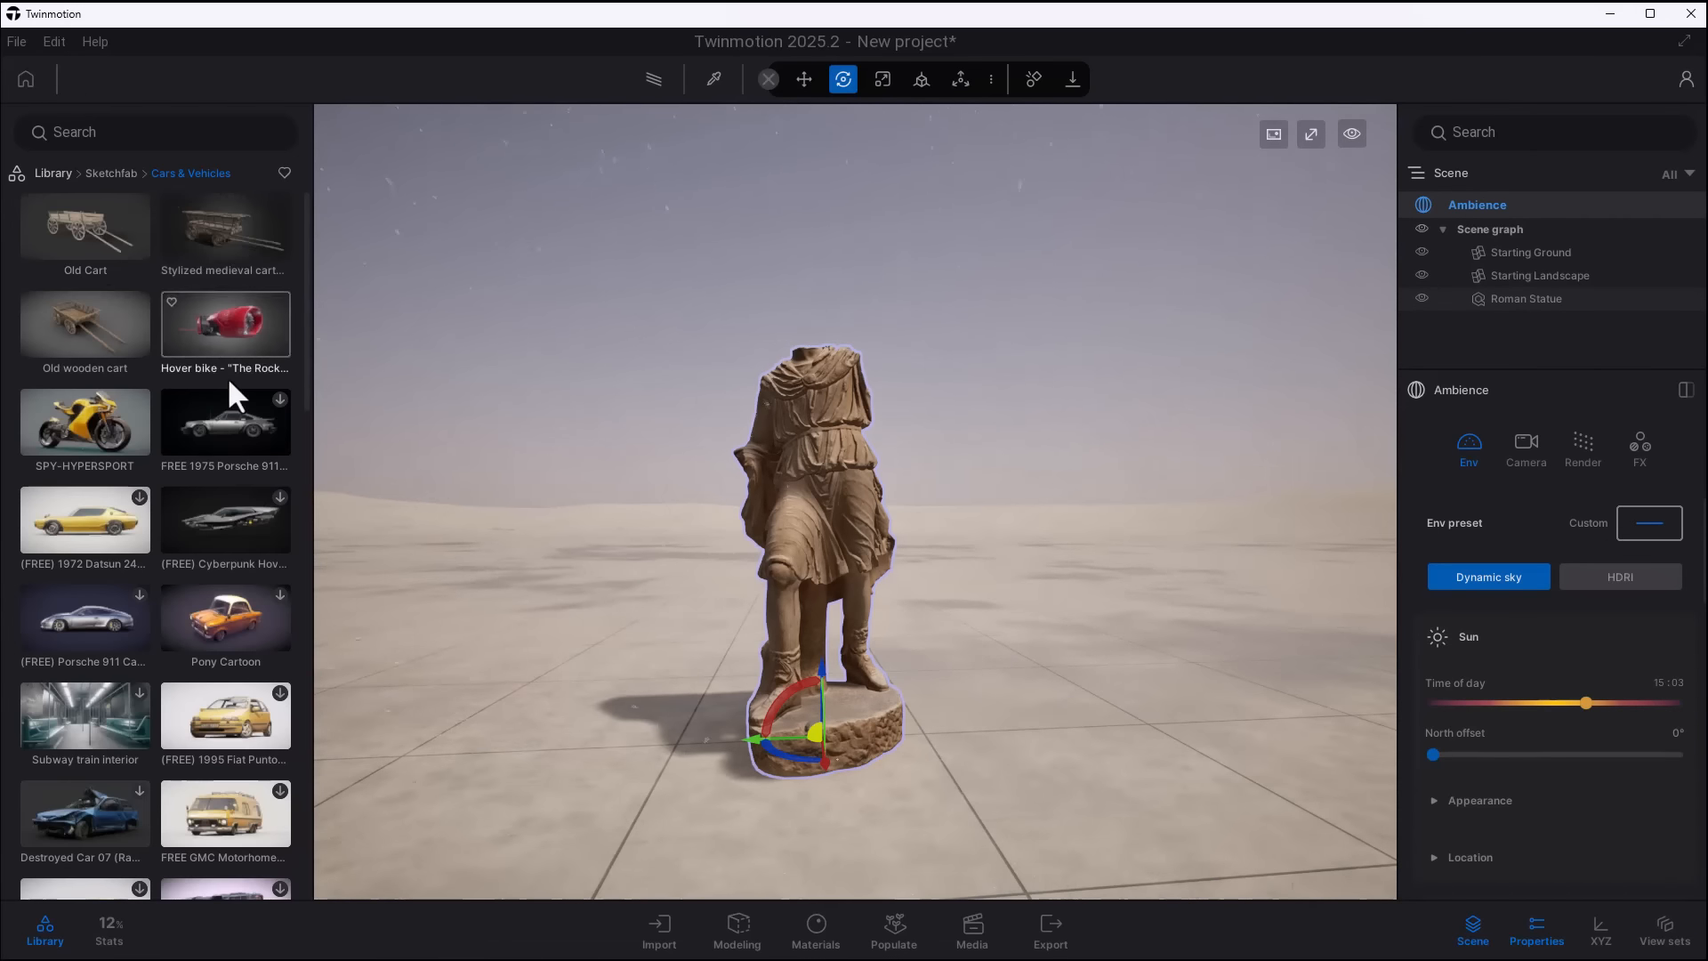
- Place the Sketchfab model Stylized medieval cart with a lamp on the ground behind the Roman statue
mouse_move(226, 227)
mouse_down()
mouse_move(552, 627)
mouse_move(506, 637)
mouse_move(938, 596)
mouse_up()
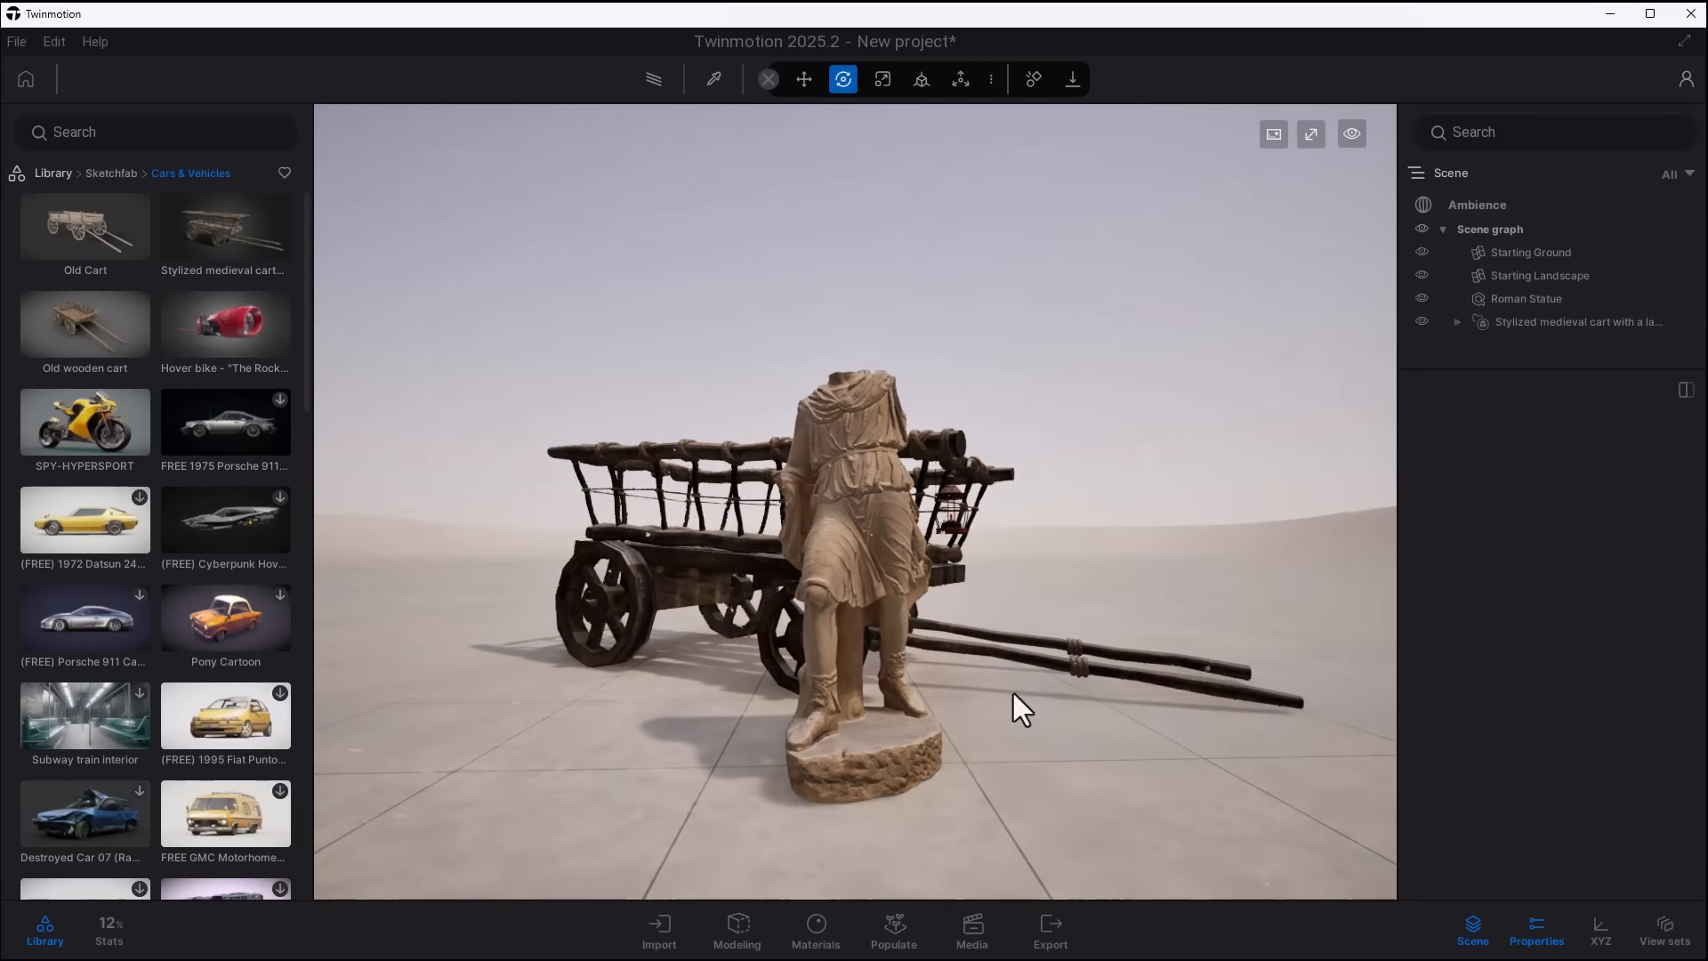
- Apply the Adobe Substance 3D material Crackling Lime to the starting ground
click(107, 175)
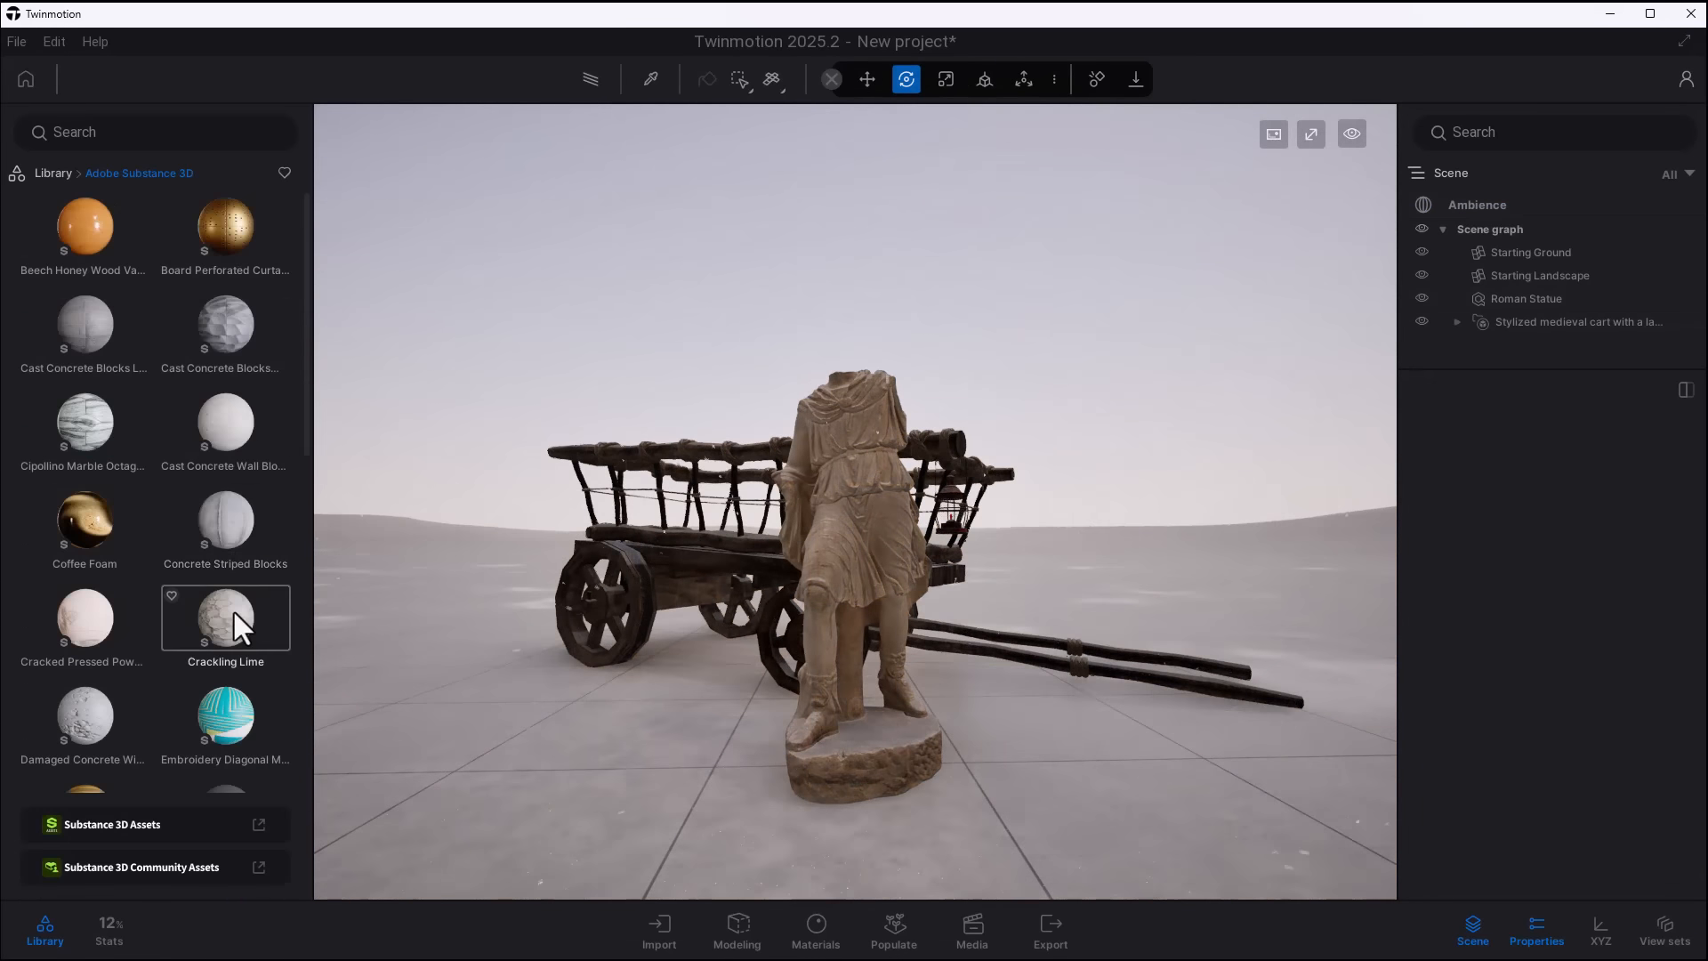
scroll(230, 711, down, 5)
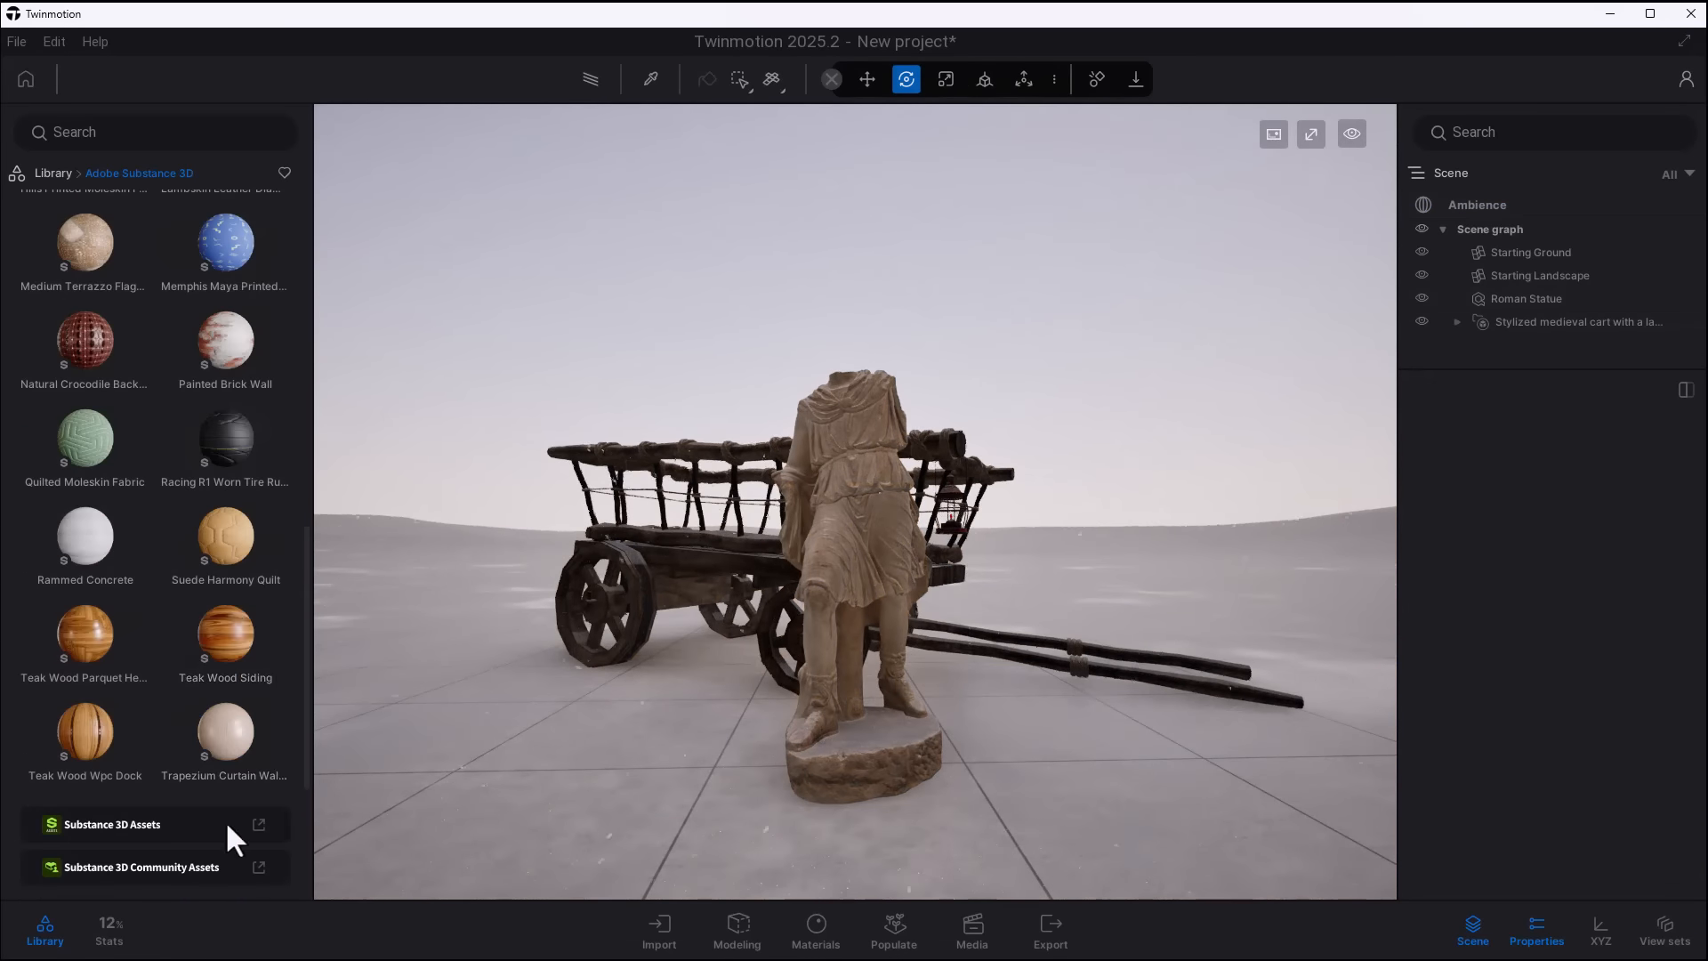
scroll(233, 623, up, 10)
click(225, 525)
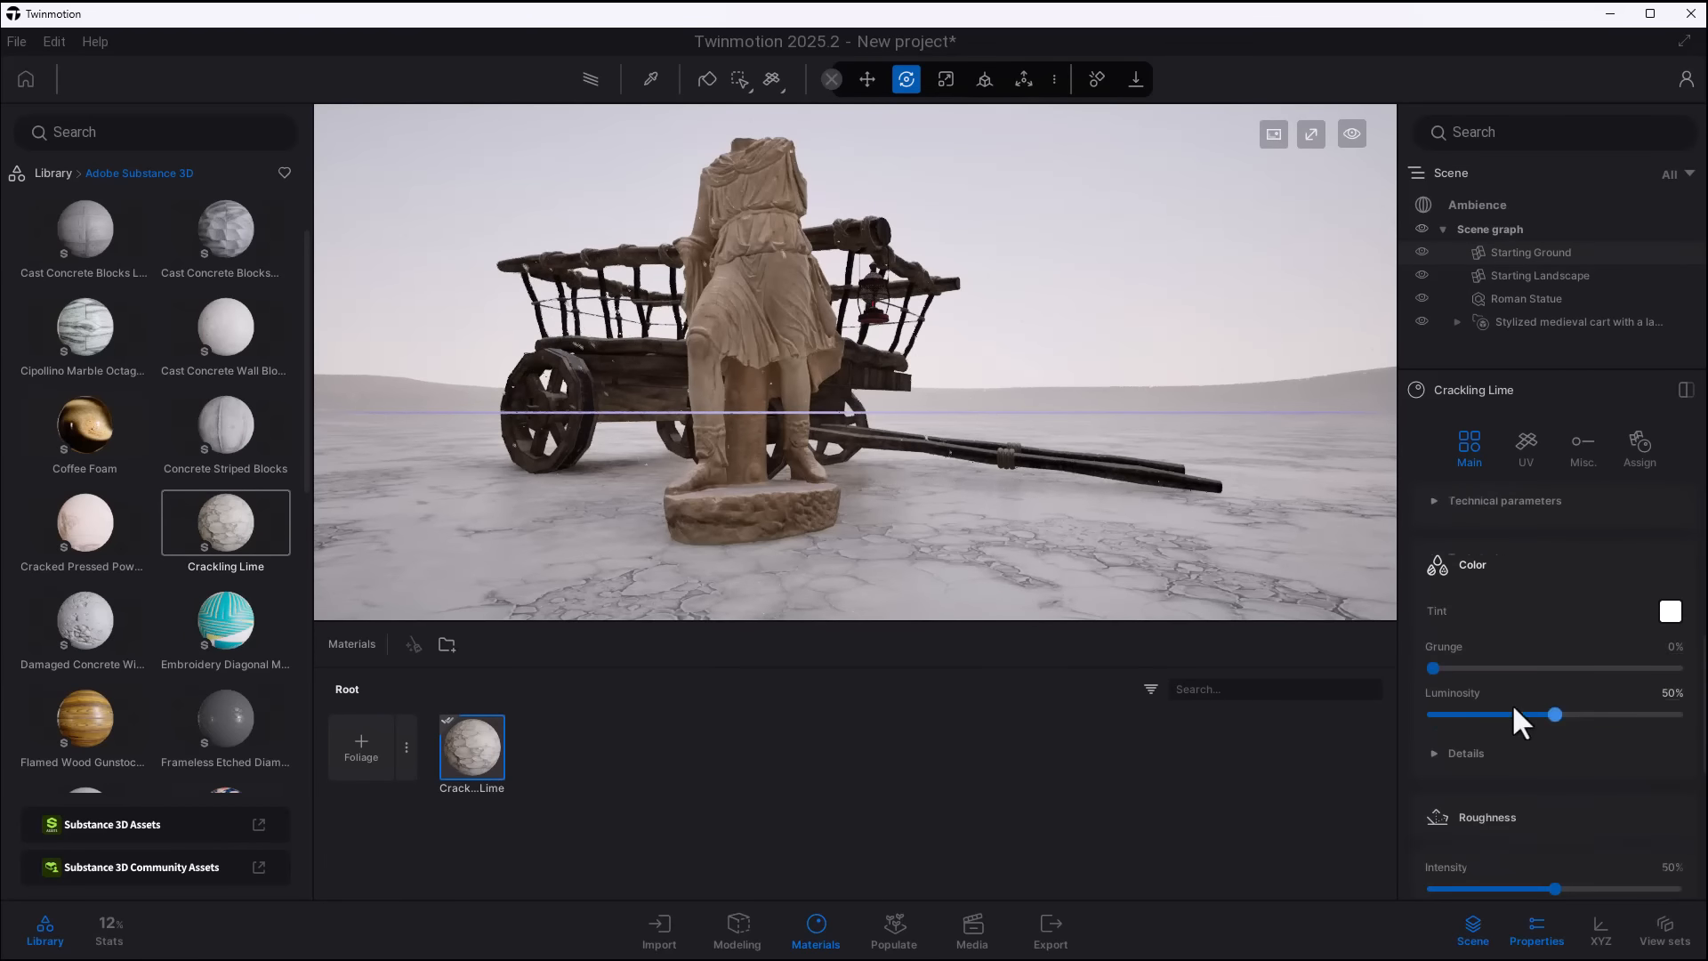
- Fine-tune the look of the Crackling Lime ground material by adjusting its parameter sliders
drag(1558, 776, 1486, 781)
mouse_move(1553, 841)
mouse_down()
mouse_move(1507, 833)
mouse_move(1530, 836)
mouse_up()
scroll(1543, 791, down, 2)
drag(1554, 736, 1602, 739)
scroll(1598, 694, up, 4)
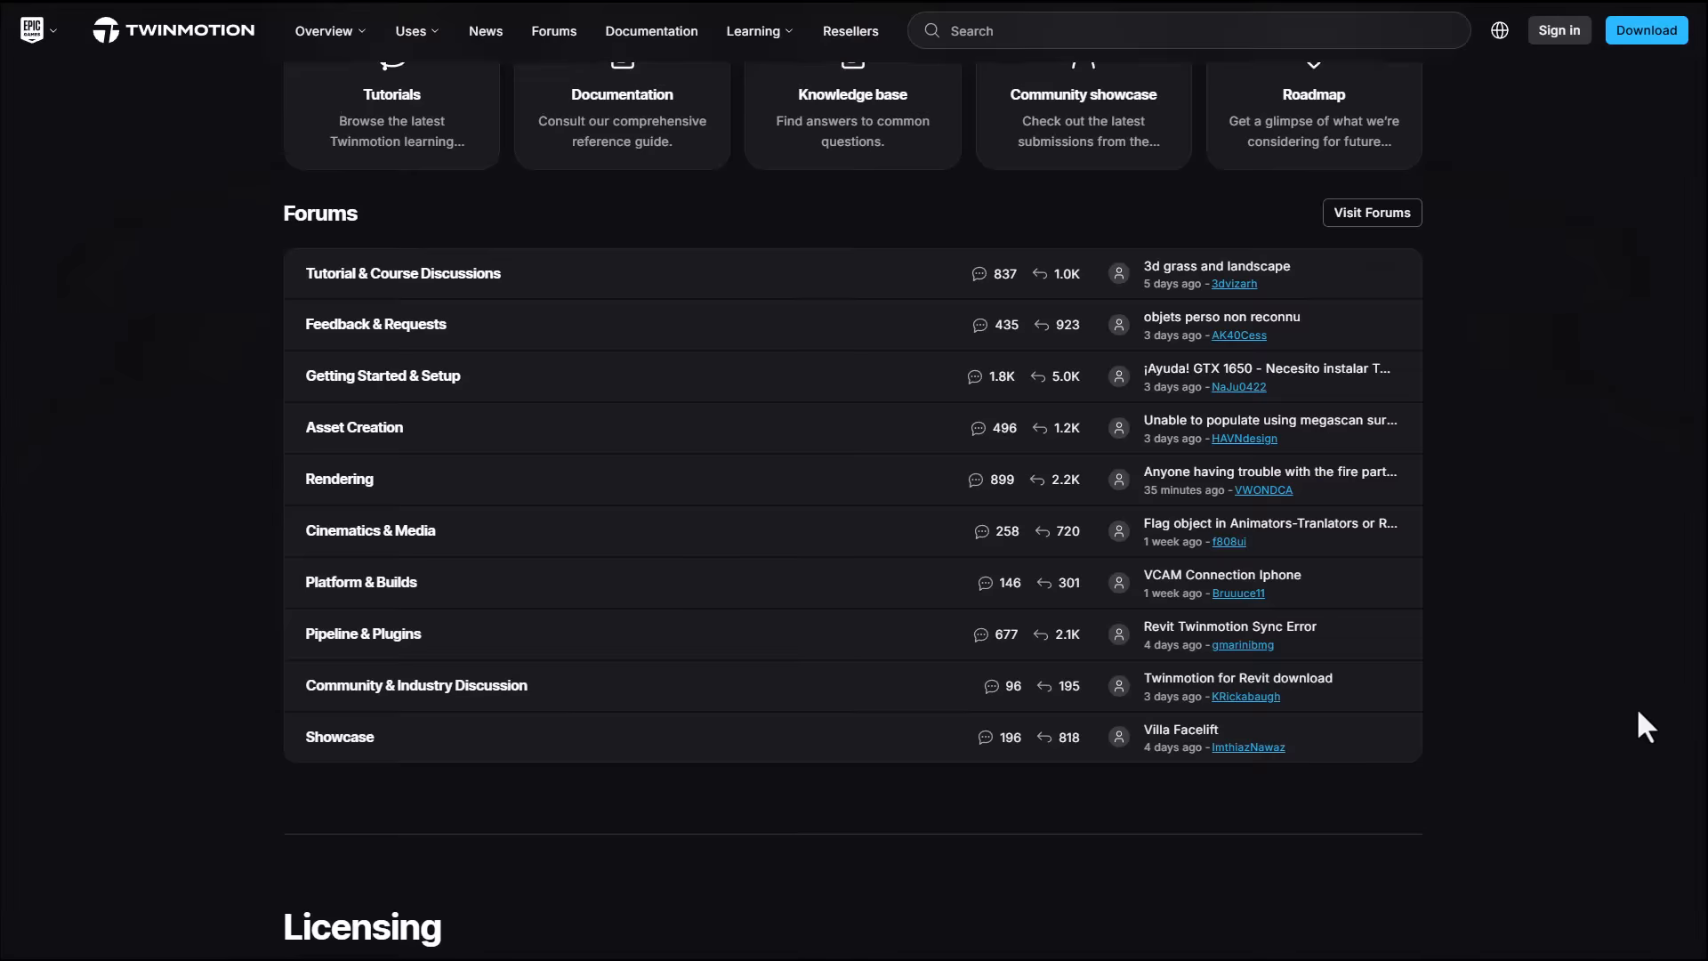
- Switch to the Twinmotion website and go to its download page, and open the Twinmotion version list in the Epic Games Launcher
scroll(1663, 802, up, 10)
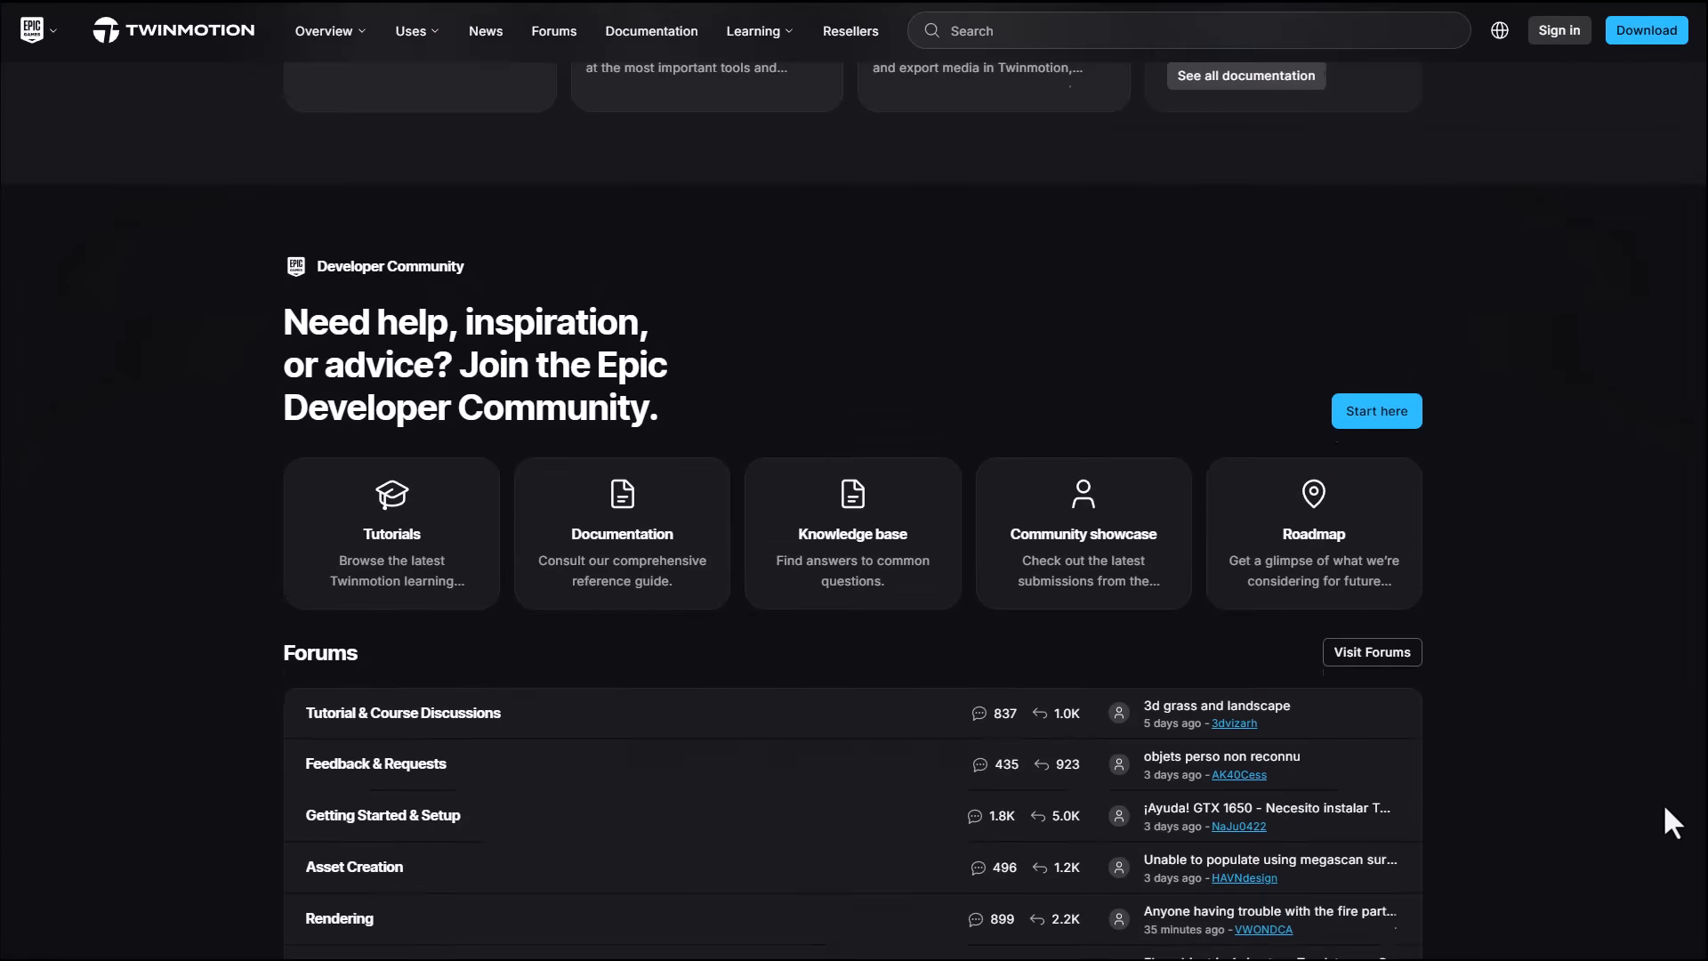
scroll(1673, 847, up, 20)
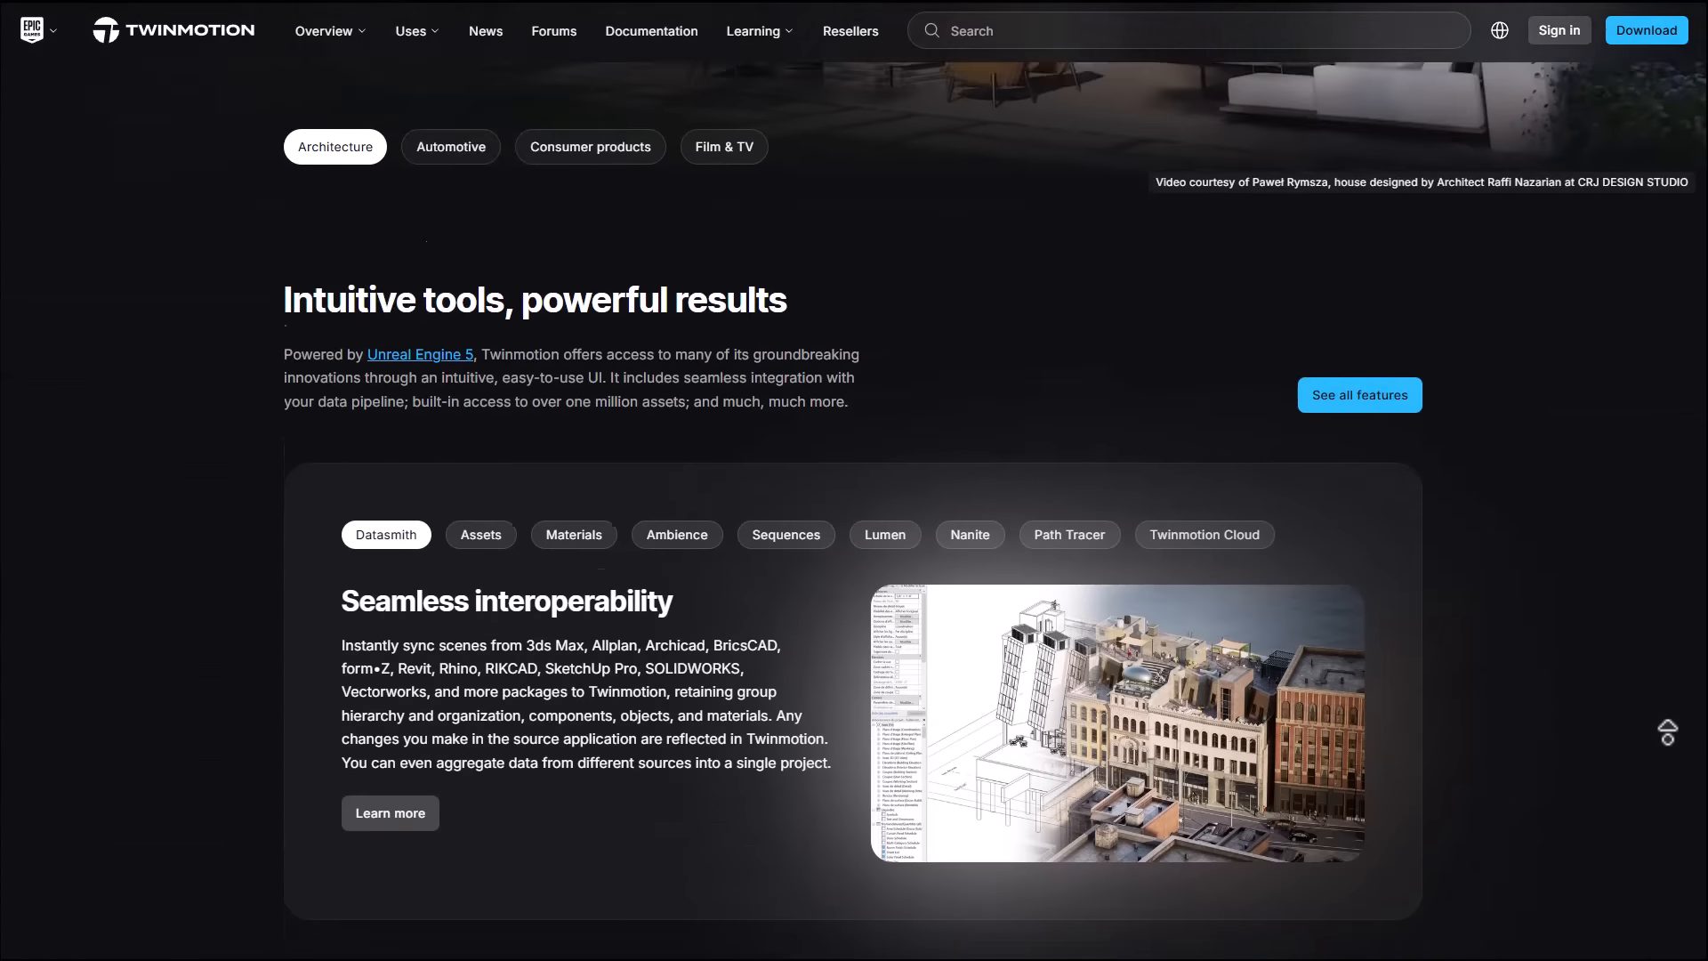
scroll(1667, 729, up, 5)
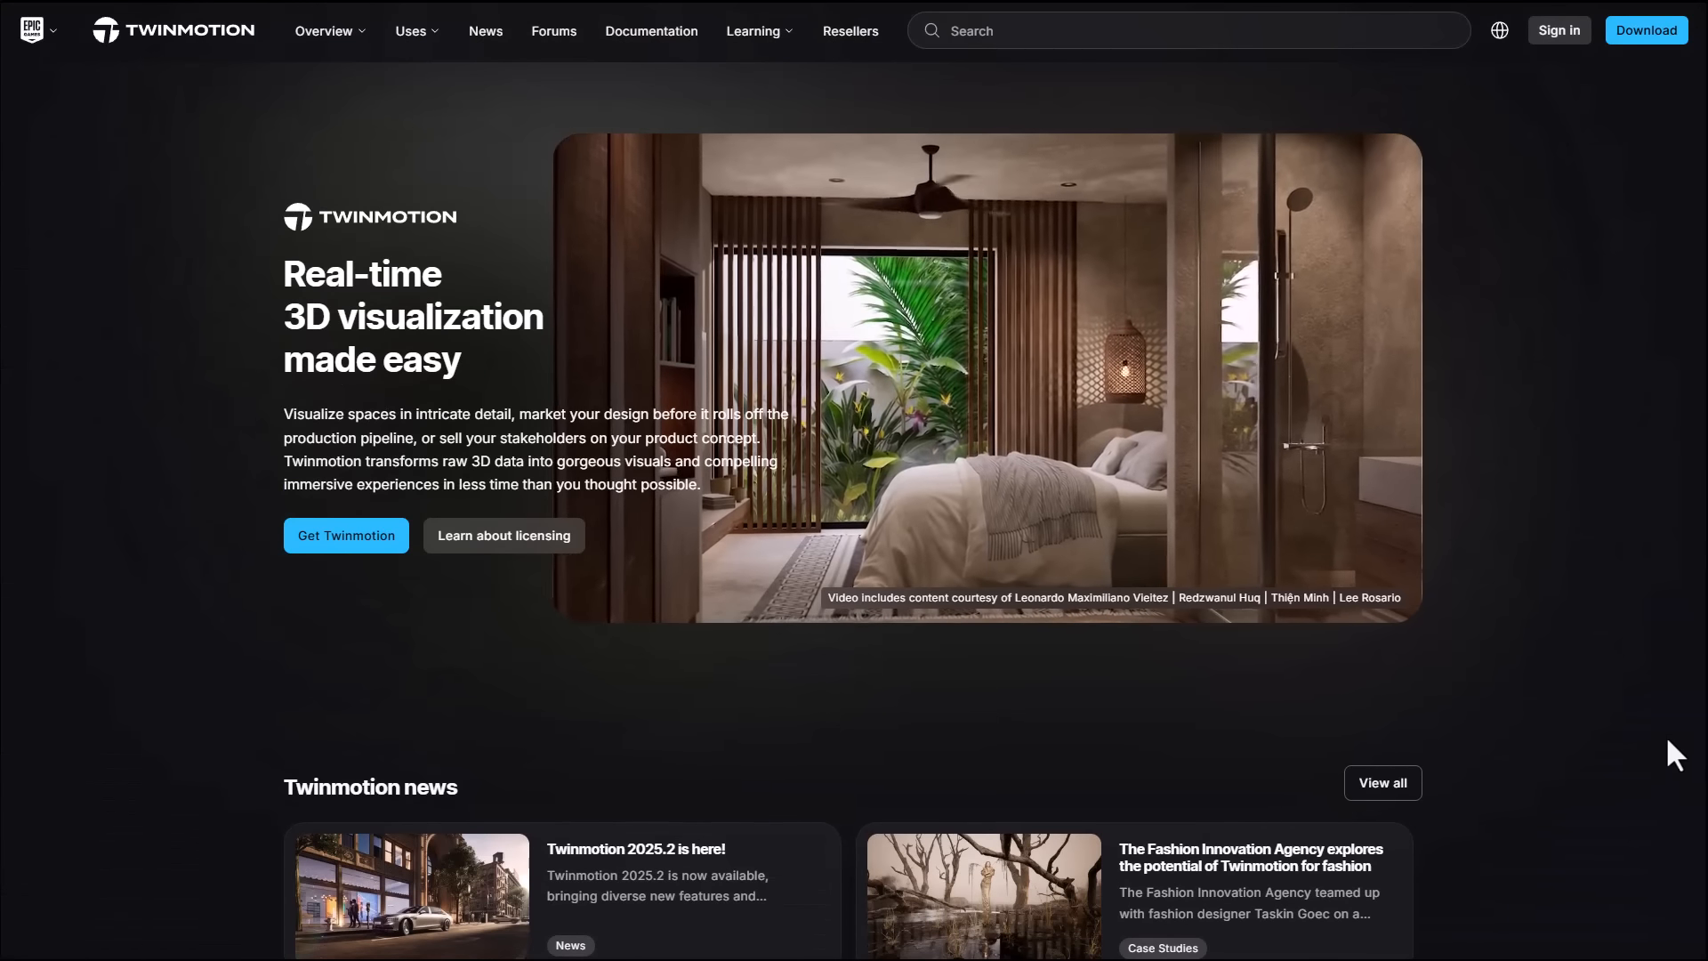
click(1645, 39)
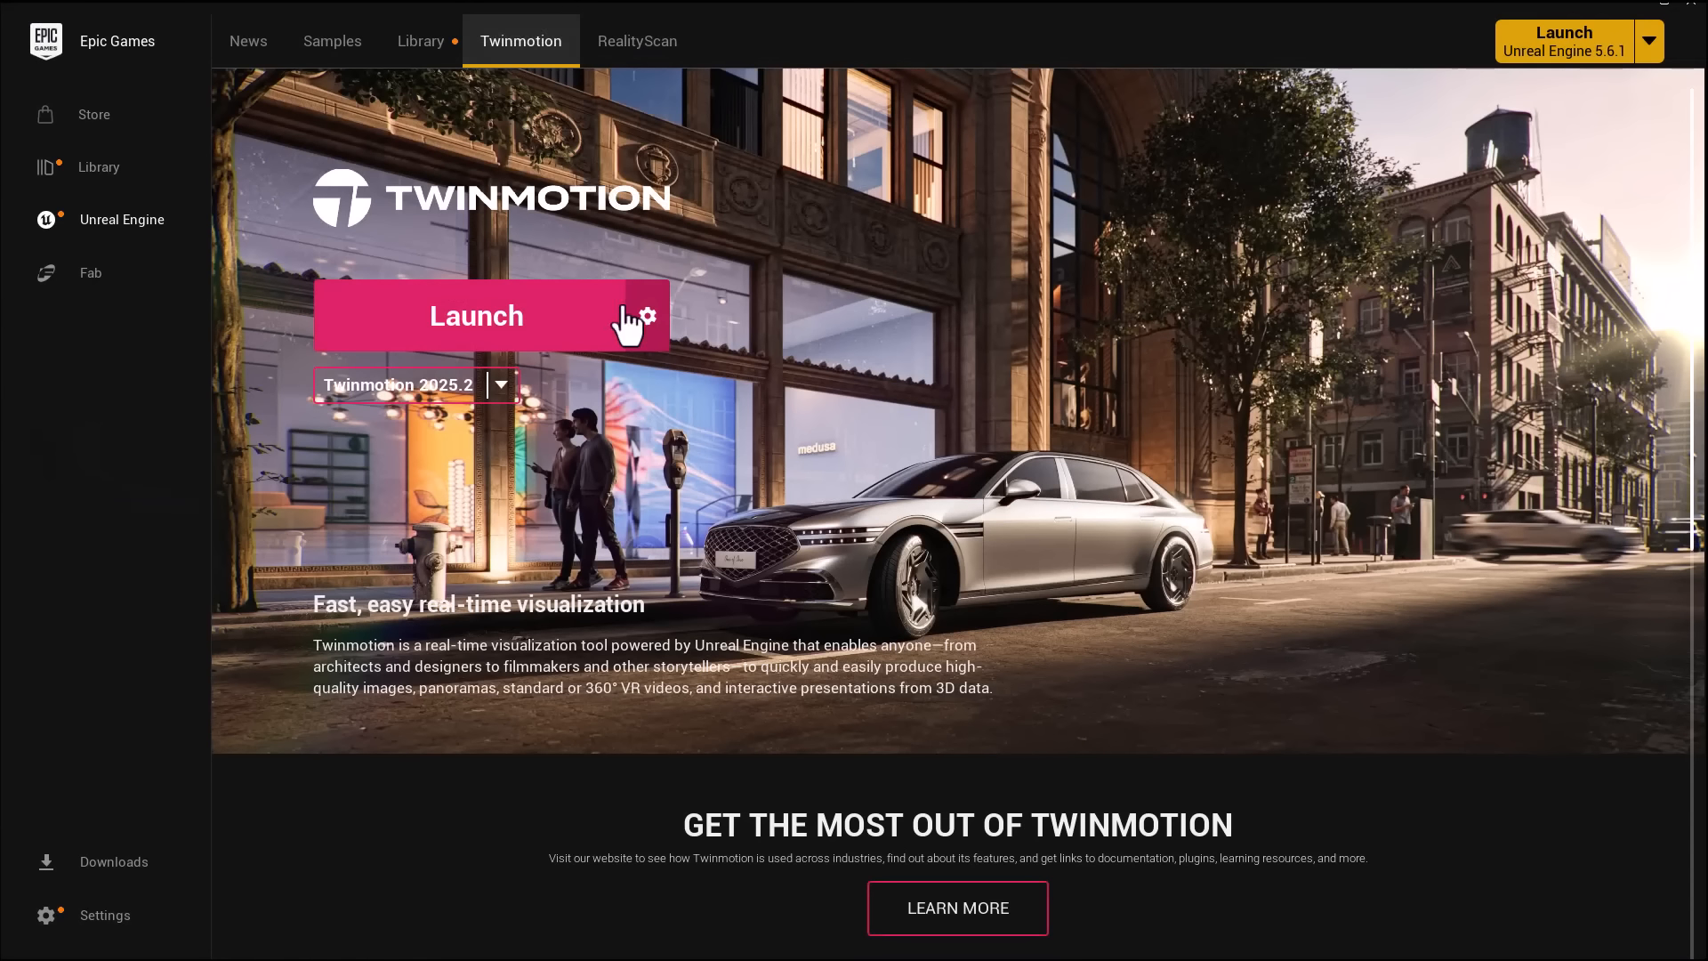
click(501, 385)
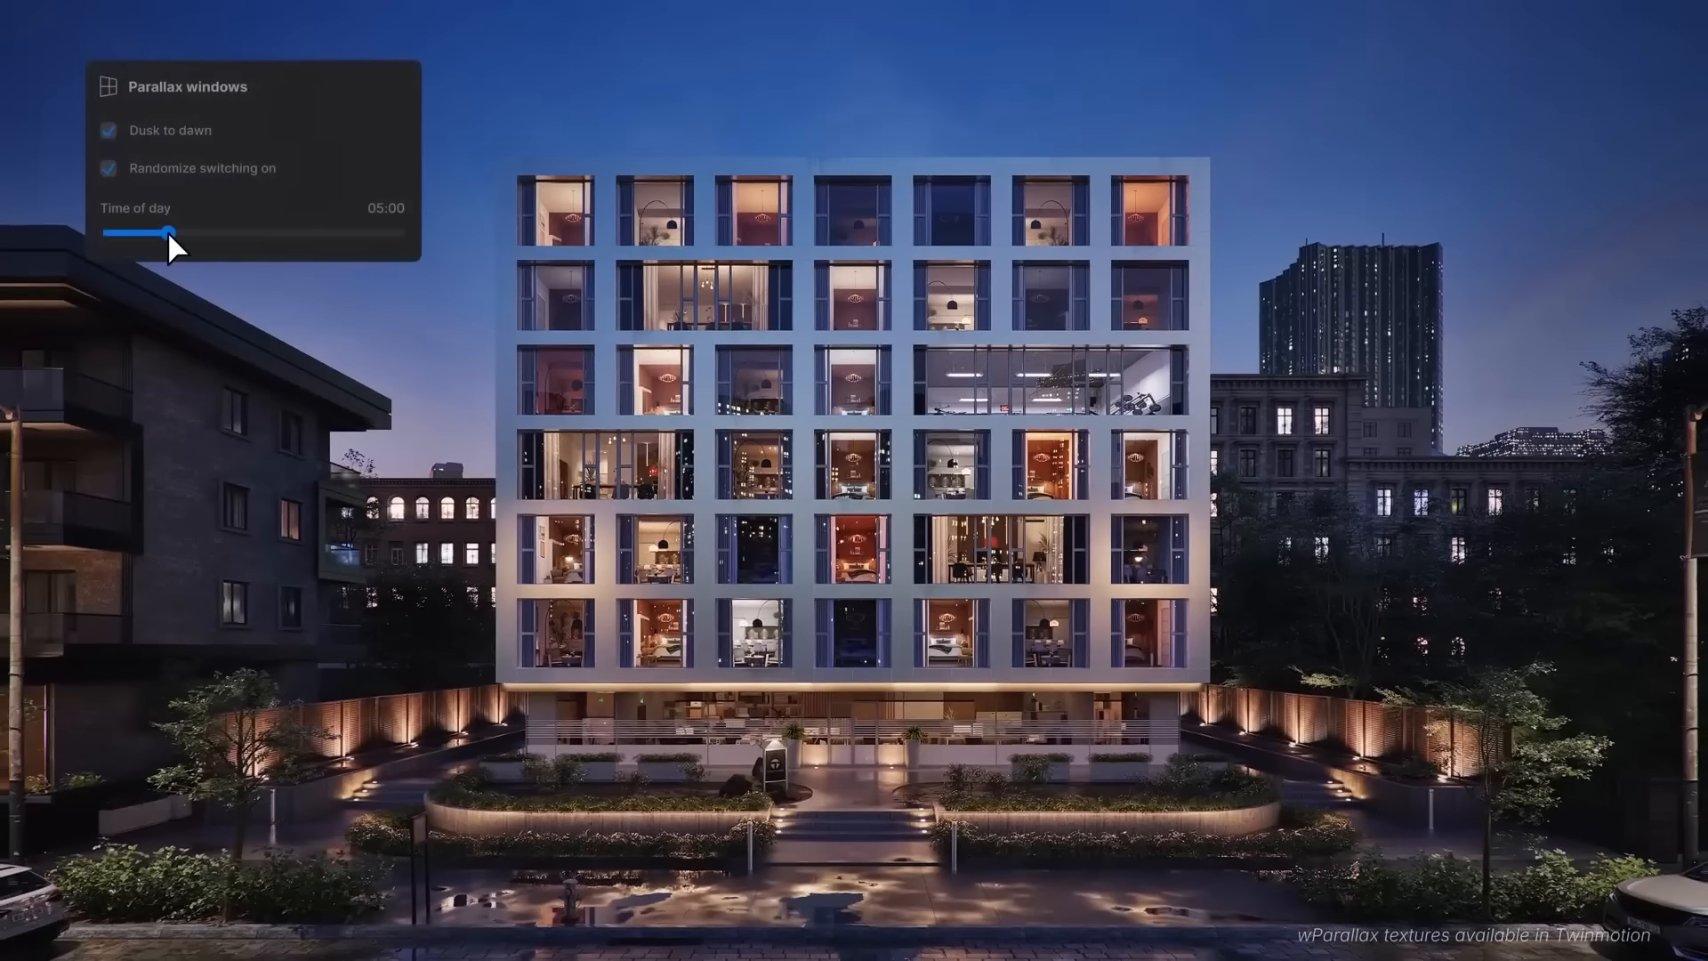
mouse_move(167, 232)
mouse_down()
mouse_move(237, 231)
mouse_move(172, 231)
mouse_up()
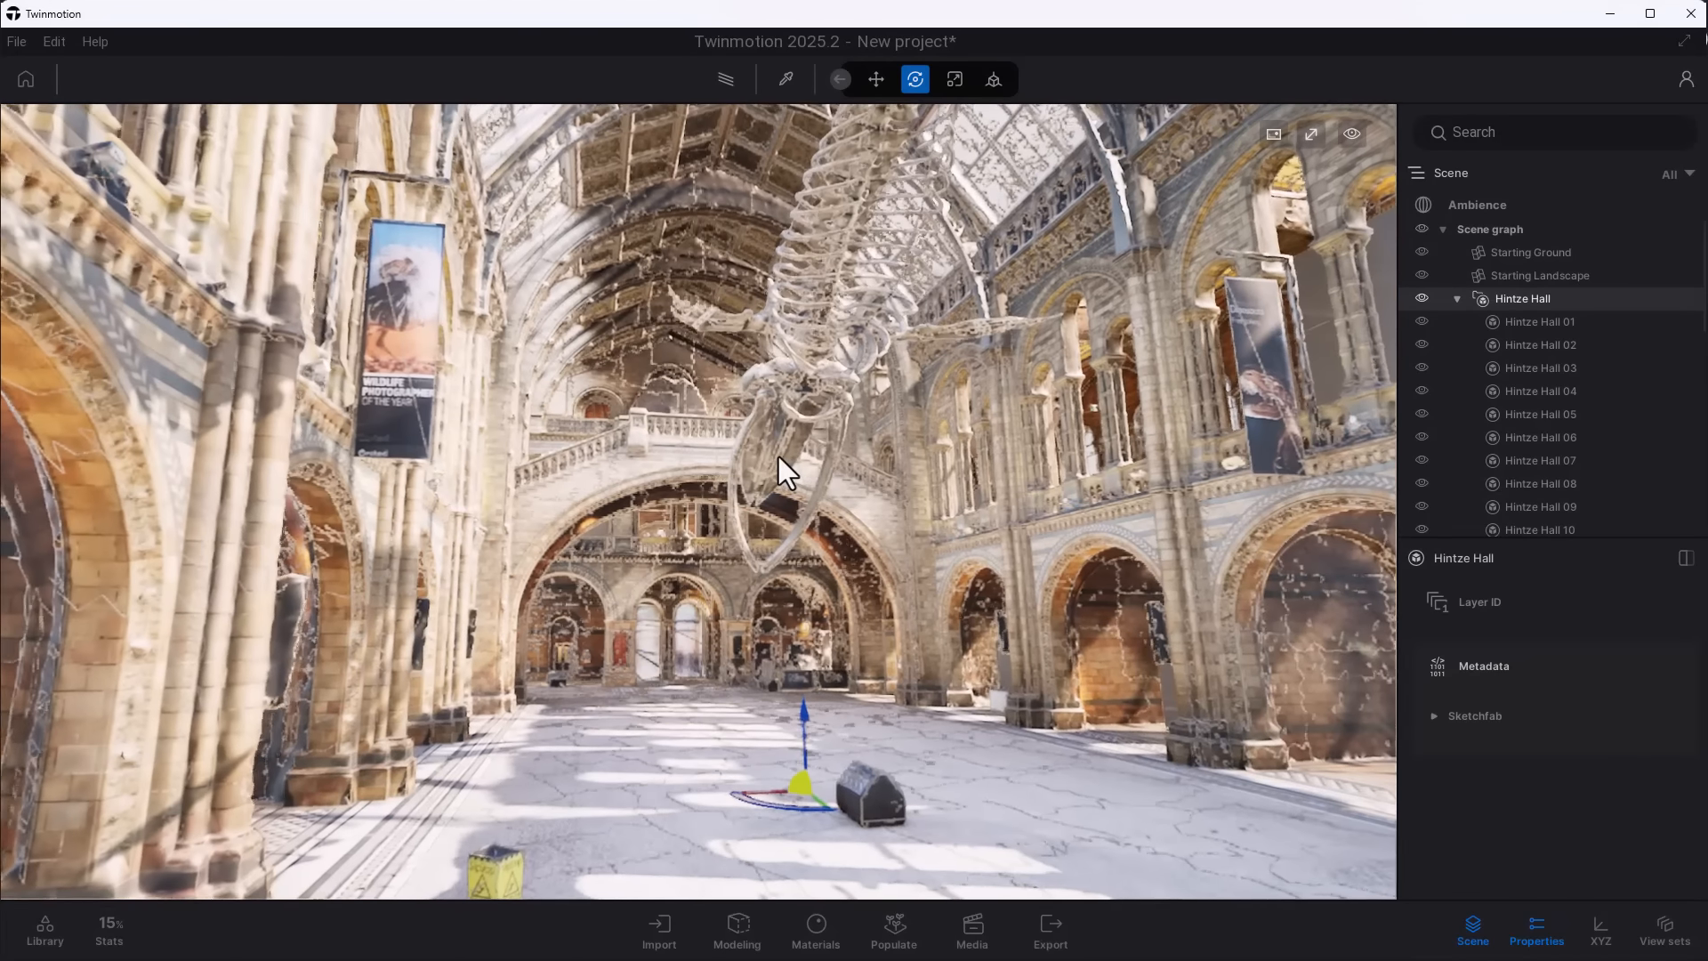
- Examine the Hintze Hall model's detail and its triangle density in the Nanite triangles display
scroll(797, 440, up, 5)
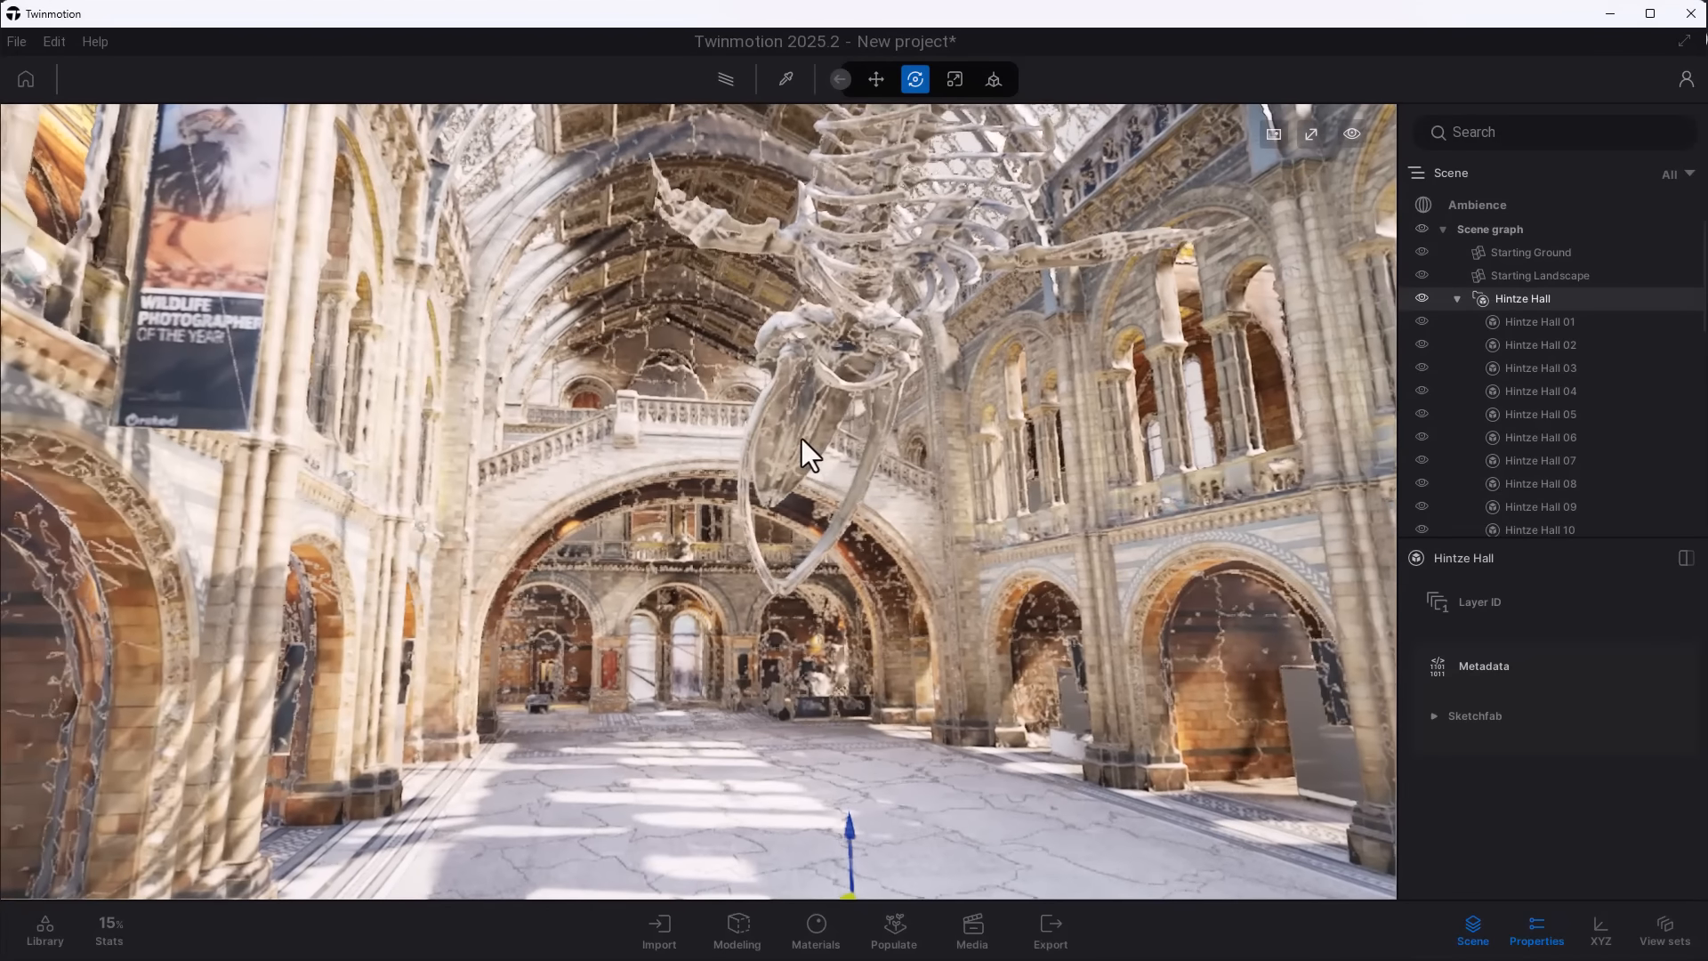
scroll(797, 439, up, 3)
scroll(798, 433, up, 5)
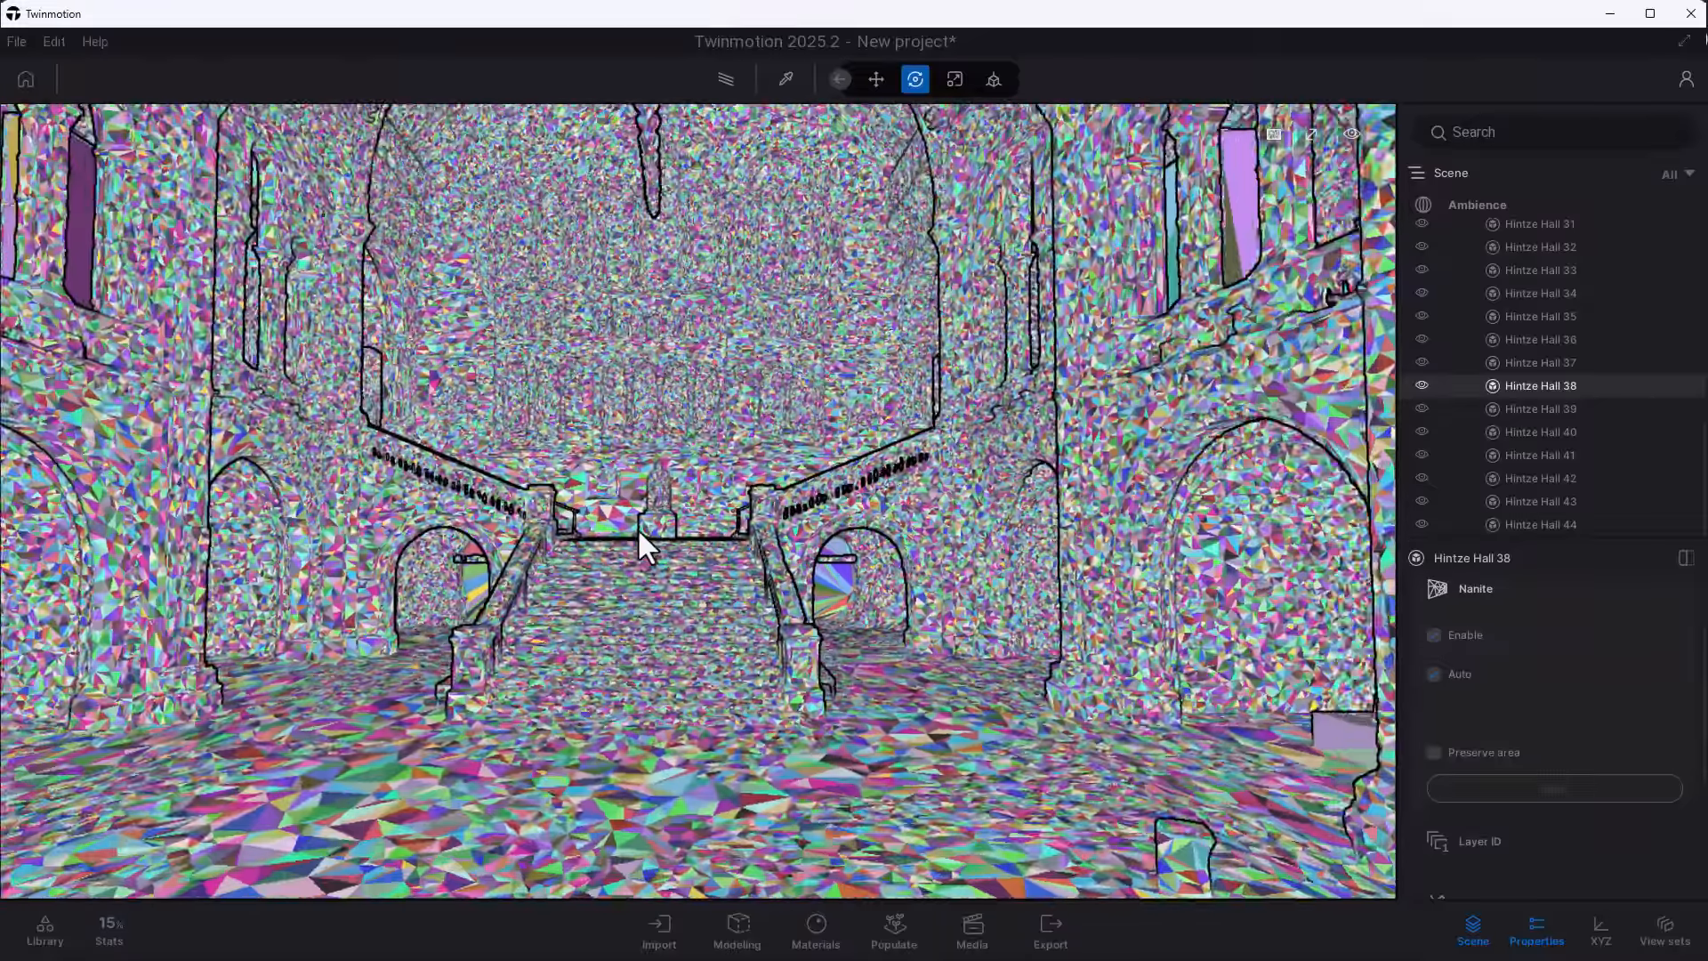
scroll(637, 527, down, 5)
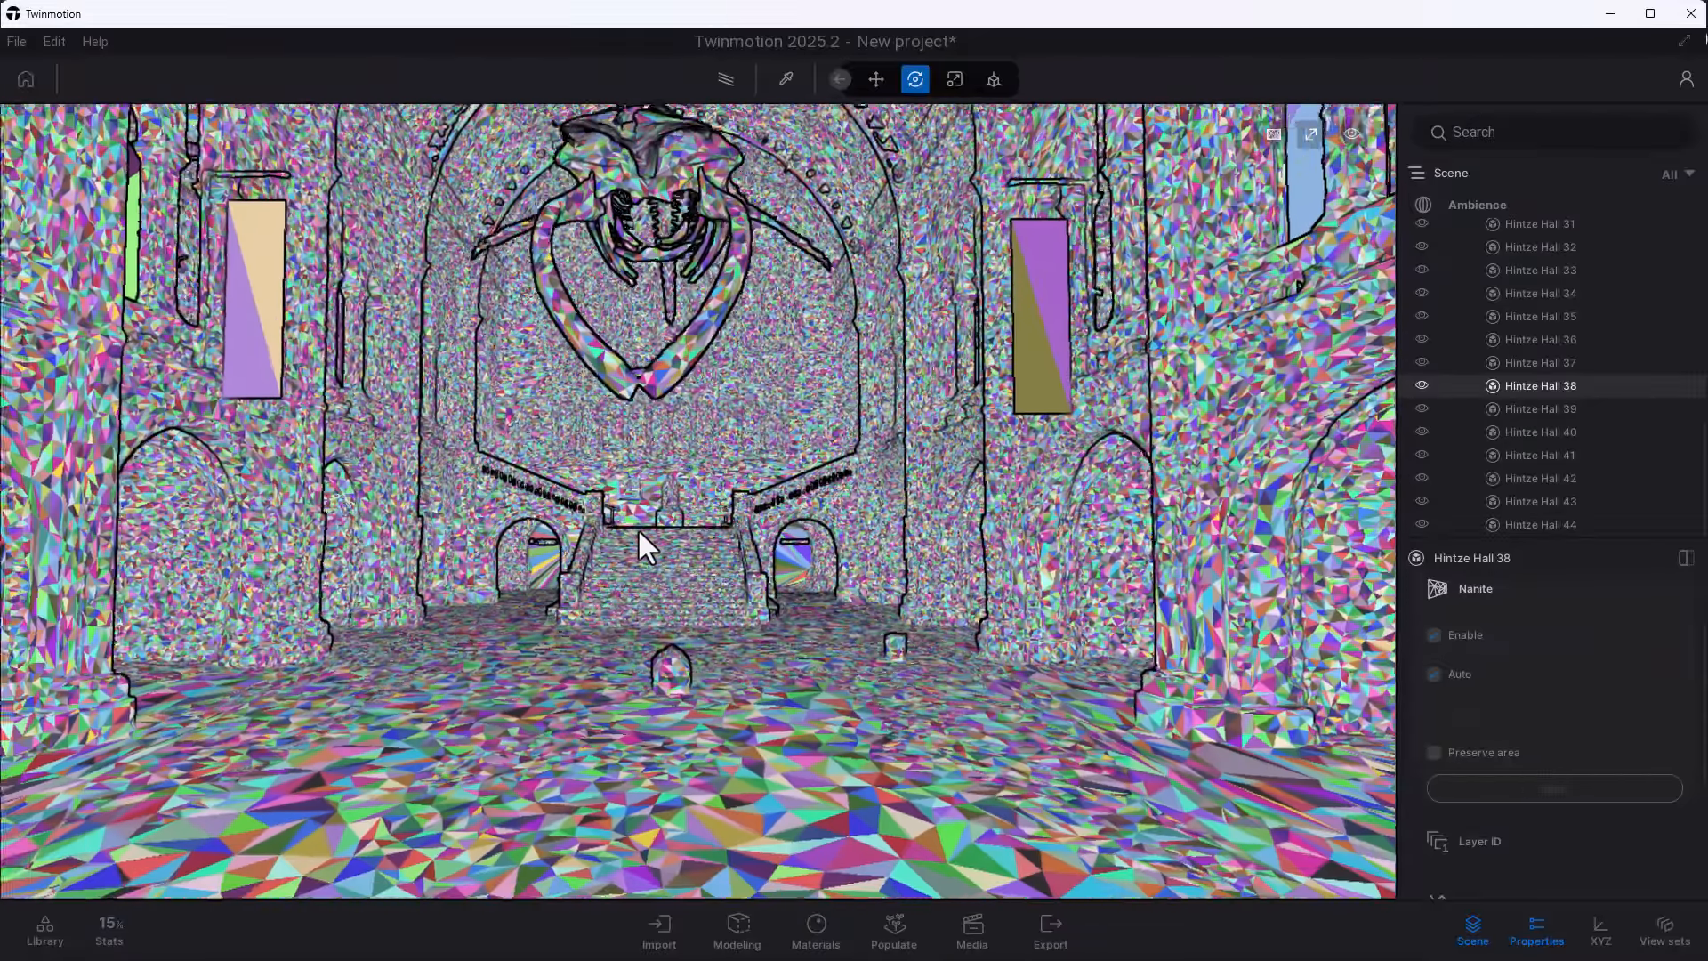
scroll(637, 526, down, 5)
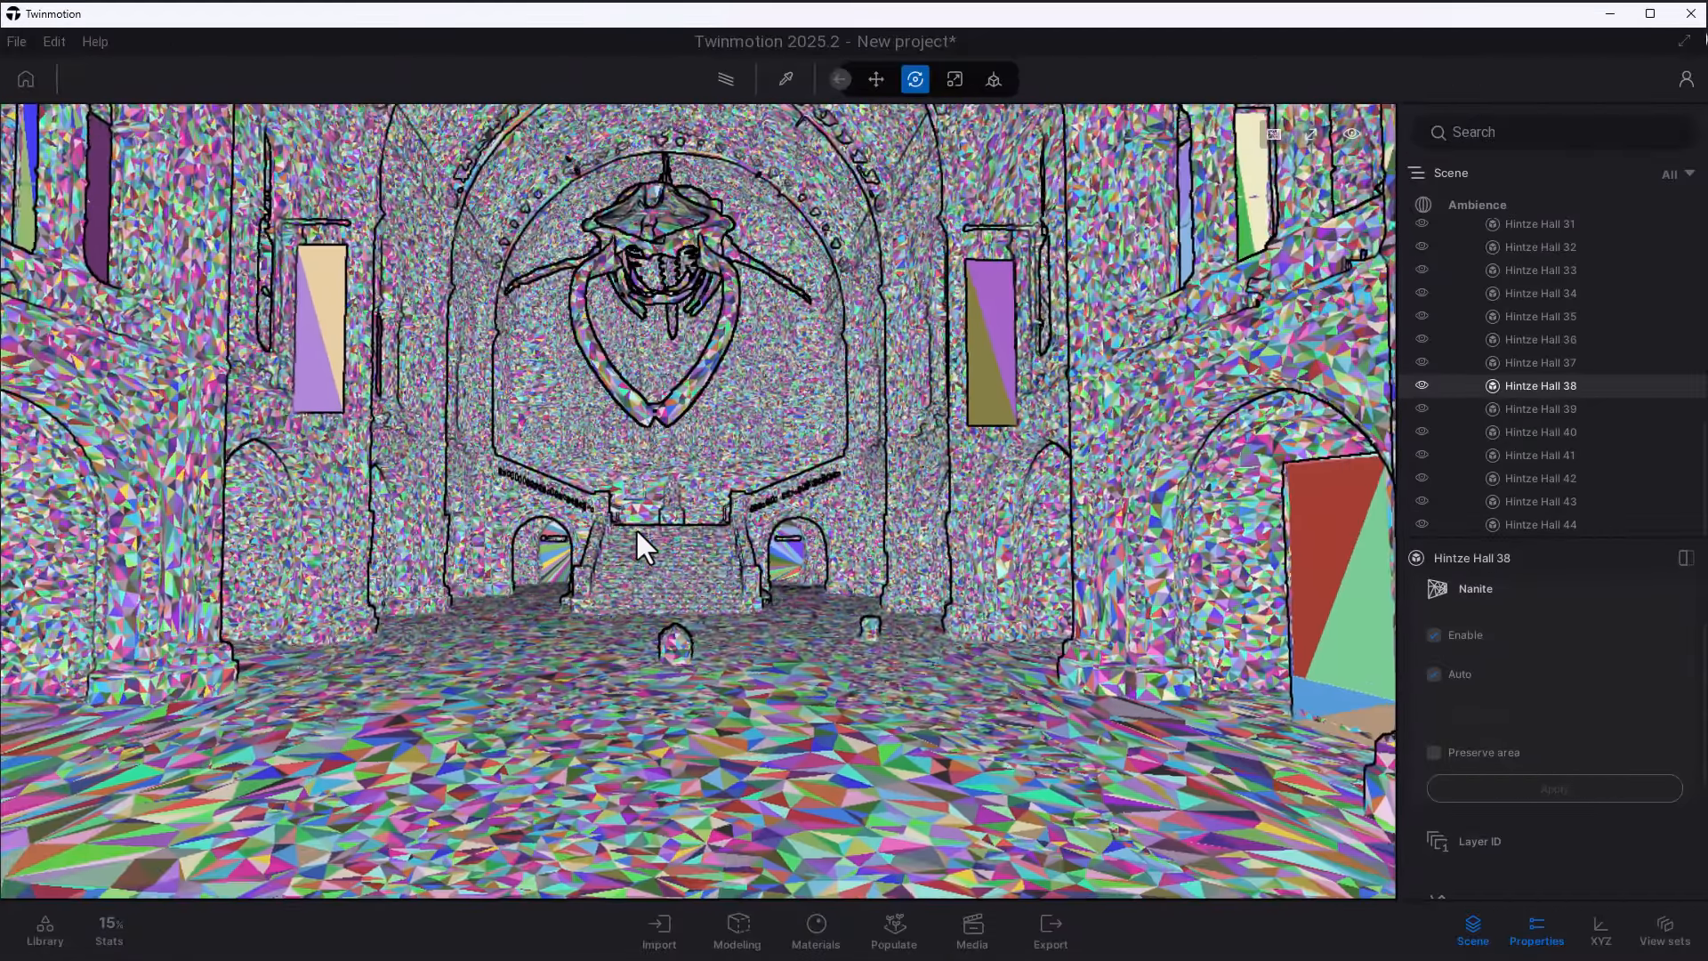
scroll(635, 528, down, 5)
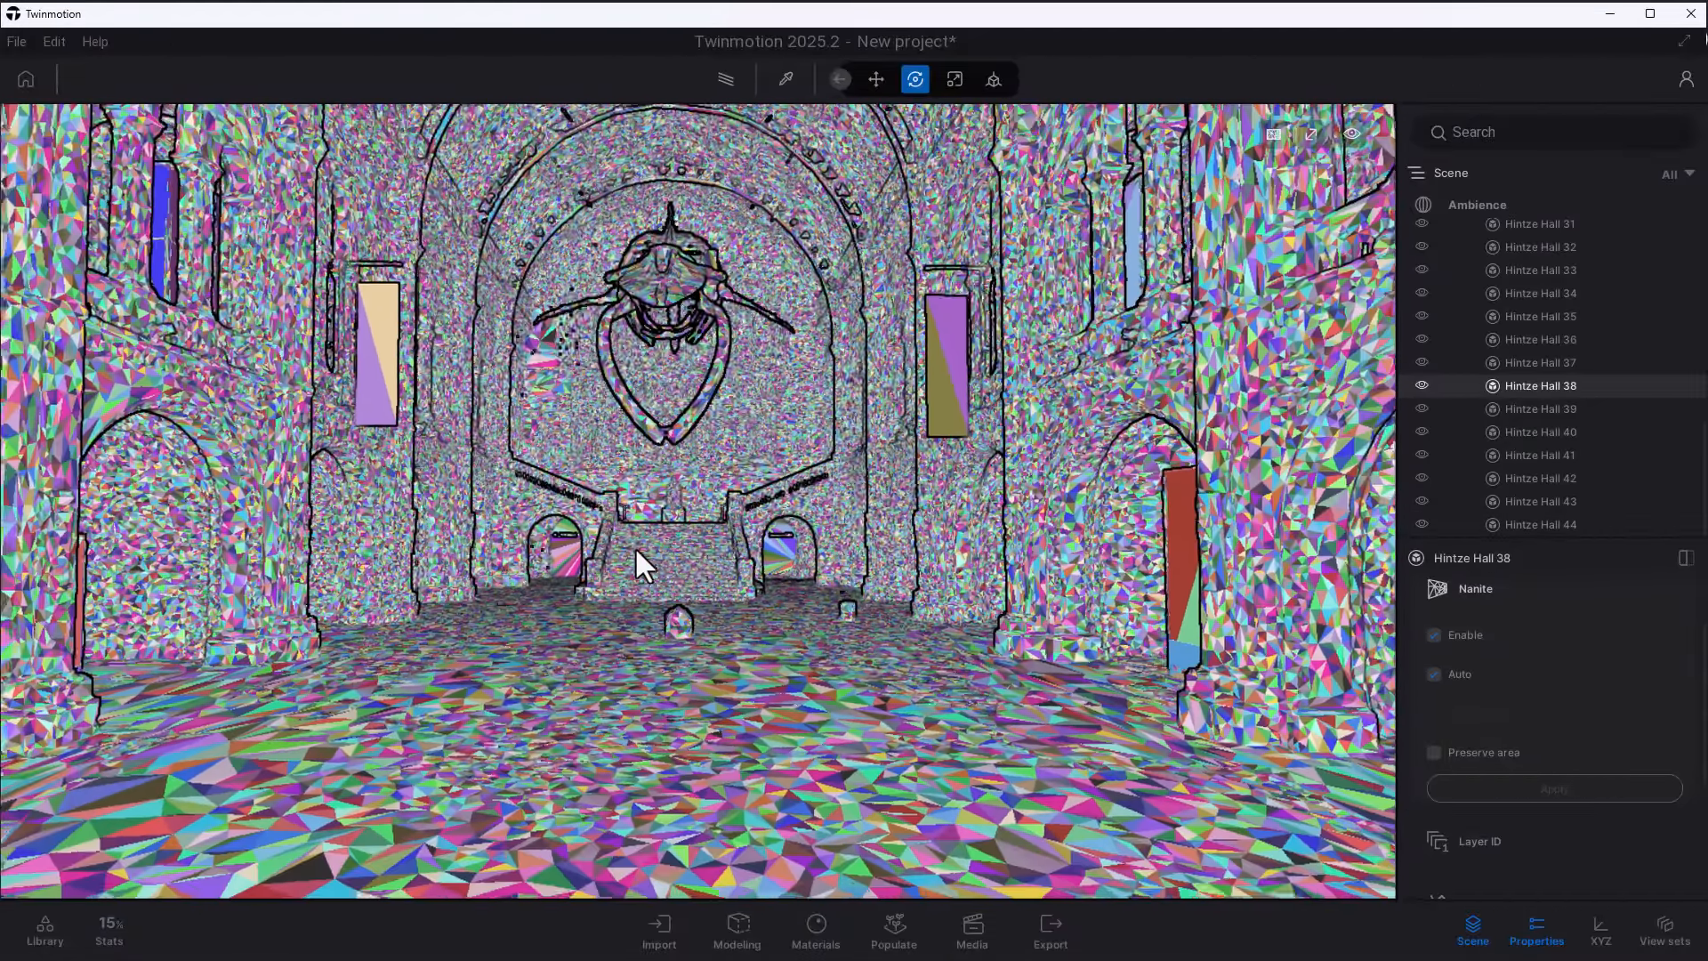
scroll(634, 546, down, 3)
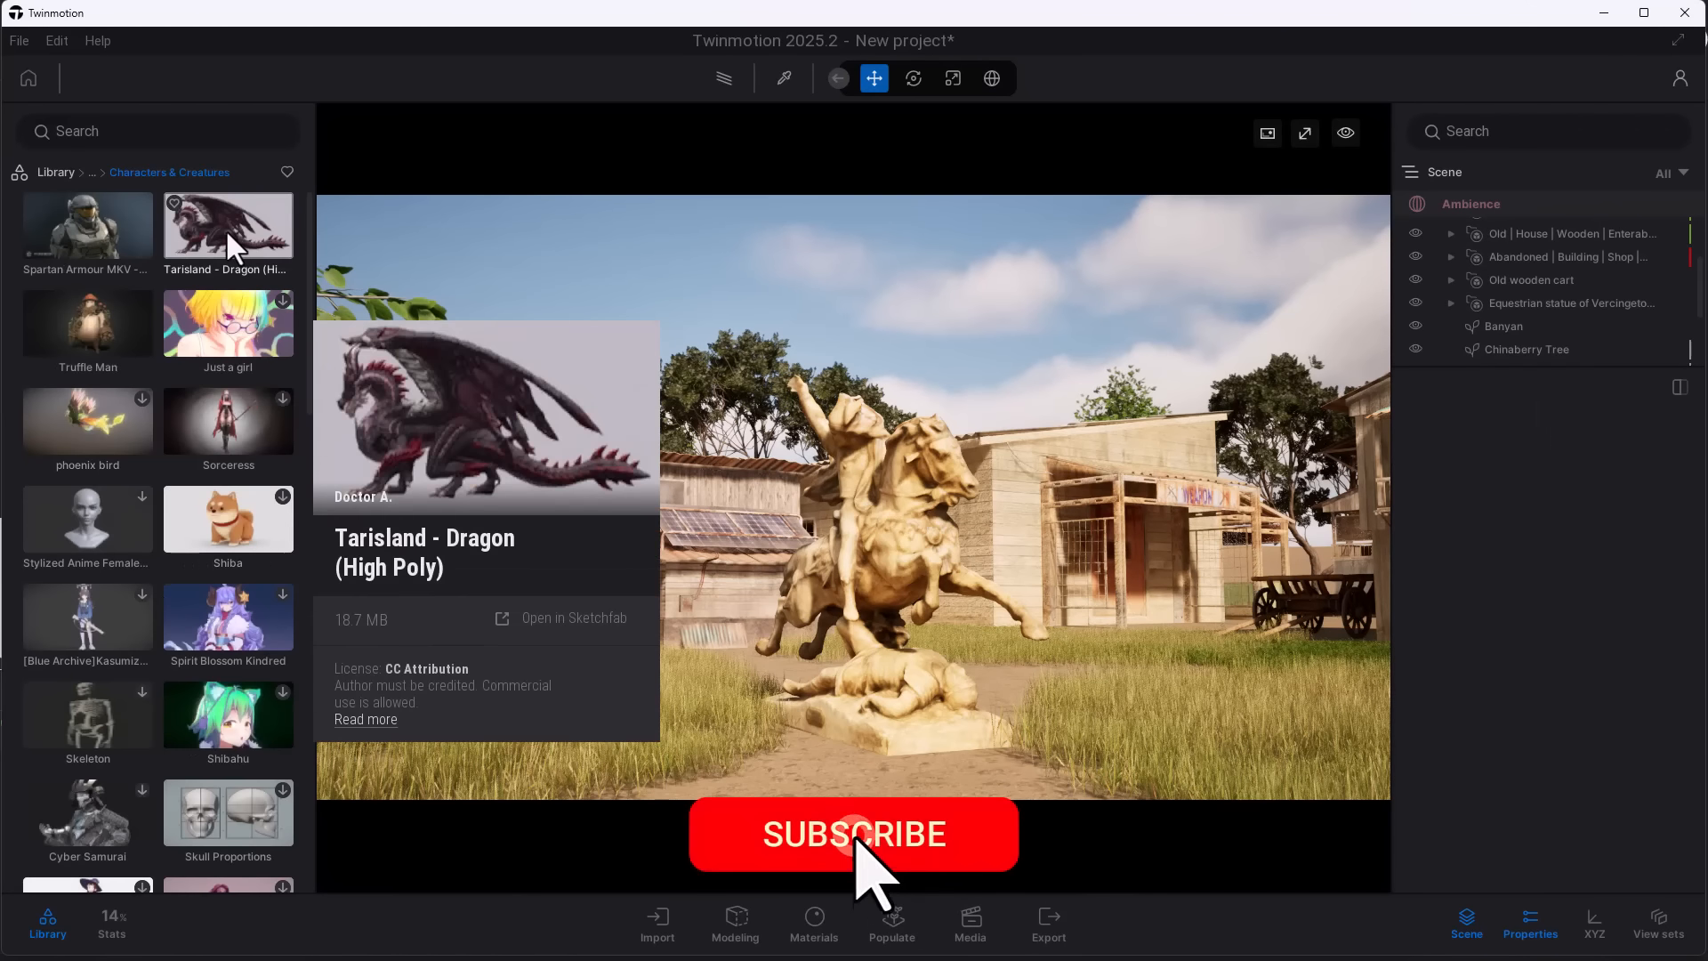
- Place the Sketchfab model Tarisland - Dragon (High Poly) beside the equestrian statue and rotate it to face the yard
mouse_move(226, 228)
mouse_down()
mouse_move(1197, 749)
mouse_move(1047, 664)
mouse_move(1046, 644)
mouse_move(756, 960)
mouse_up()
key(w)
key(r)
drag(1055, 670, 1106, 578)
key(y)
key(s)
click(1119, 662)
key(r)
drag(1110, 659, 1167, 669)
key(Escape)
- Position the Truffle Man character on the other side of the statue from the dragon and rotate it to face the camera
right_drag(1012, 509, 585, 557)
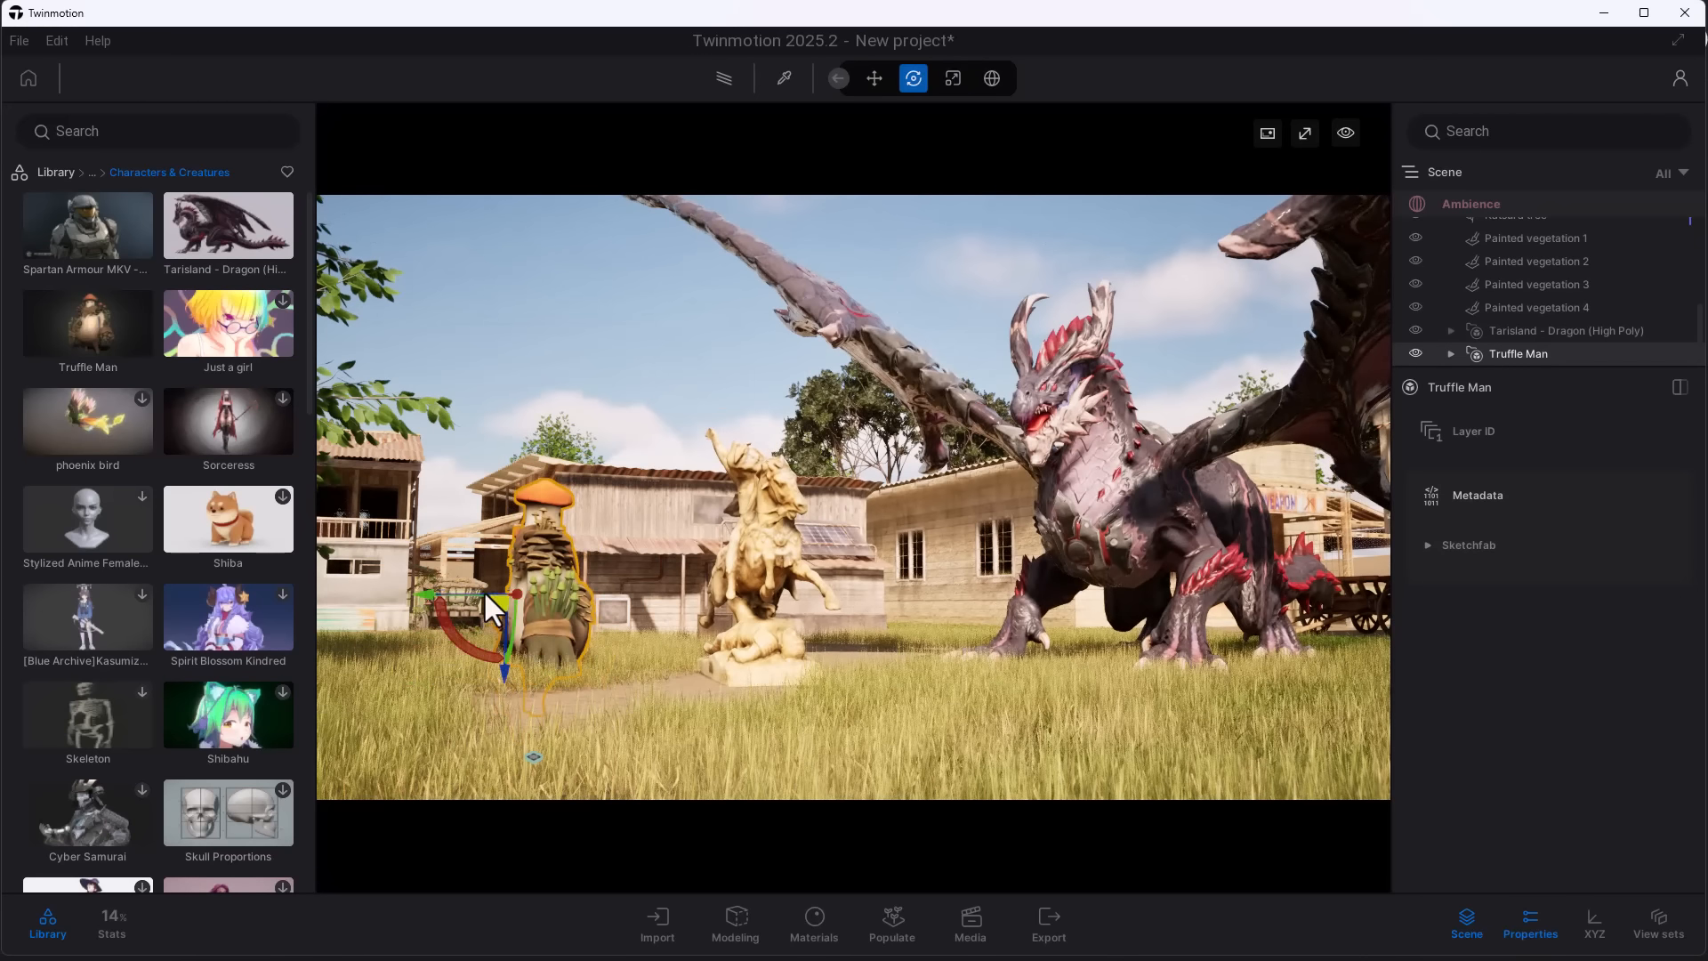
drag(486, 594, 478, 634)
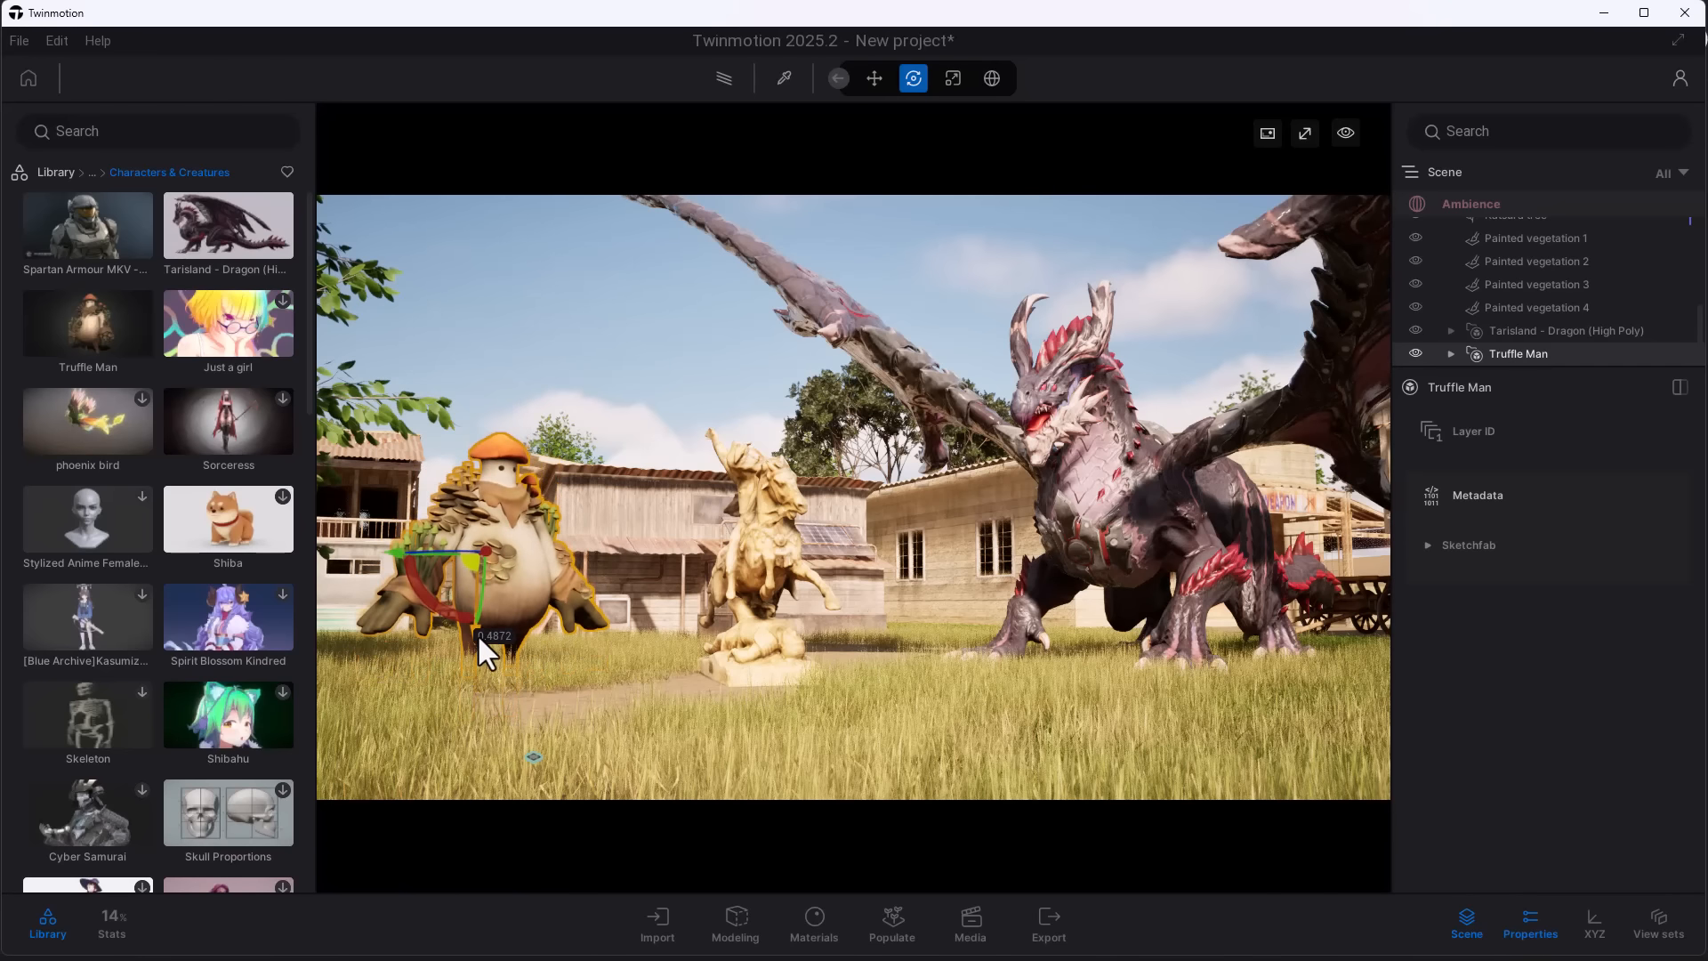
key(Escape)
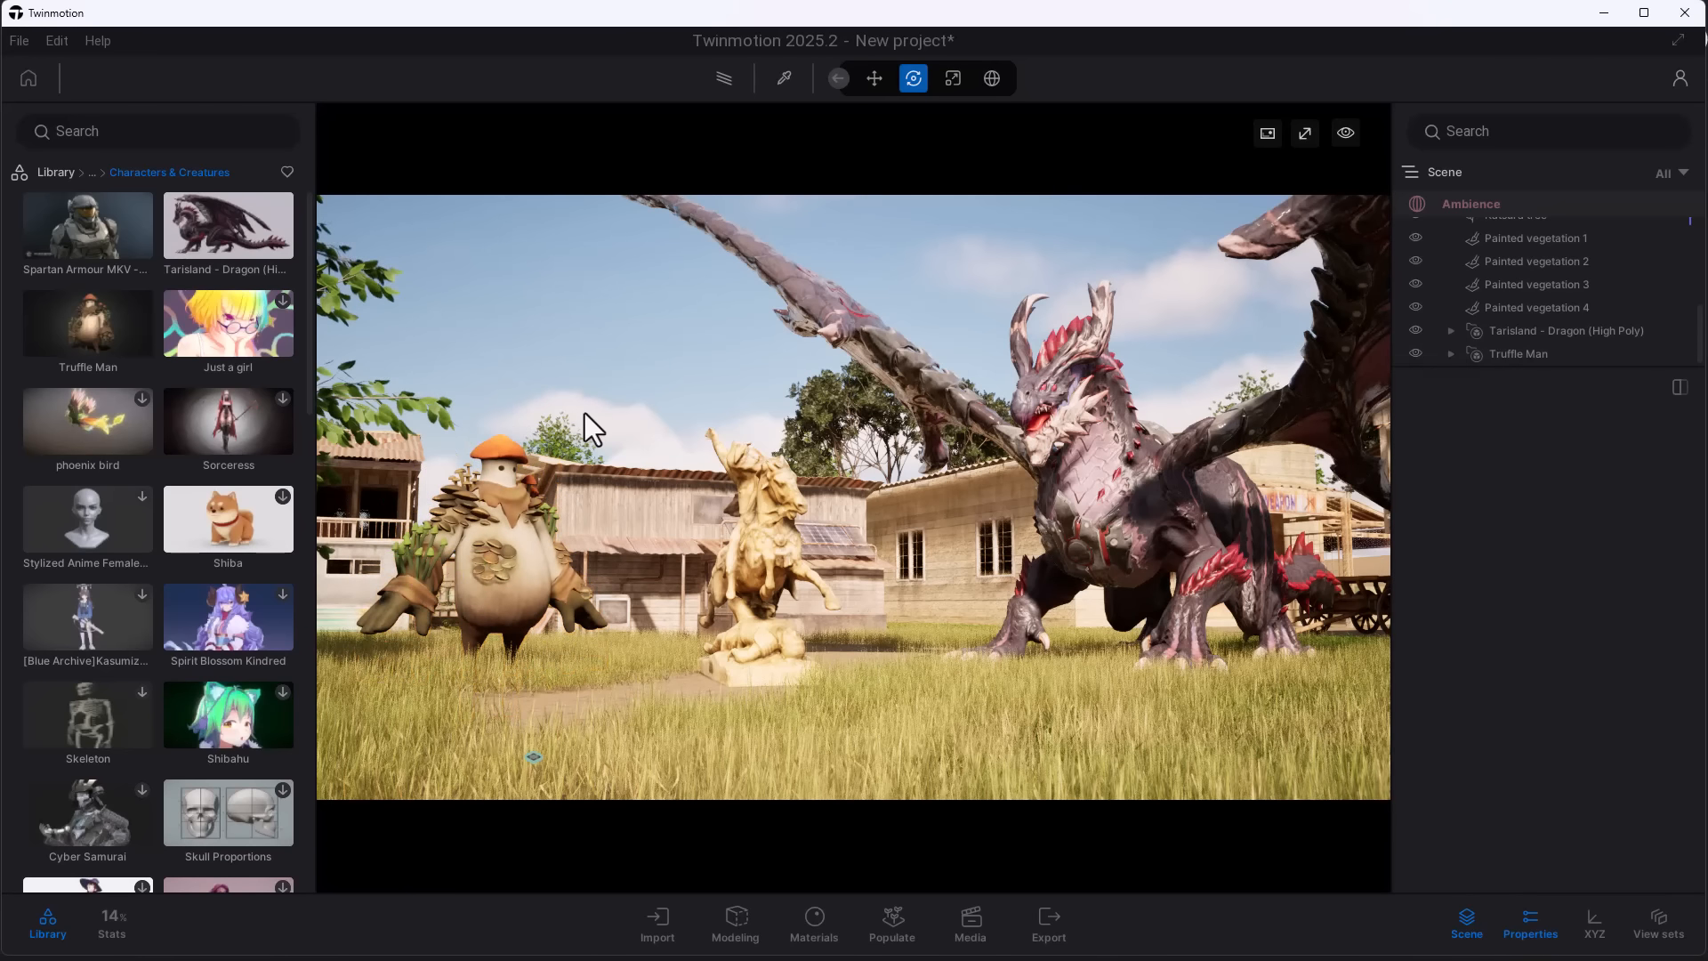
- Show the scene statistics overview and set the viewport display mode to Default
click(102, 930)
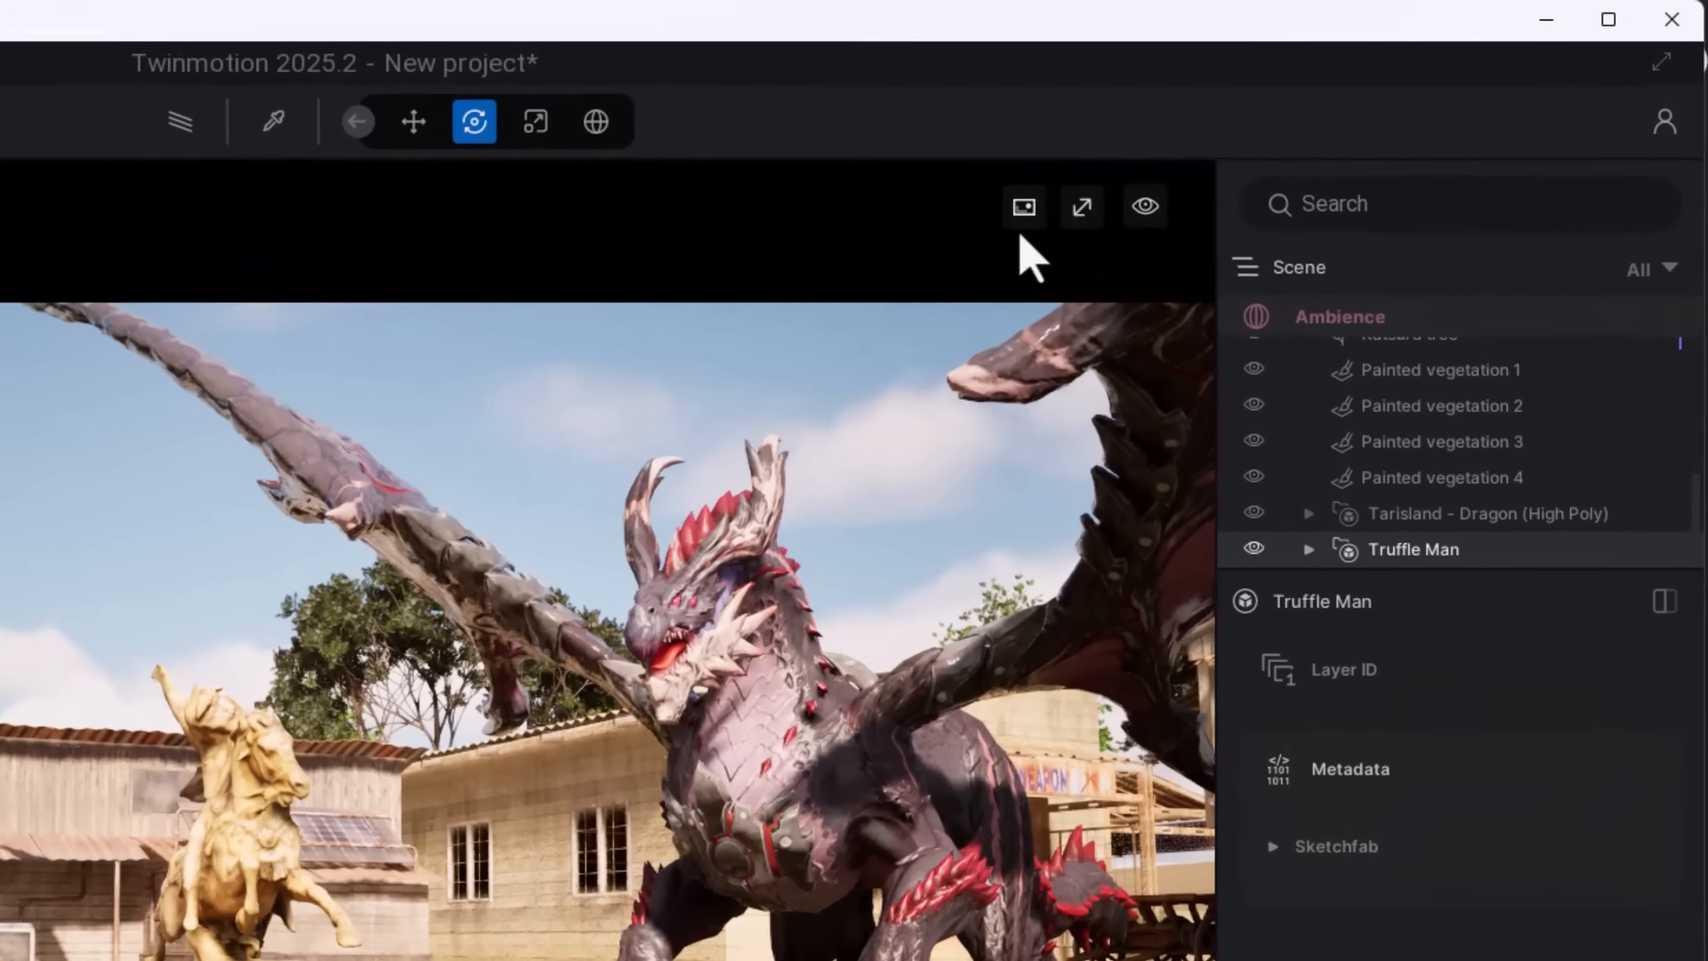
click(1267, 133)
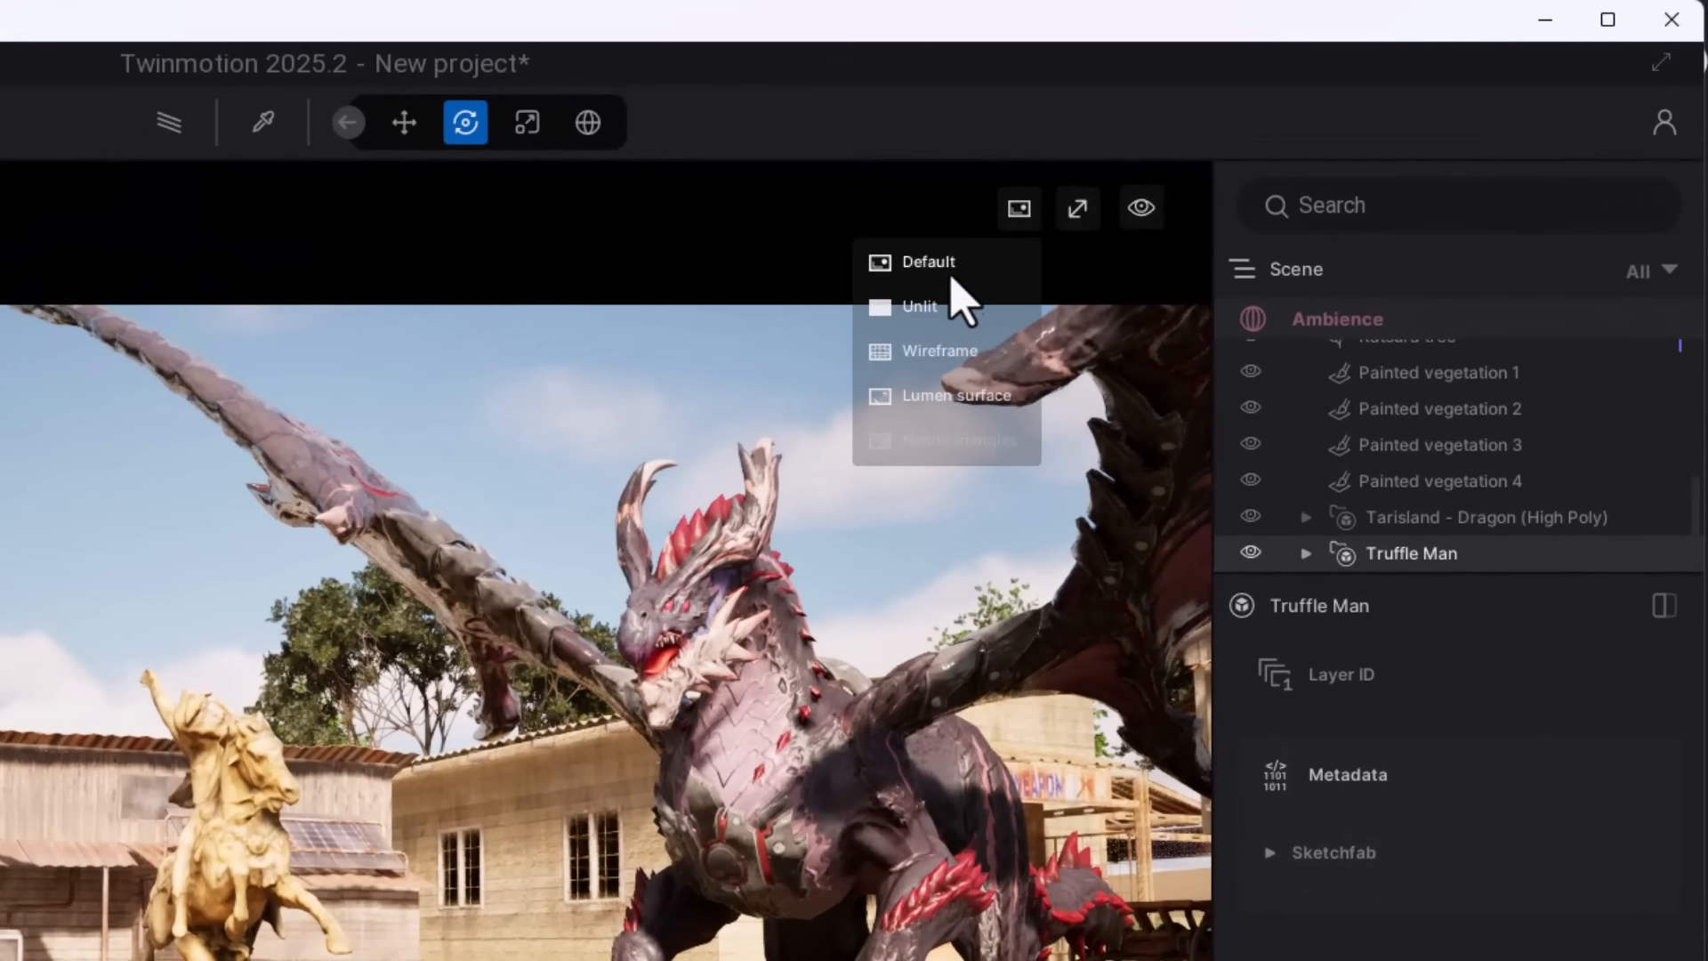
click(921, 273)
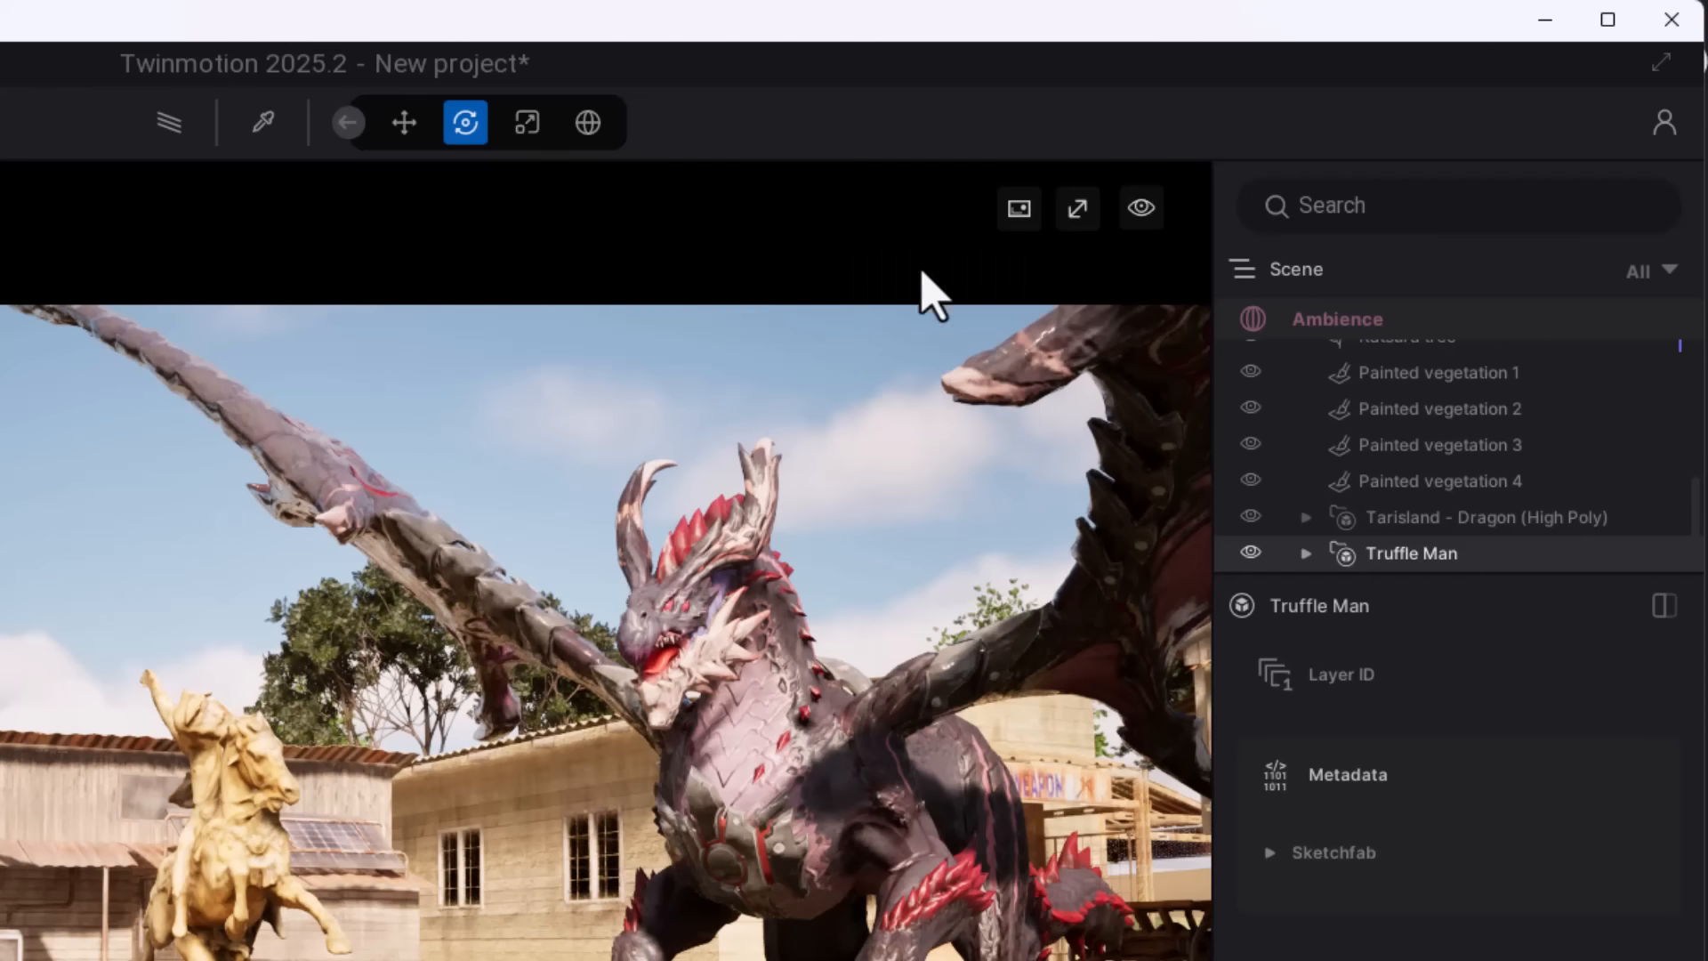
- Set the viewport display mode to Unlit and select the equestrian statue to inspect it up close
click(1019, 208)
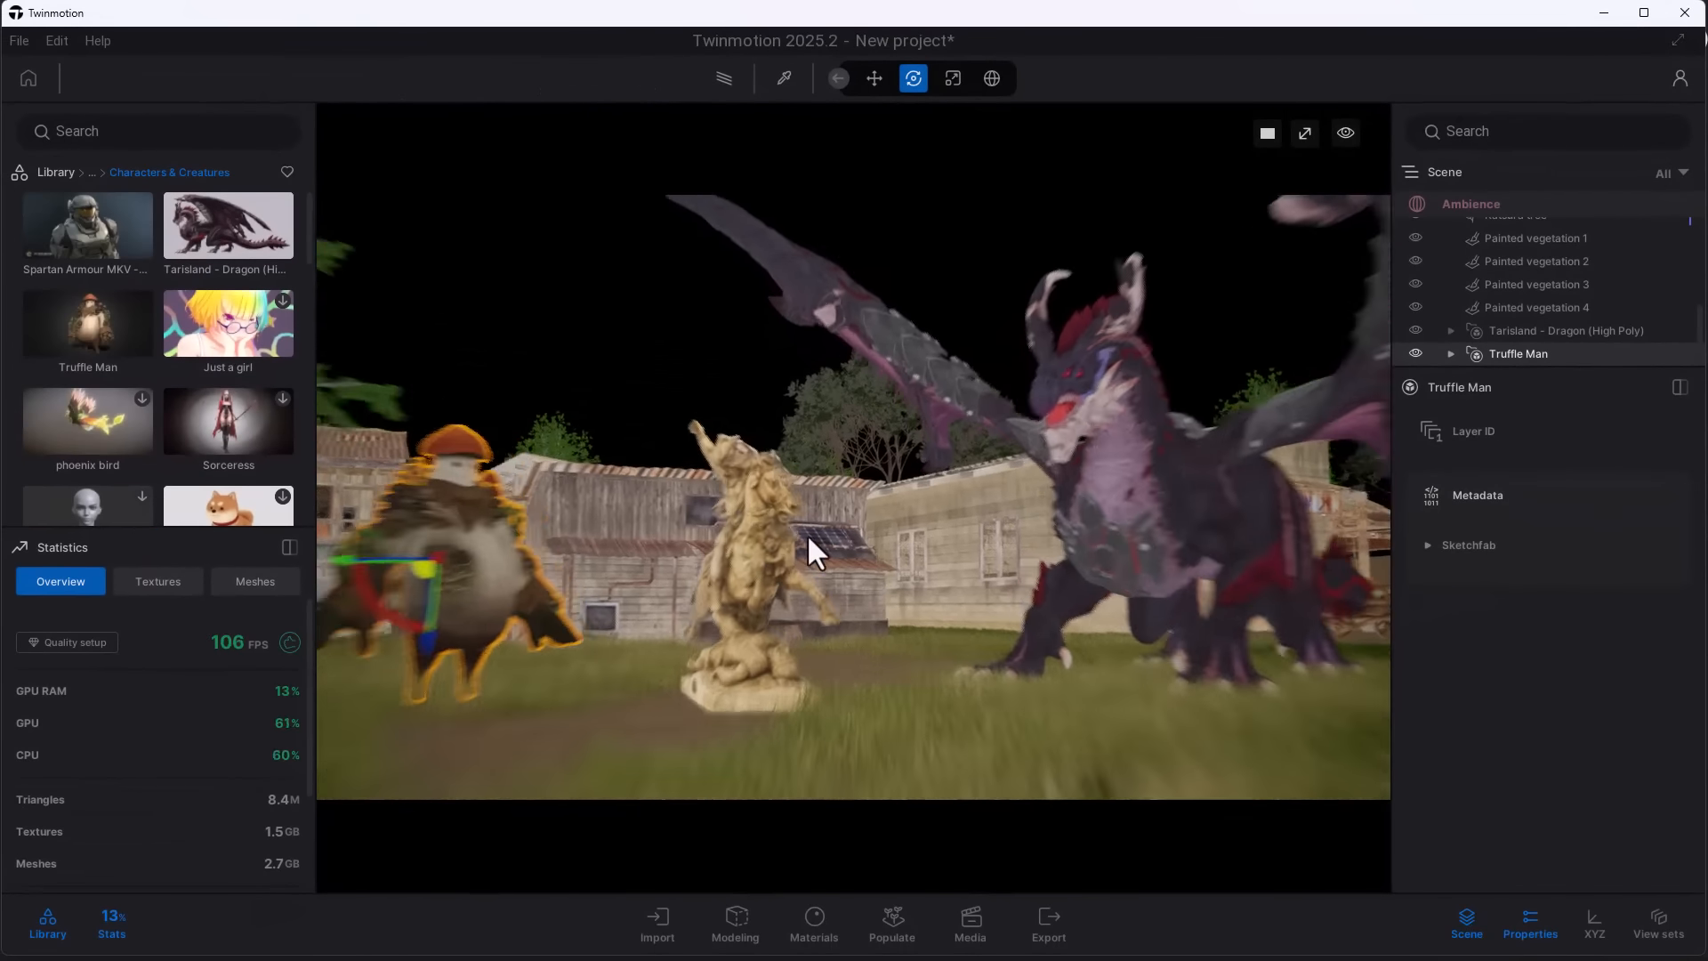
scroll(808, 536, up, 3)
right_drag(808, 535, 730, 520)
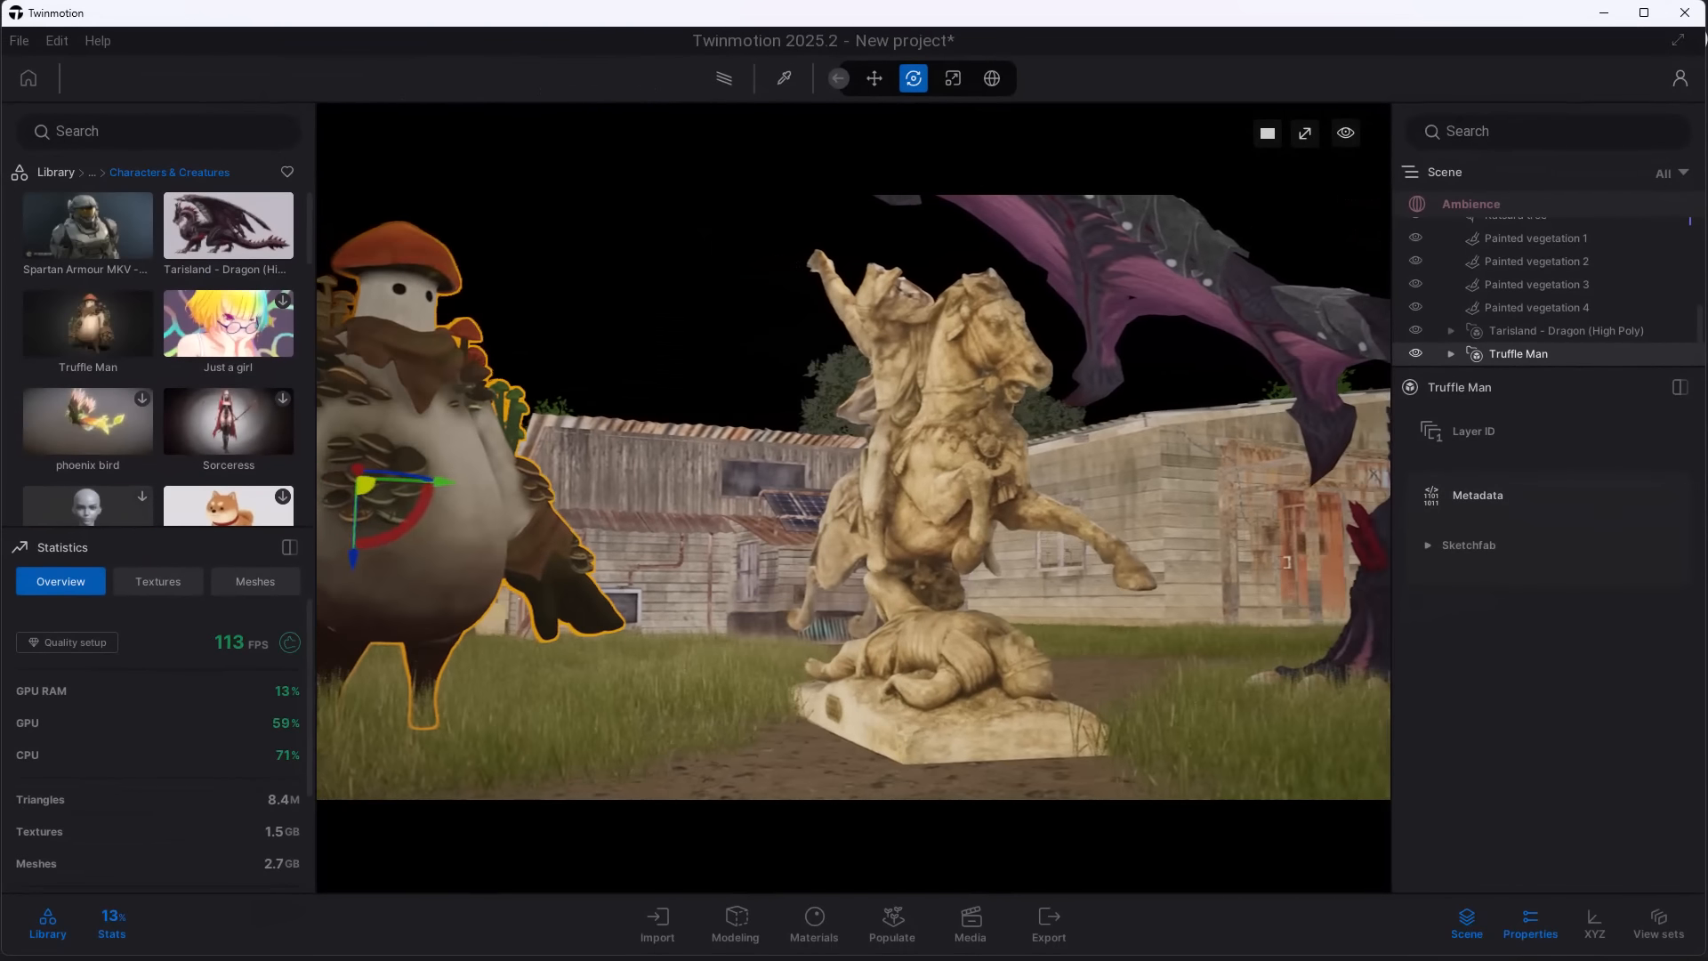
click(993, 464)
scroll(1017, 499, up, 3)
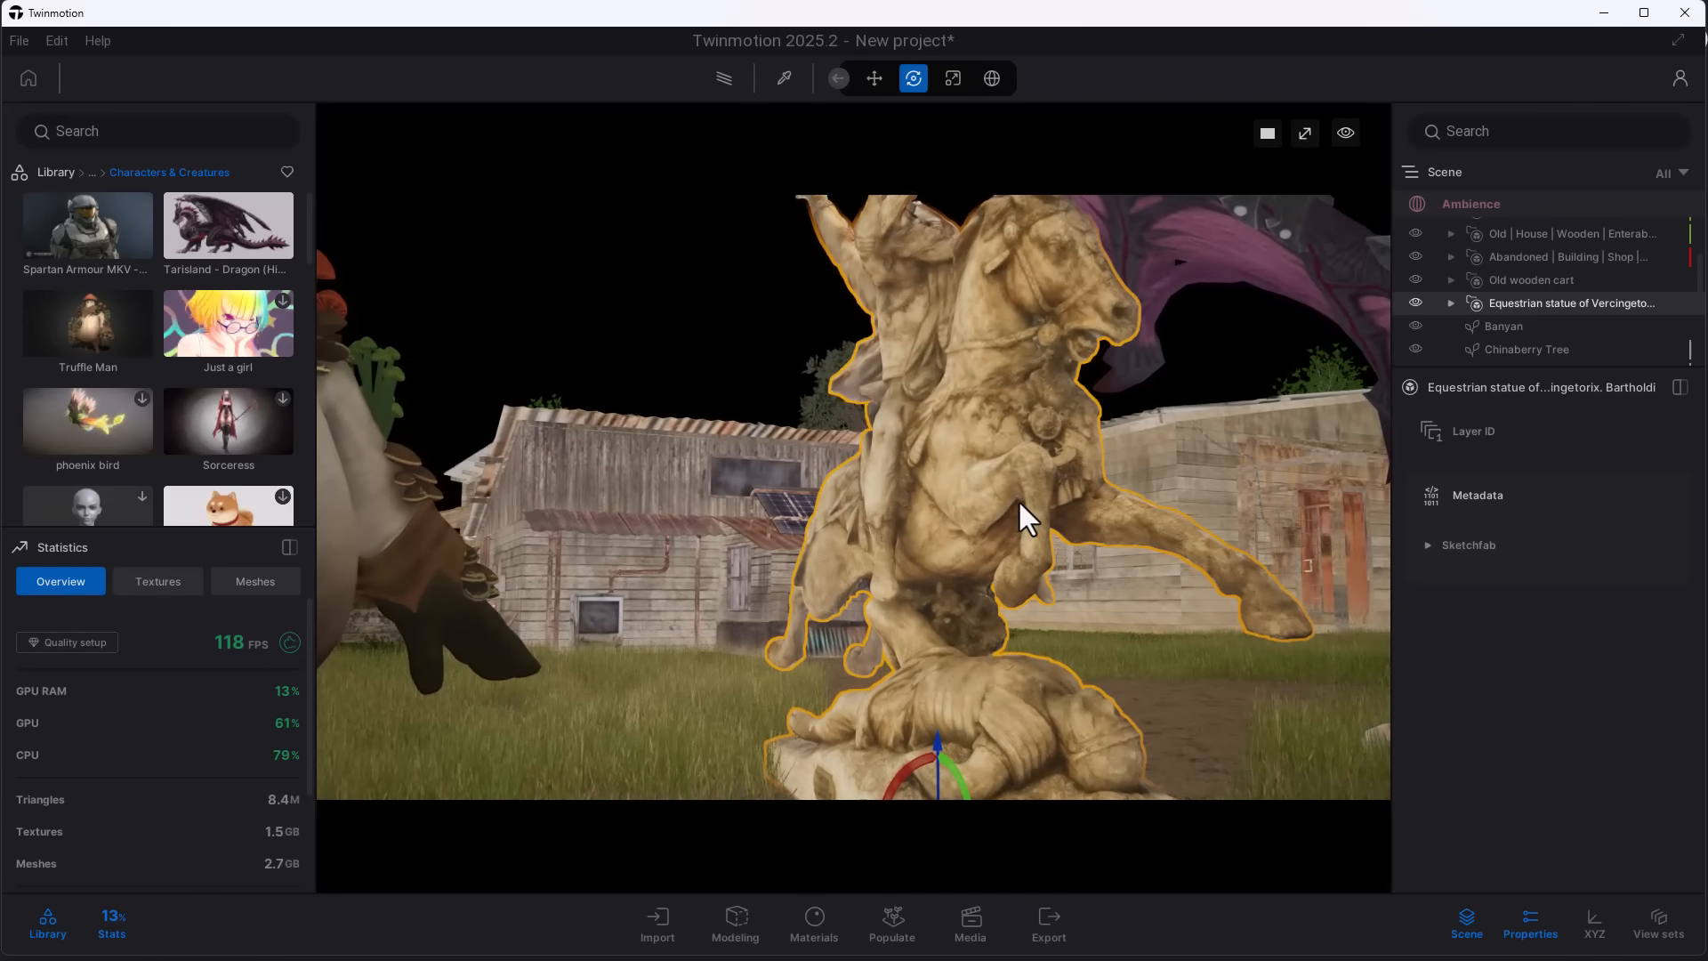
scroll(1017, 499, down, 3)
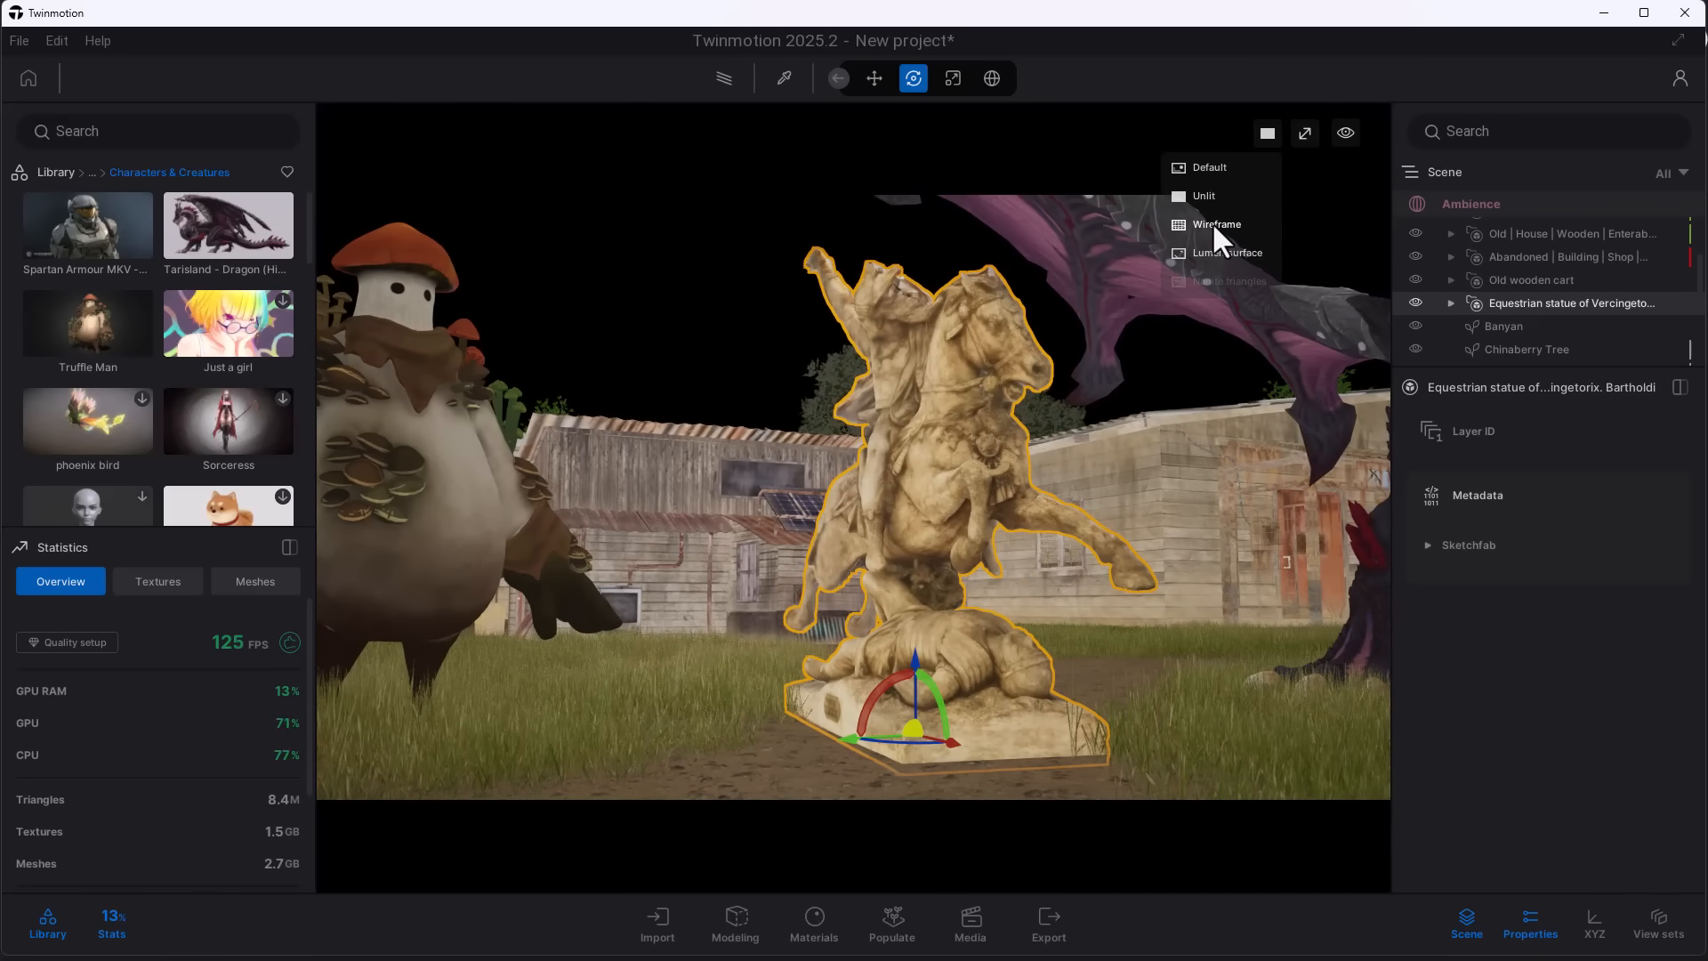
- Set the viewport display mode to Wireframe and inspect the mesh density of the equestrian statue and the dragon
click(1213, 223)
middle_drag(653, 520, 873, 521)
scroll(820, 534, up, 5)
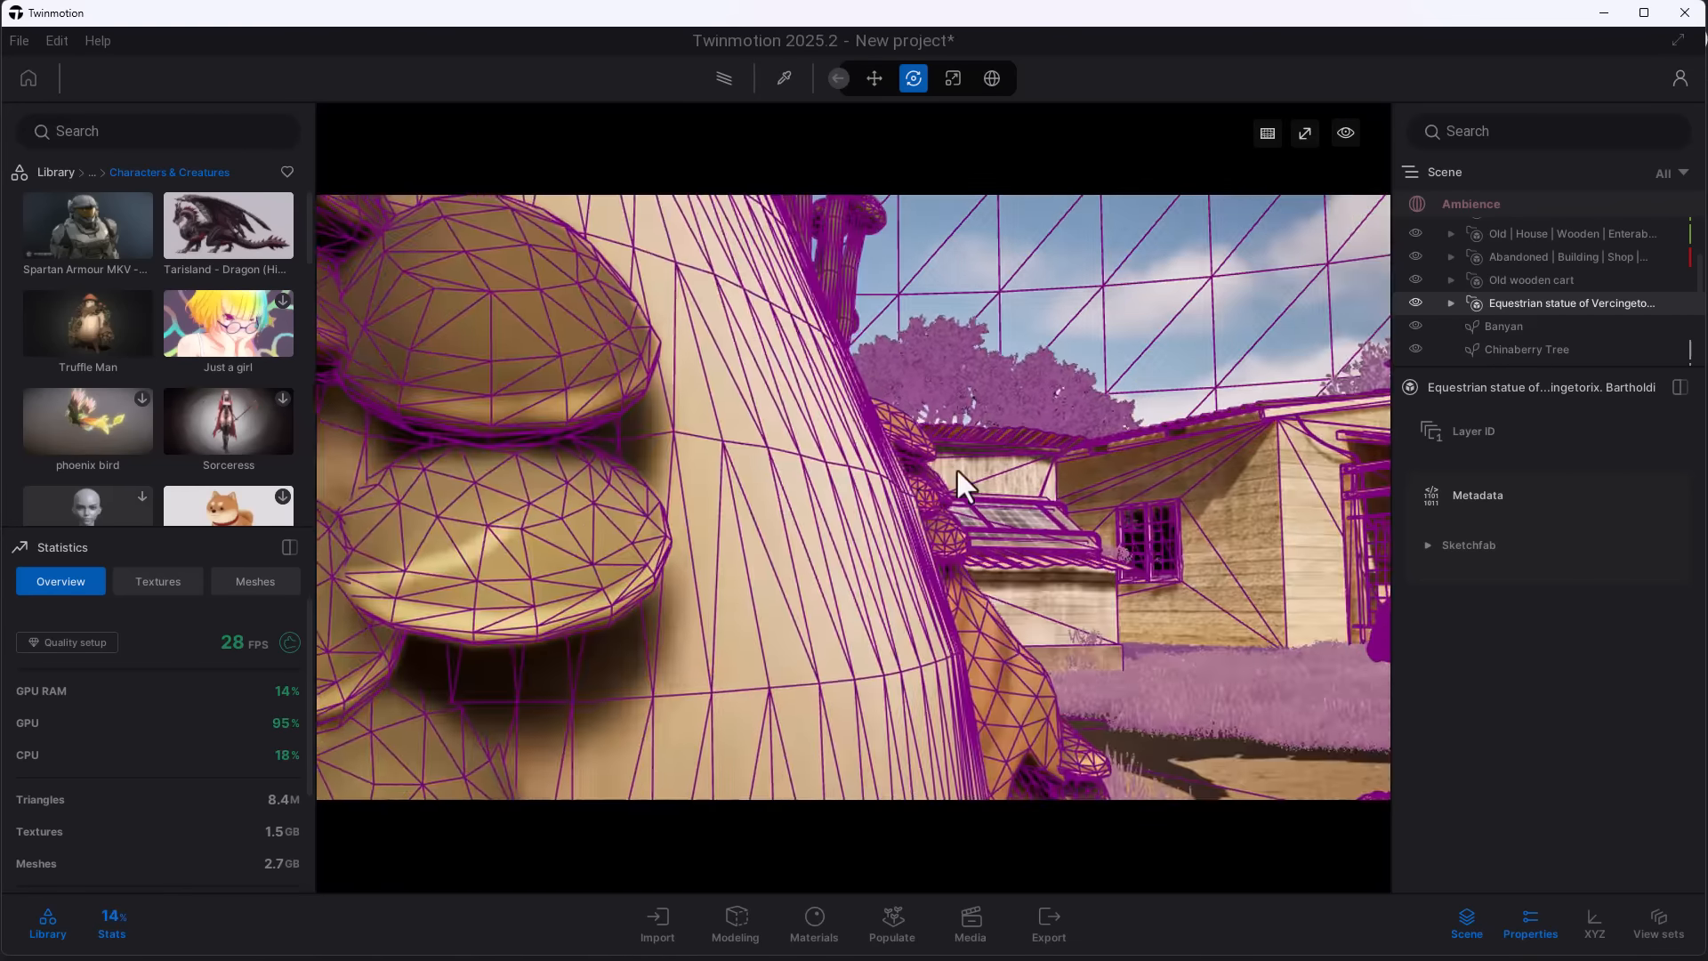
scroll(960, 468, down, 5)
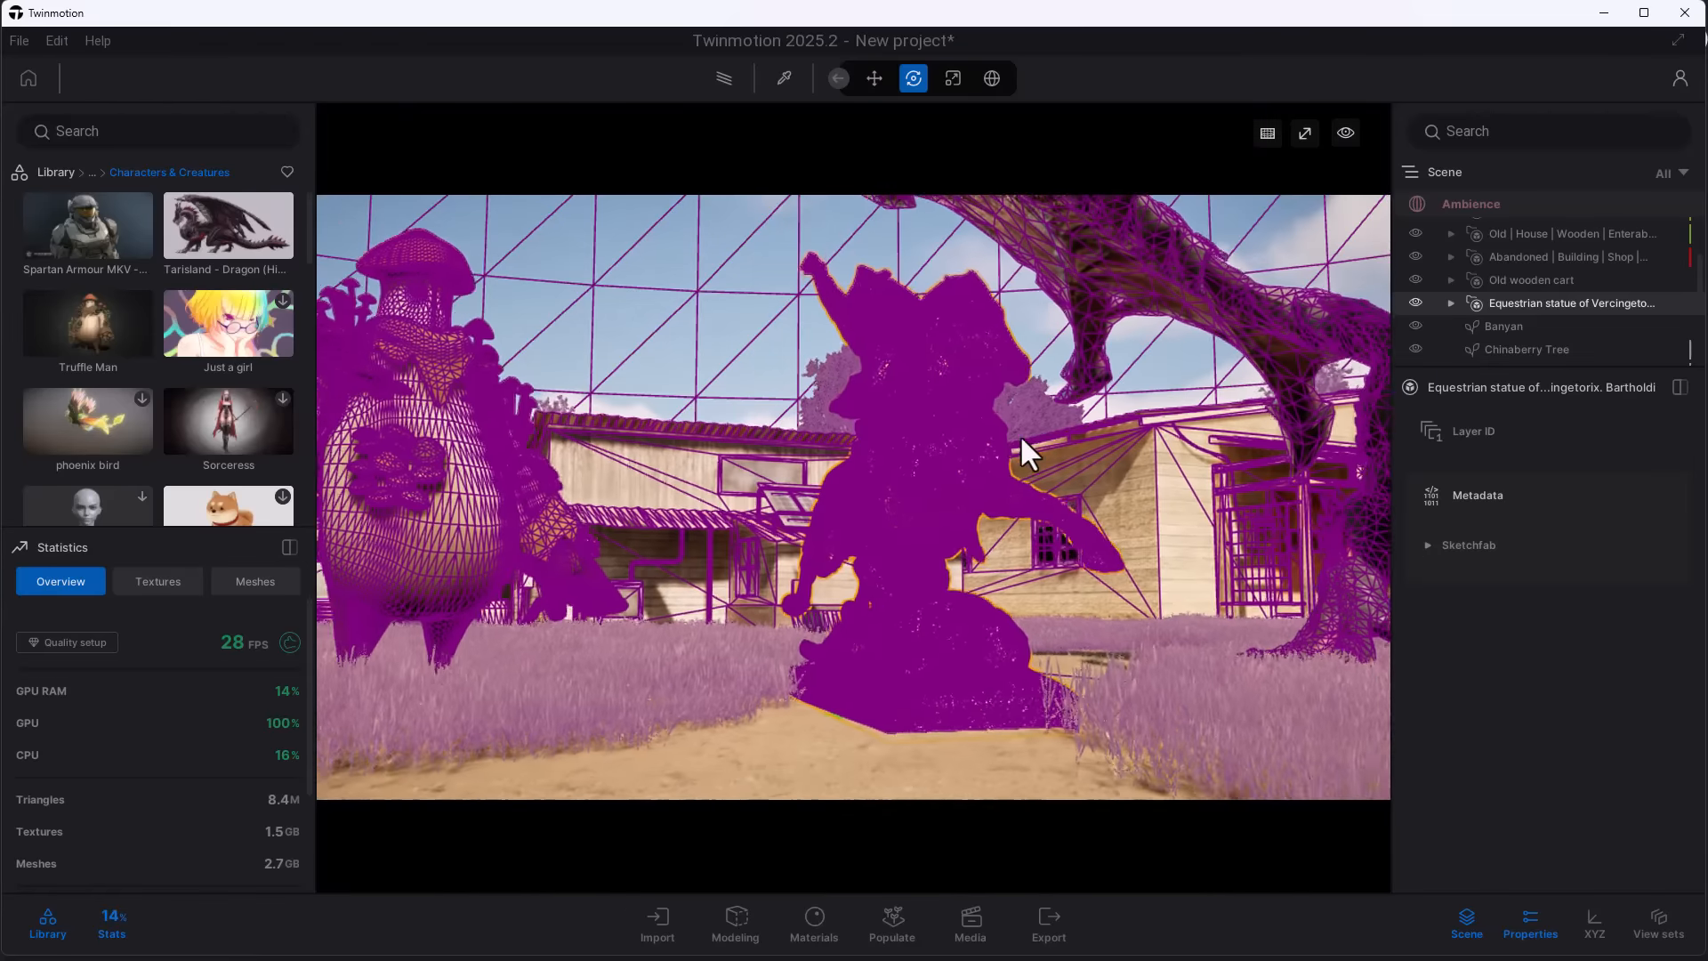
scroll(1023, 431, up, 4)
middle_drag(1028, 473, 899, 713)
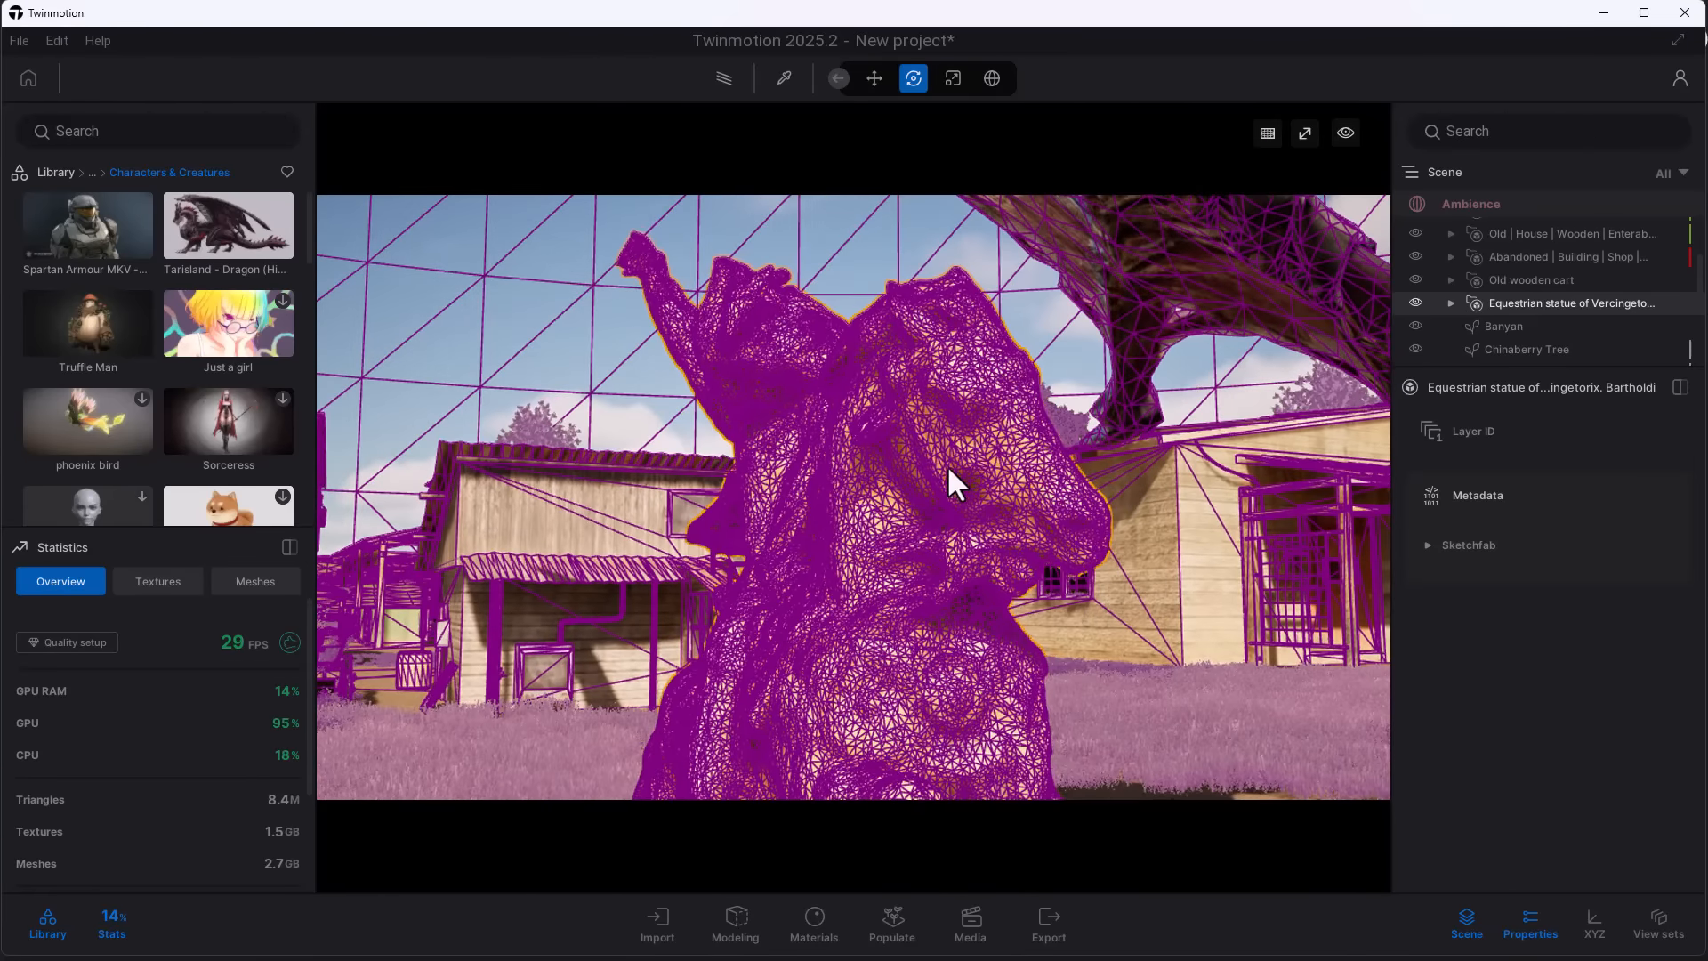
scroll(947, 464, up, 2)
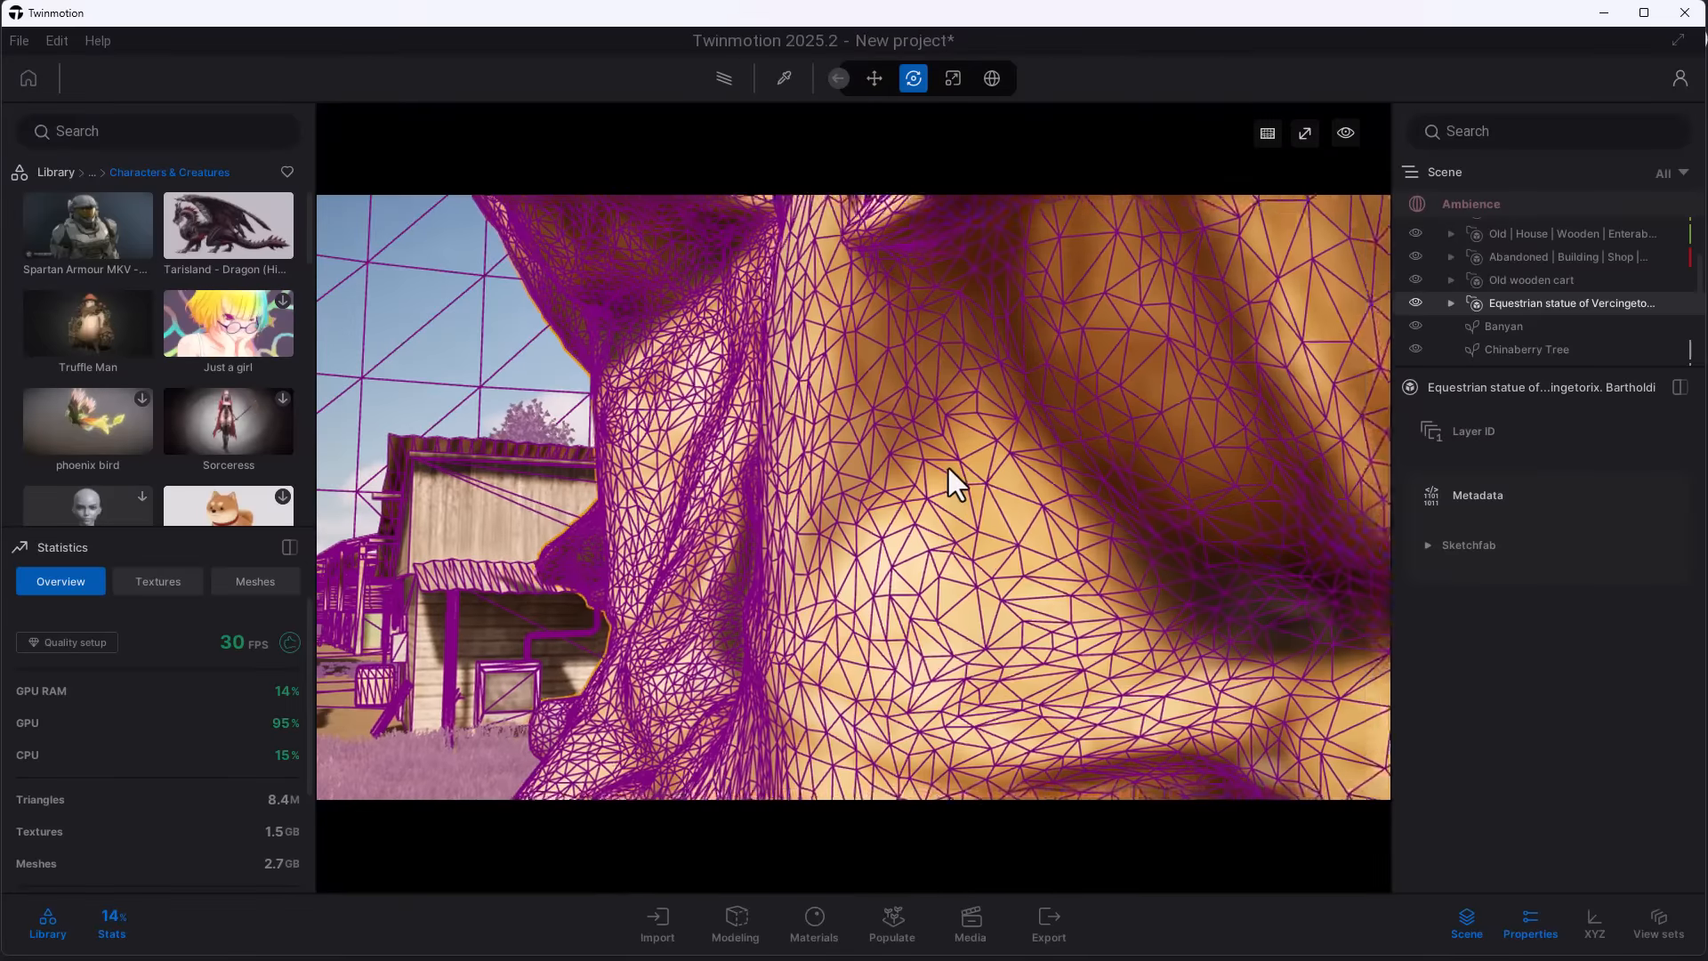
scroll(946, 465, down, 8)
scroll(947, 466, up, 10)
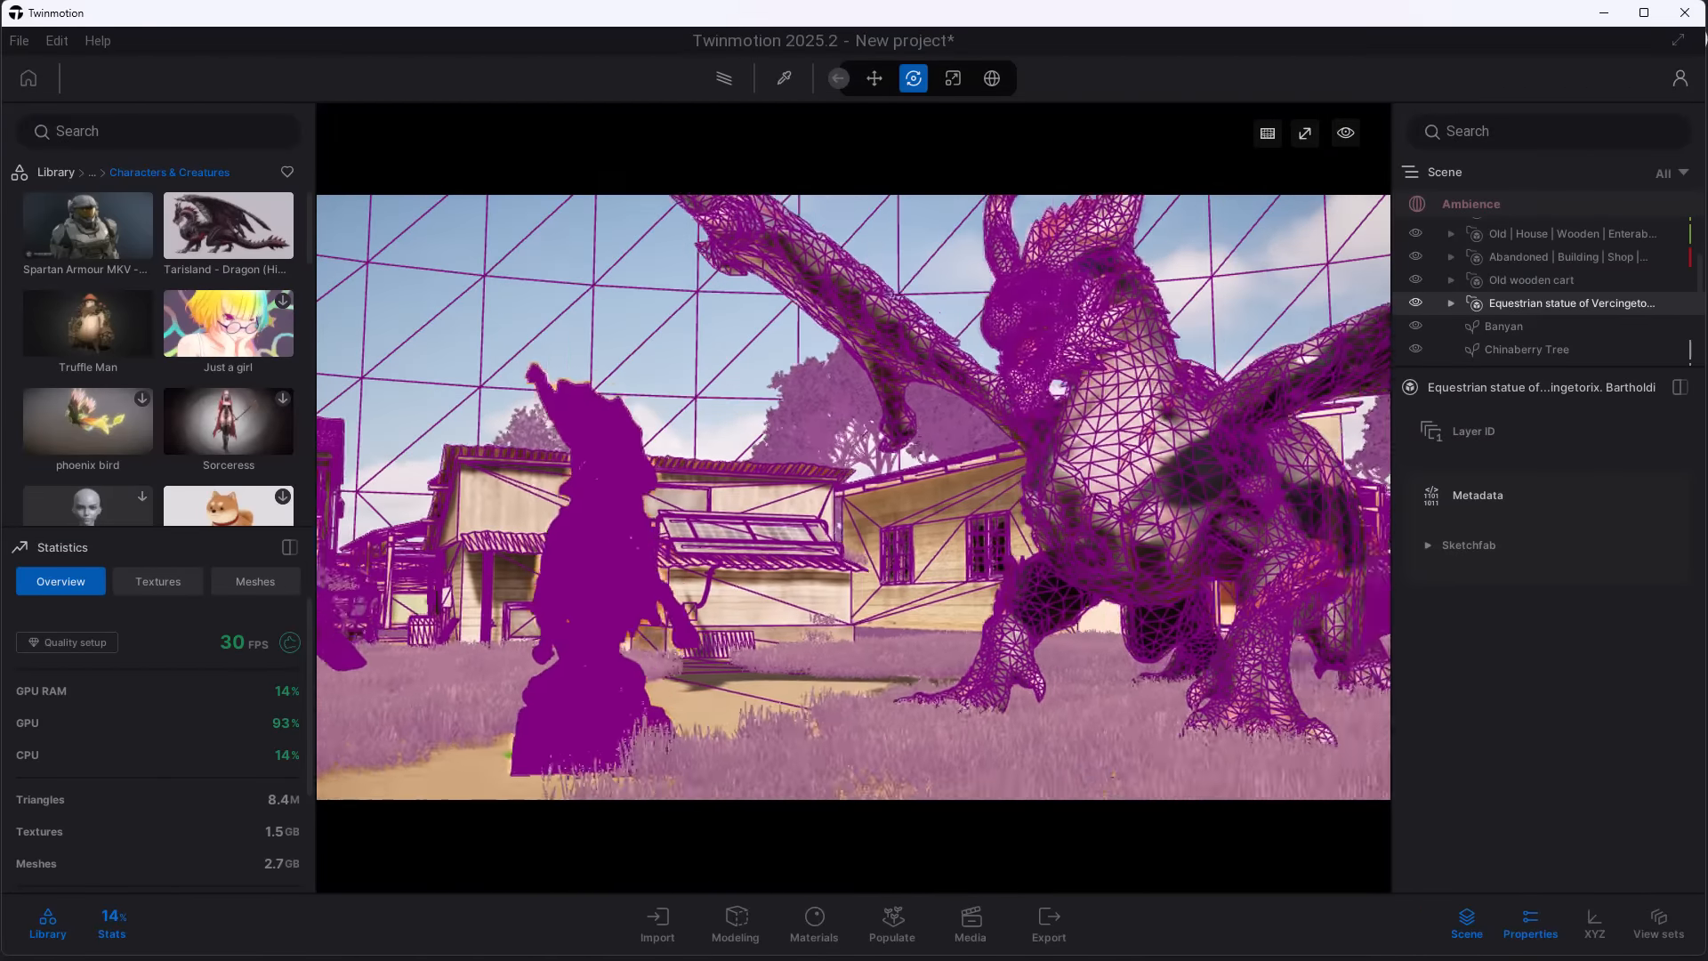
scroll(1026, 427, down, 10)
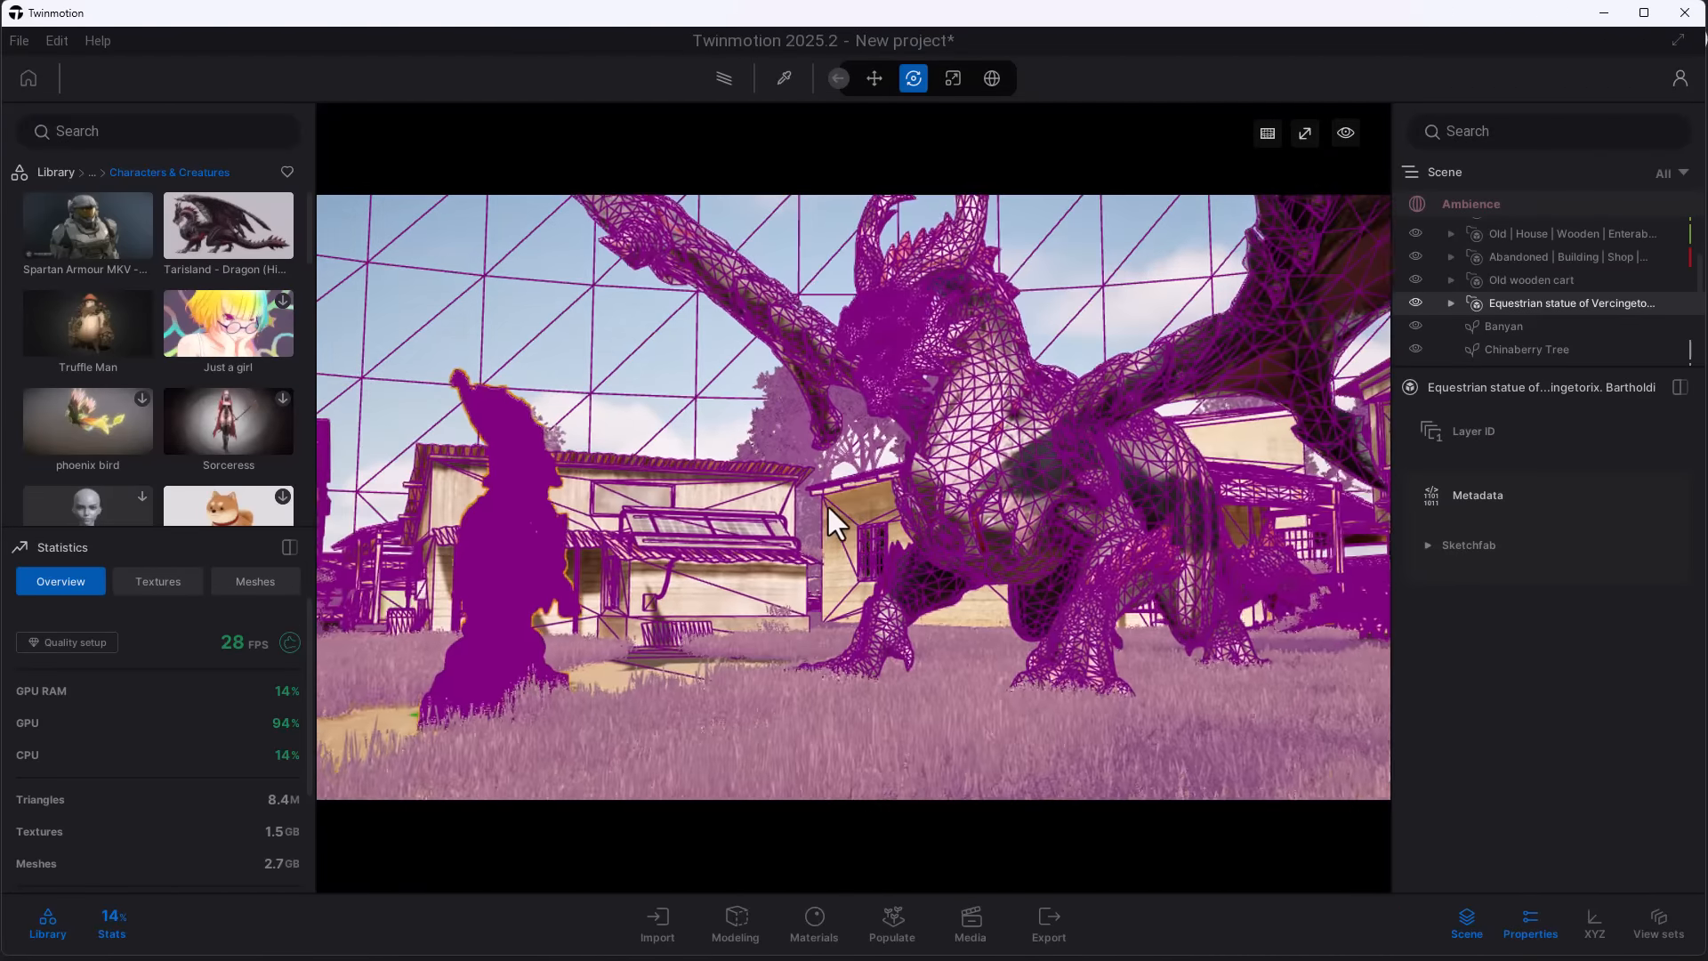
scroll(936, 627, up, 6)
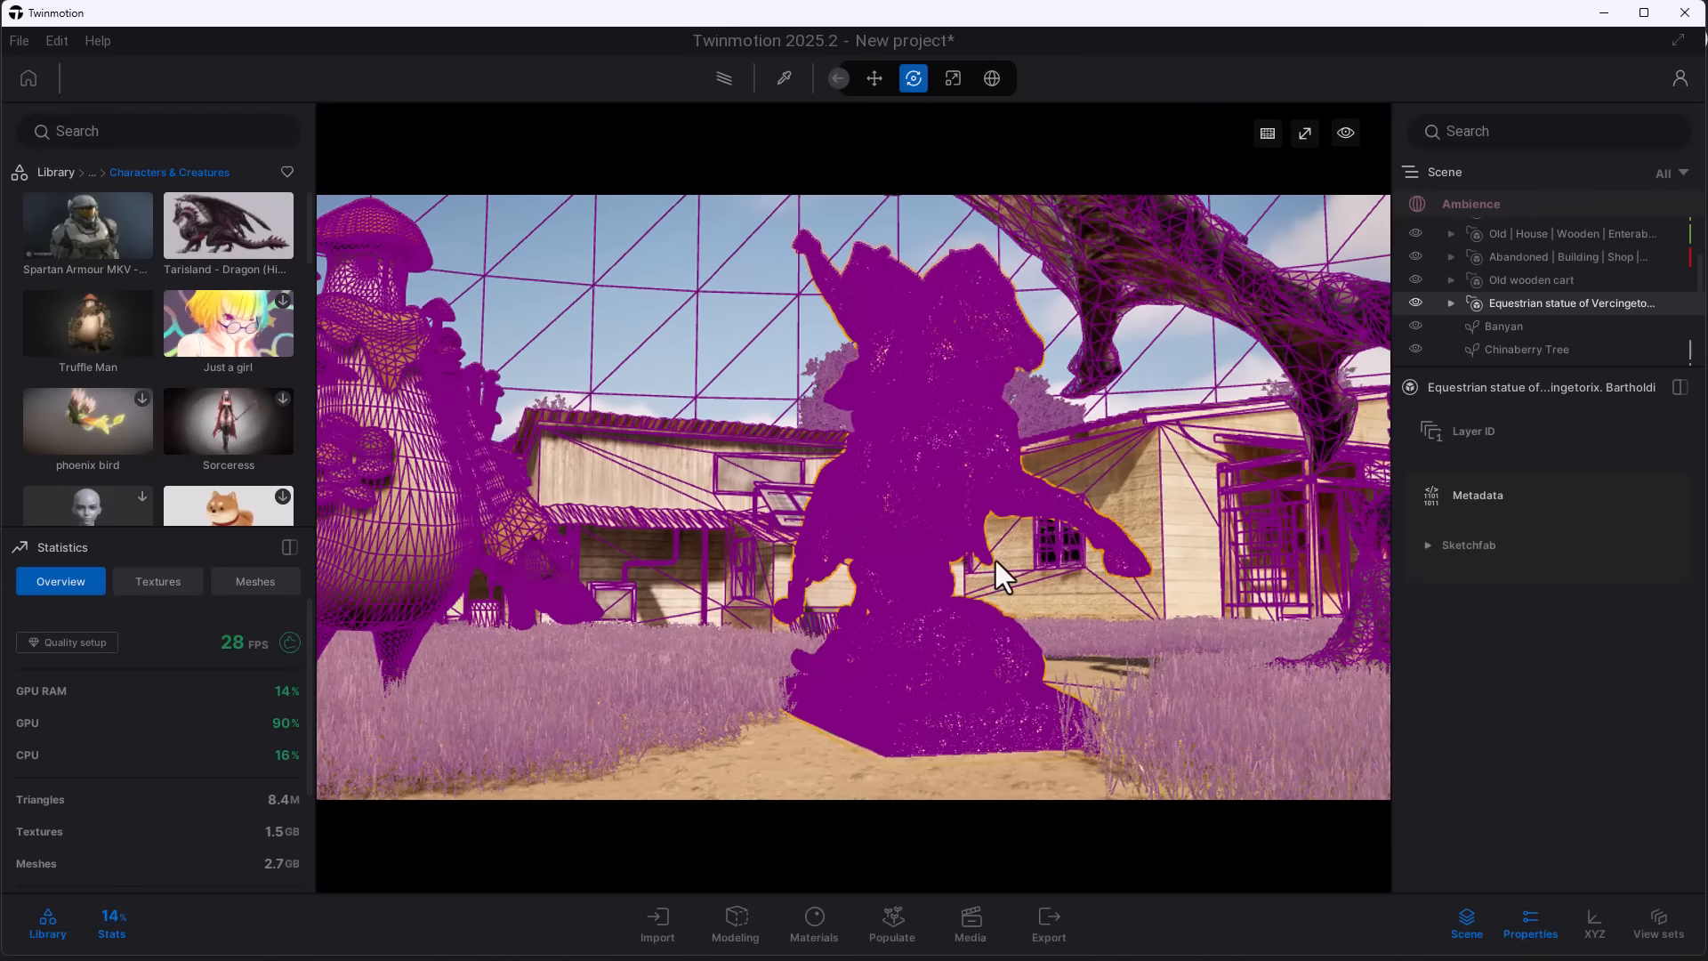
middle_drag(1023, 536, 929, 583)
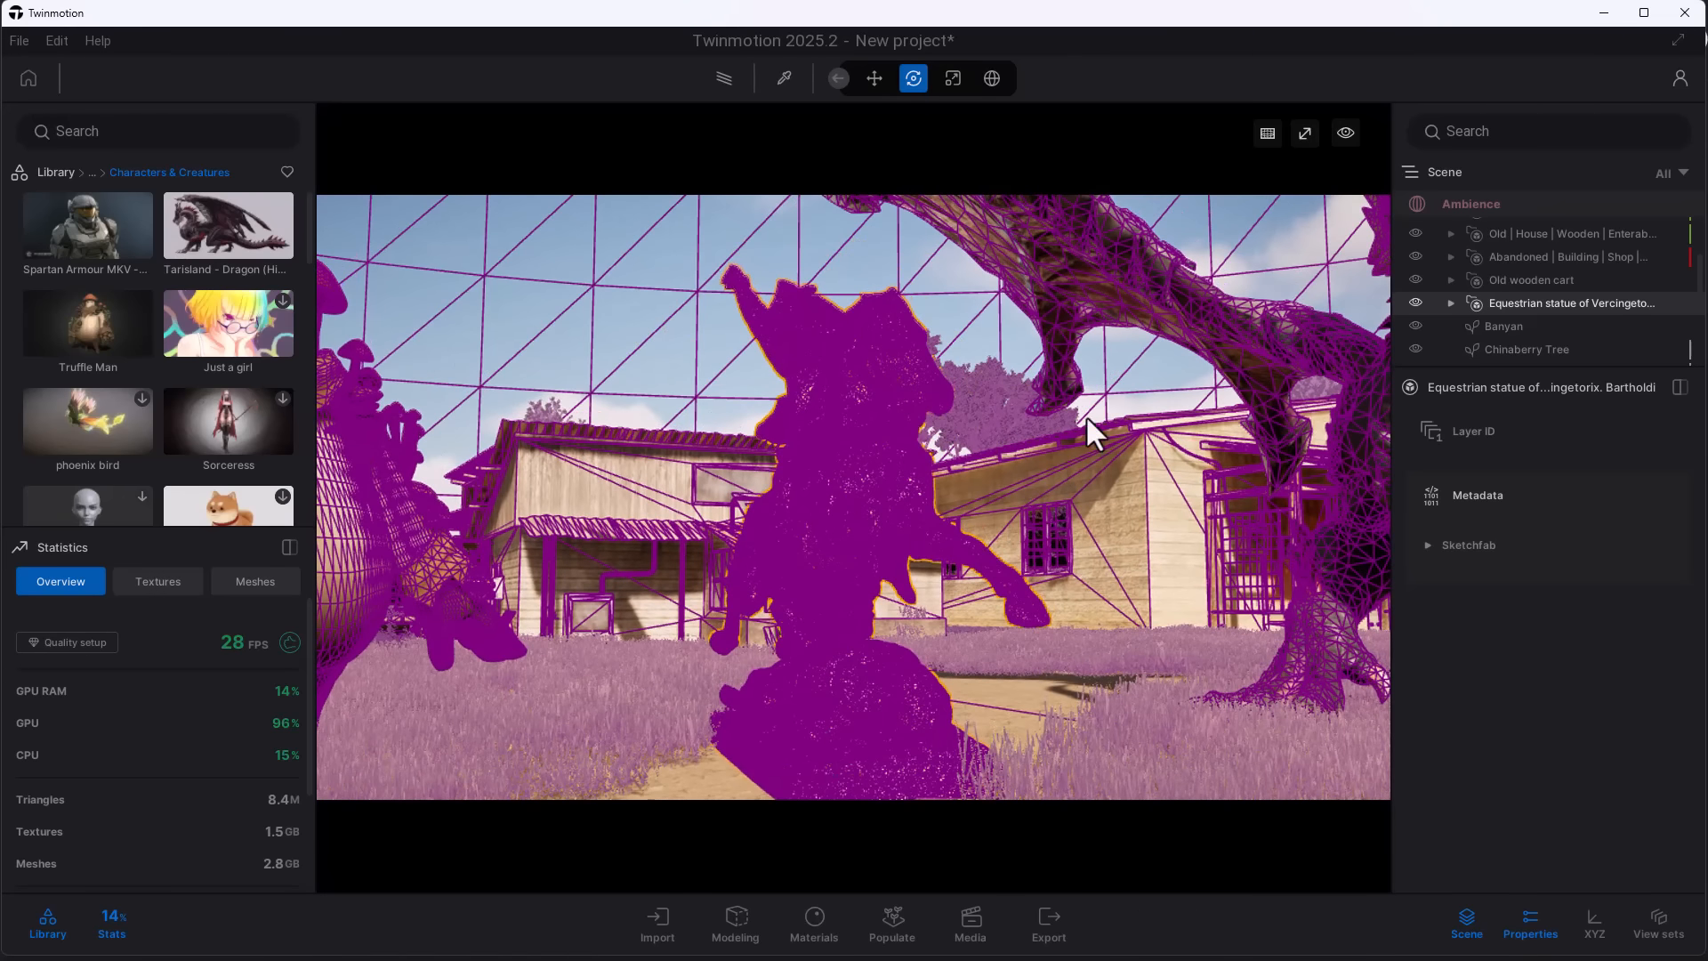
- View the scene in the Lumen surface display mode and return the viewport to Default
click(1233, 263)
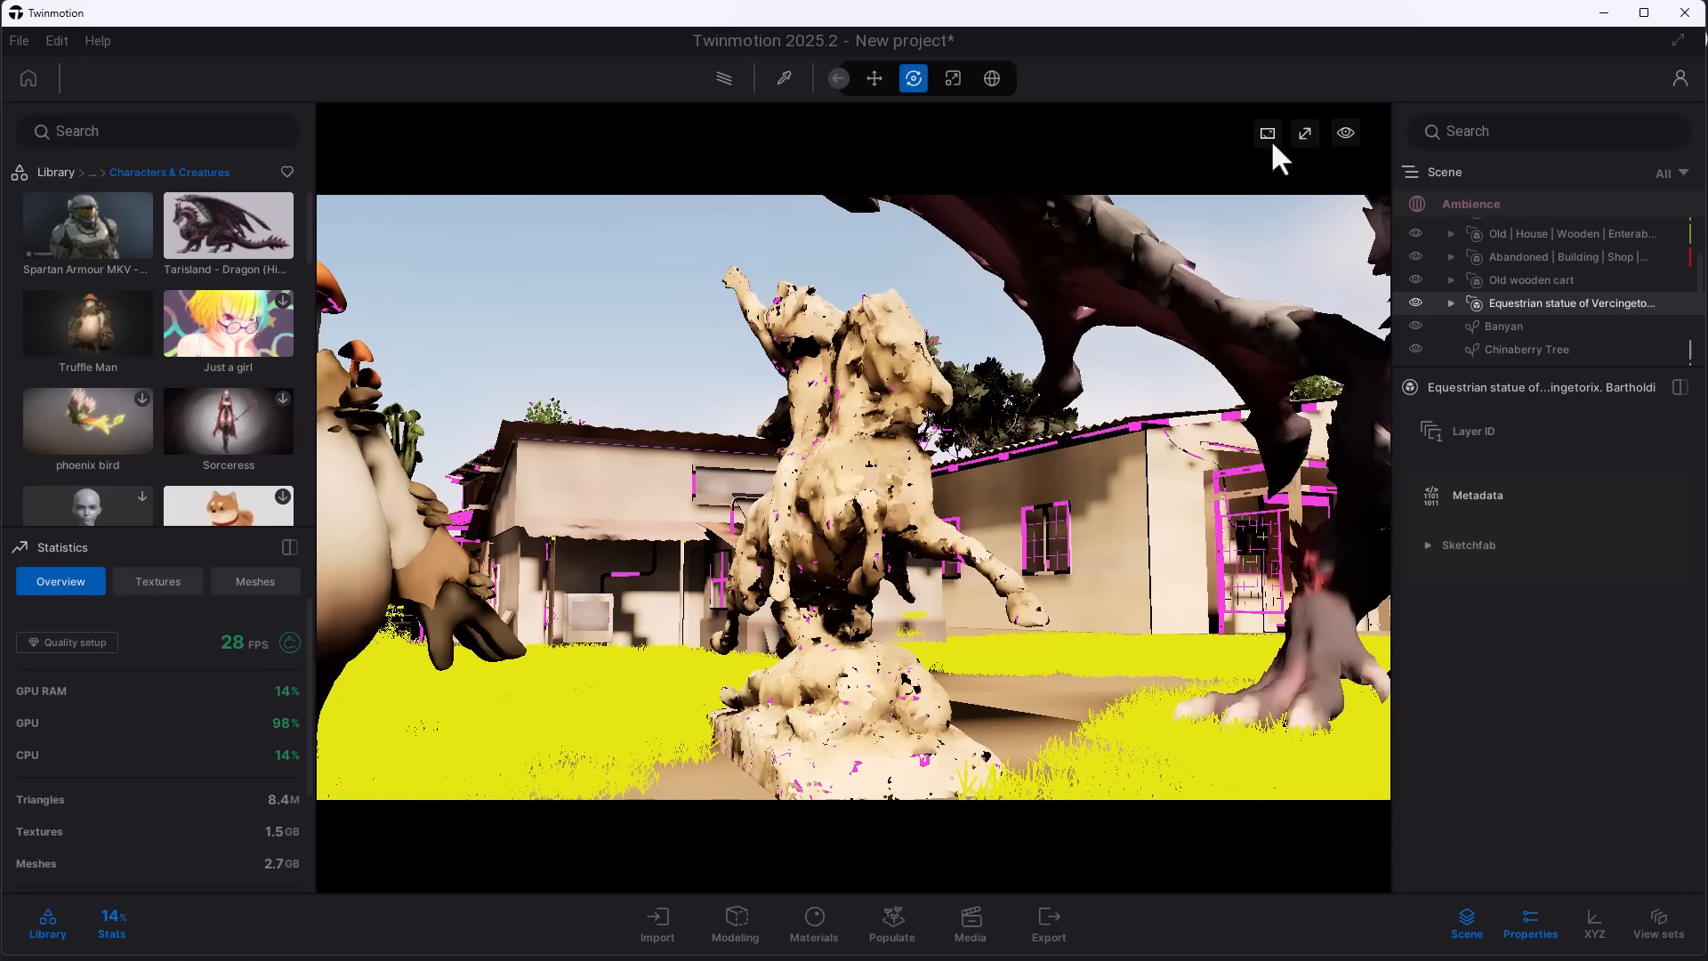
click(1268, 134)
click(1238, 167)
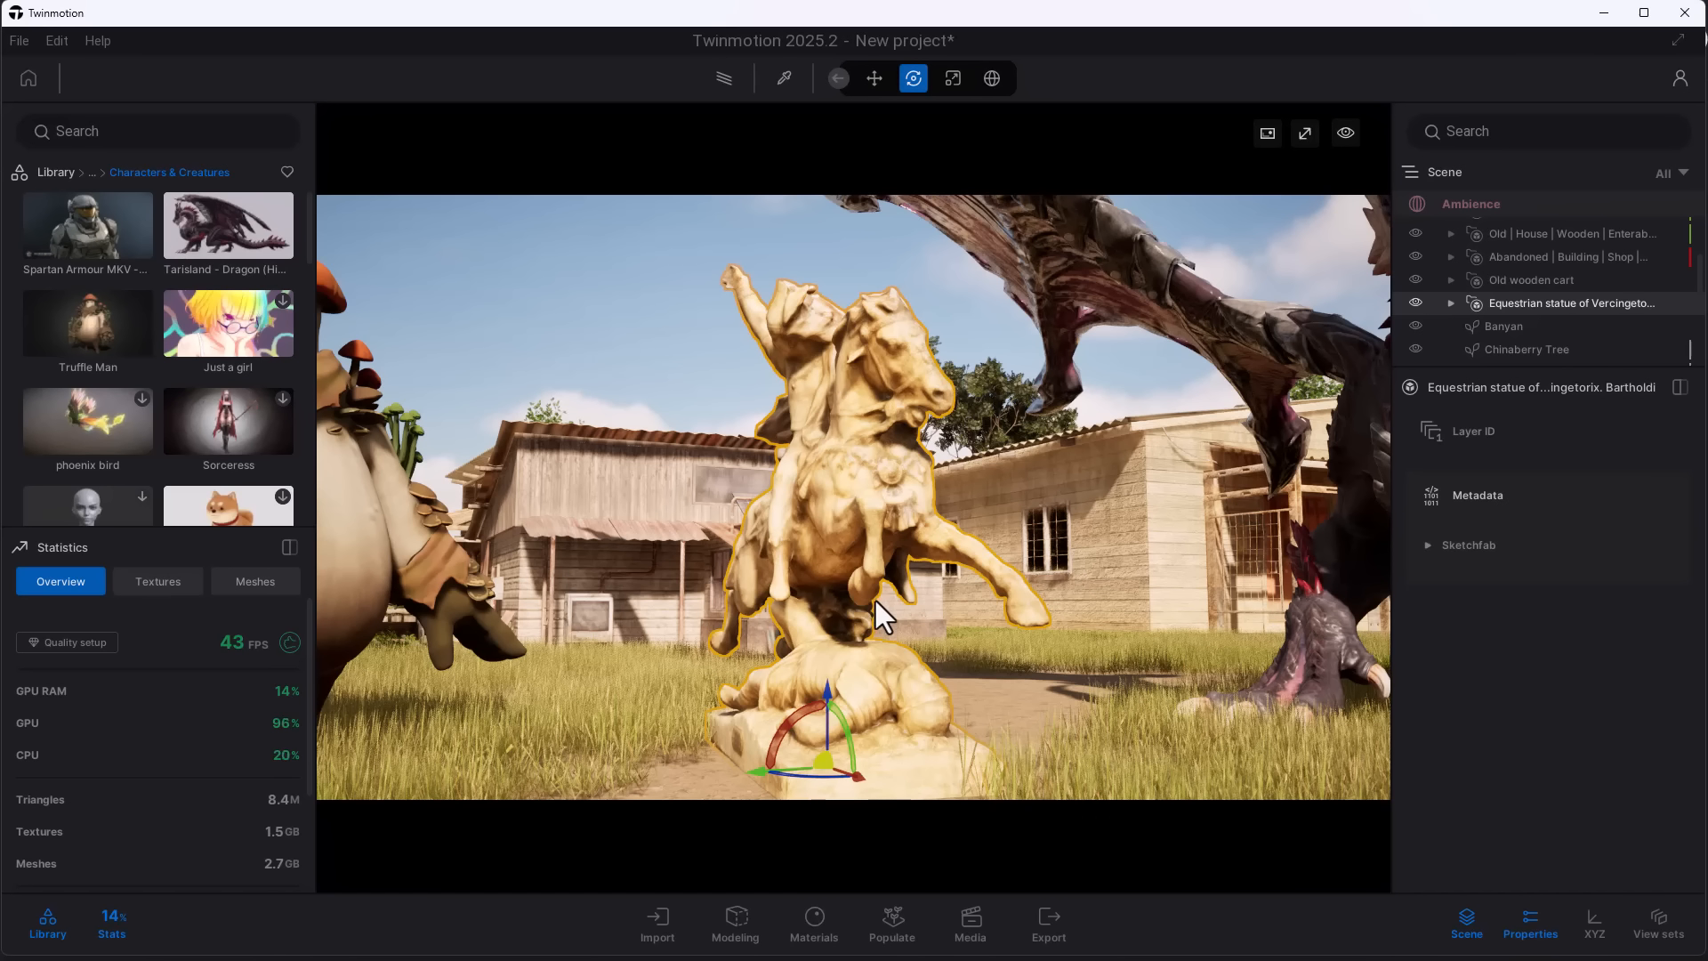
- Enable Nanite on the first mesh of the equestrian statue and apply it
click(1450, 302)
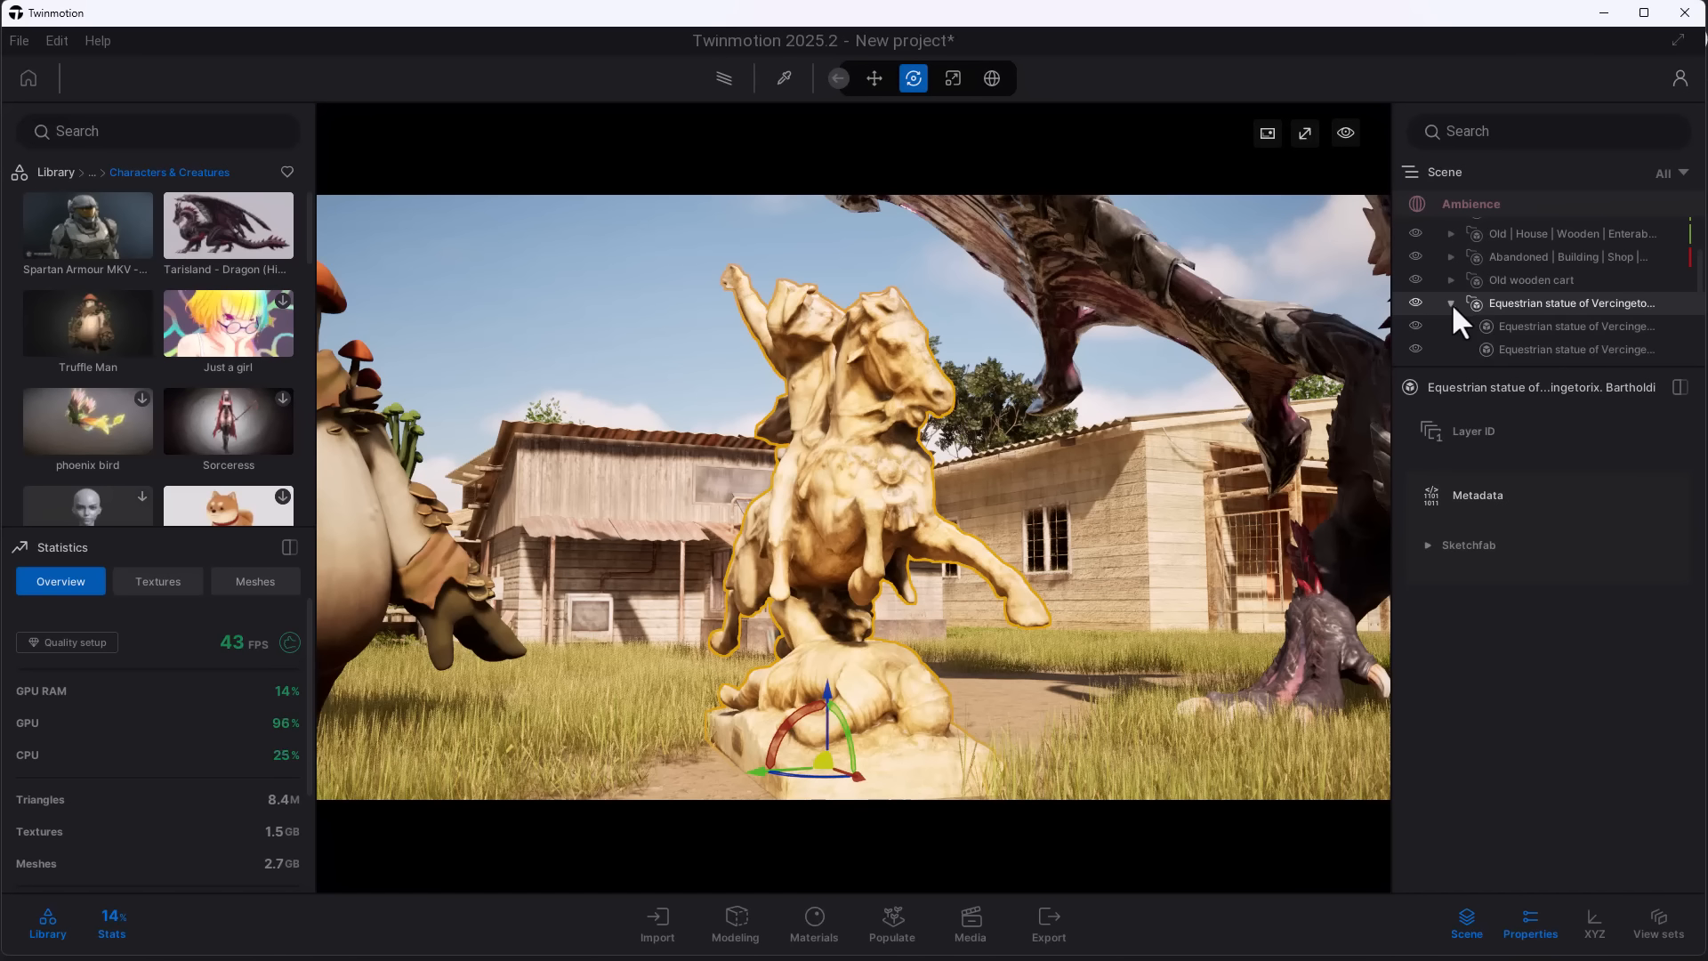
click(1494, 326)
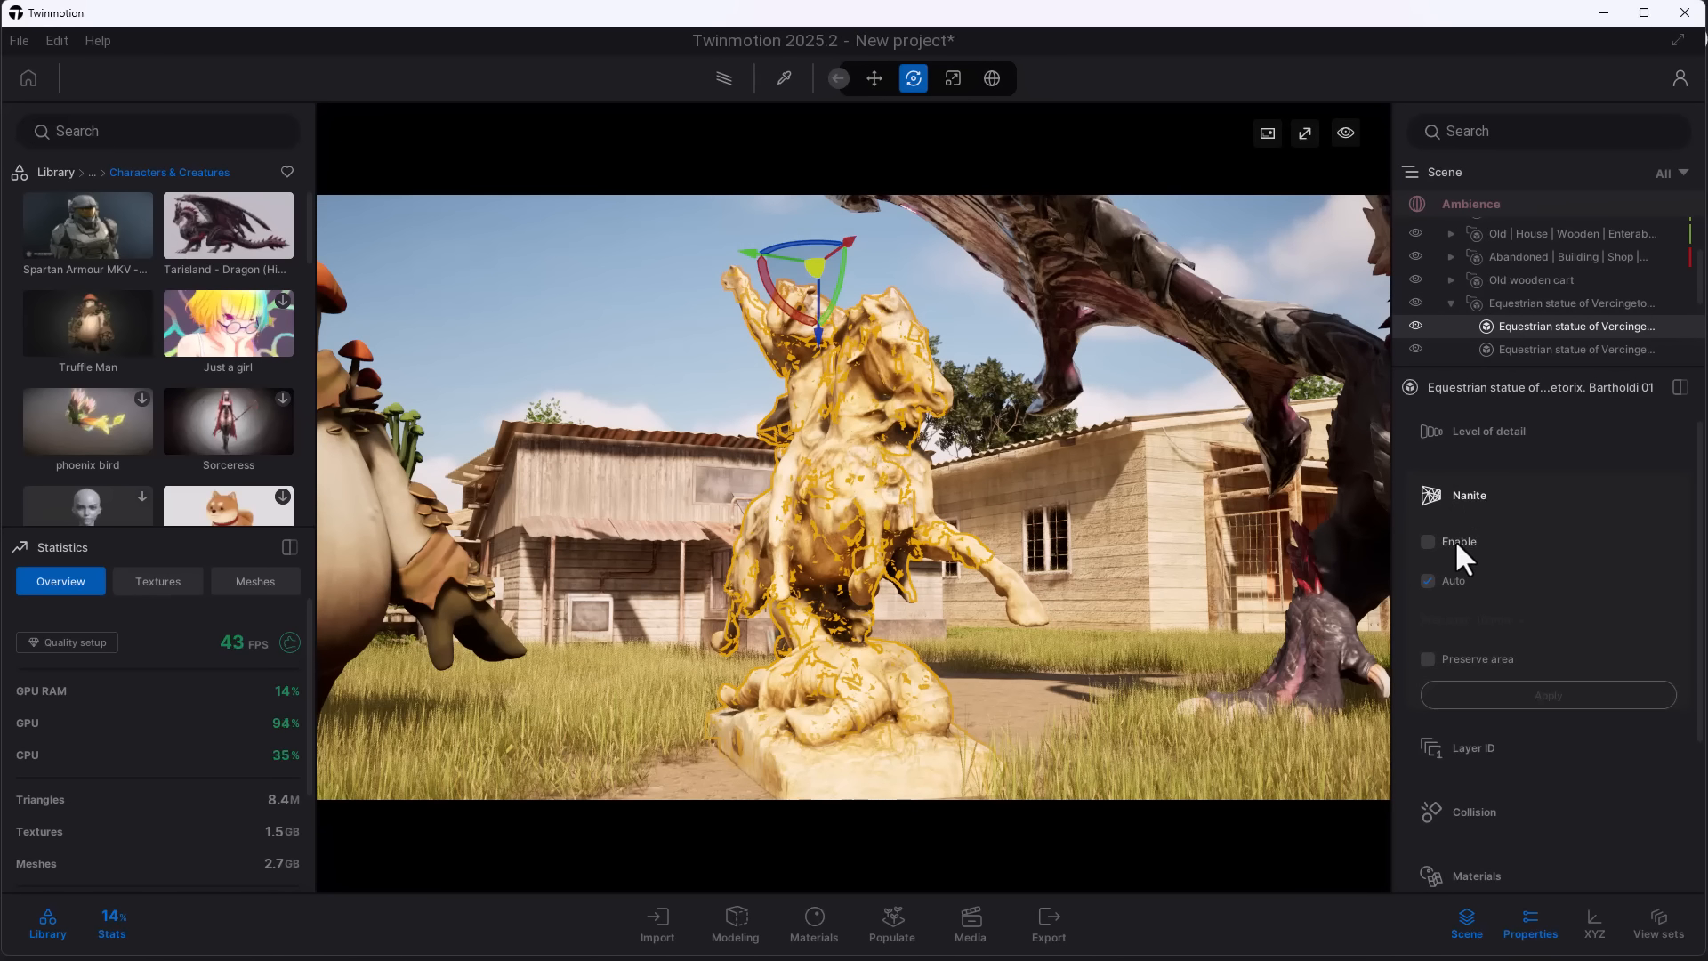
click(1428, 542)
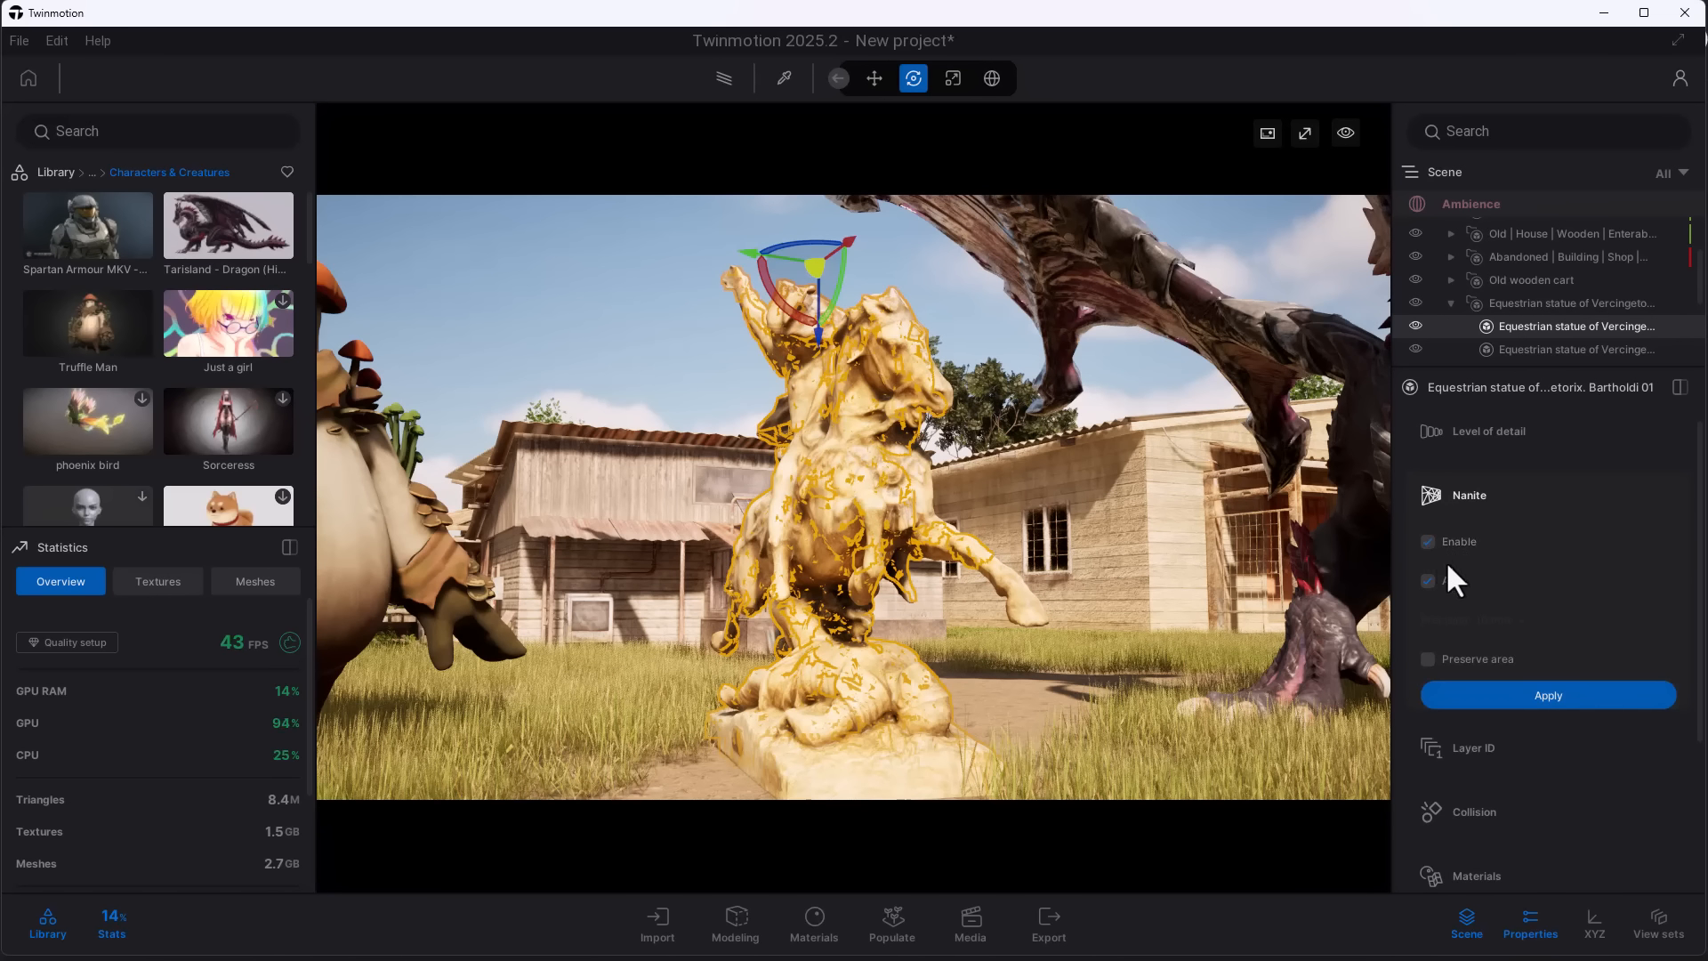
click(1482, 696)
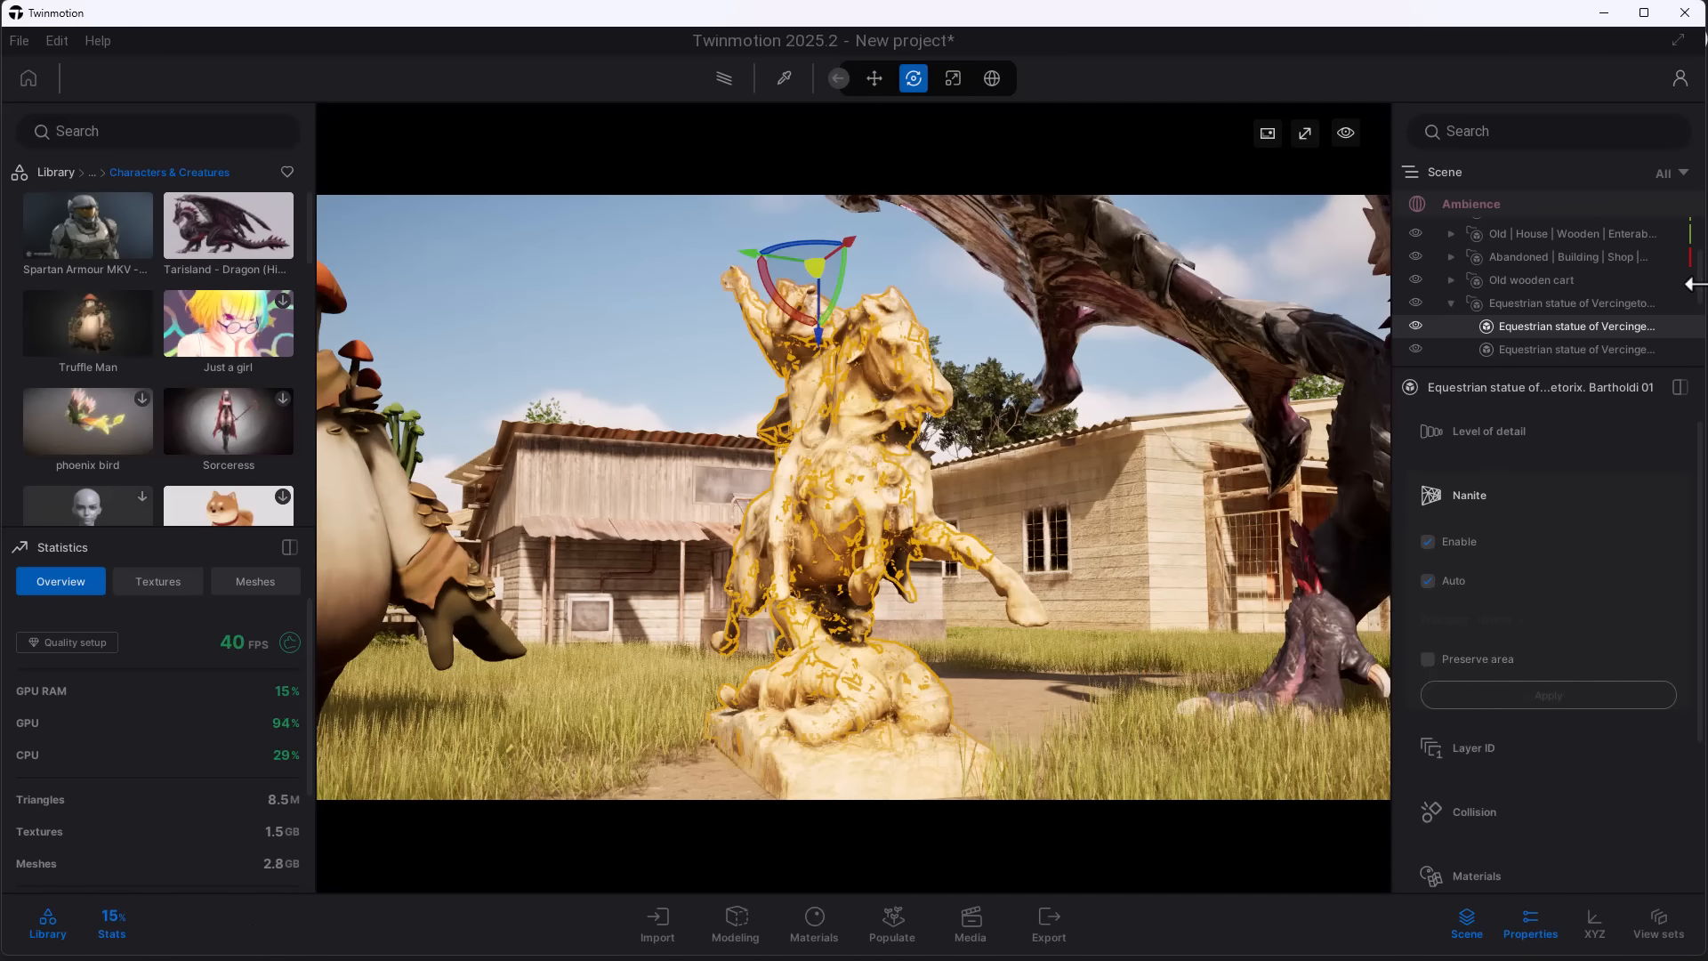
- Enable and apply Nanite on the remaining meshes of the equestrian statue
scroll(1614, 297, down, 2)
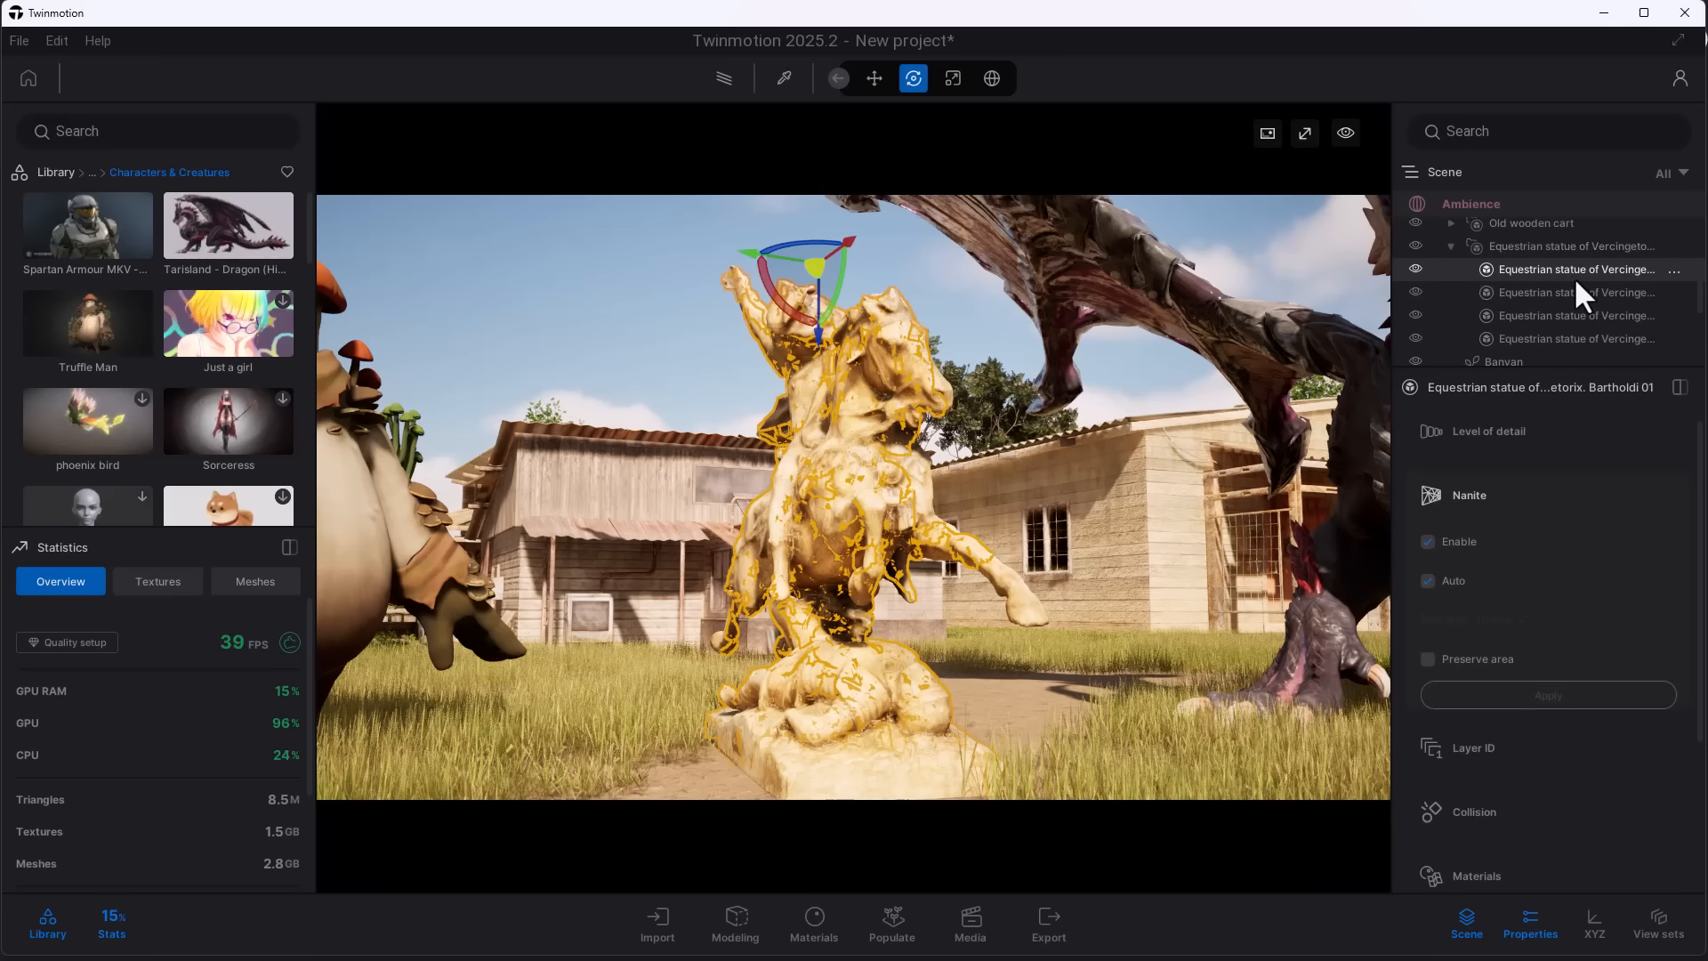
click(1583, 290)
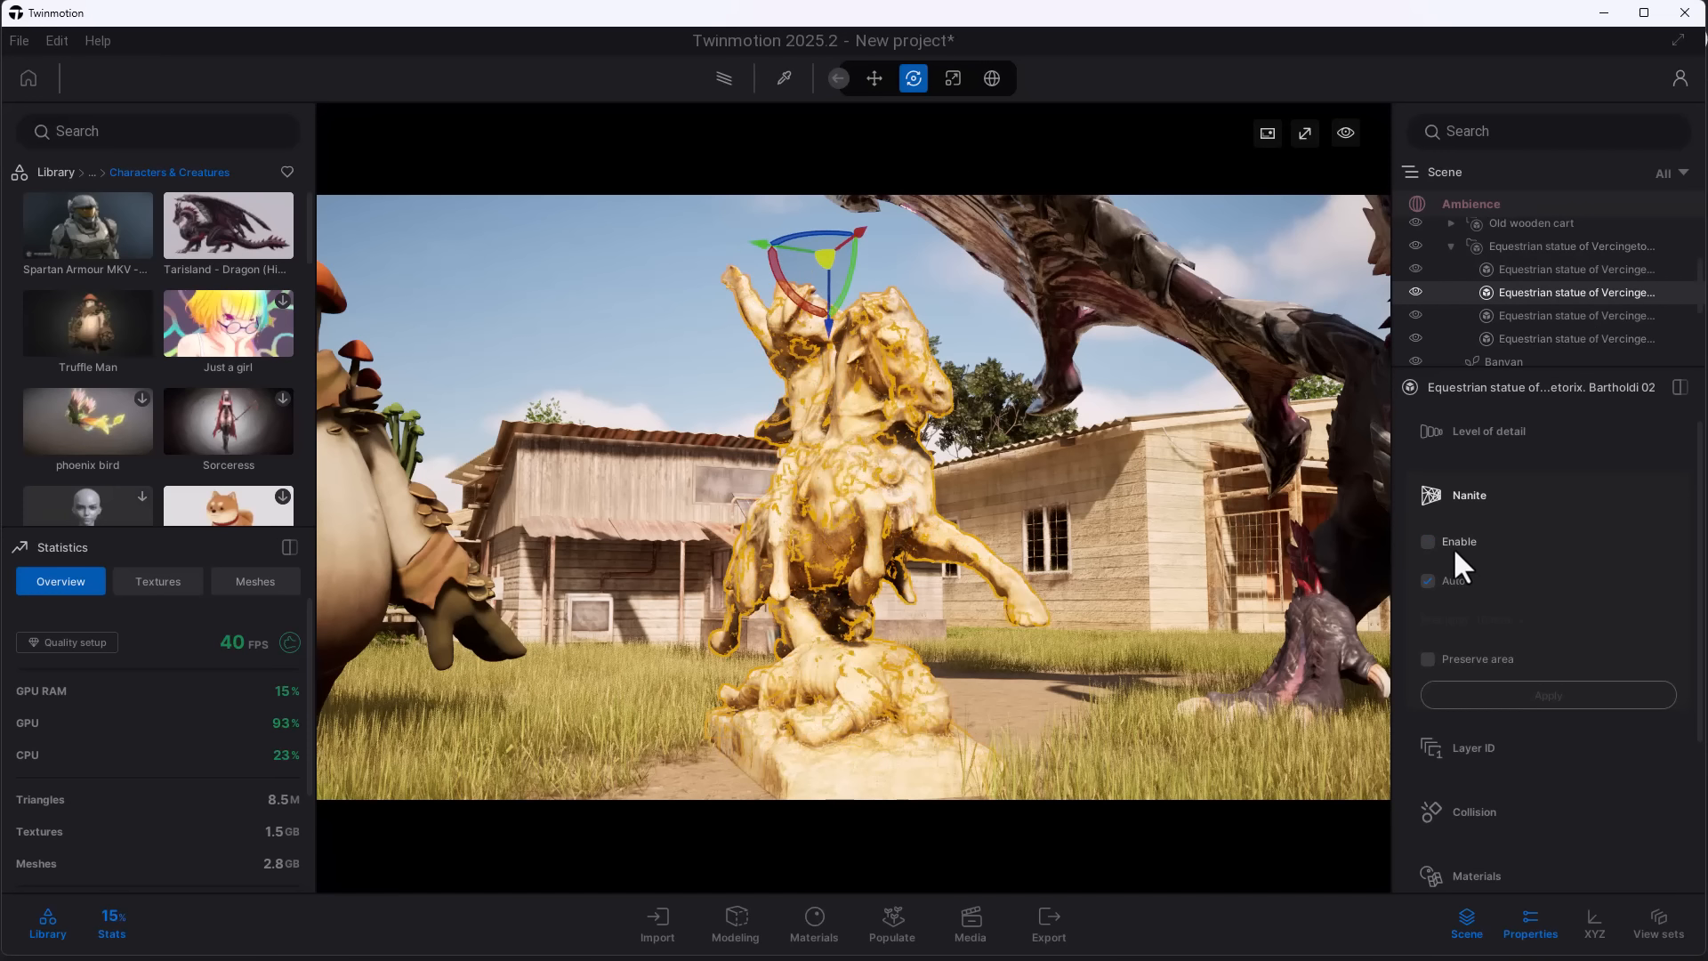
click(1547, 695)
click(1546, 315)
click(1548, 695)
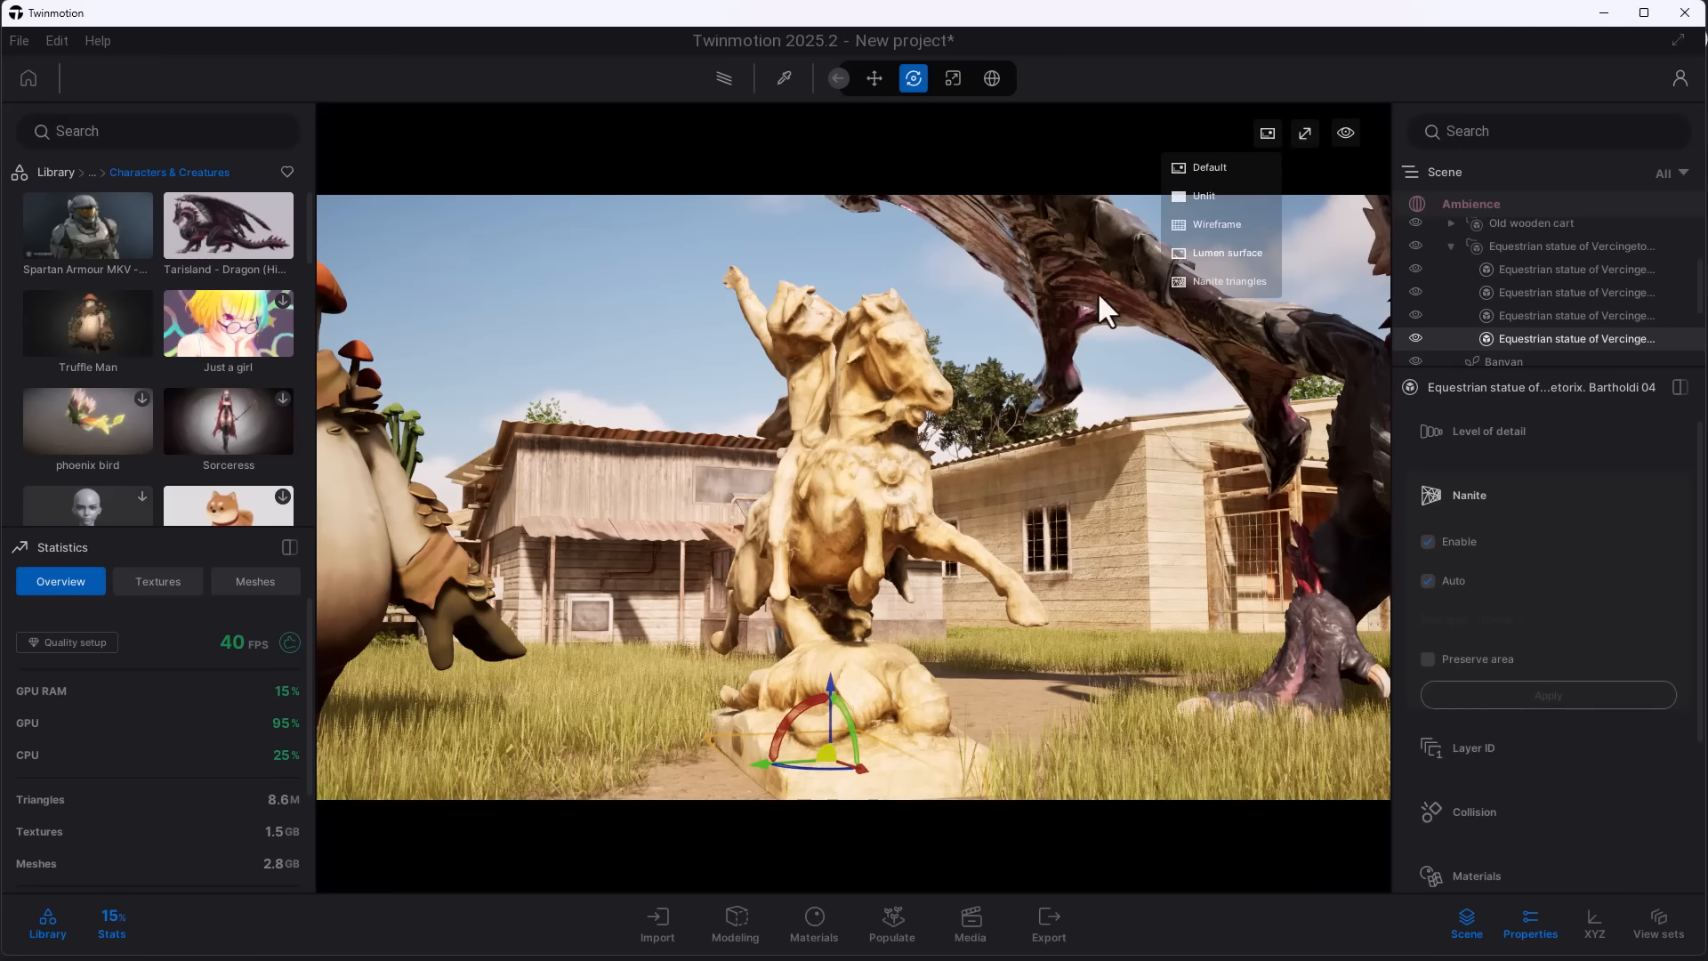
- Inspect the equestrian statue in the Nanite triangles display mode, up close and from afar, and return the viewport to Default
click(1197, 282)
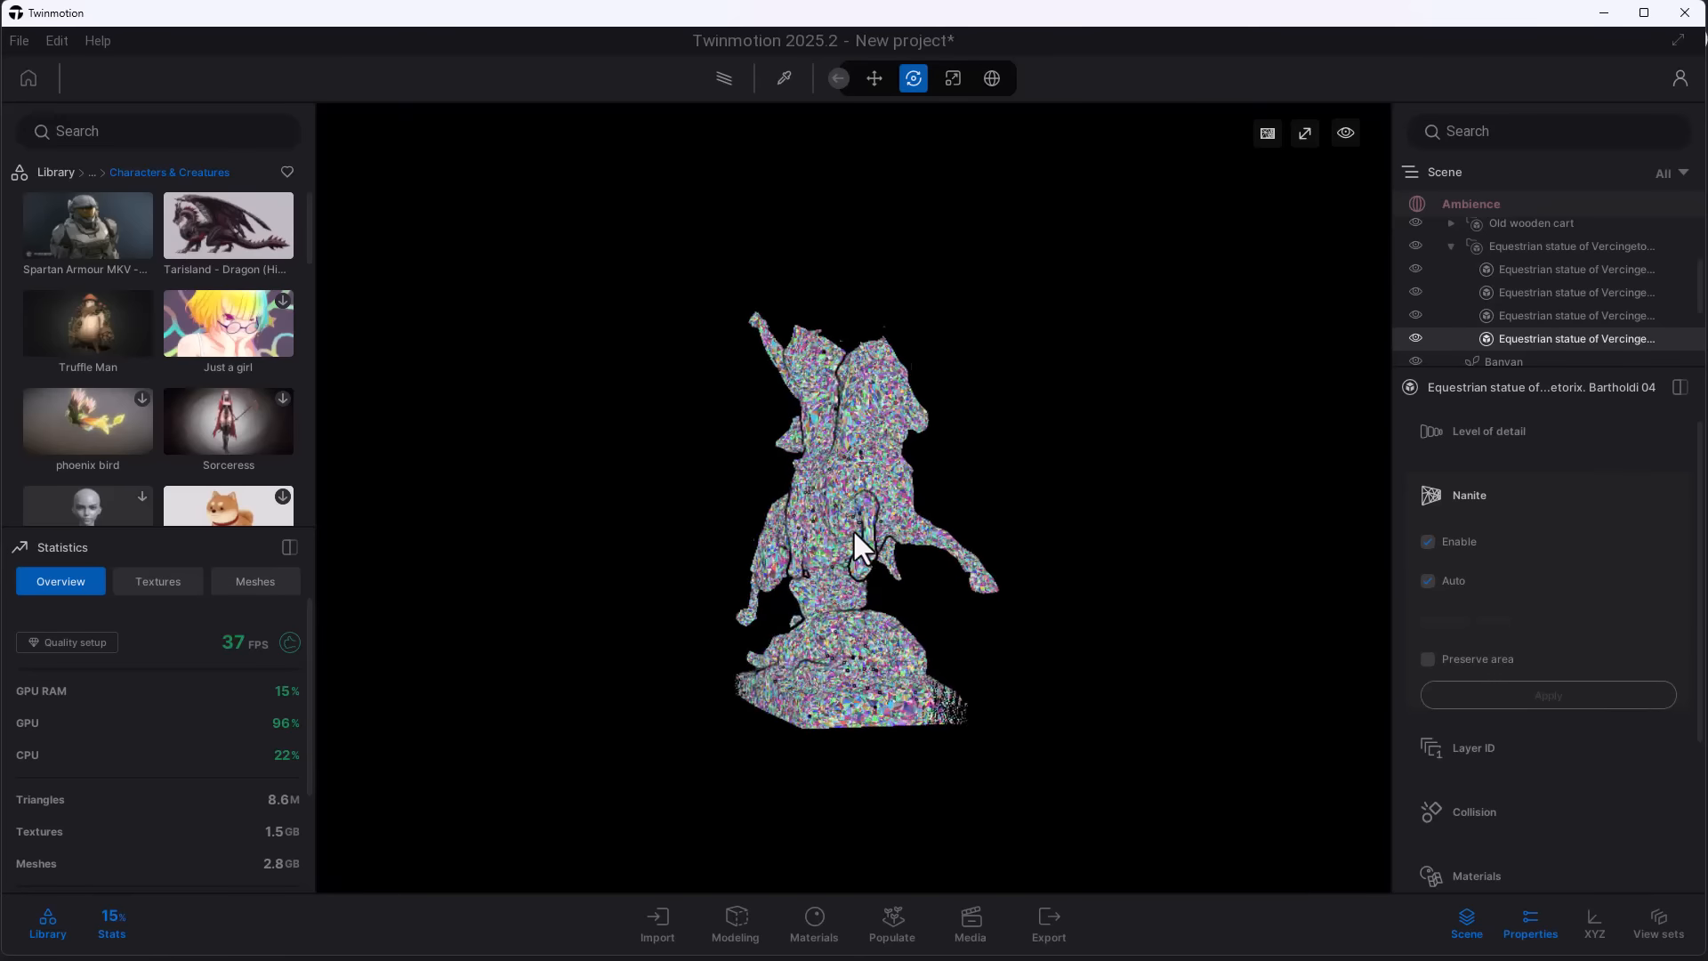
scroll(852, 529, up, 6)
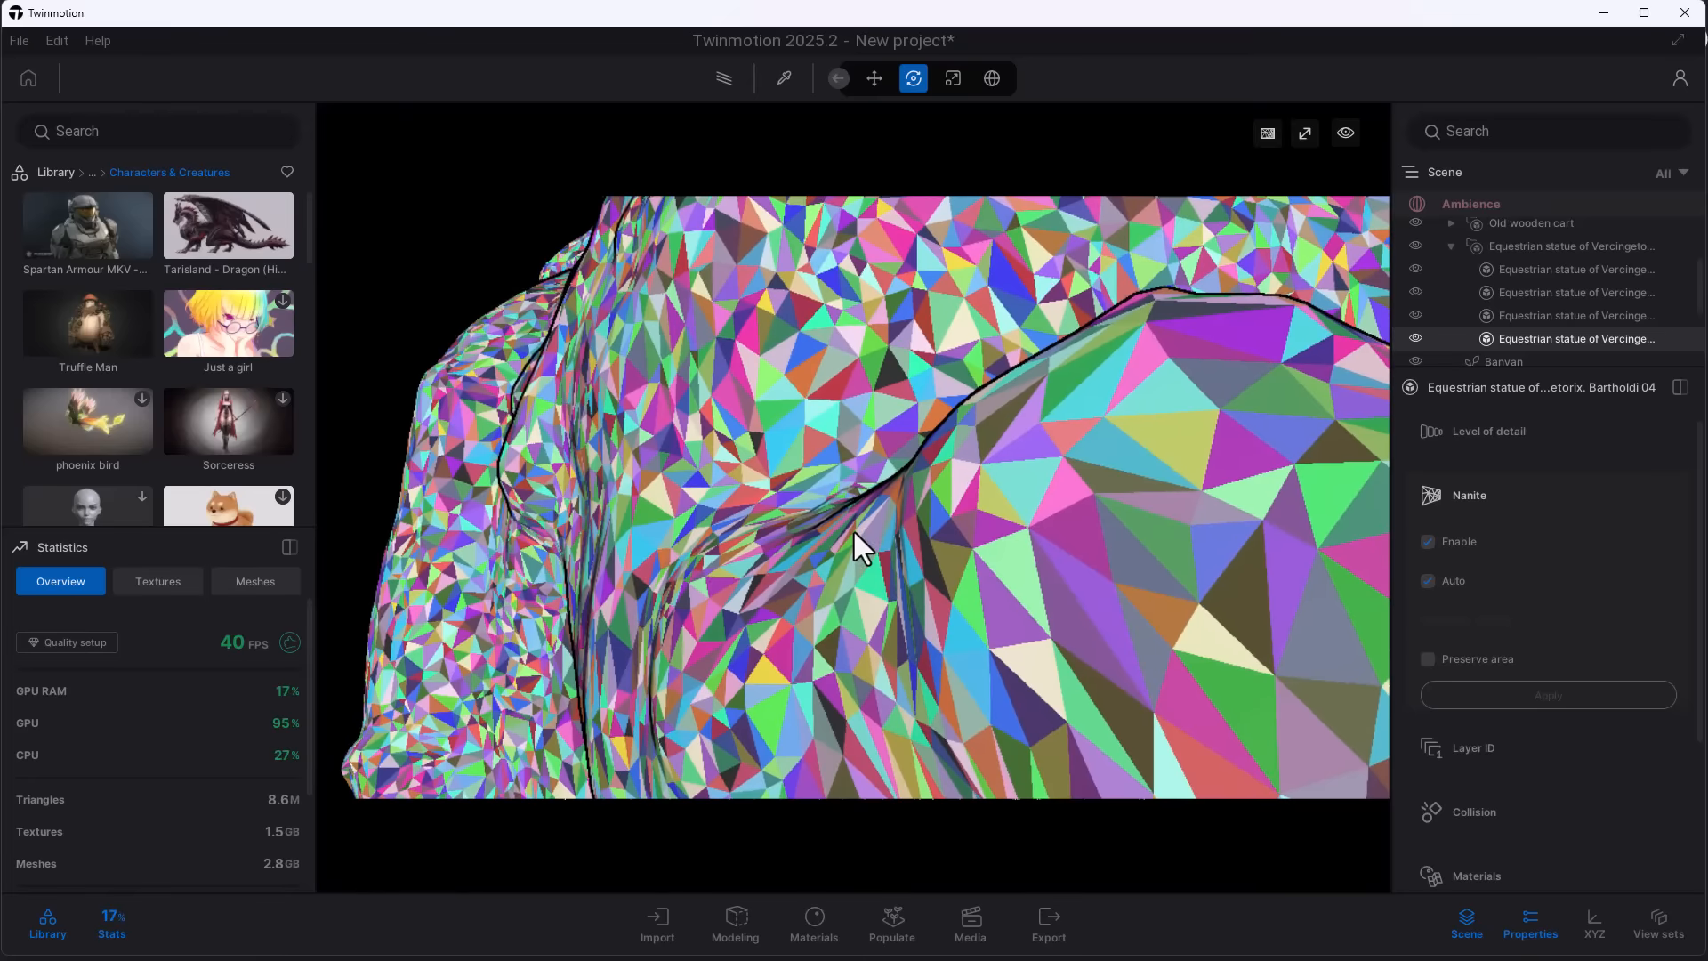
scroll(854, 532, down, 8)
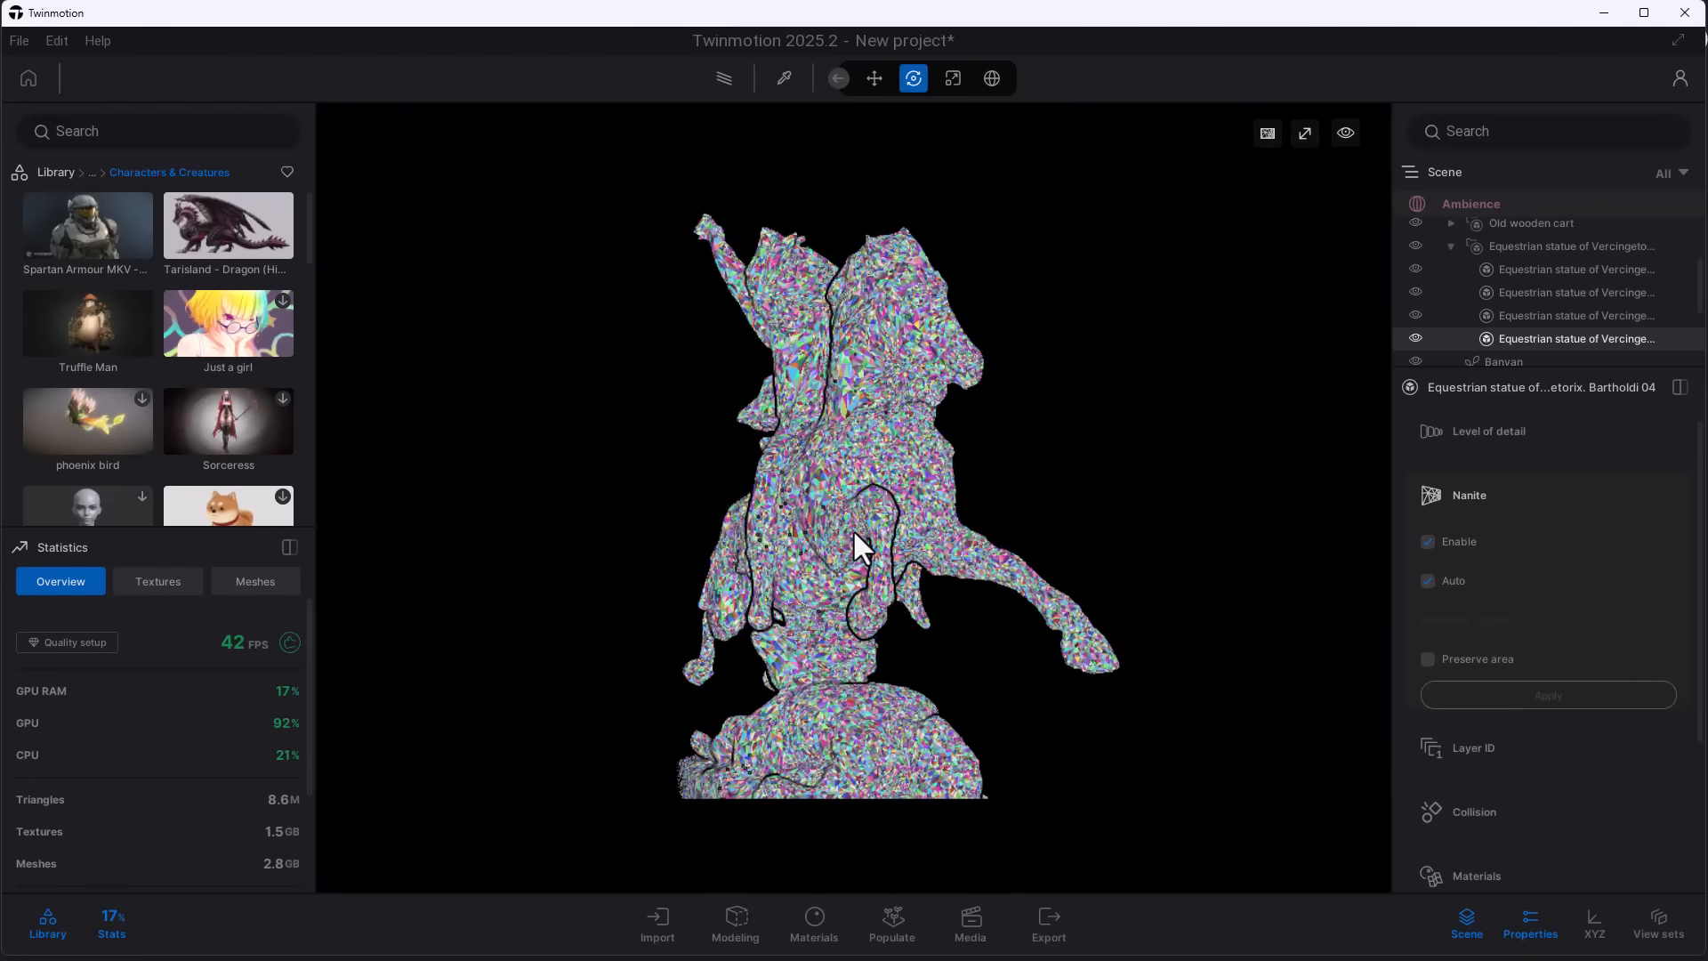
scroll(852, 531, down, 3)
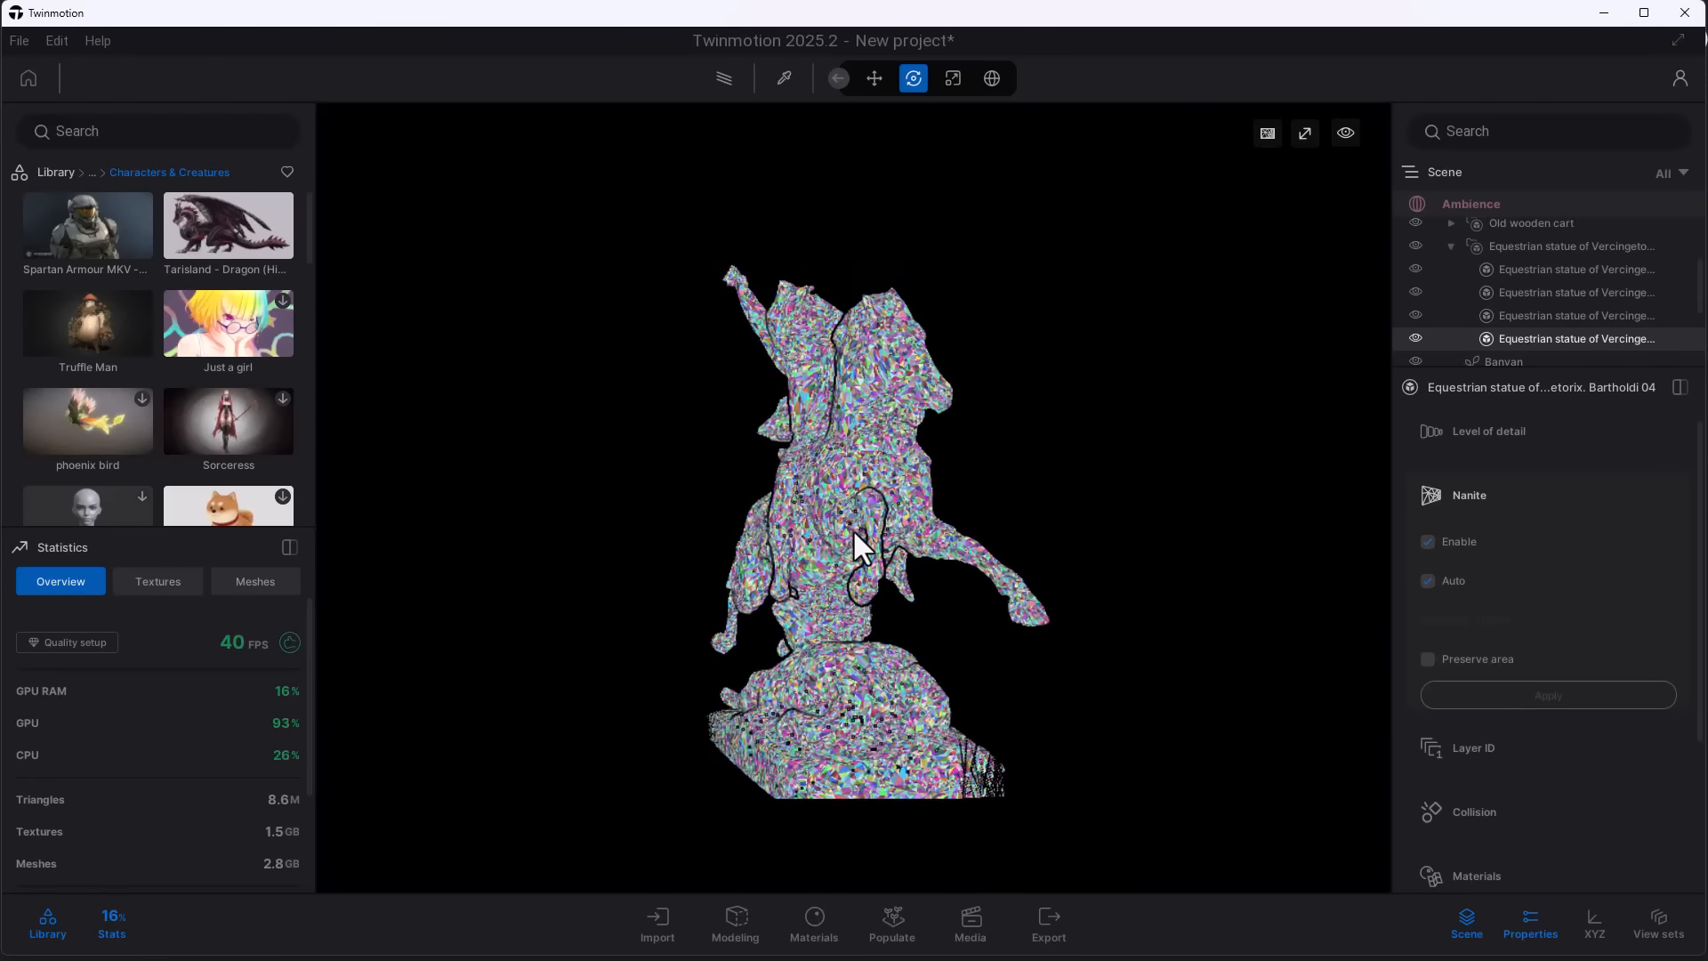
scroll(852, 528, down, 5)
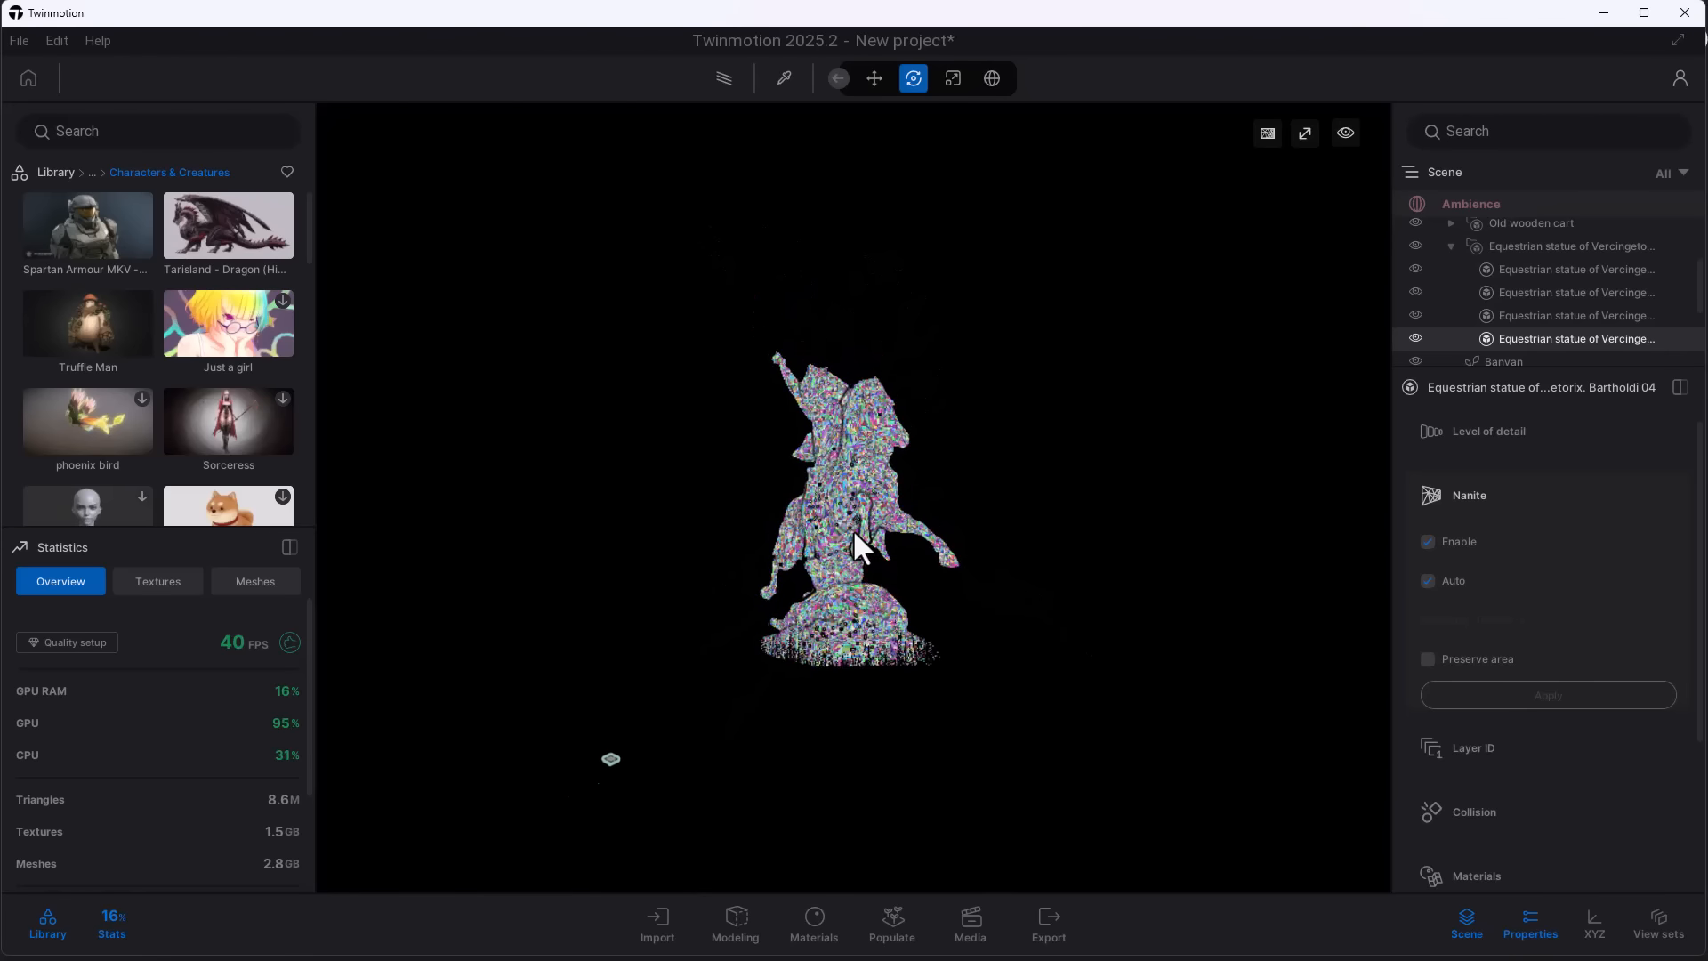
click(1269, 130)
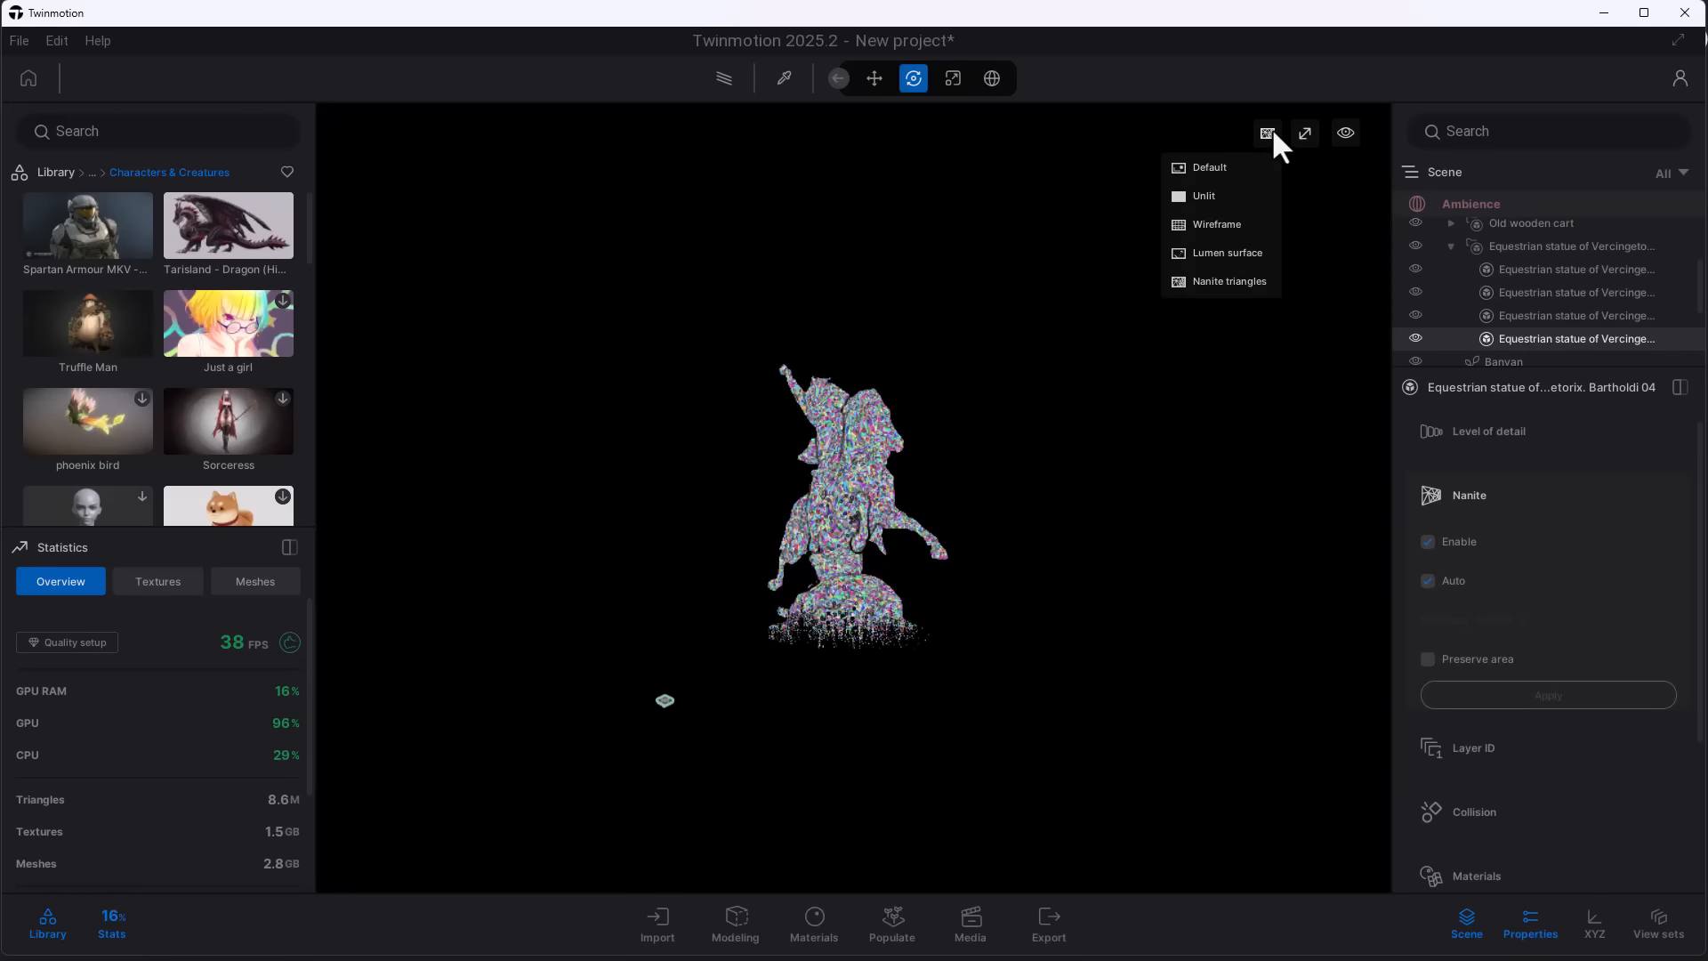
click(1240, 168)
- Enable and apply Nanite on both meshes of the Tarisland - Dragon (High Poly) model
click(1219, 451)
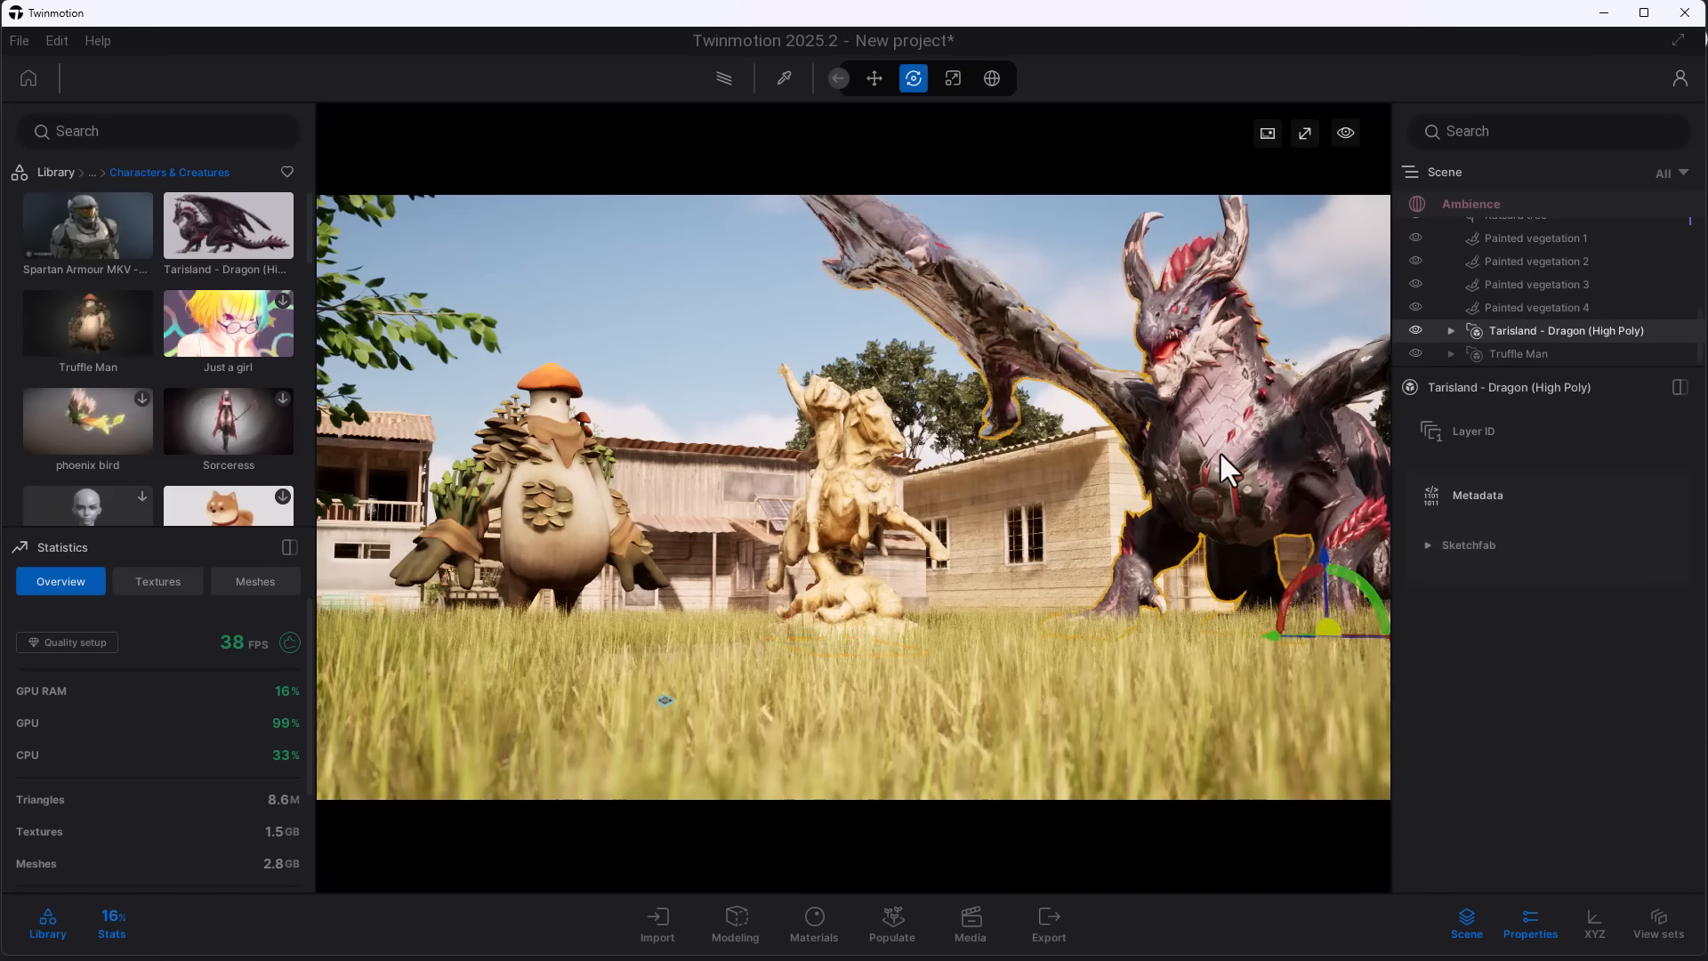
click(1451, 330)
click(1541, 307)
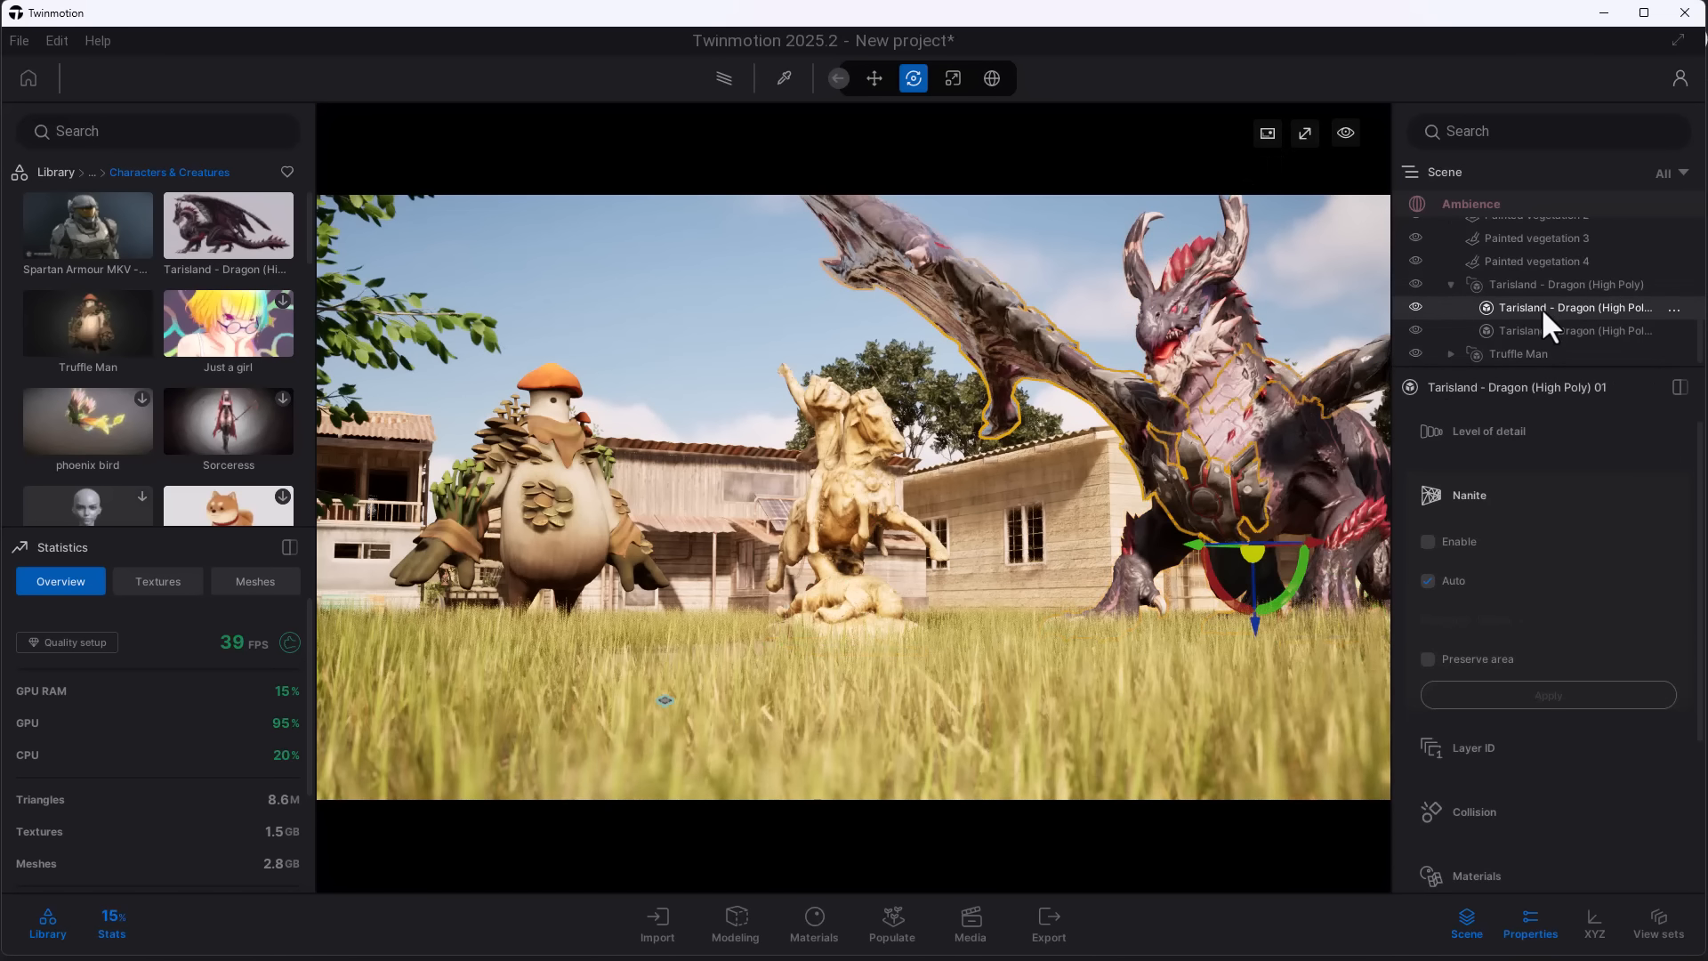
click(1557, 329)
click(1444, 540)
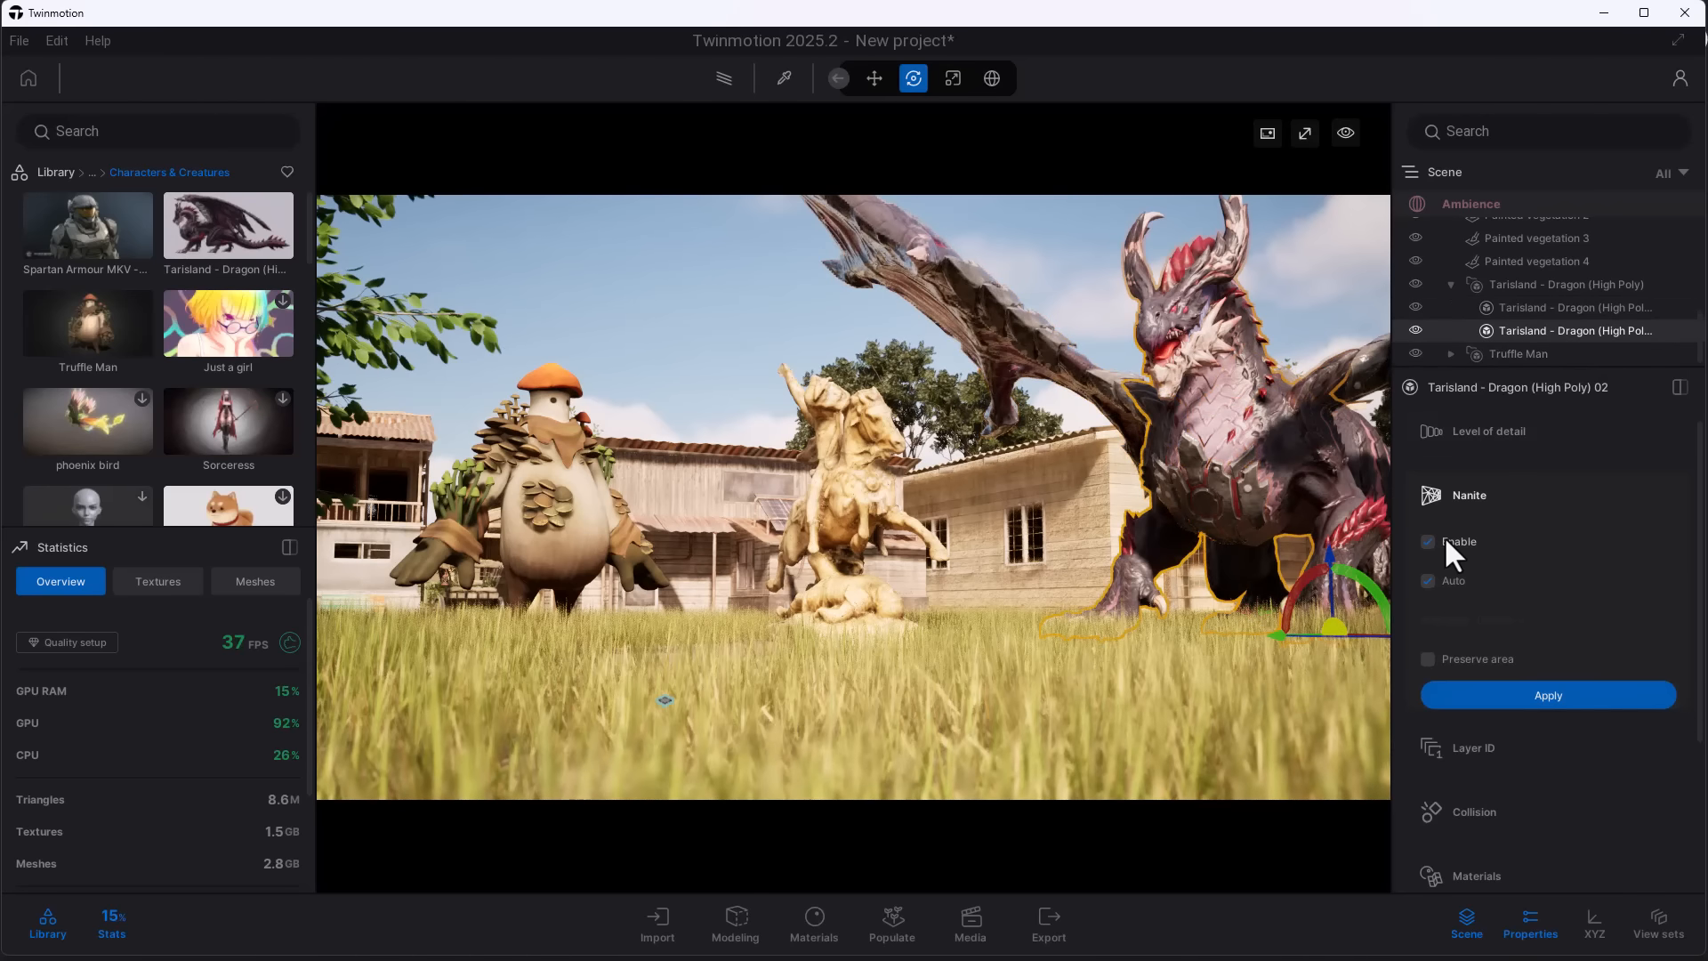
- Set the viewport display mode to Nanite triangles and examine the mesh density of the dragon beside the statue
click(1269, 125)
click(1207, 275)
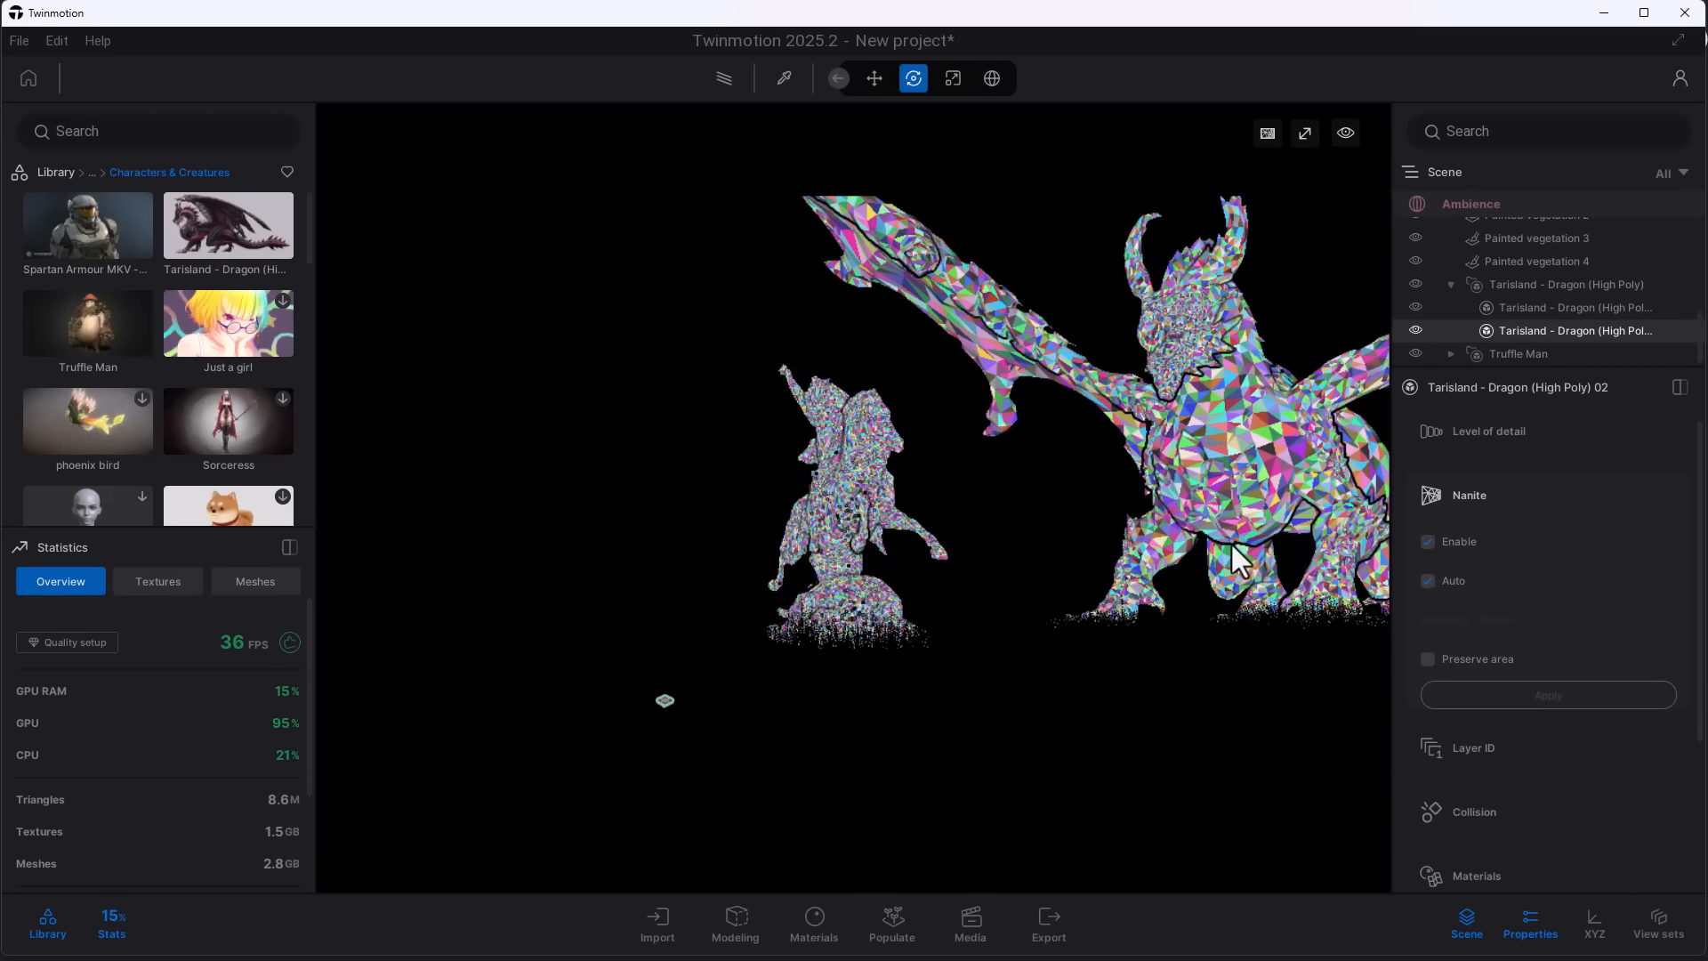
scroll(1291, 424, down, 4)
scroll(1291, 424, up, 6)
scroll(1310, 429, up, 3)
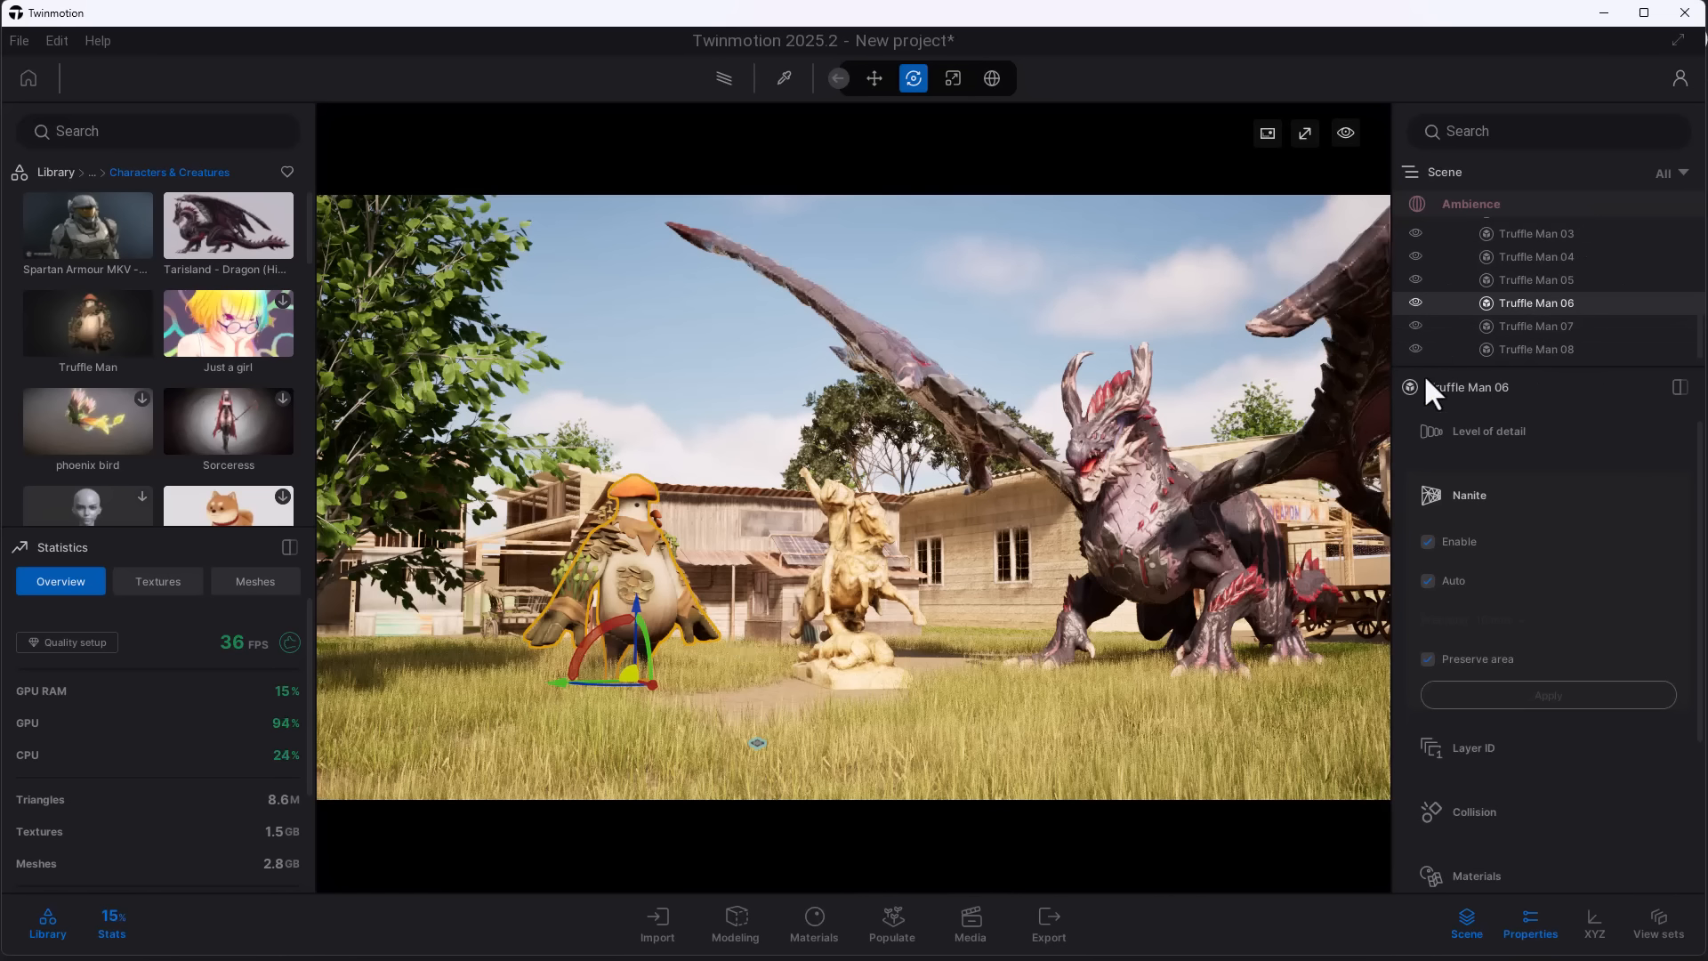
- Select the painted Katsura tree and look up the Convert all to Nanite option for Painted vegetation 1 without applying it
scroll(1503, 275, up, 5)
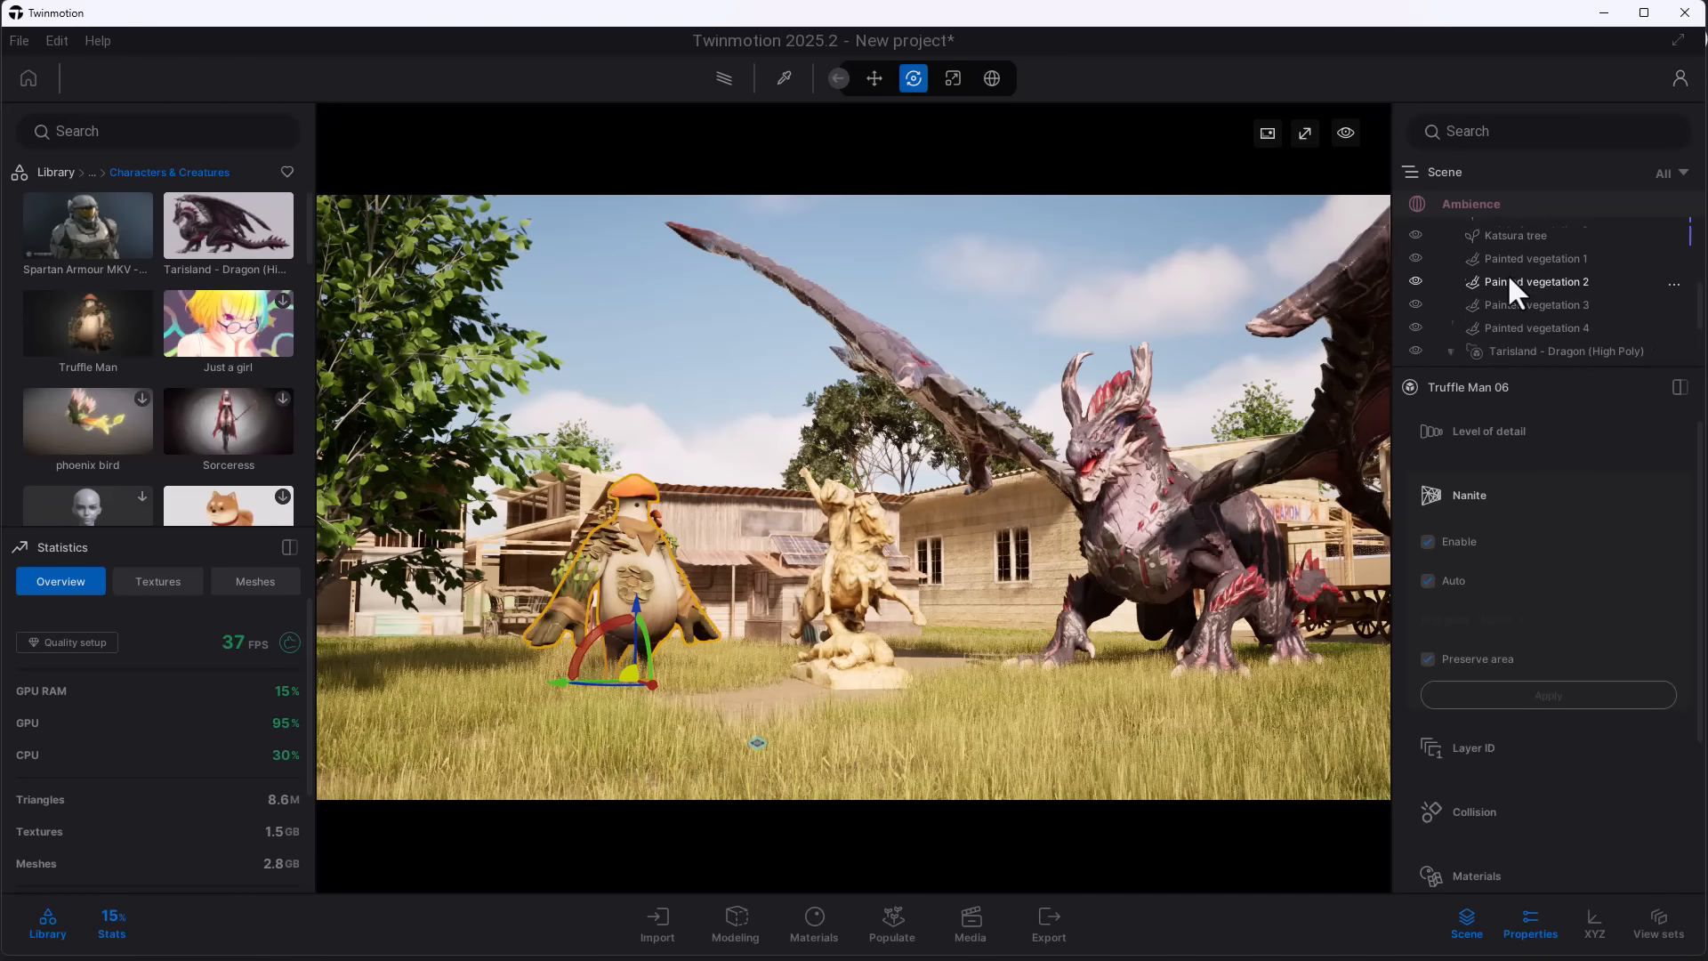
click(414, 363)
scroll(418, 365, up, 3)
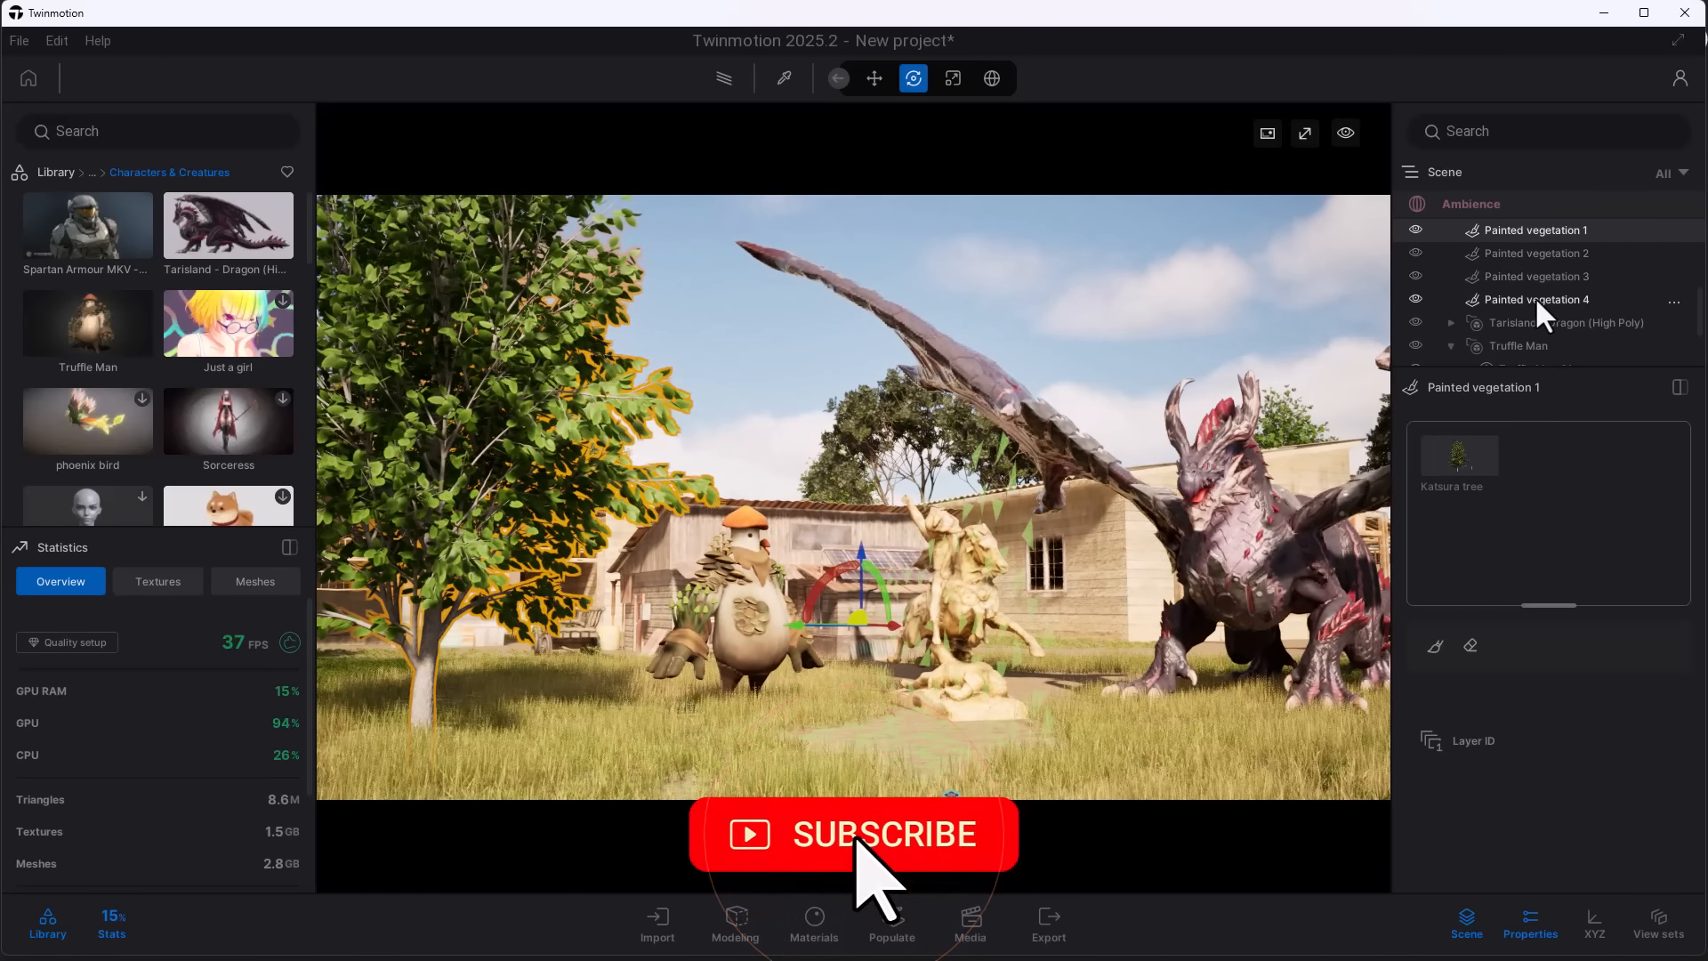
scroll(1534, 296, down, 3)
scroll(1534, 296, up, 3)
right_click(1524, 241)
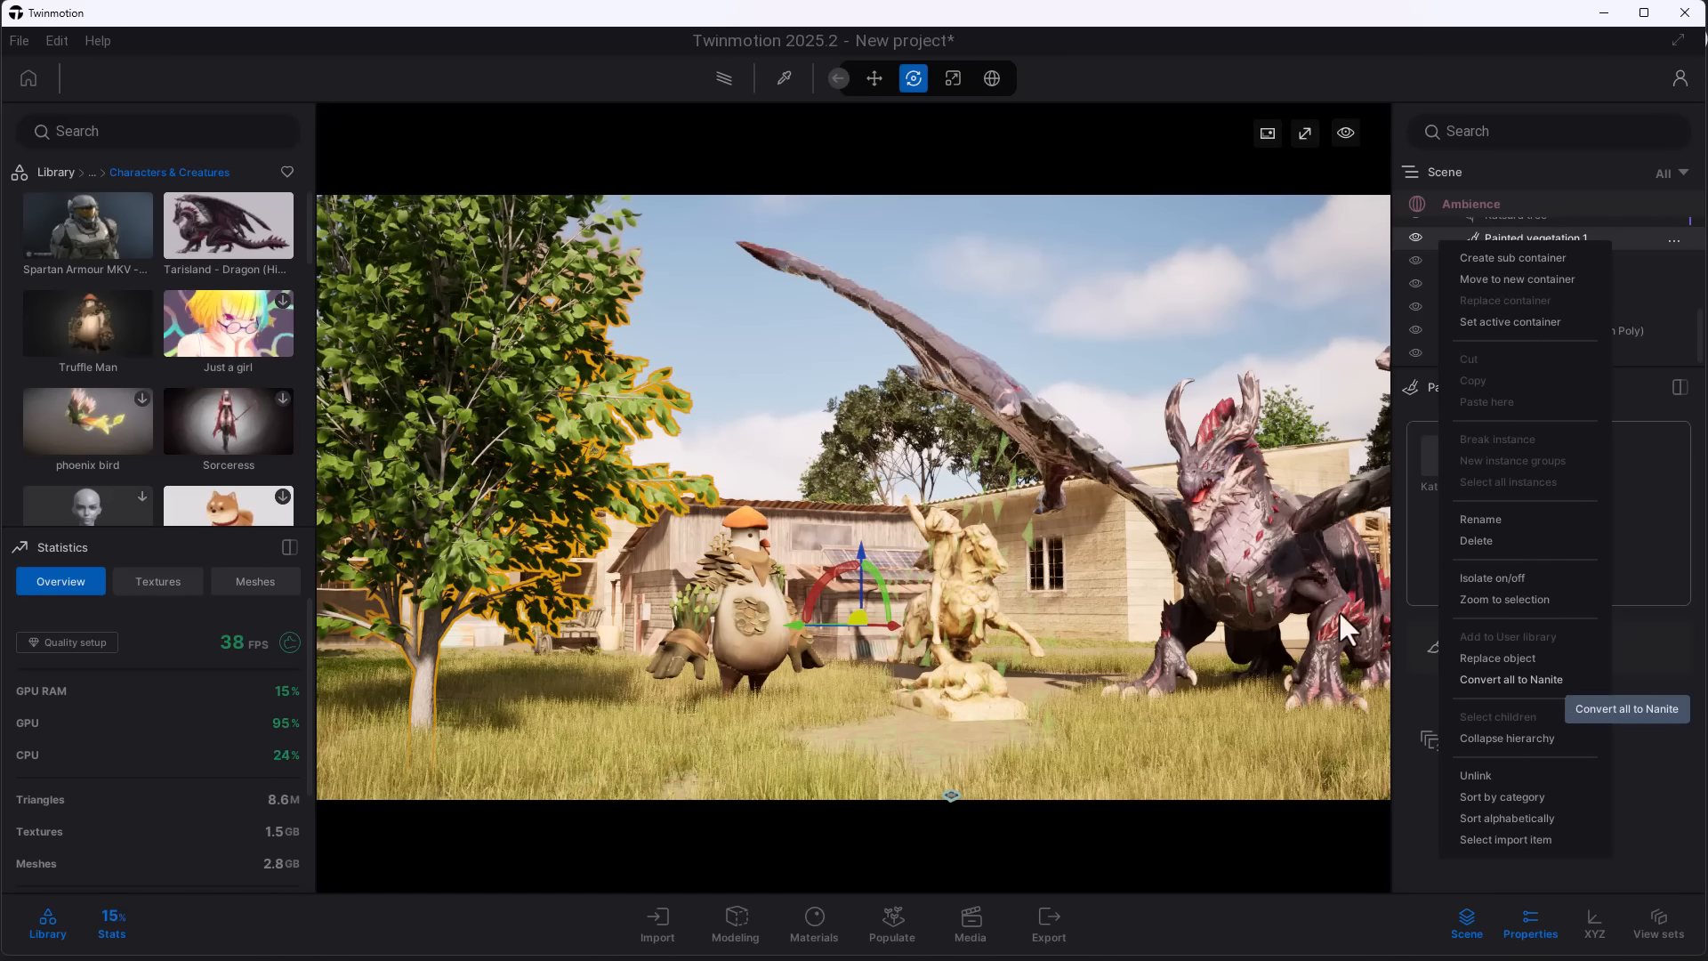
click(1176, 351)
key(w)
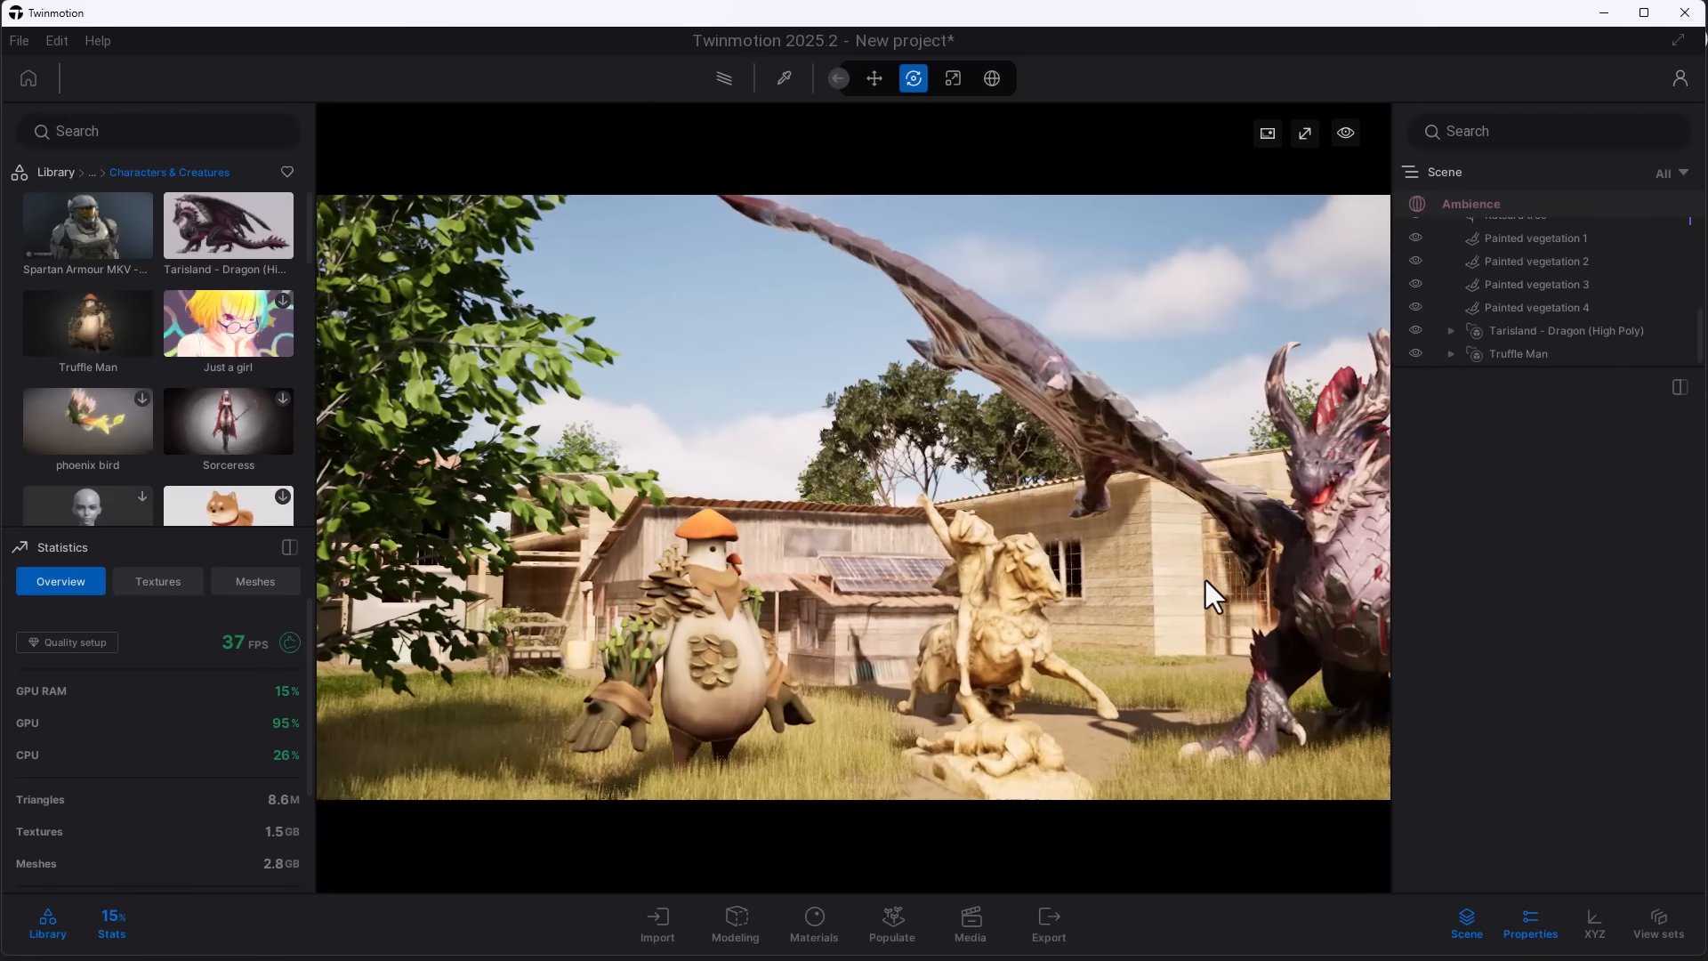
middle_drag(1205, 580, 1078, 606)
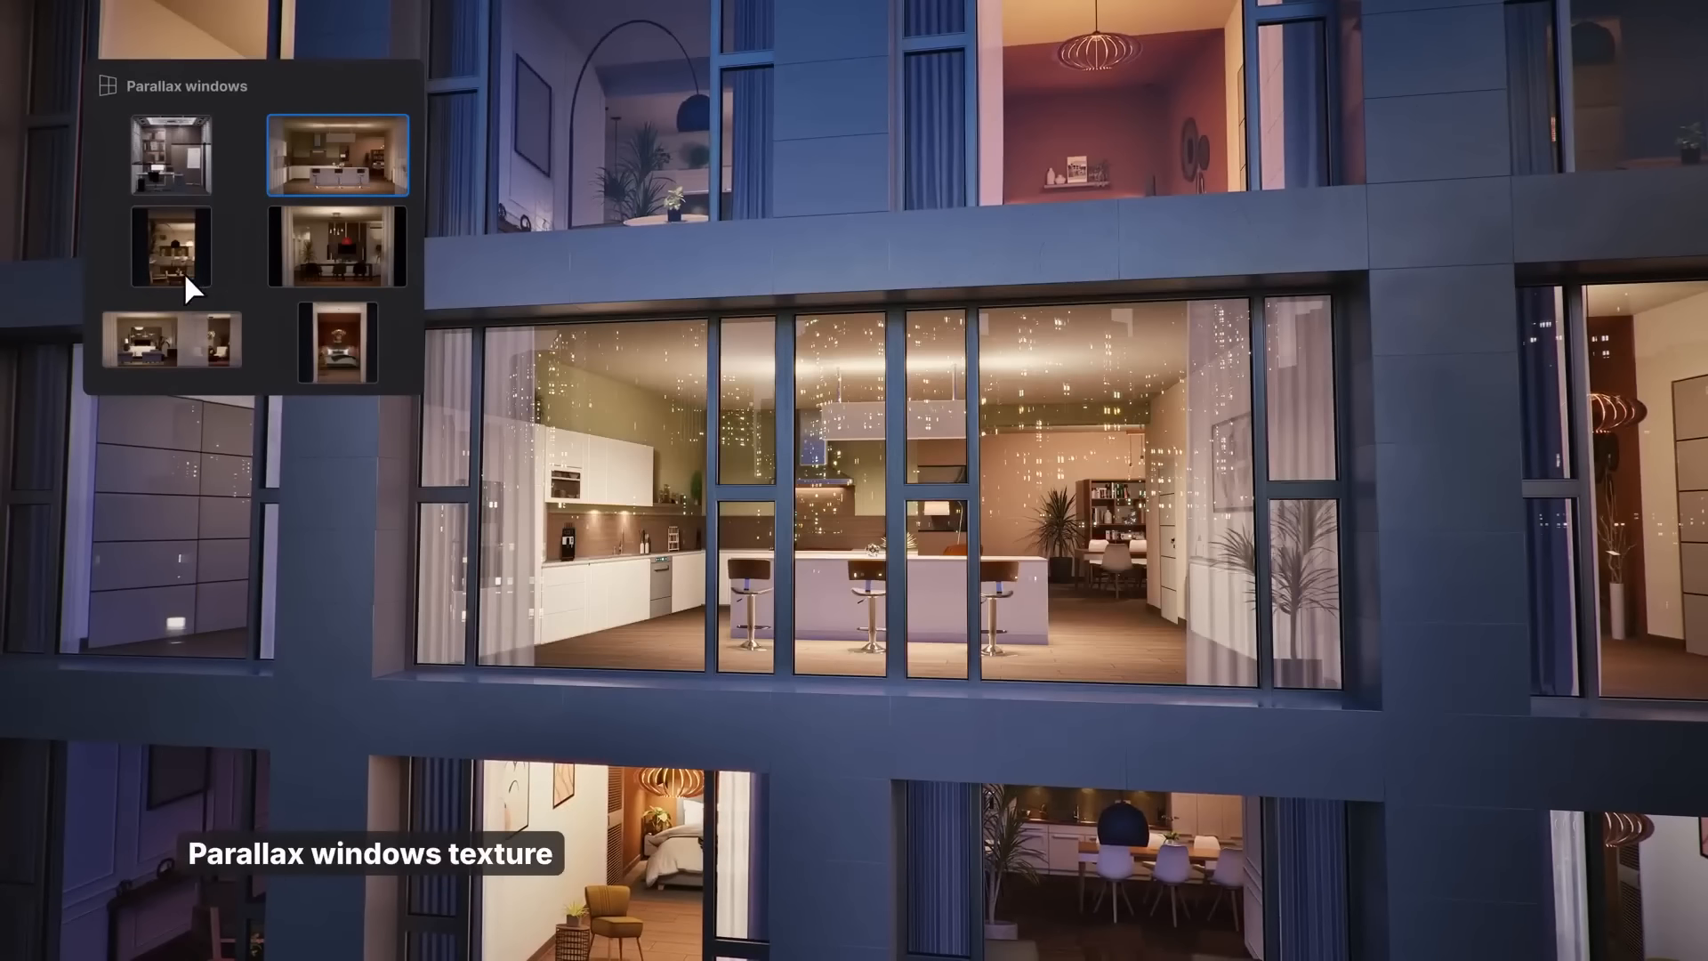
click(162, 334)
click(335, 237)
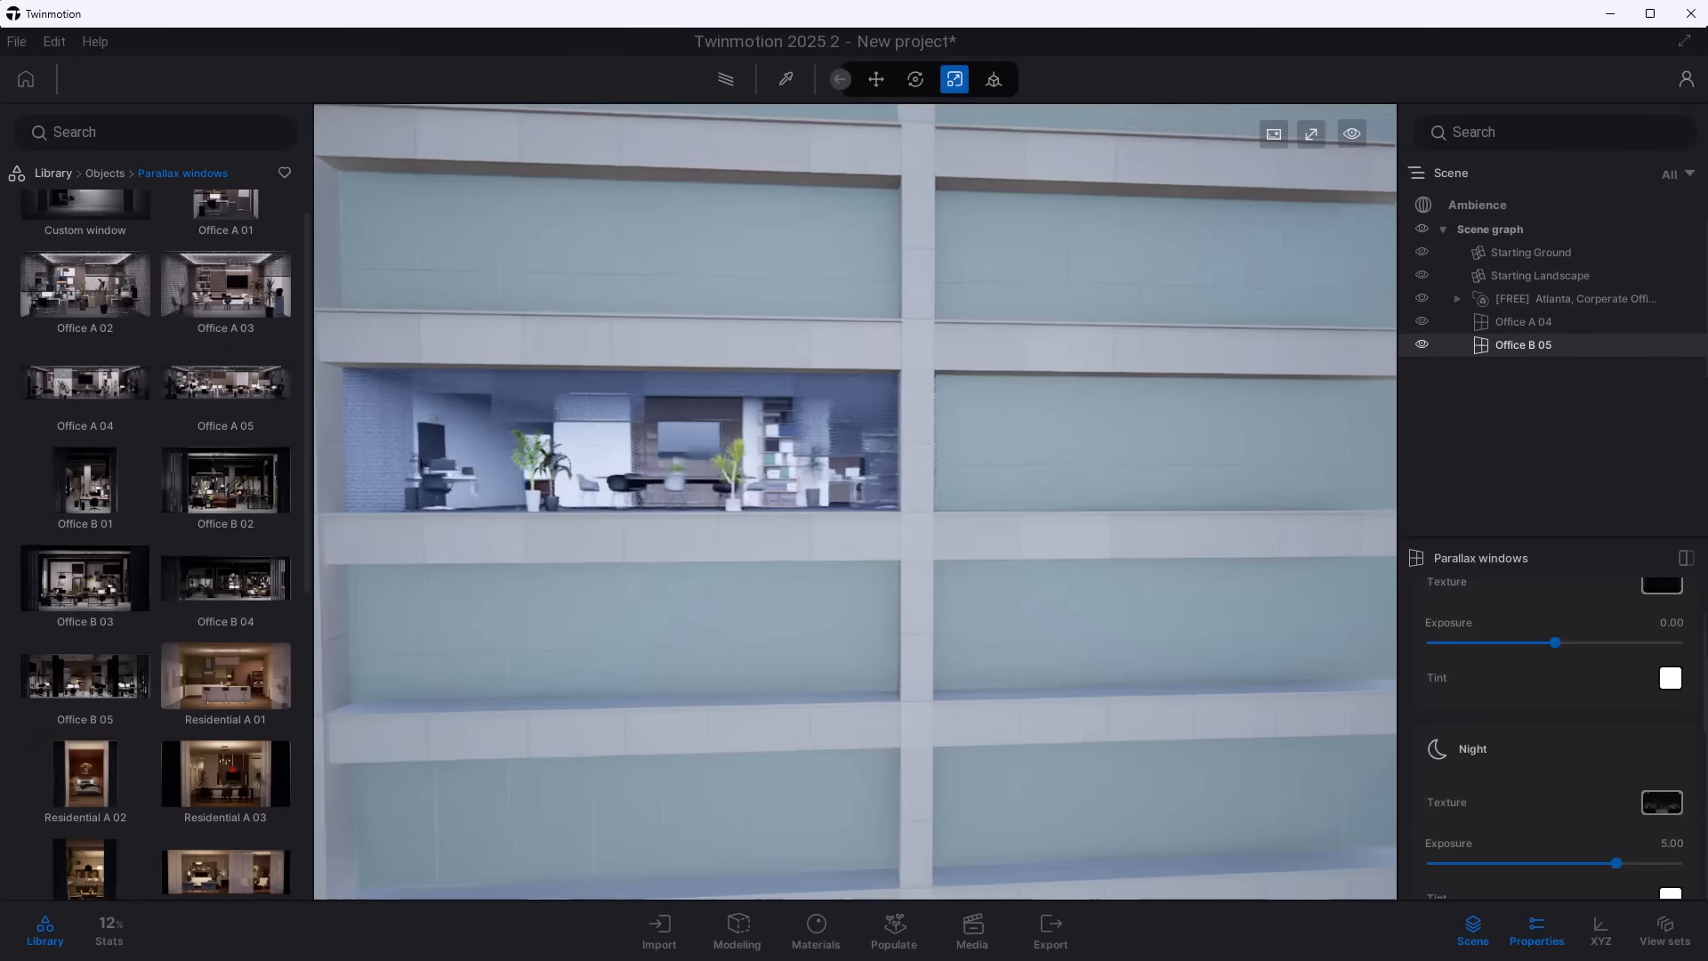
- Place the Gym A 02 parallax window in an empty bay of the office facade and fit it to the opening
scroll(245, 717, down, 2)
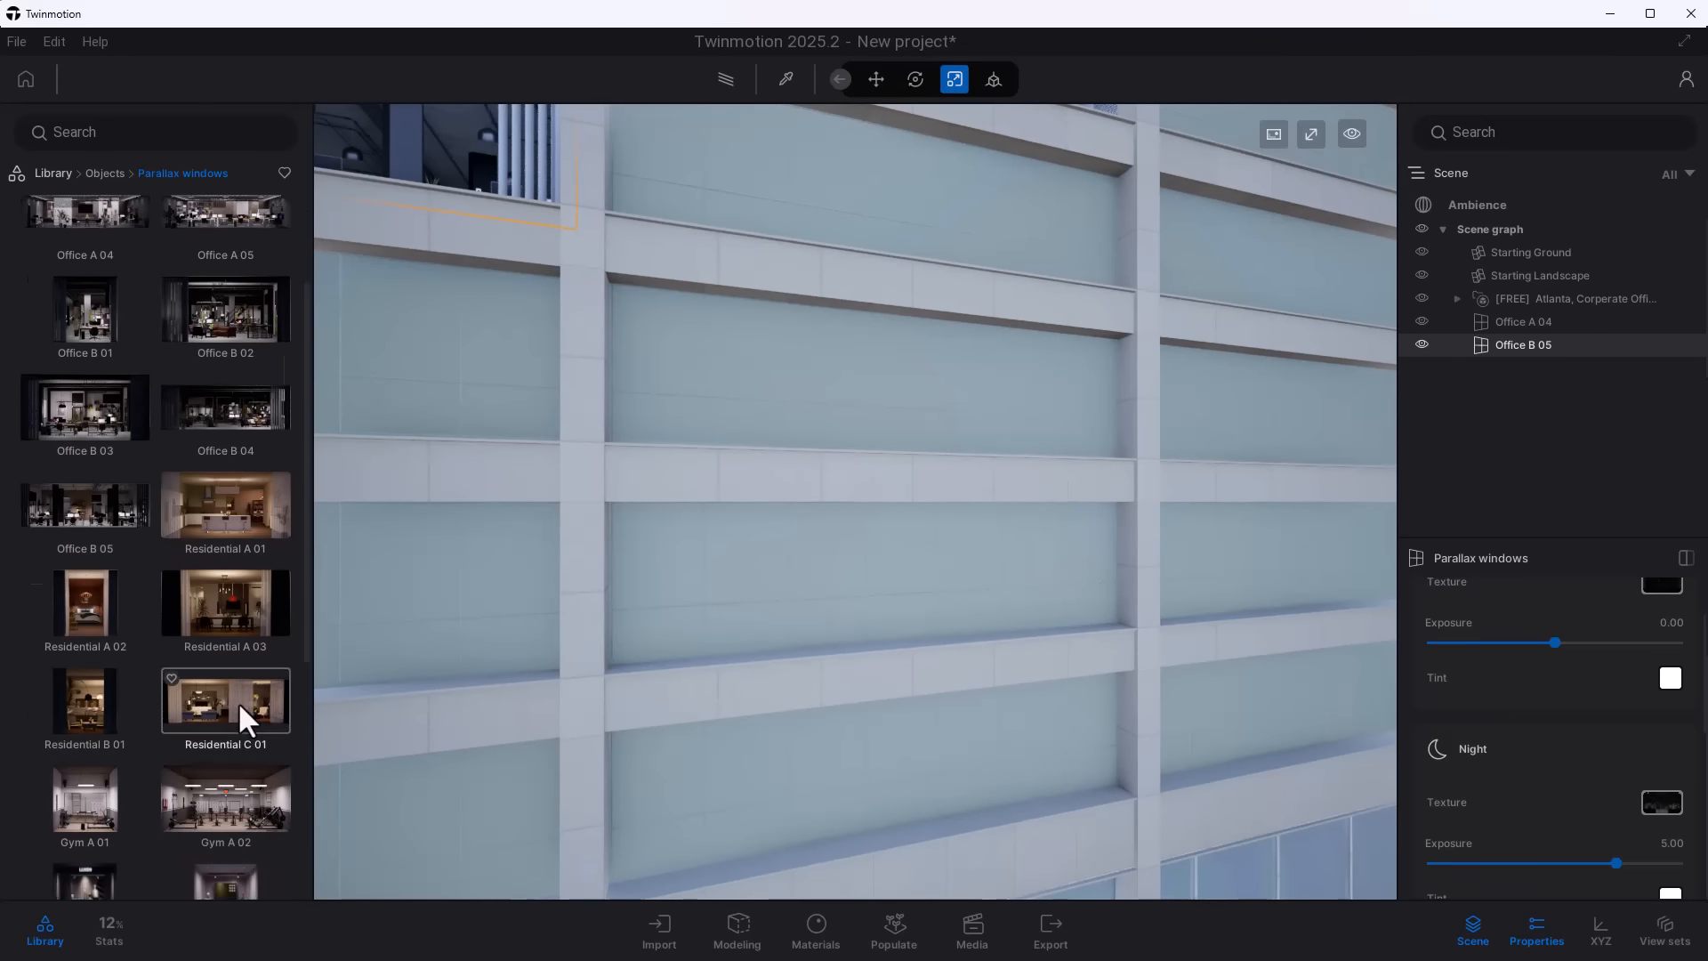
scroll(244, 716, down, 1)
drag(242, 702, 763, 691)
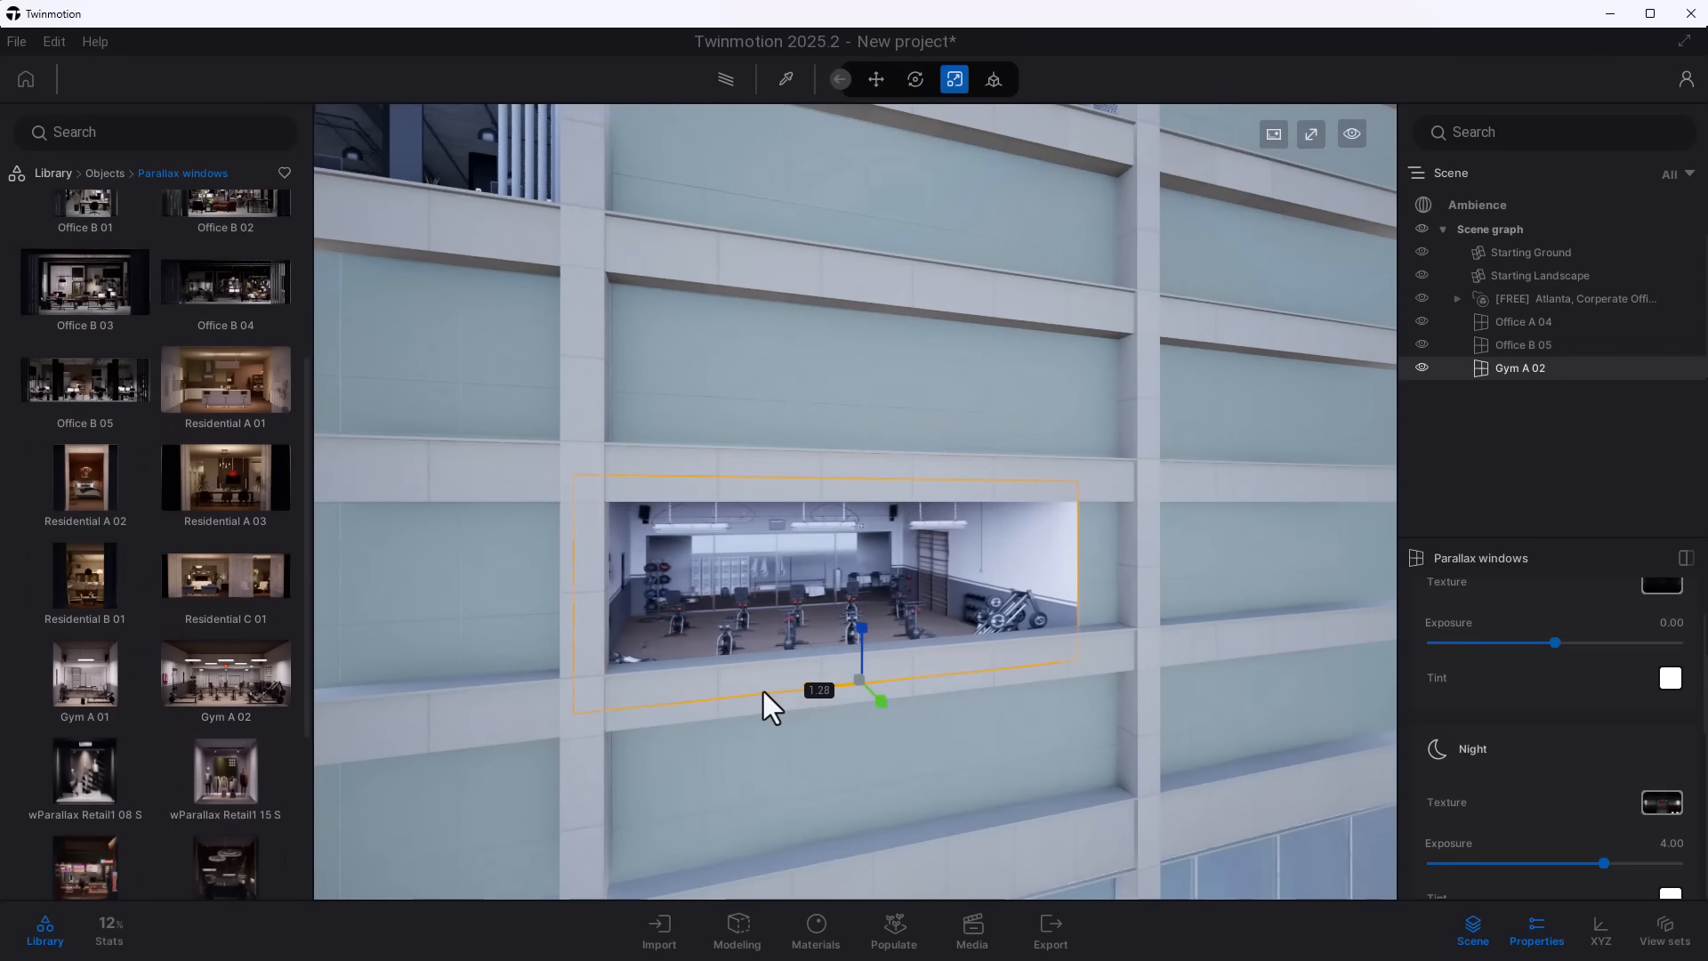
key(e)
drag(888, 666, 829, 690)
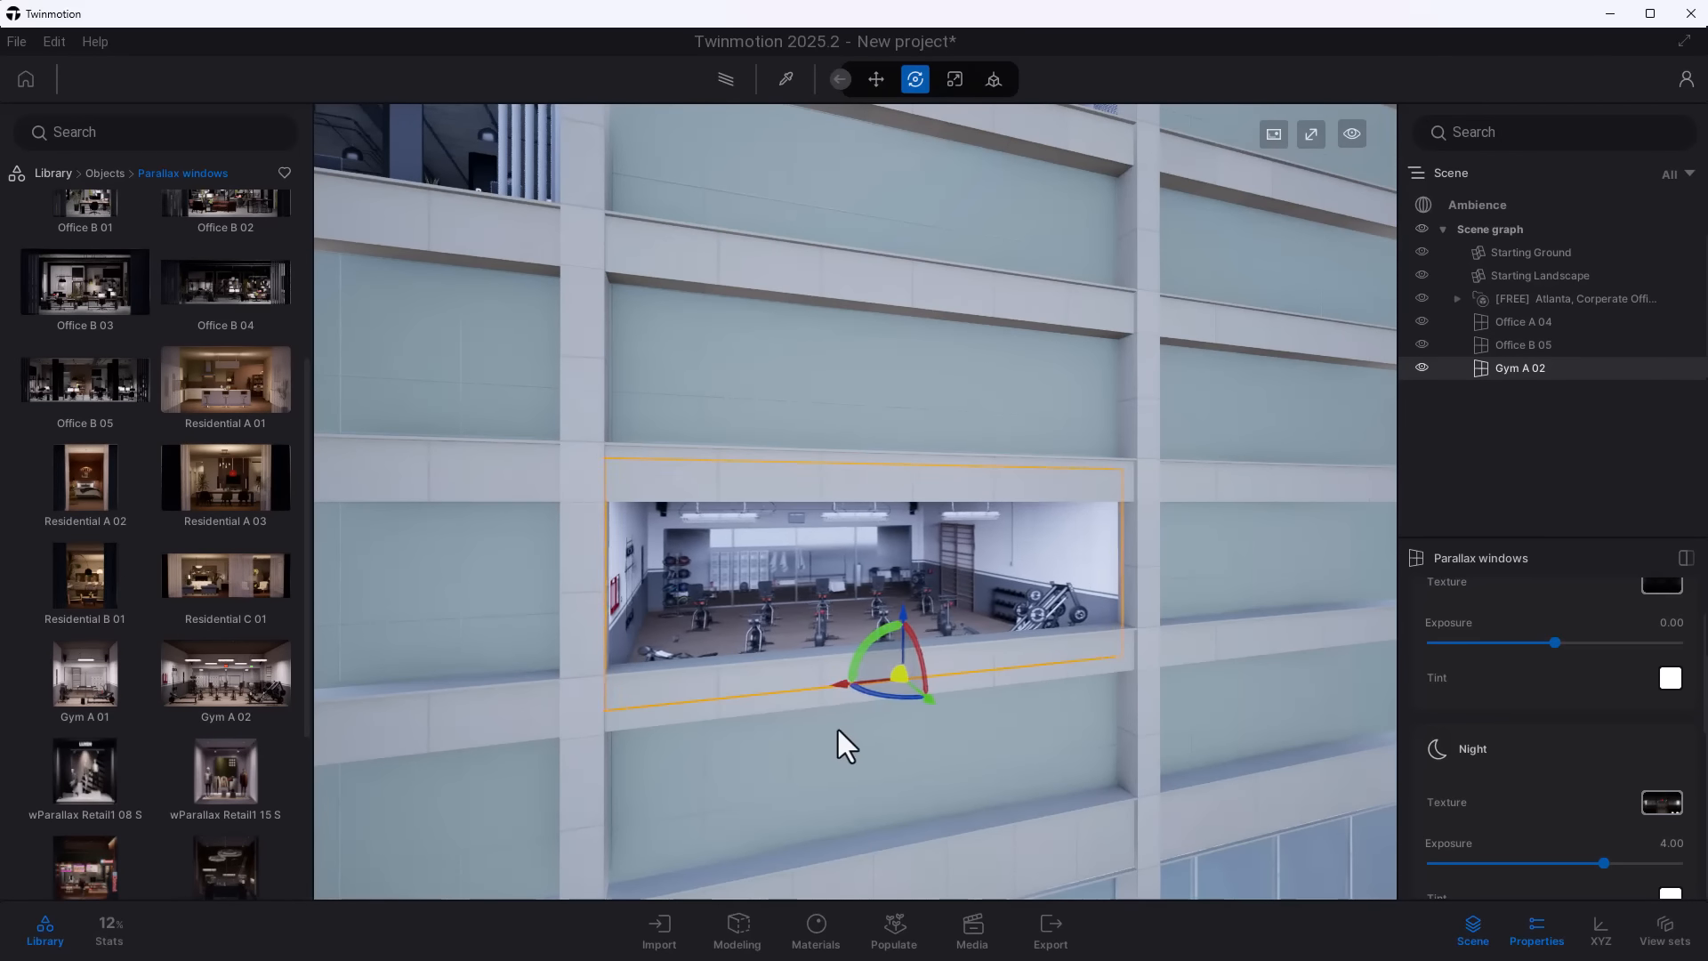
right_drag(838, 729, 614, 762)
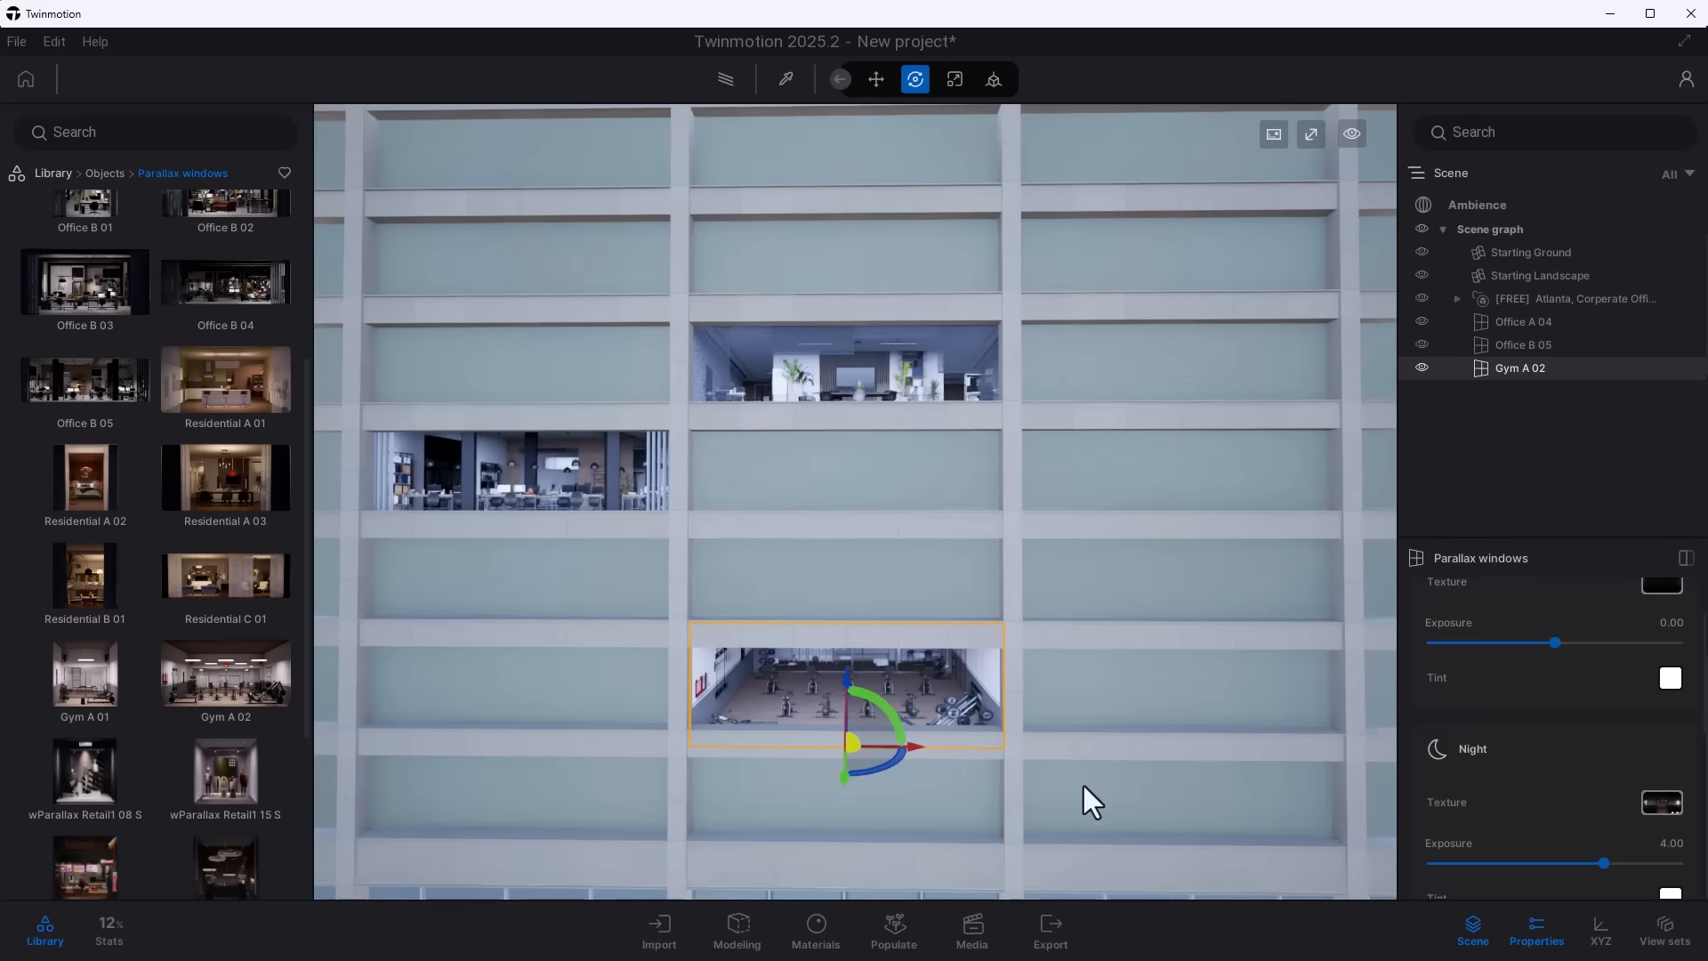
scroll(1093, 800, up, 5)
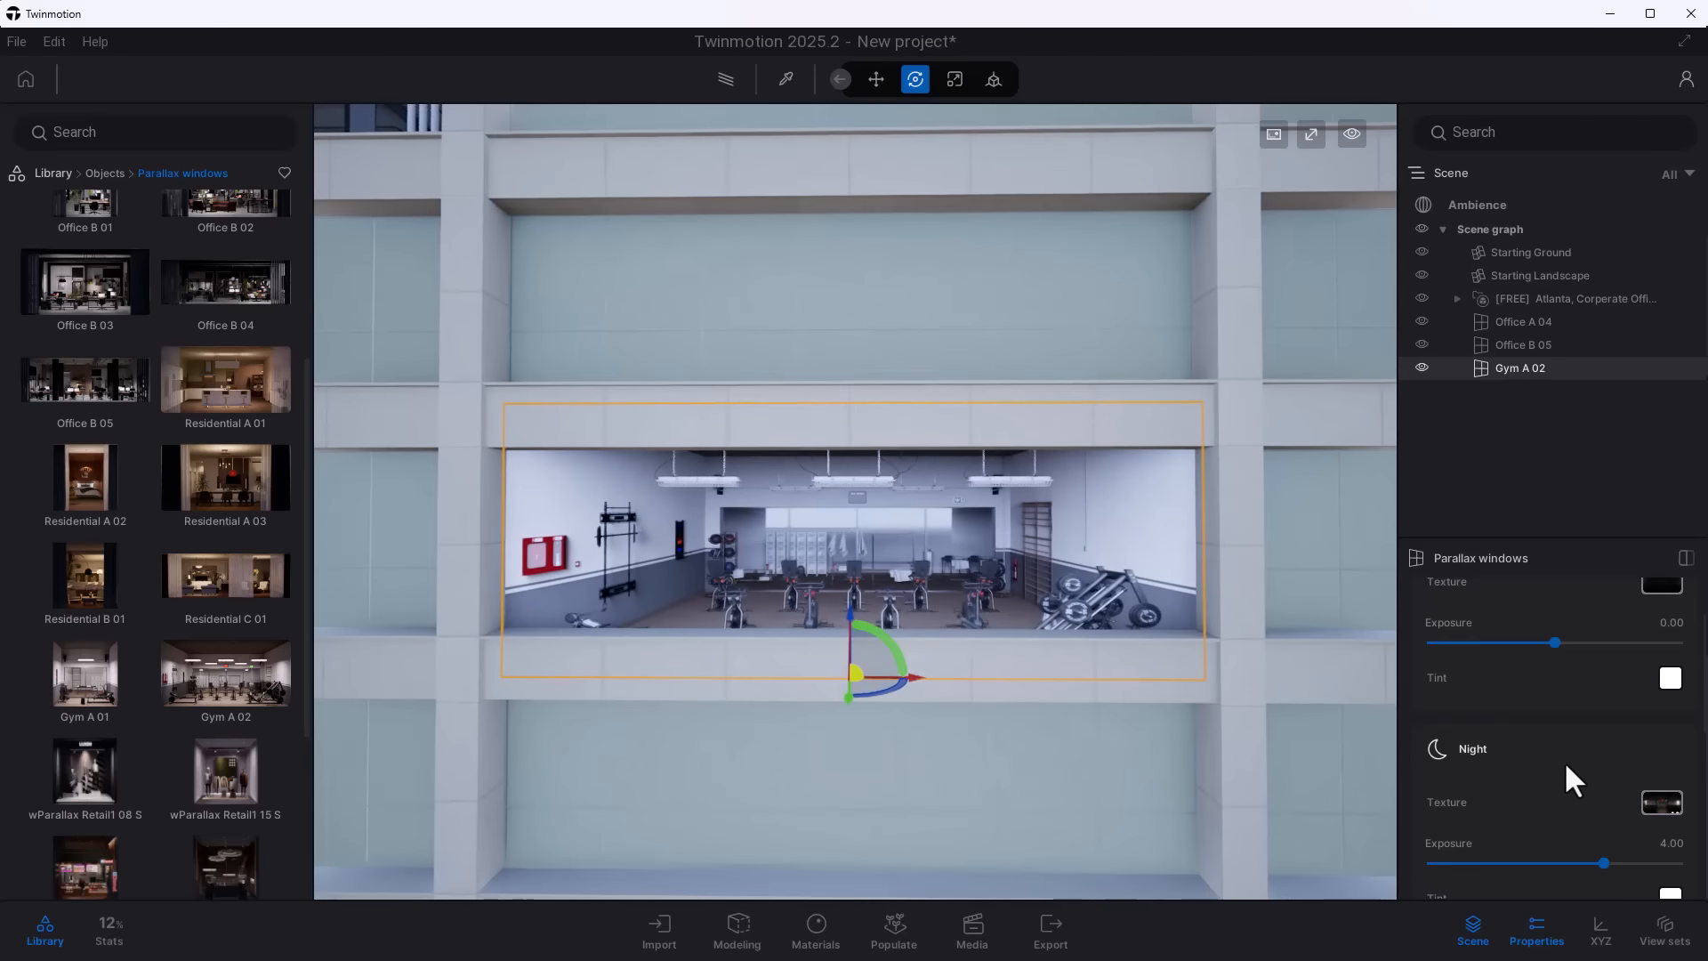
scroll(1564, 760, down, 1)
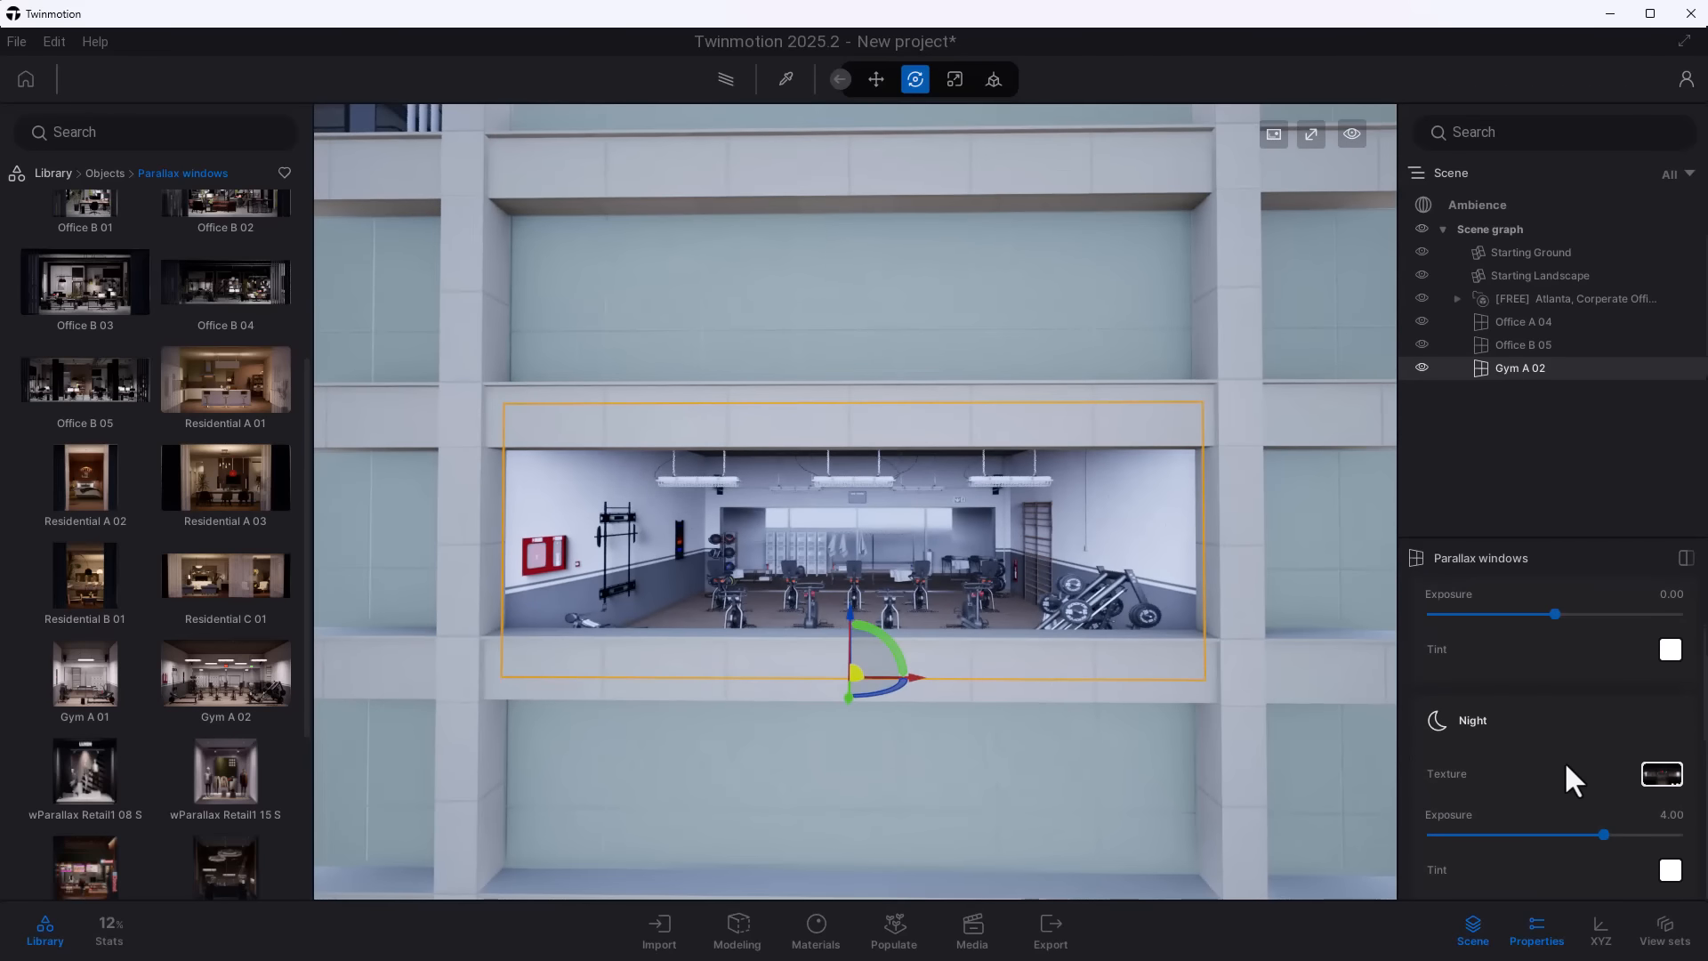
- Set the ambience time of day to 23:59 and inspect the lit parallax windows at night
click(1477, 204)
drag(1540, 870, 1448, 871)
scroll(889, 693, down, 4)
right_drag(694, 642, 741, 644)
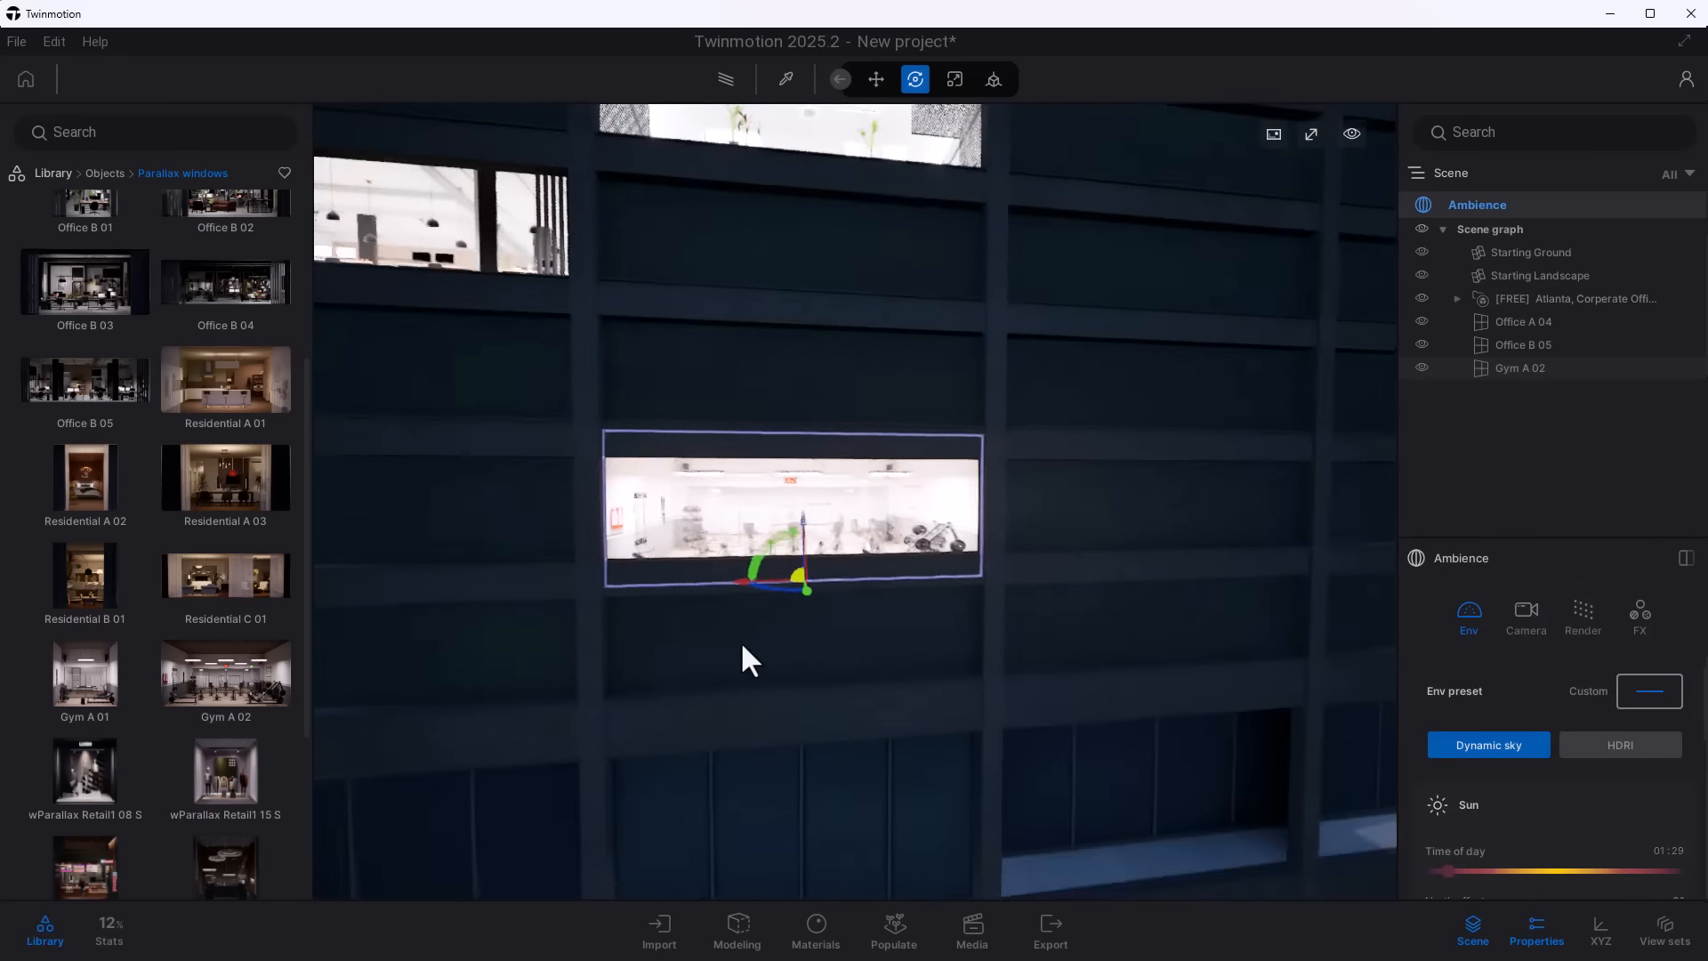
drag(1448, 870, 1686, 875)
right_drag(987, 676, 943, 681)
scroll(930, 702, up, 5)
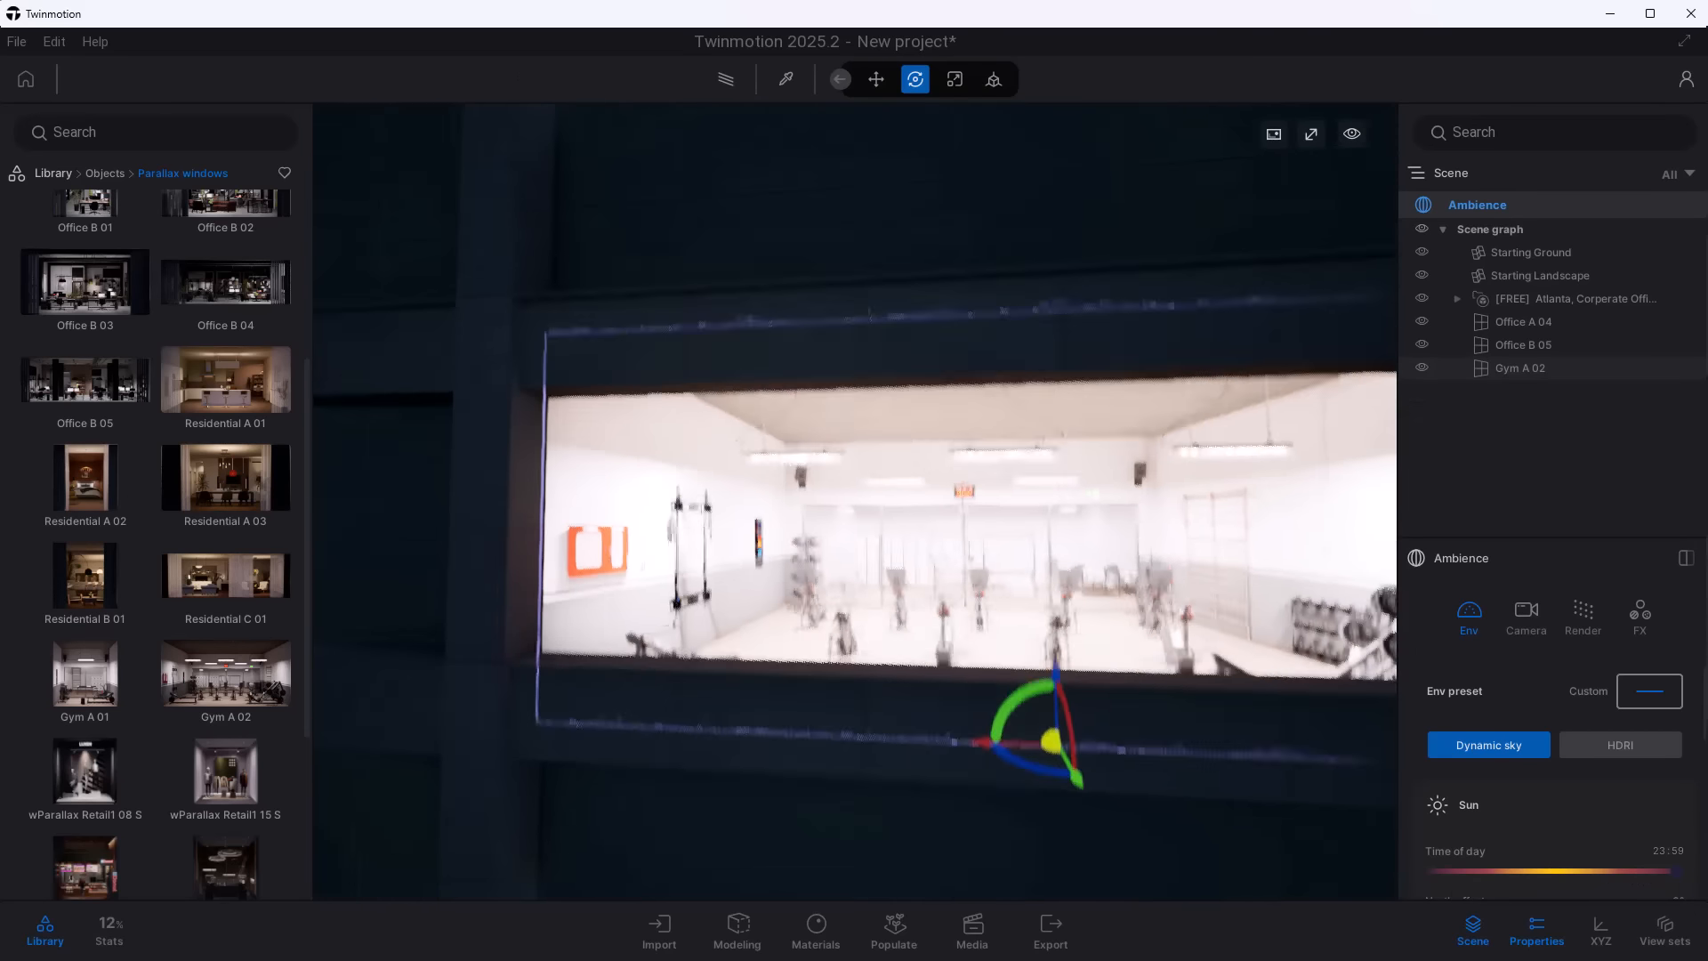
- Select the Gym A 02 window to access its parallax window properties
click(1520, 368)
click(1666, 640)
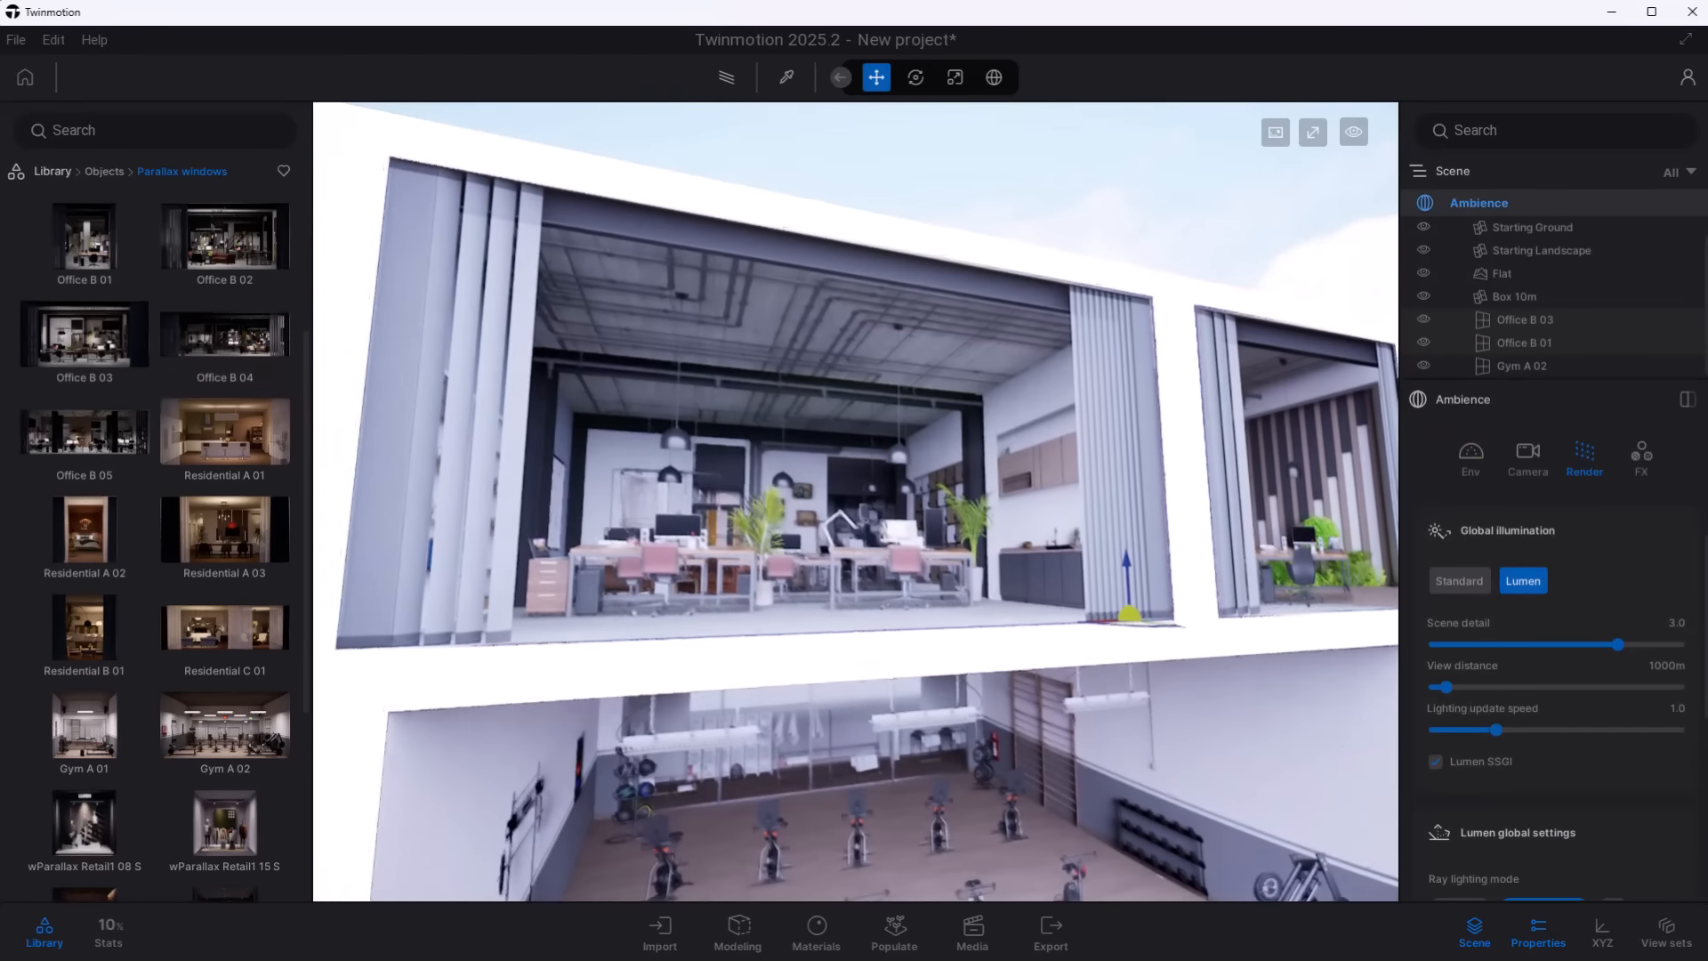
- Place the wParallax Retail1 15 S parallax window on a blank face of the 10 m box
shift+middle_drag(979, 570, 854, 614)
middle_drag(1245, 610, 813, 651)
scroll(995, 664, down, 3)
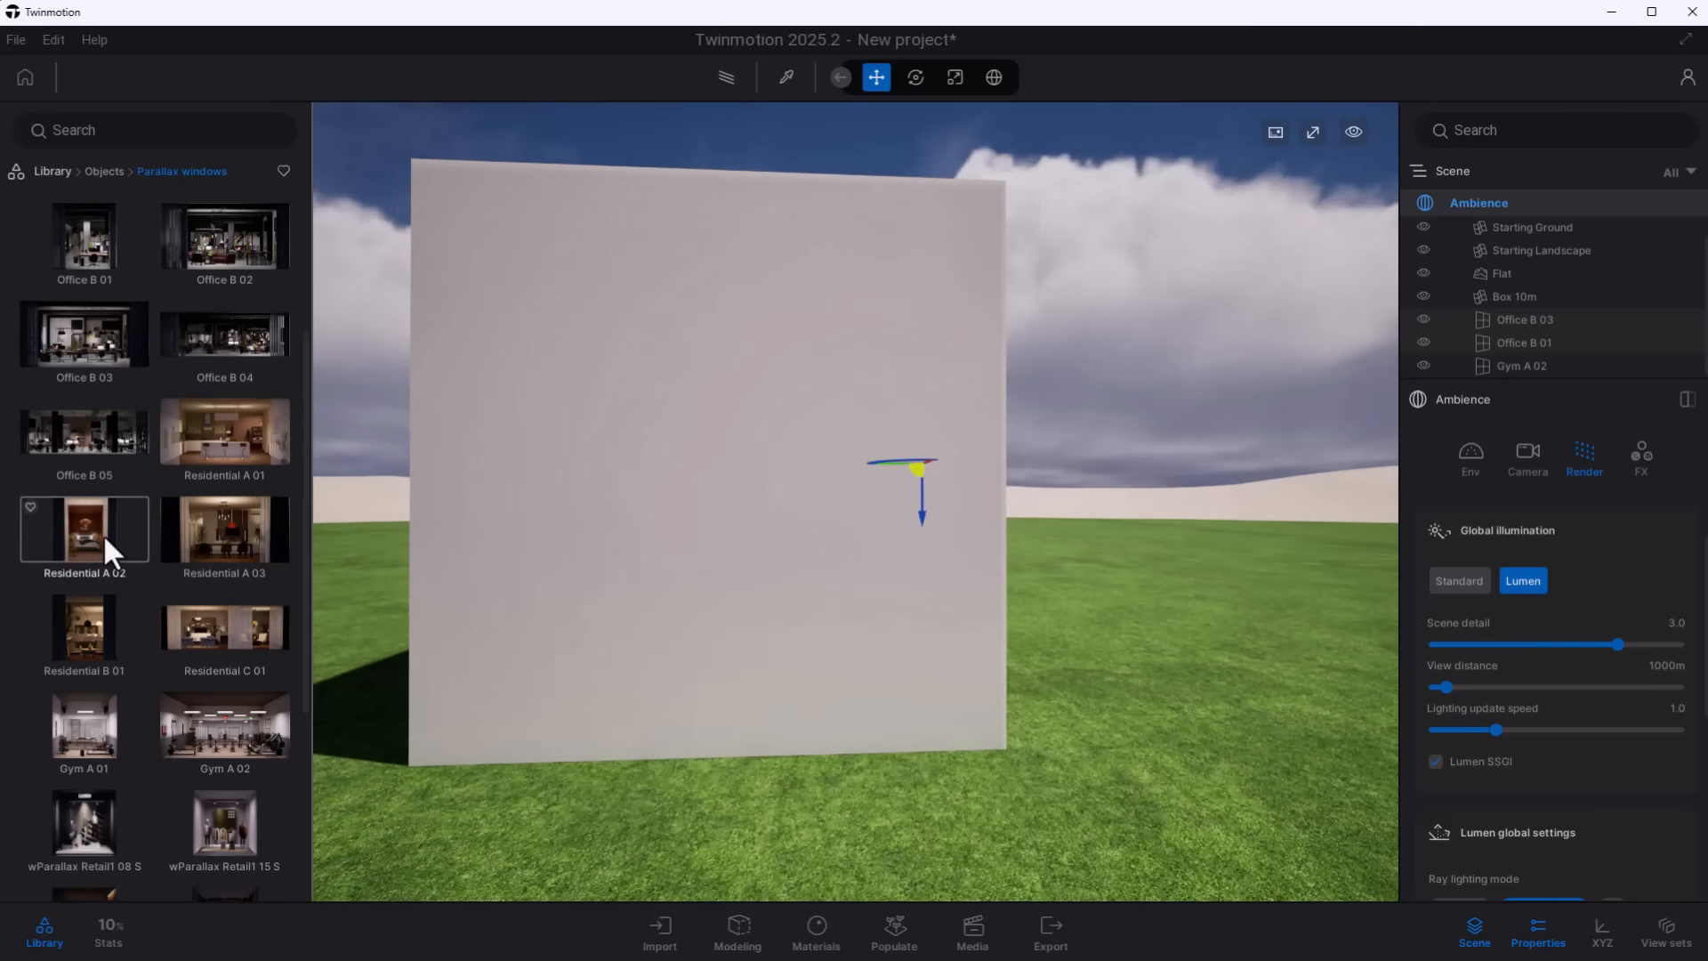
drag(105, 538, 802, 516)
scroll(148, 696, down, 3)
- Move the wParallax Retail1 15 S window lower on the box face and view it from another angle
key(r)
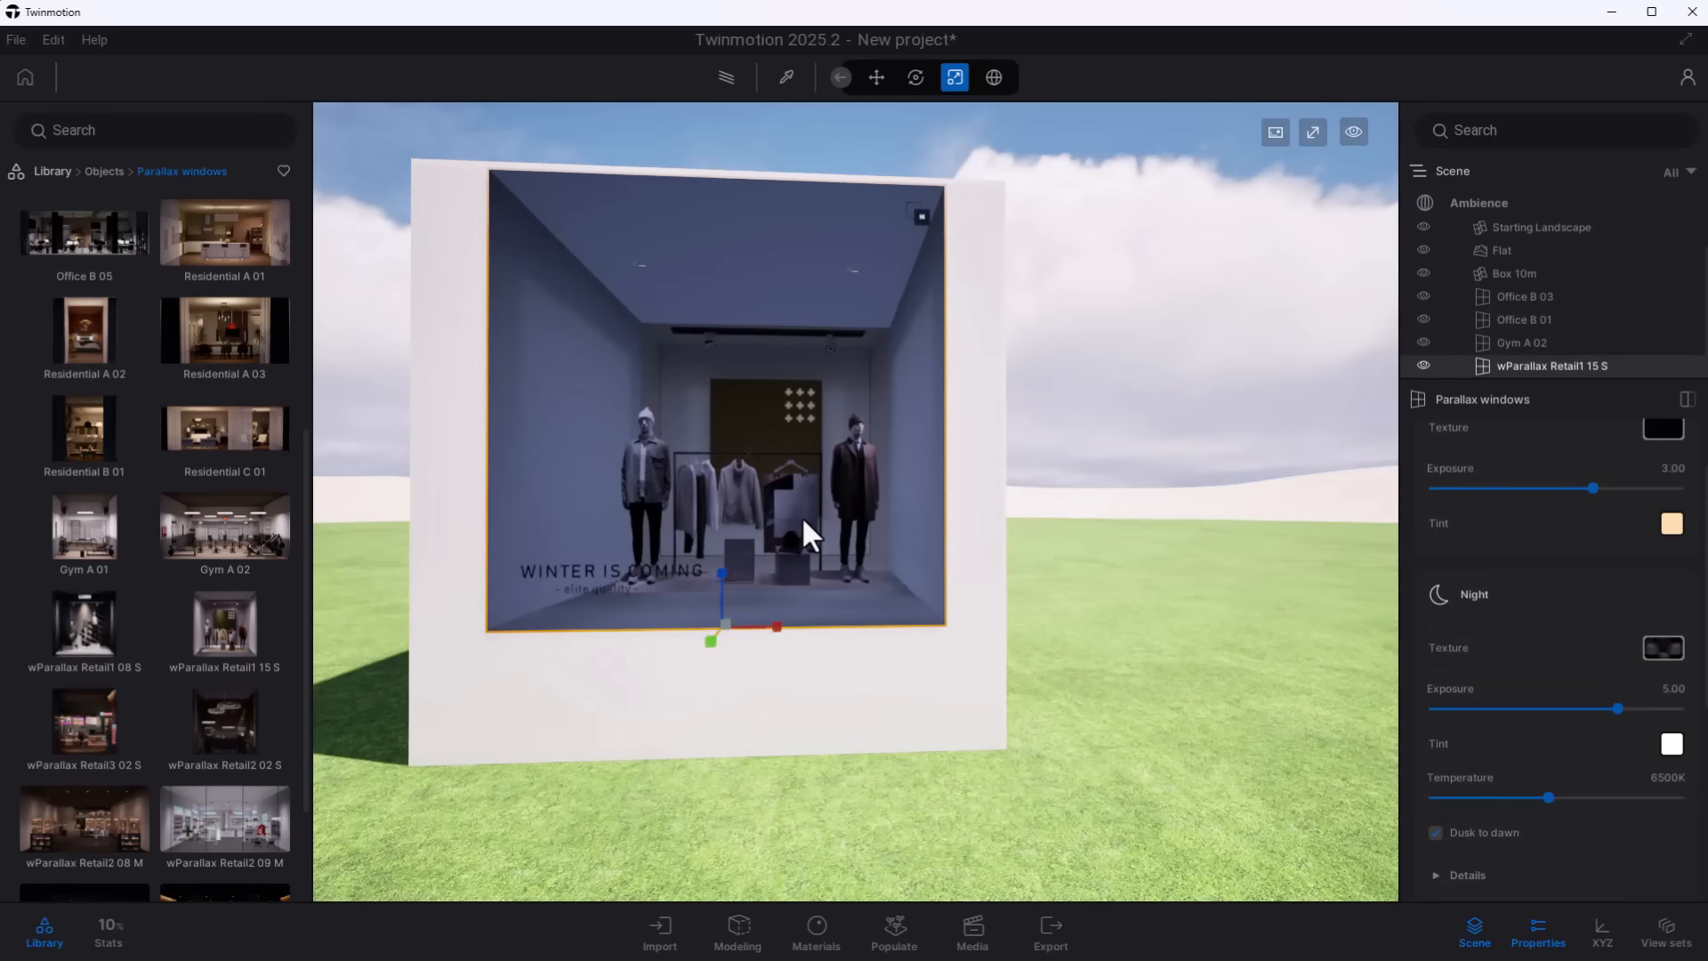
key(r)
drag(719, 559, 726, 654)
shift+middle_drag(725, 655, 1129, 721)
click(1154, 712)
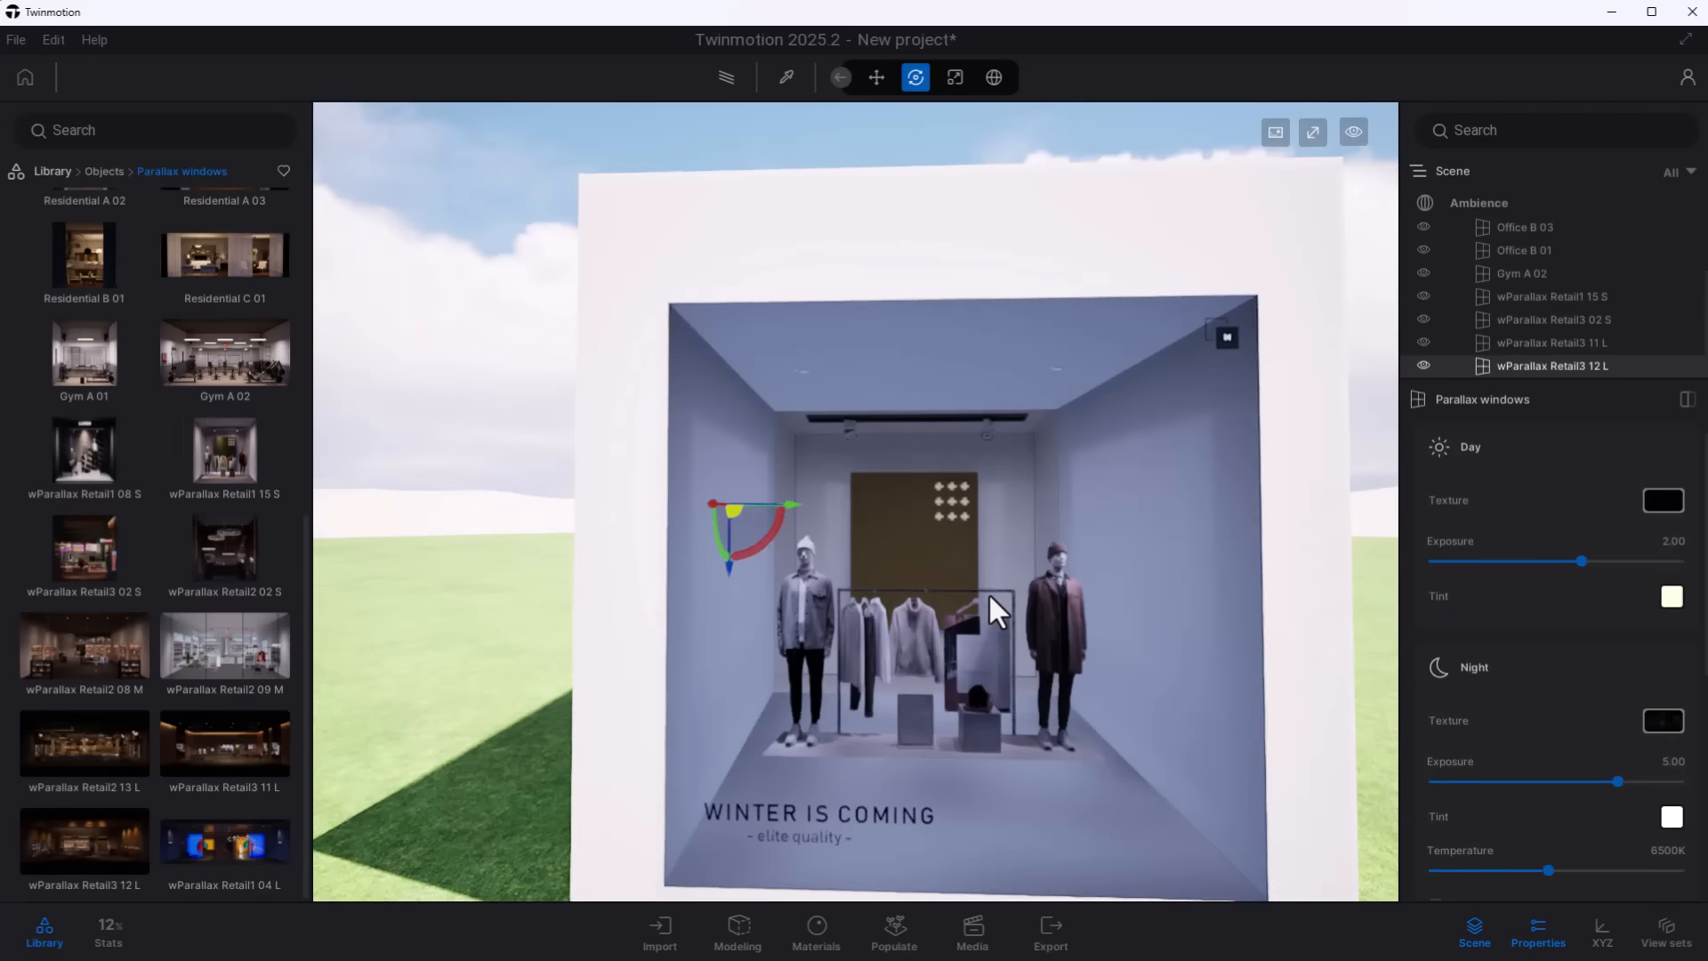
- Select the wParallax Retail1 15 S window and expand the details of its night properties
click(989, 593)
drag(1595, 566, 1624, 593)
scroll(1617, 698, down, 3)
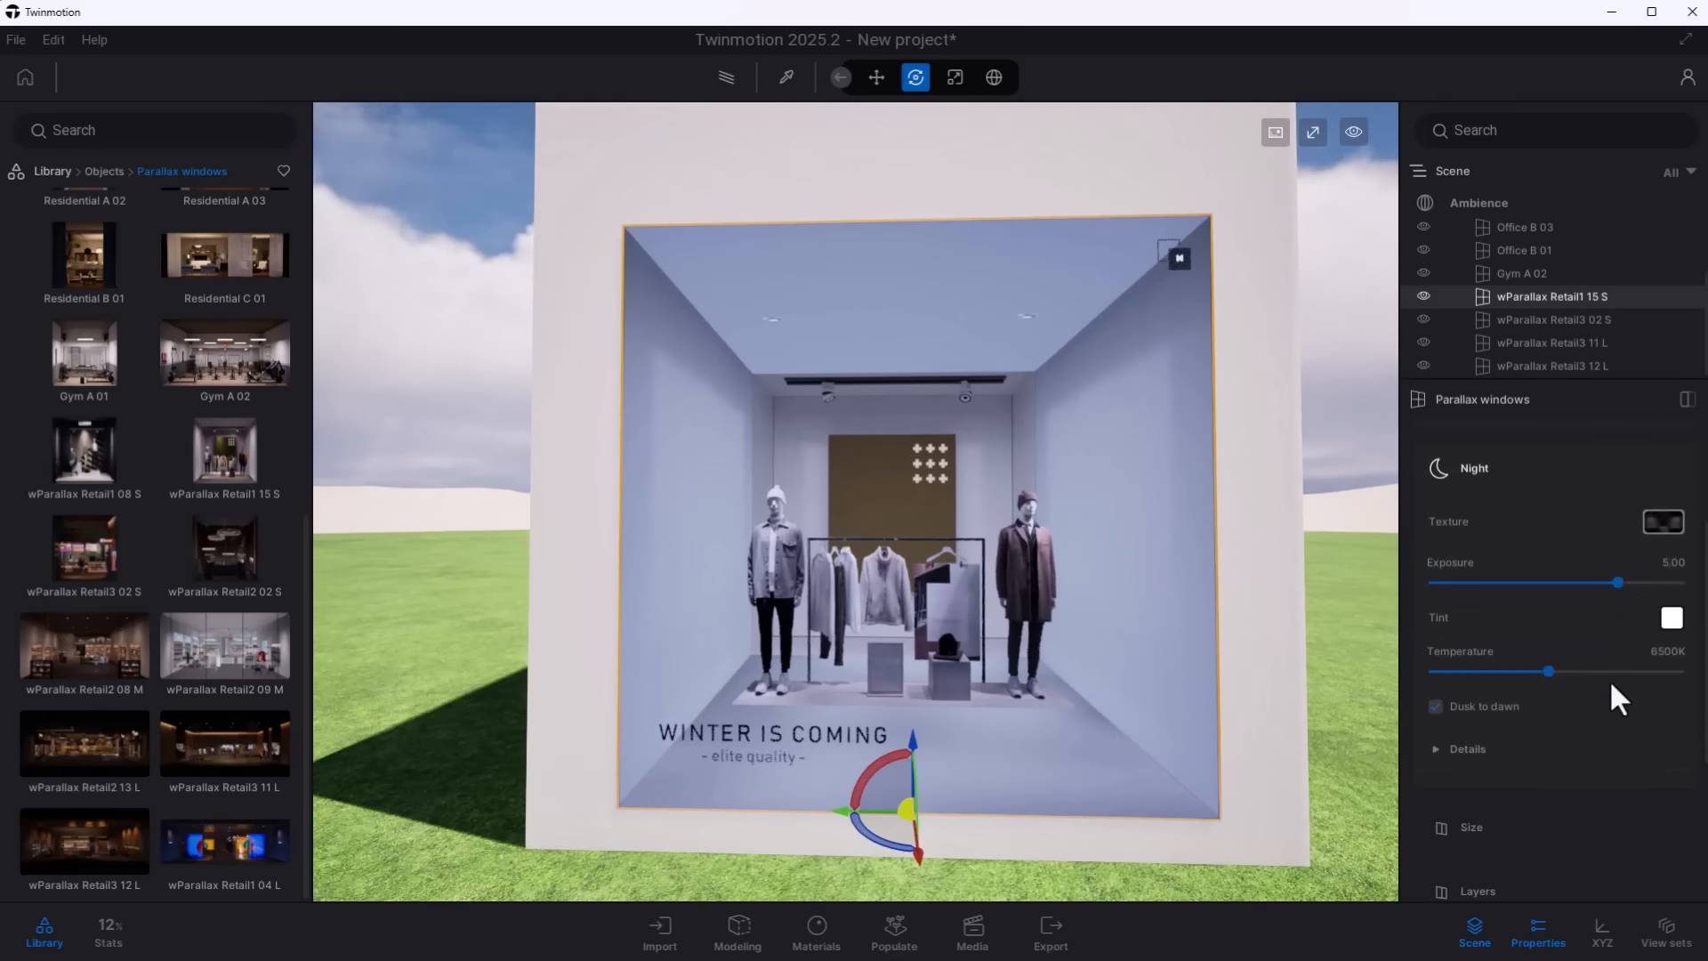
click(1468, 749)
scroll(1598, 717, down, 3)
- Enable glass on the Gym A 02 window and set the glass specular to 26.45%
mouse_move(1316, 698)
shift+middle_down()
mouse_move(1220, 683)
mouse_move(1338, 686)
shift+middle_up()
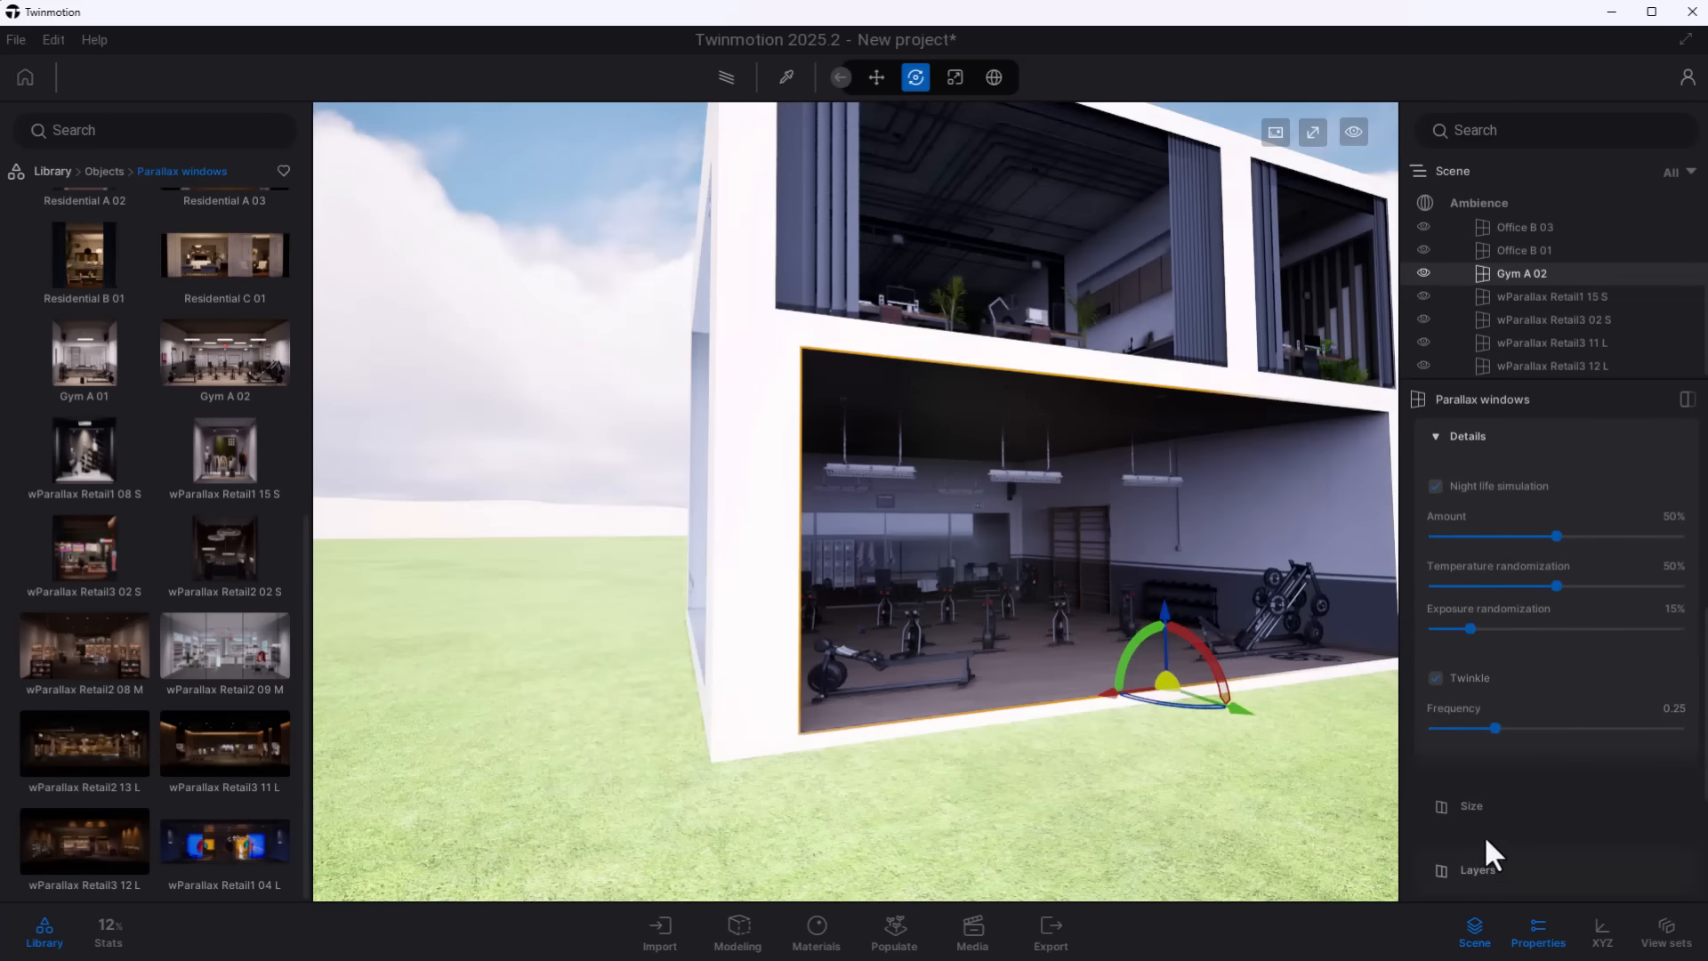
scroll(1513, 799, down, 3)
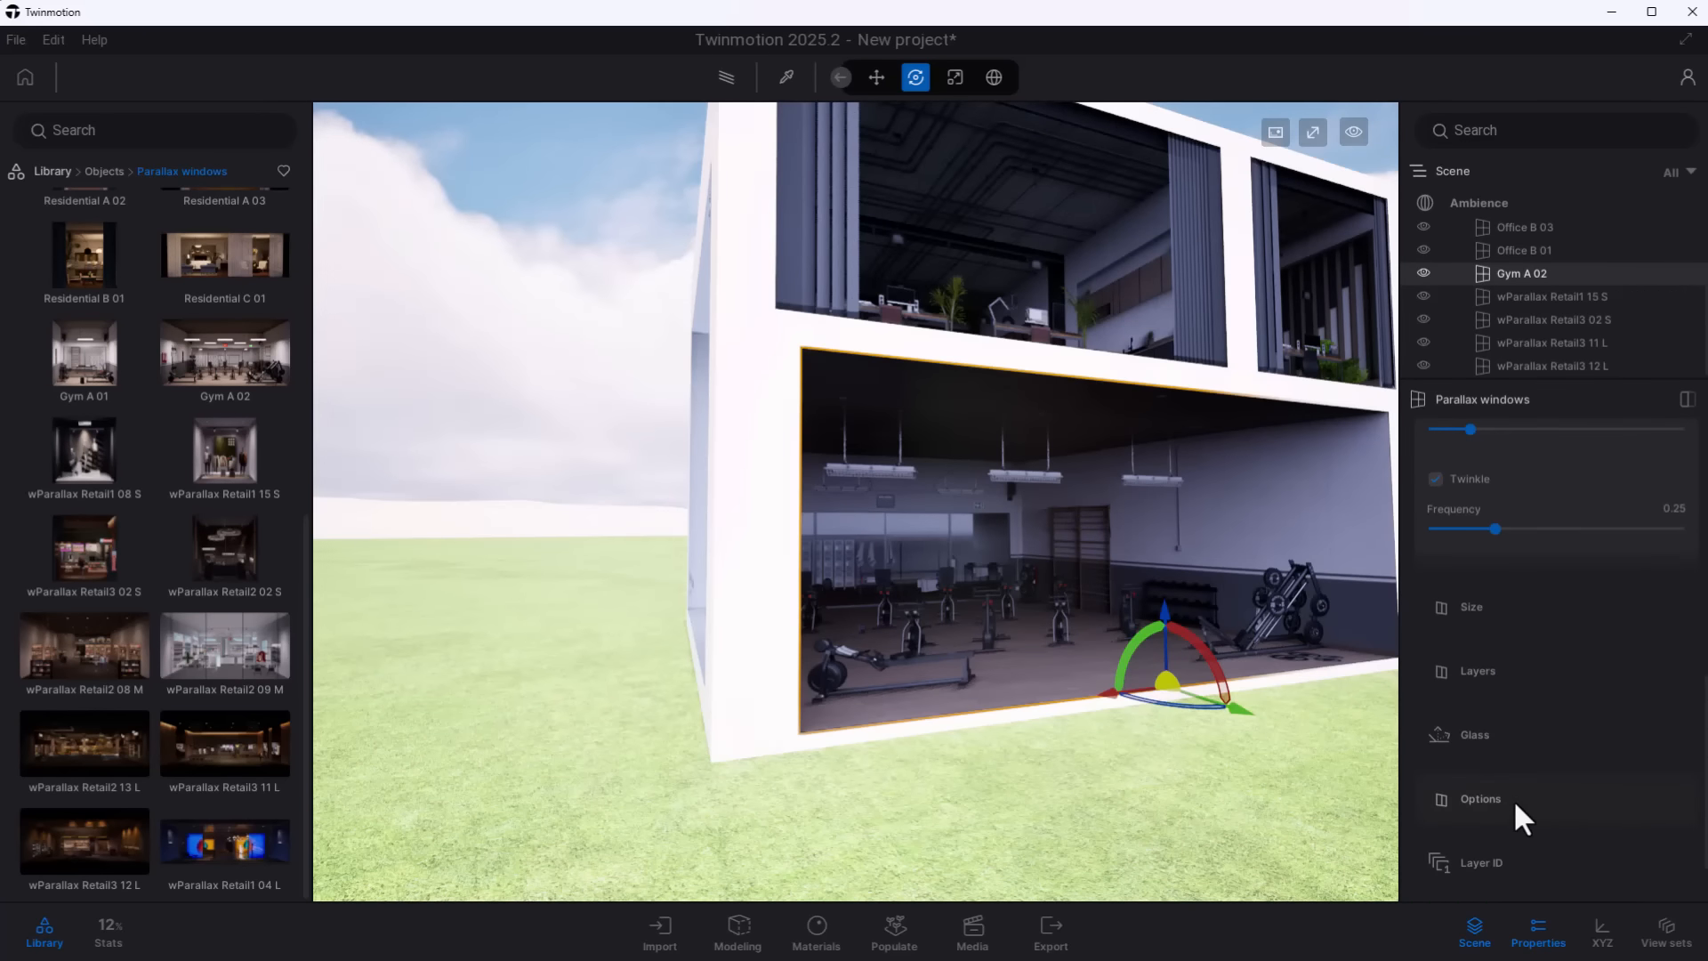
click(1512, 738)
scroll(1495, 712, down, 3)
click(1436, 672)
shift+middle_drag(1317, 691, 1274, 694)
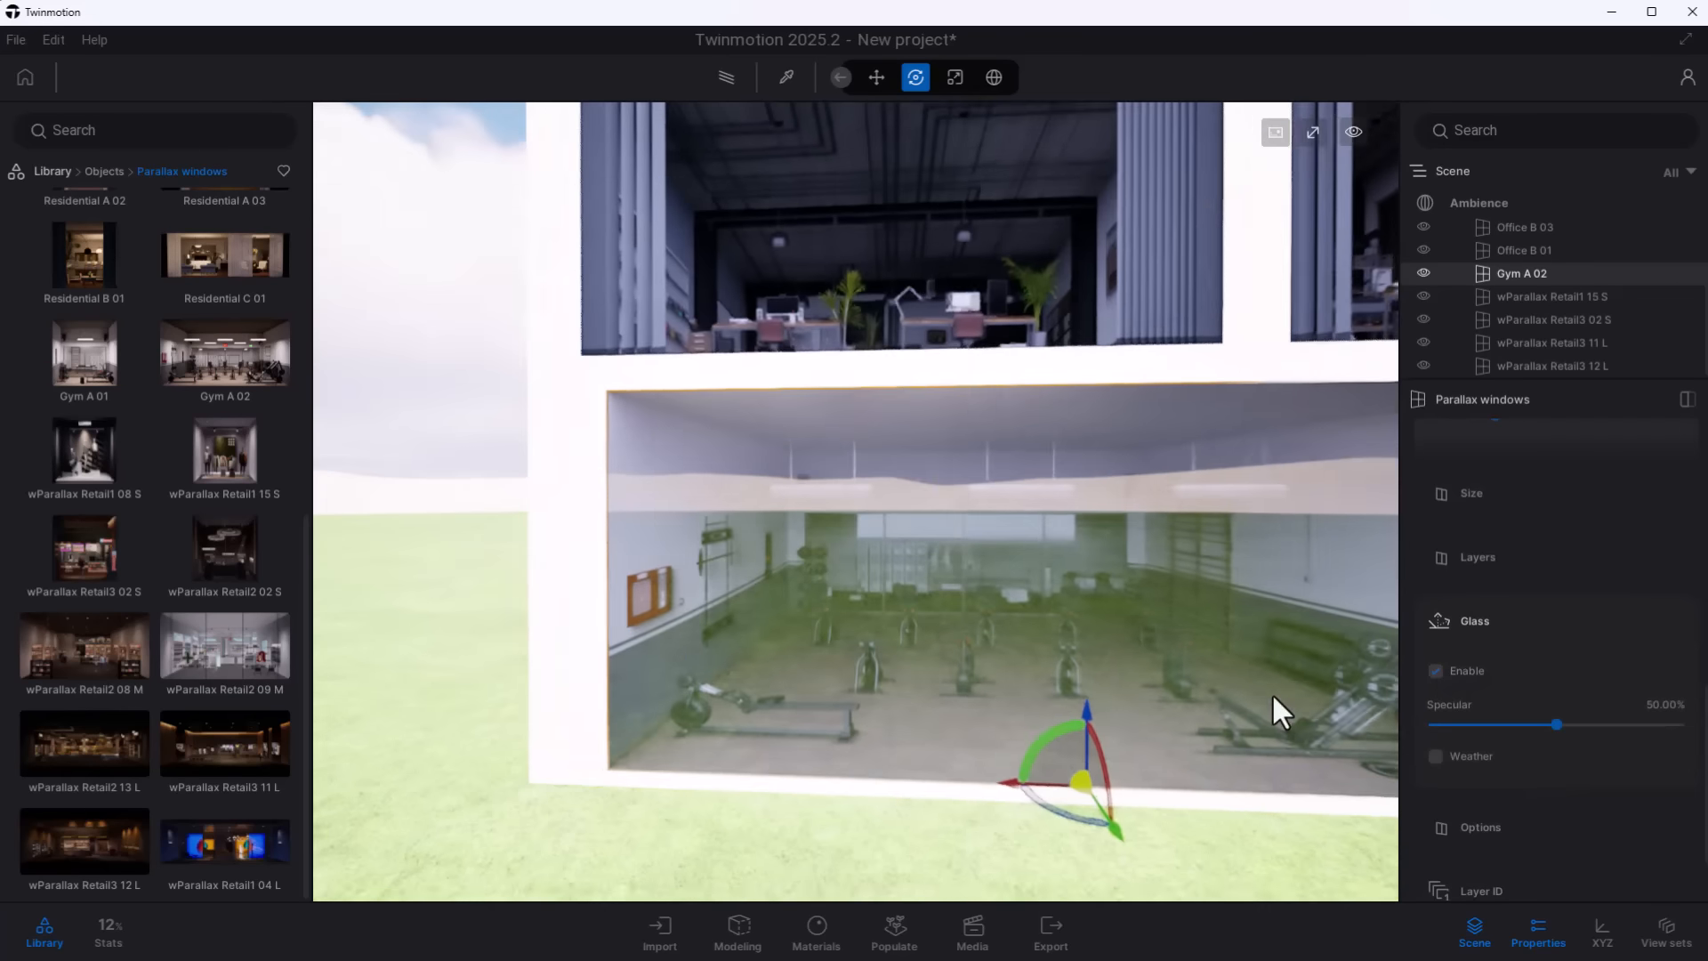
right_drag(1272, 694, 1309, 703)
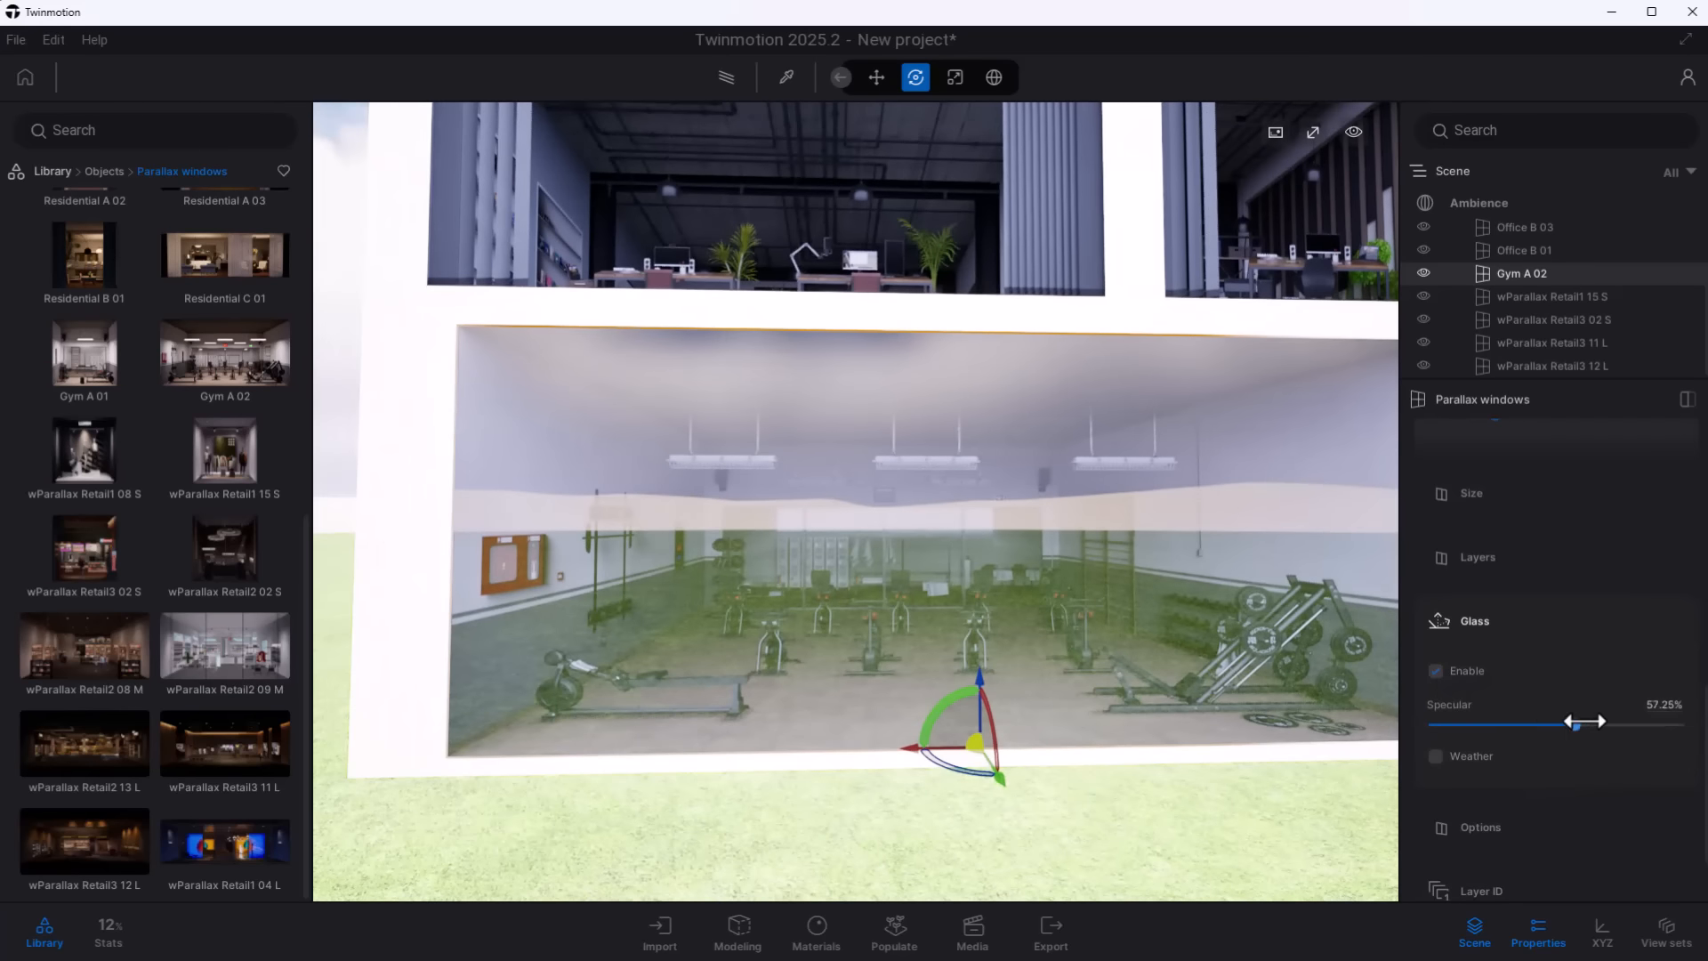
drag(1583, 722, 1499, 724)
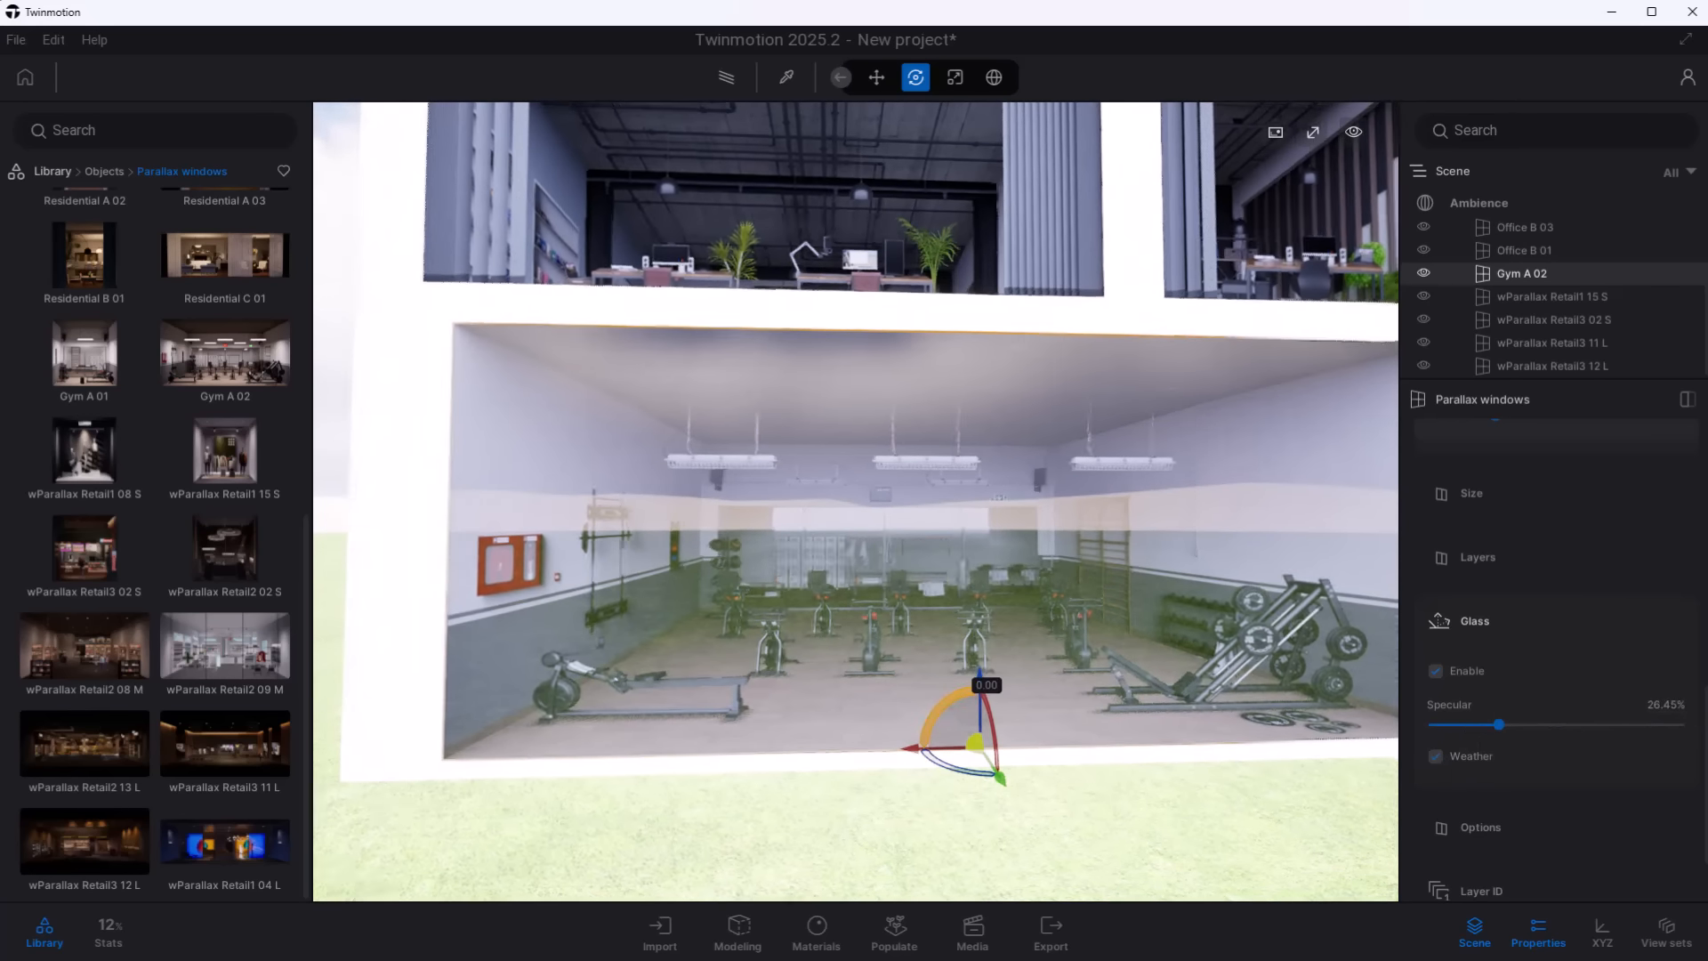
mouse_move(1153, 618)
right_down()
mouse_move(1112, 618)
mouse_move(1153, 618)
right_up()
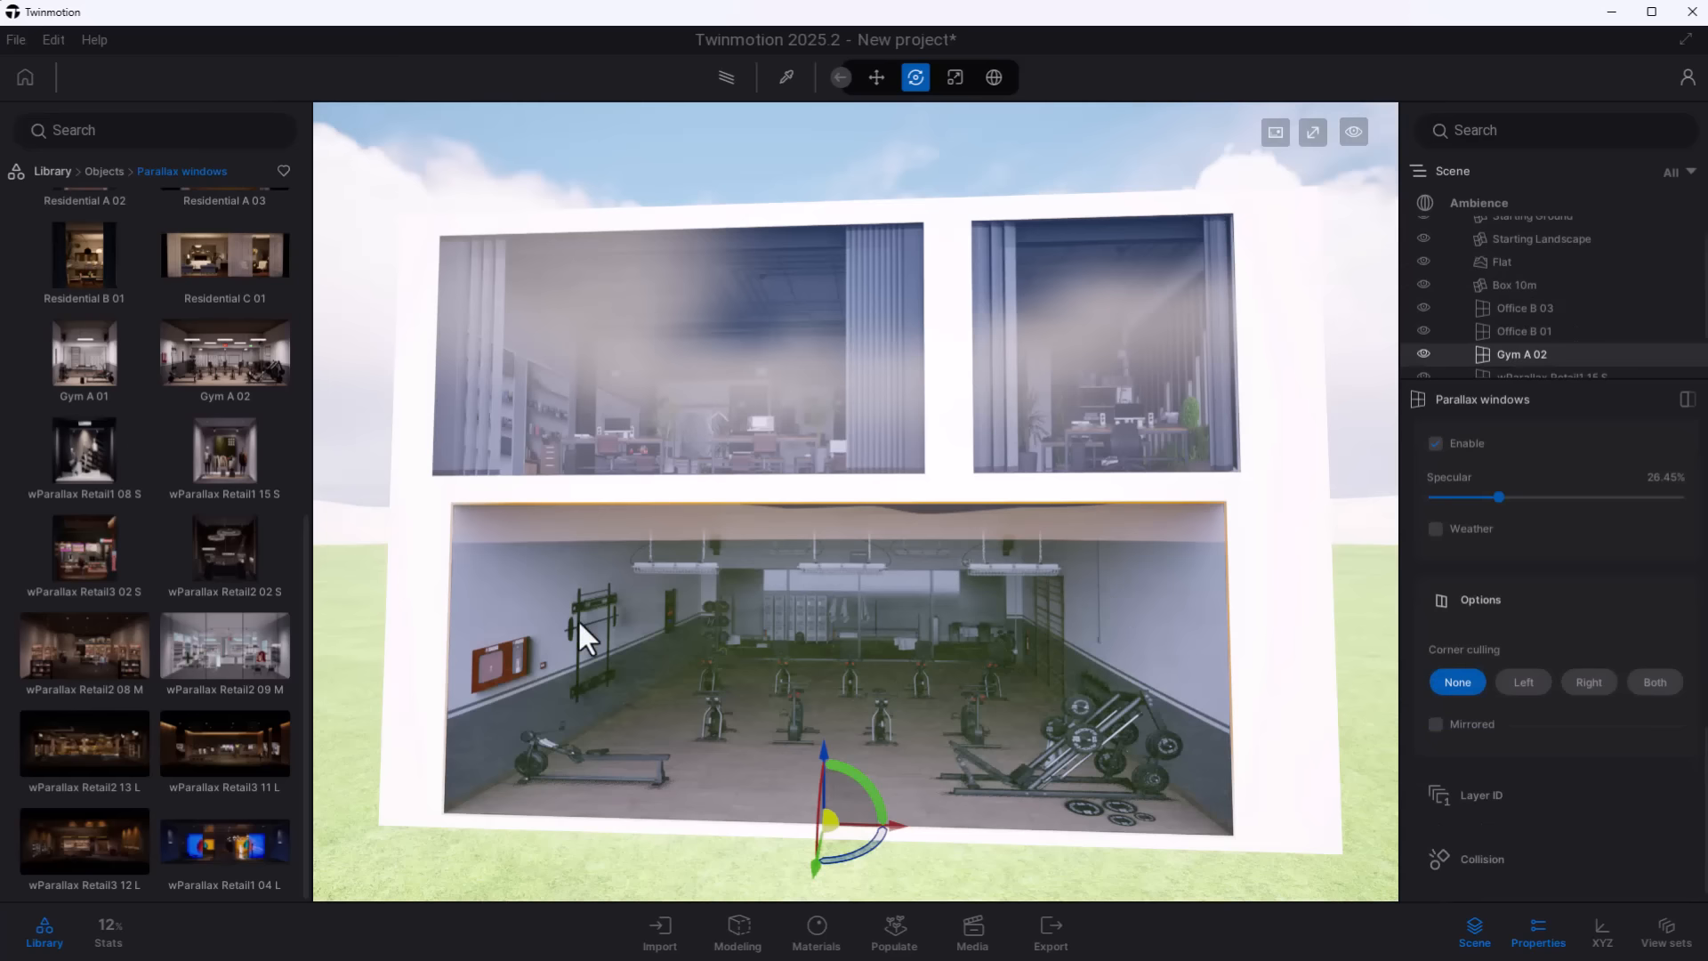
- Try the Left, Right and Both corner culling options on the Gym A 02 window and restore None
click(1523, 683)
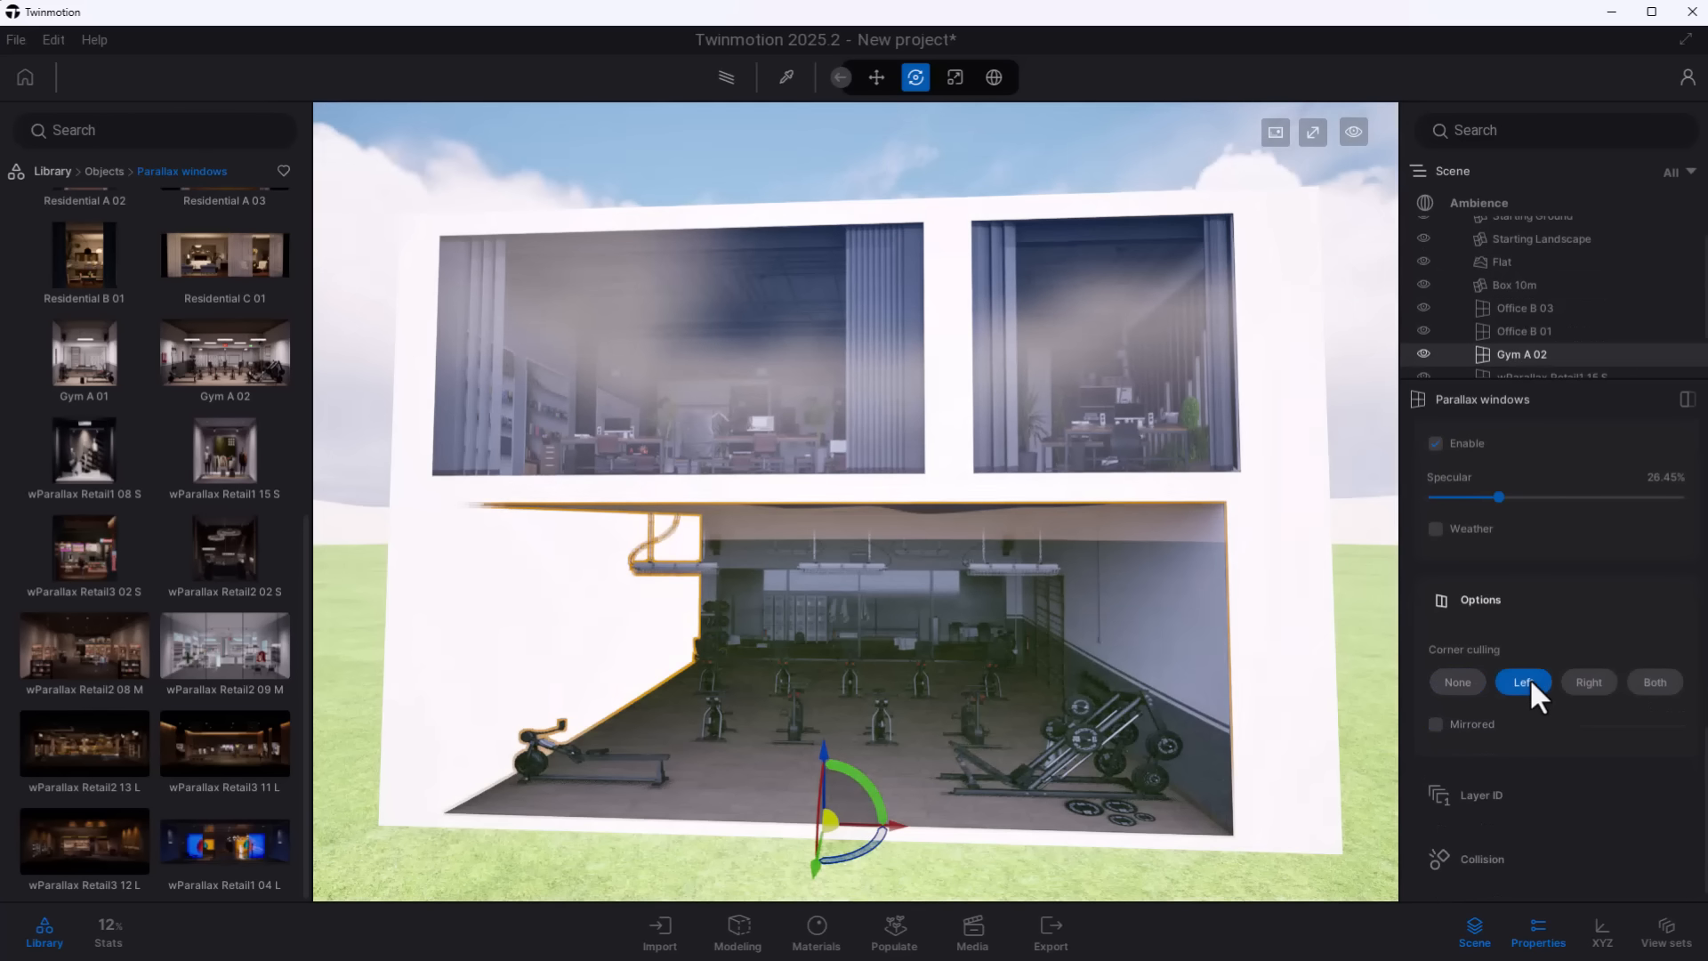
click(1591, 683)
click(1656, 683)
right_drag(831, 655, 712, 658)
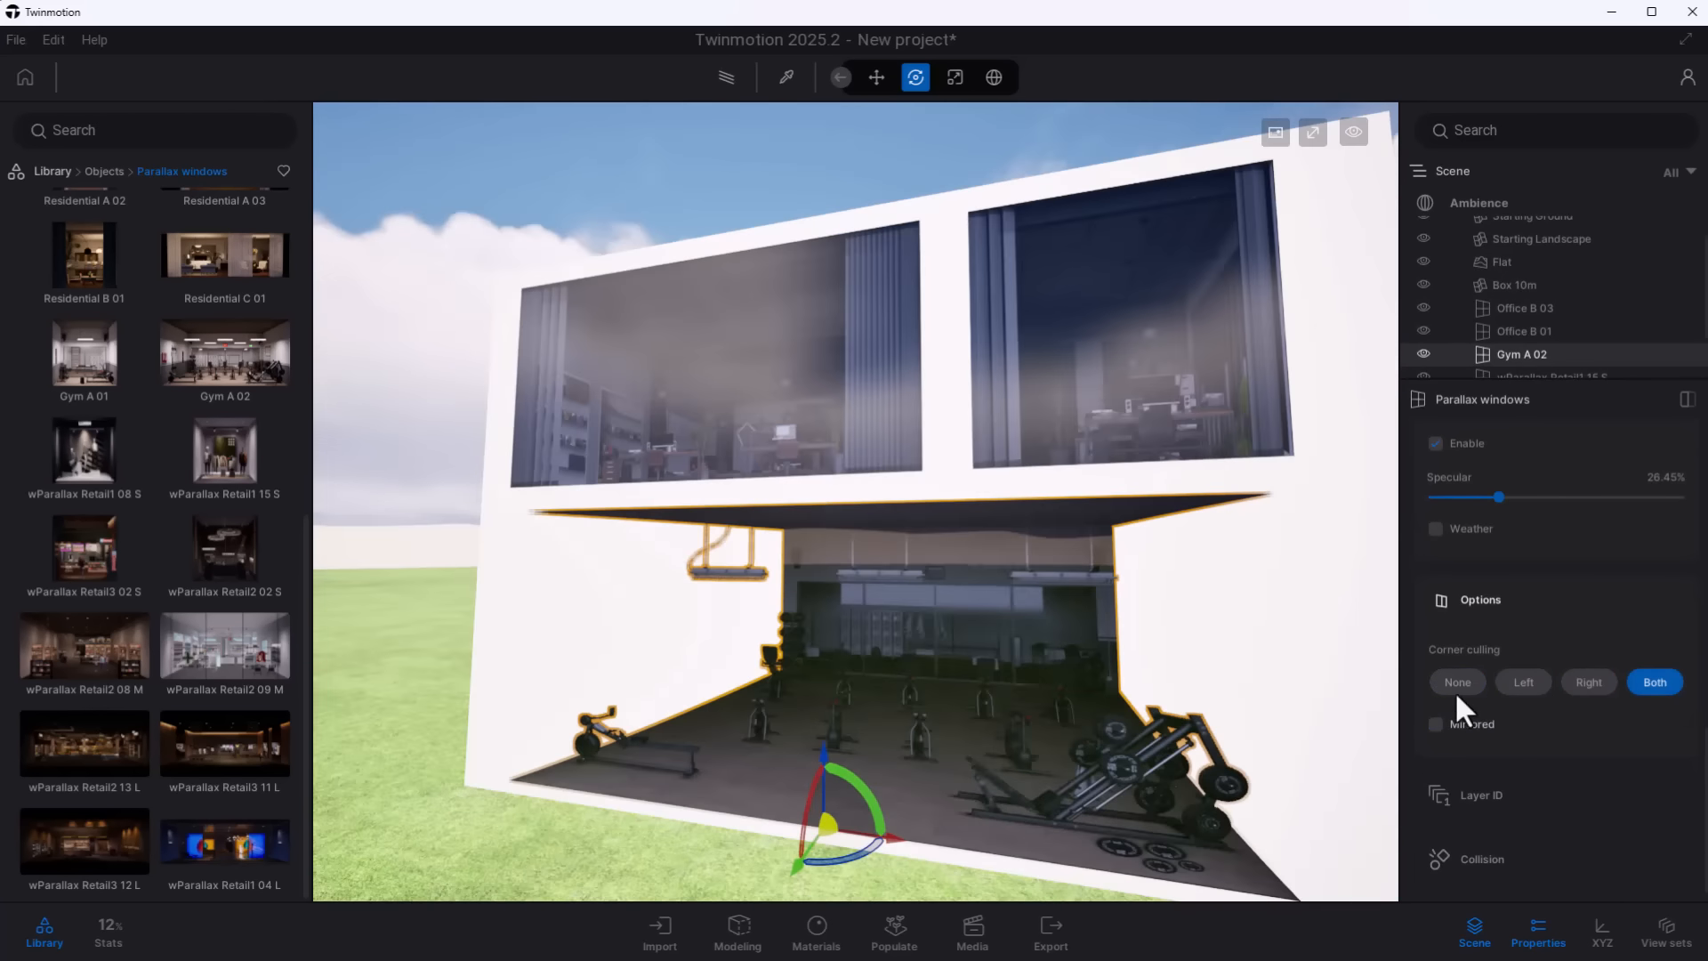
click(1457, 683)
scroll(1519, 783, down, 1)
scroll(1512, 823, down, 1)
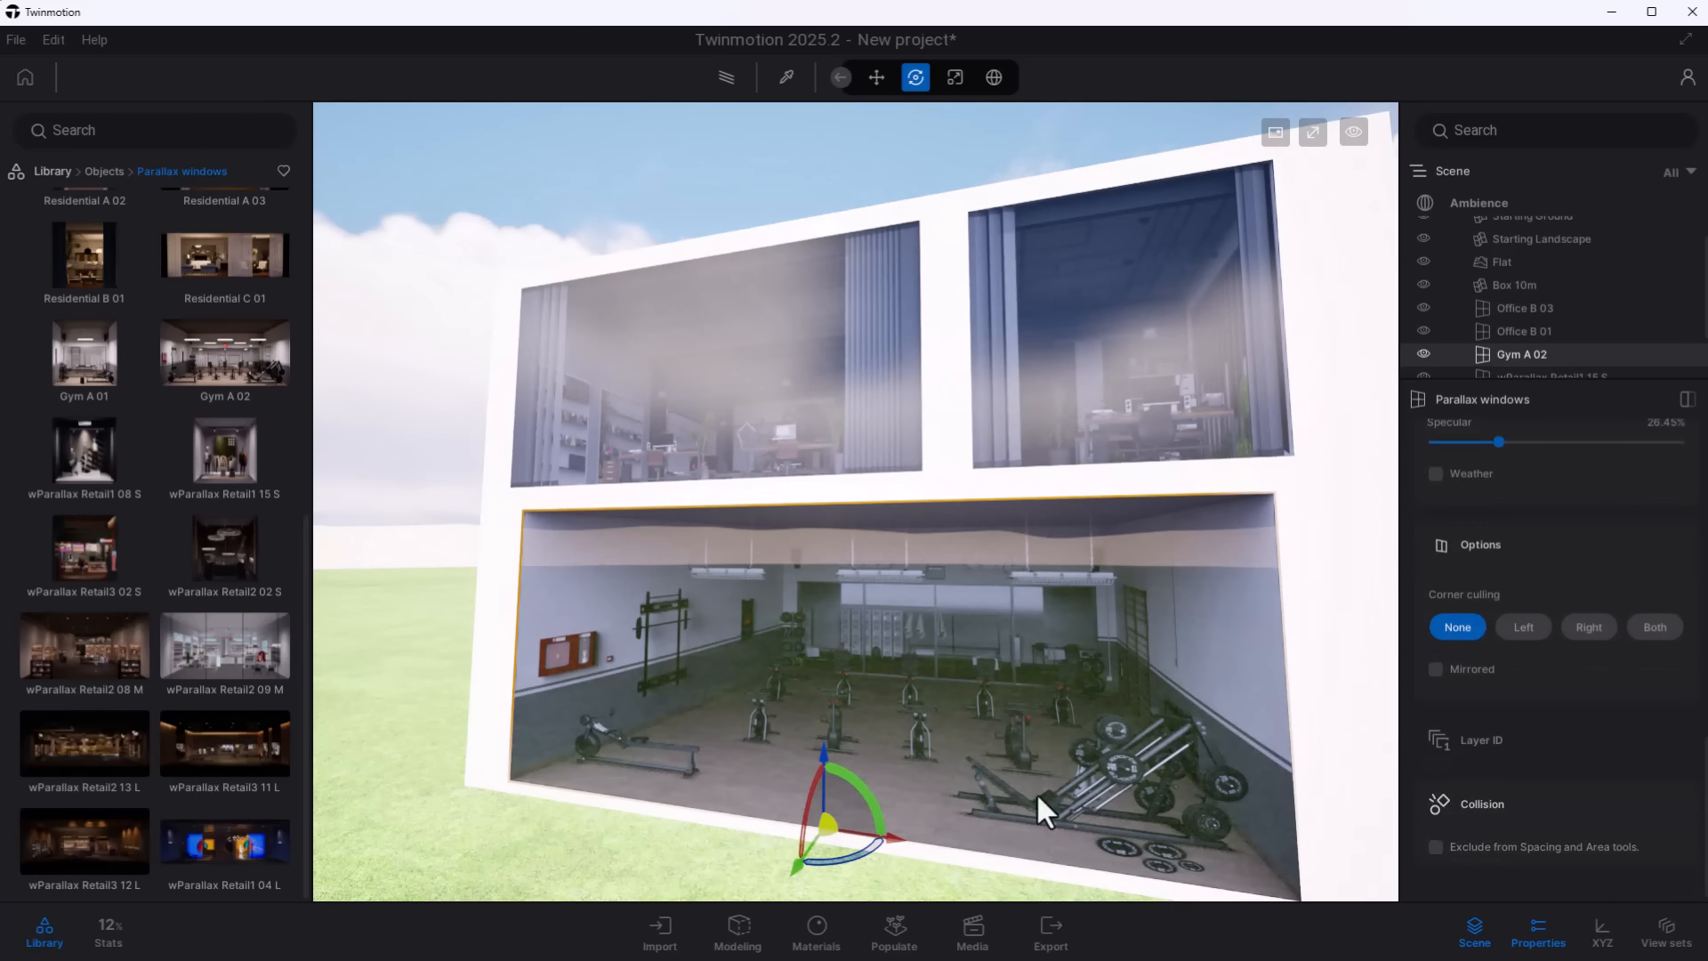
right_drag(1037, 792, 1096, 747)
scroll(1564, 837, down, 5)
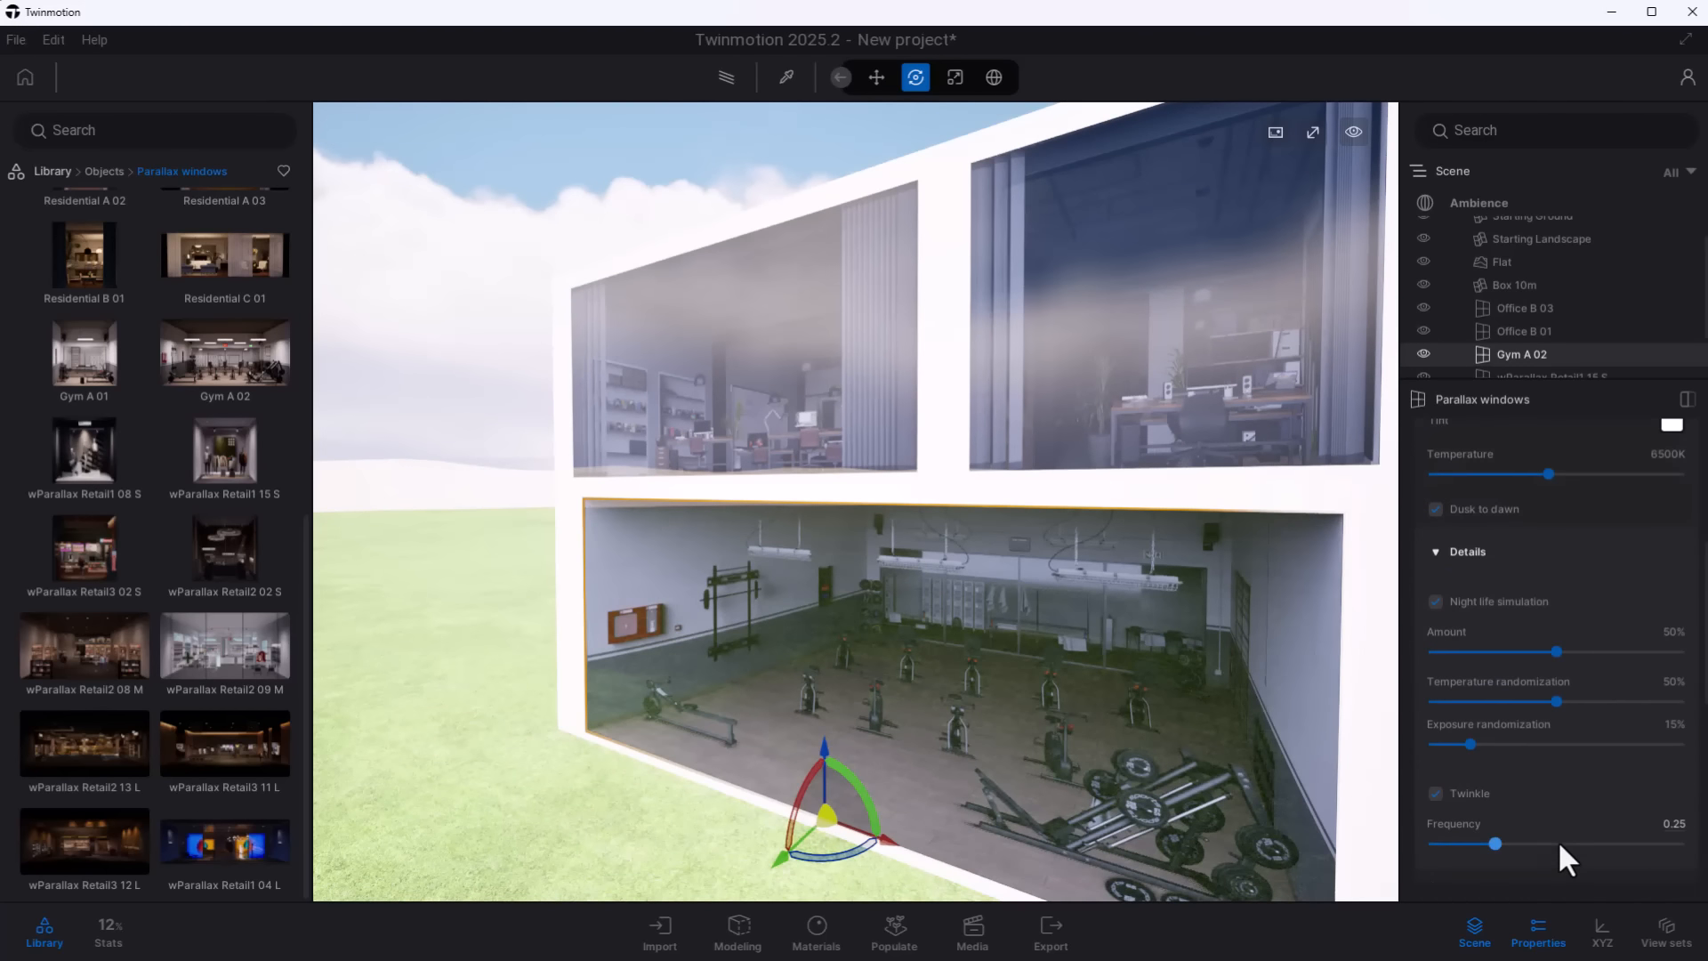
- Change the ambience environment's time of day to night and clear the object selection
scroll(1560, 843, up, 5)
click(1478, 203)
right_drag(1138, 494, 1014, 614)
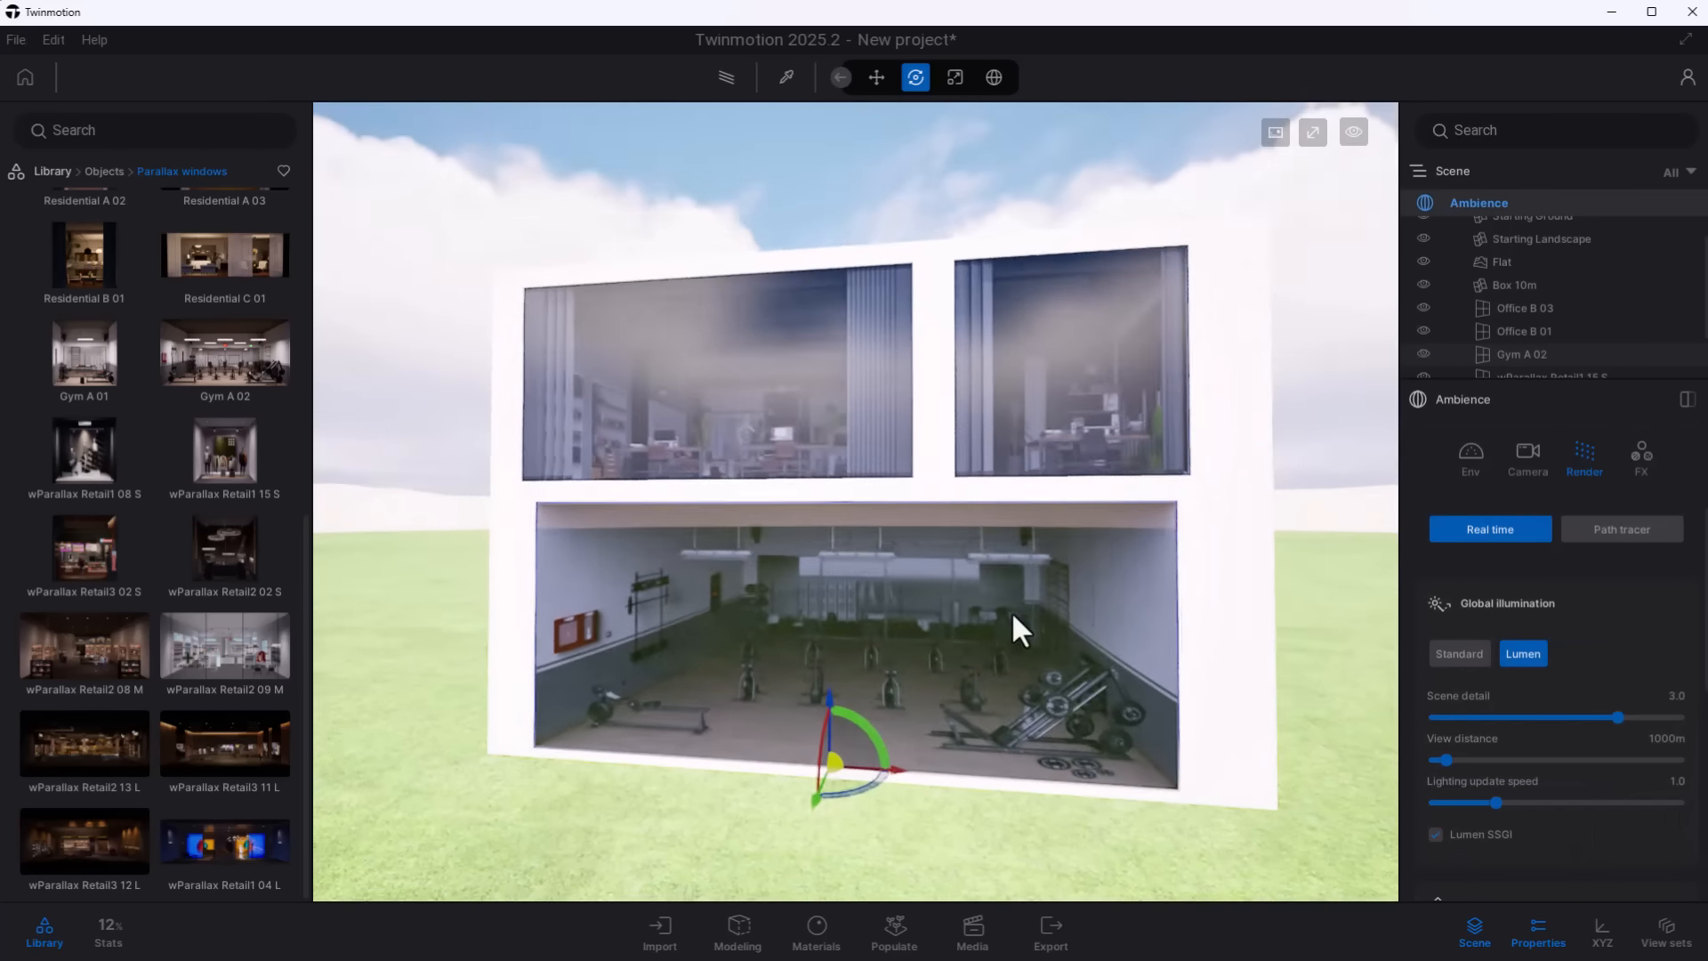
click(1470, 453)
drag(1572, 711, 1496, 712)
click(1315, 507)
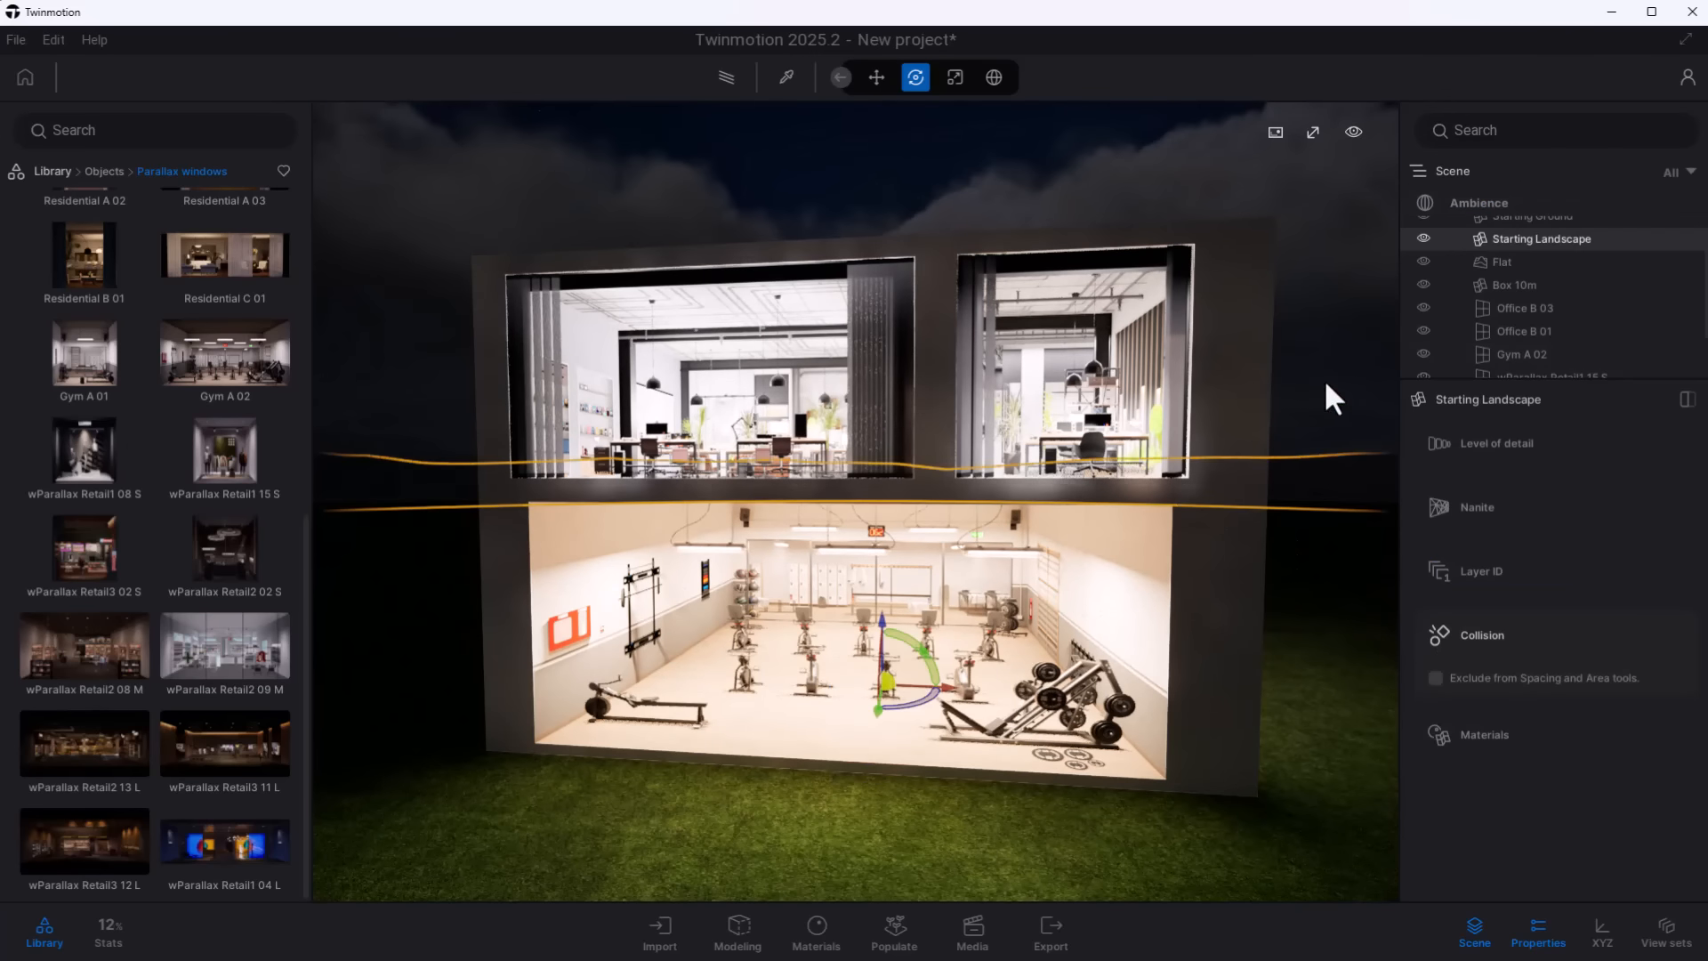
click(1324, 378)
- Select the lit Gym A 02 window and lower its night exposure to about 0.14
shift+middle_drag(856, 671, 888, 583)
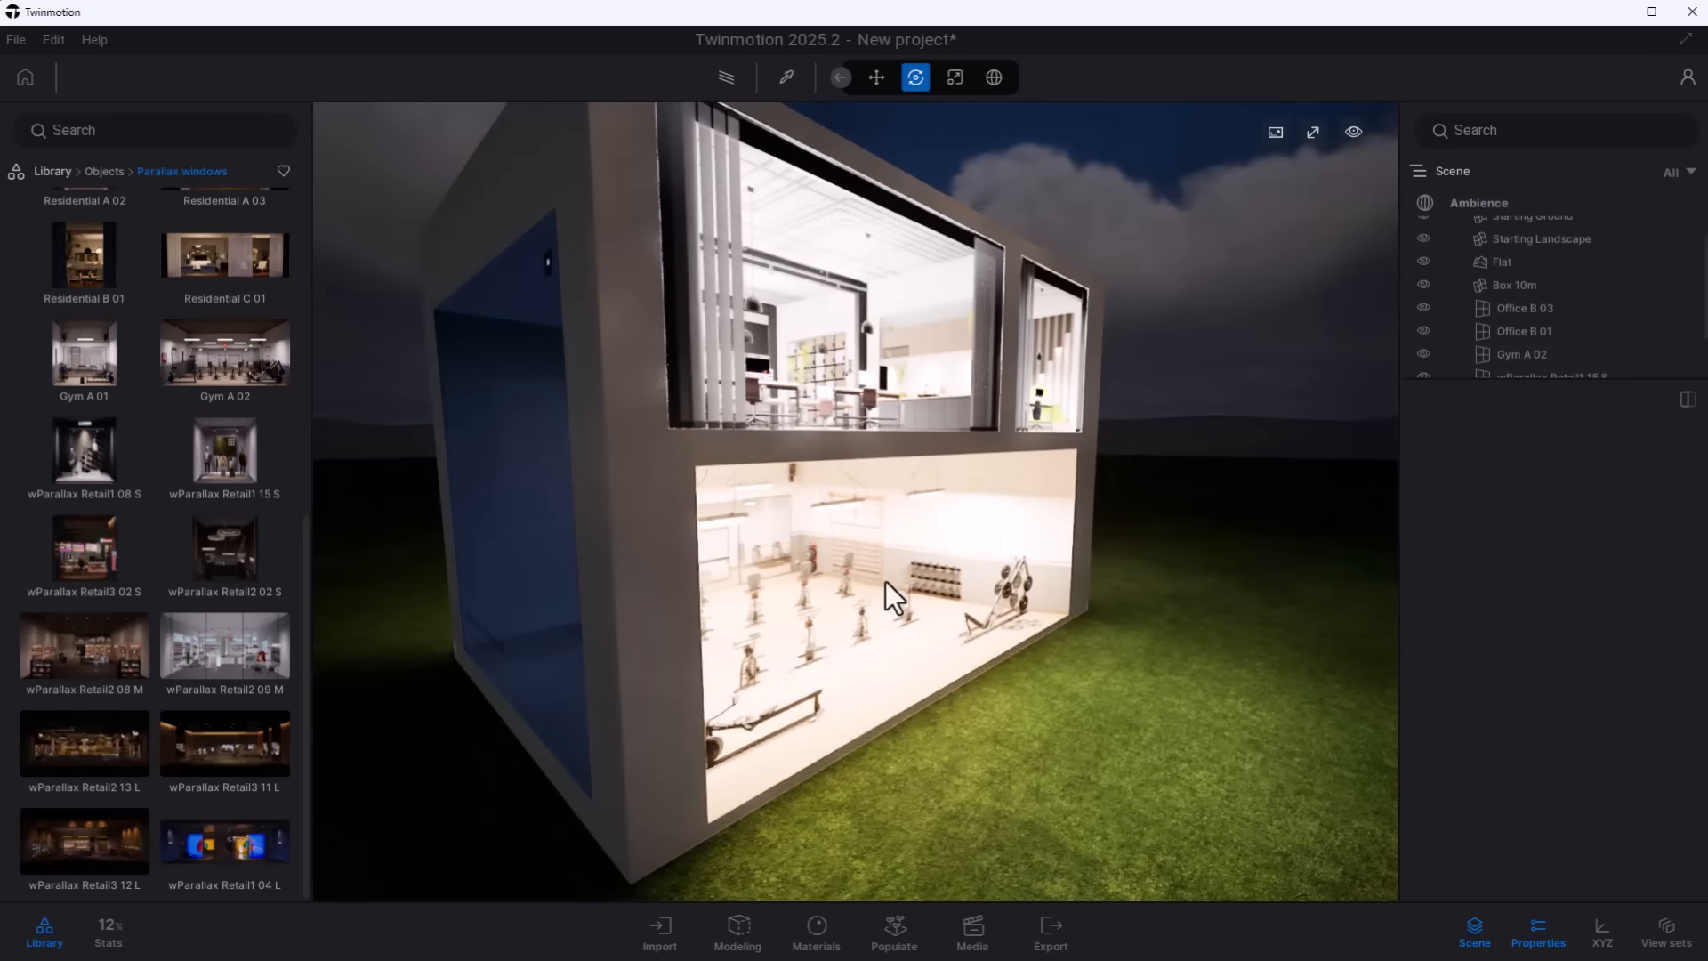
click(889, 584)
shift+middle_drag(1112, 667, 961, 663)
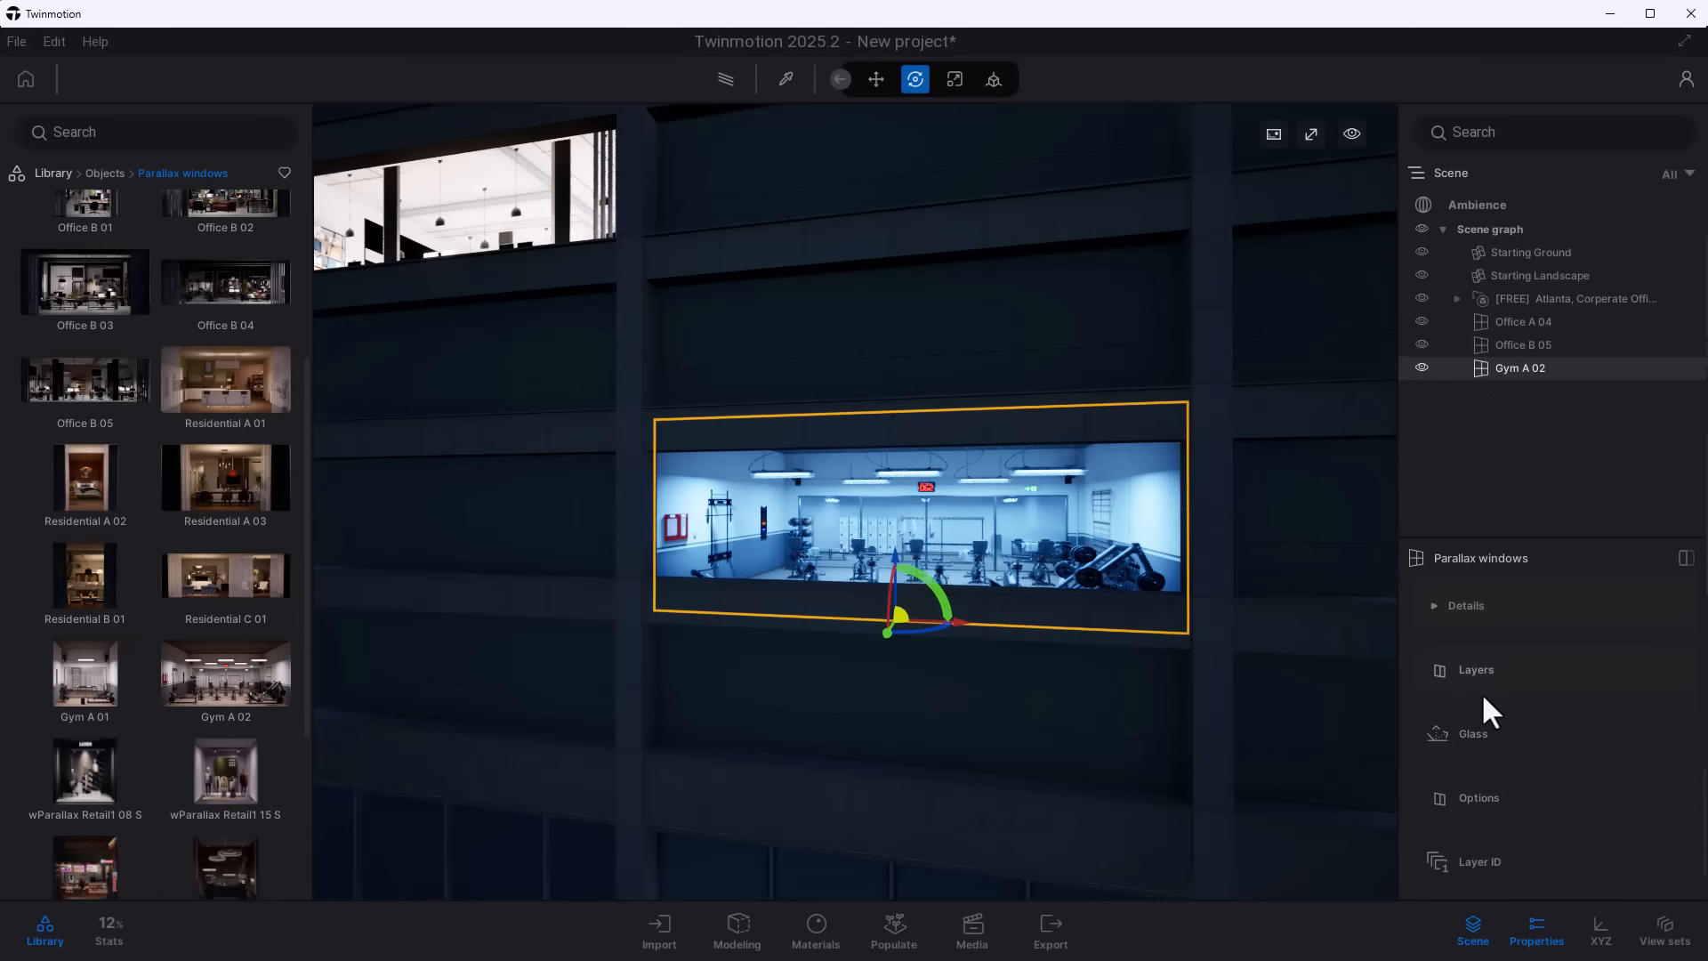
click(1470, 669)
- Enable glass on the office tower's Gym A 02 window and set its specular to 37.68%
scroll(1505, 770, down, 4)
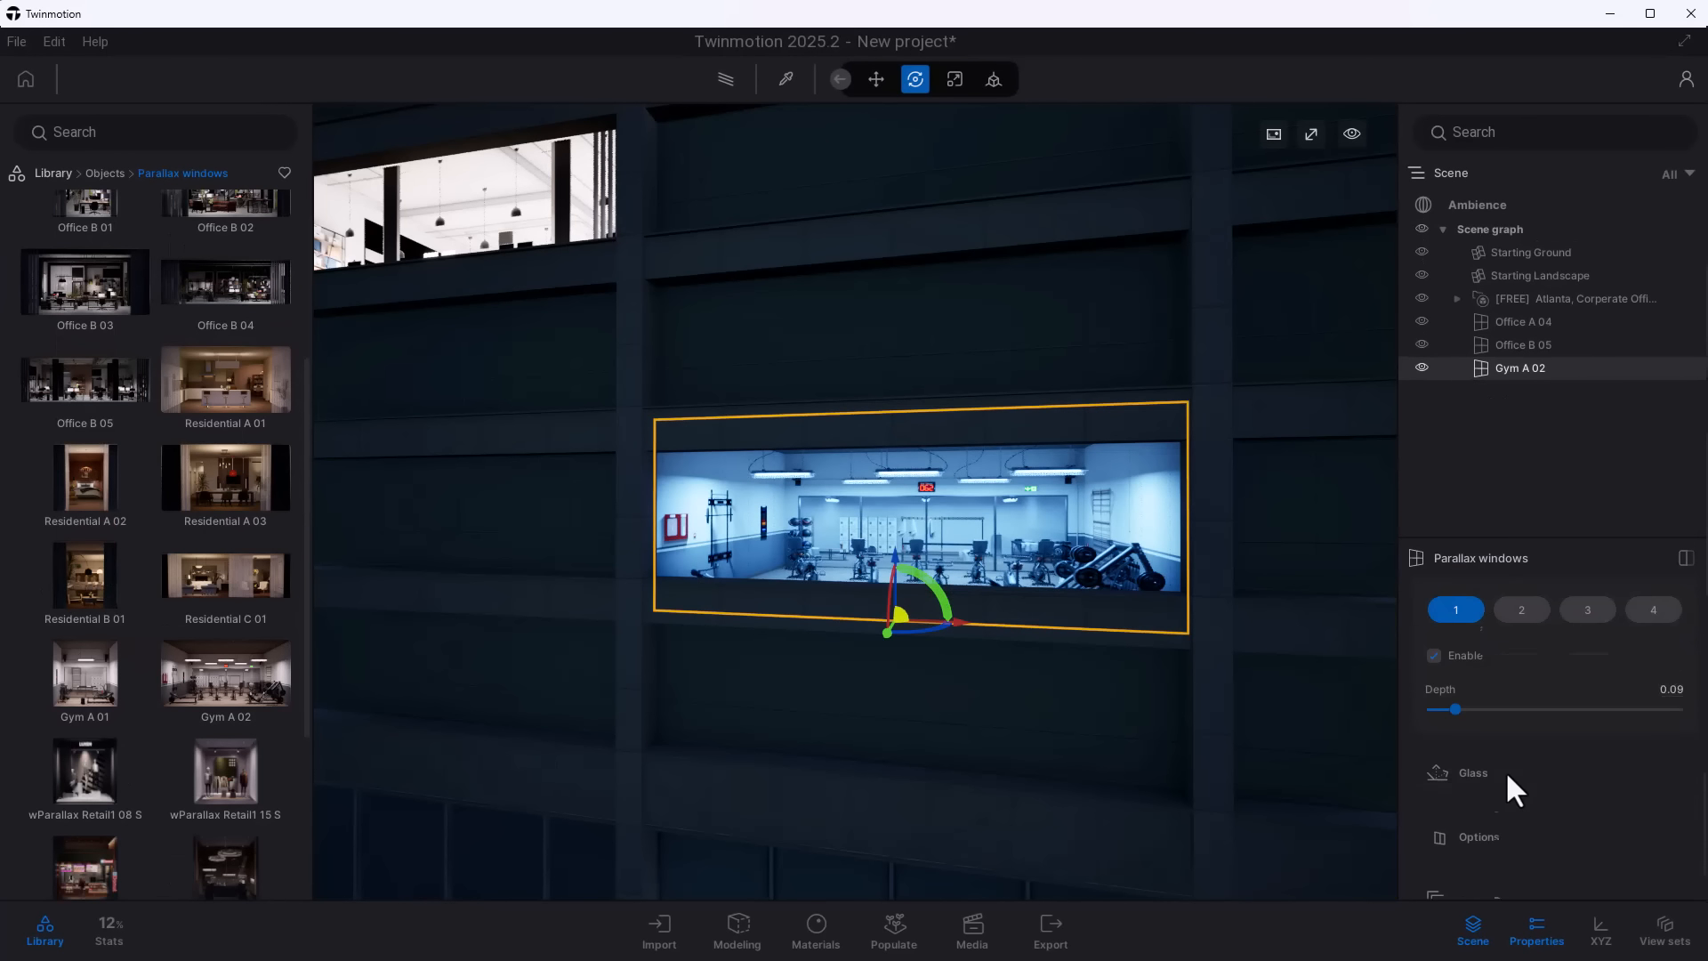
click(1505, 773)
click(1437, 793)
scroll(1540, 754, down, 4)
mouse_move(1555, 734)
mouse_down()
mouse_move(1660, 734)
mouse_move(1524, 734)
mouse_up()
scroll(1540, 789, down, 2)
- Try the corner culling options on the tower's Gym A 02 window, including Right and Both, and restore None
click(1524, 712)
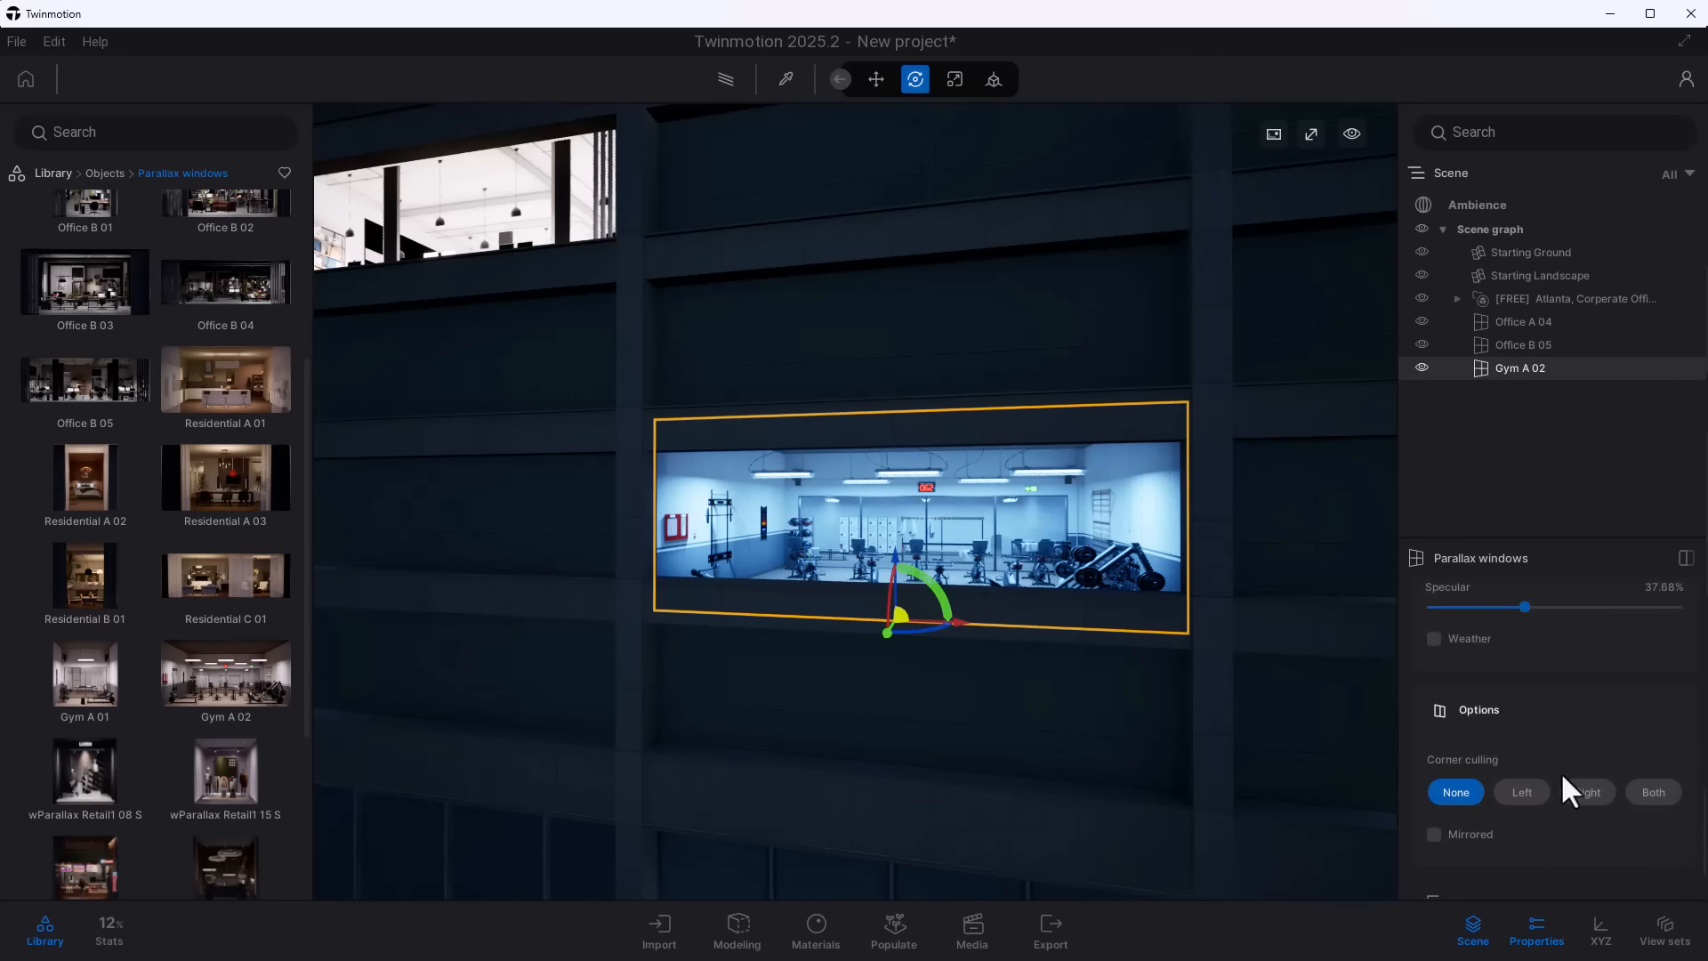
scroll(1560, 772, down, 2)
click(1523, 660)
click(1605, 663)
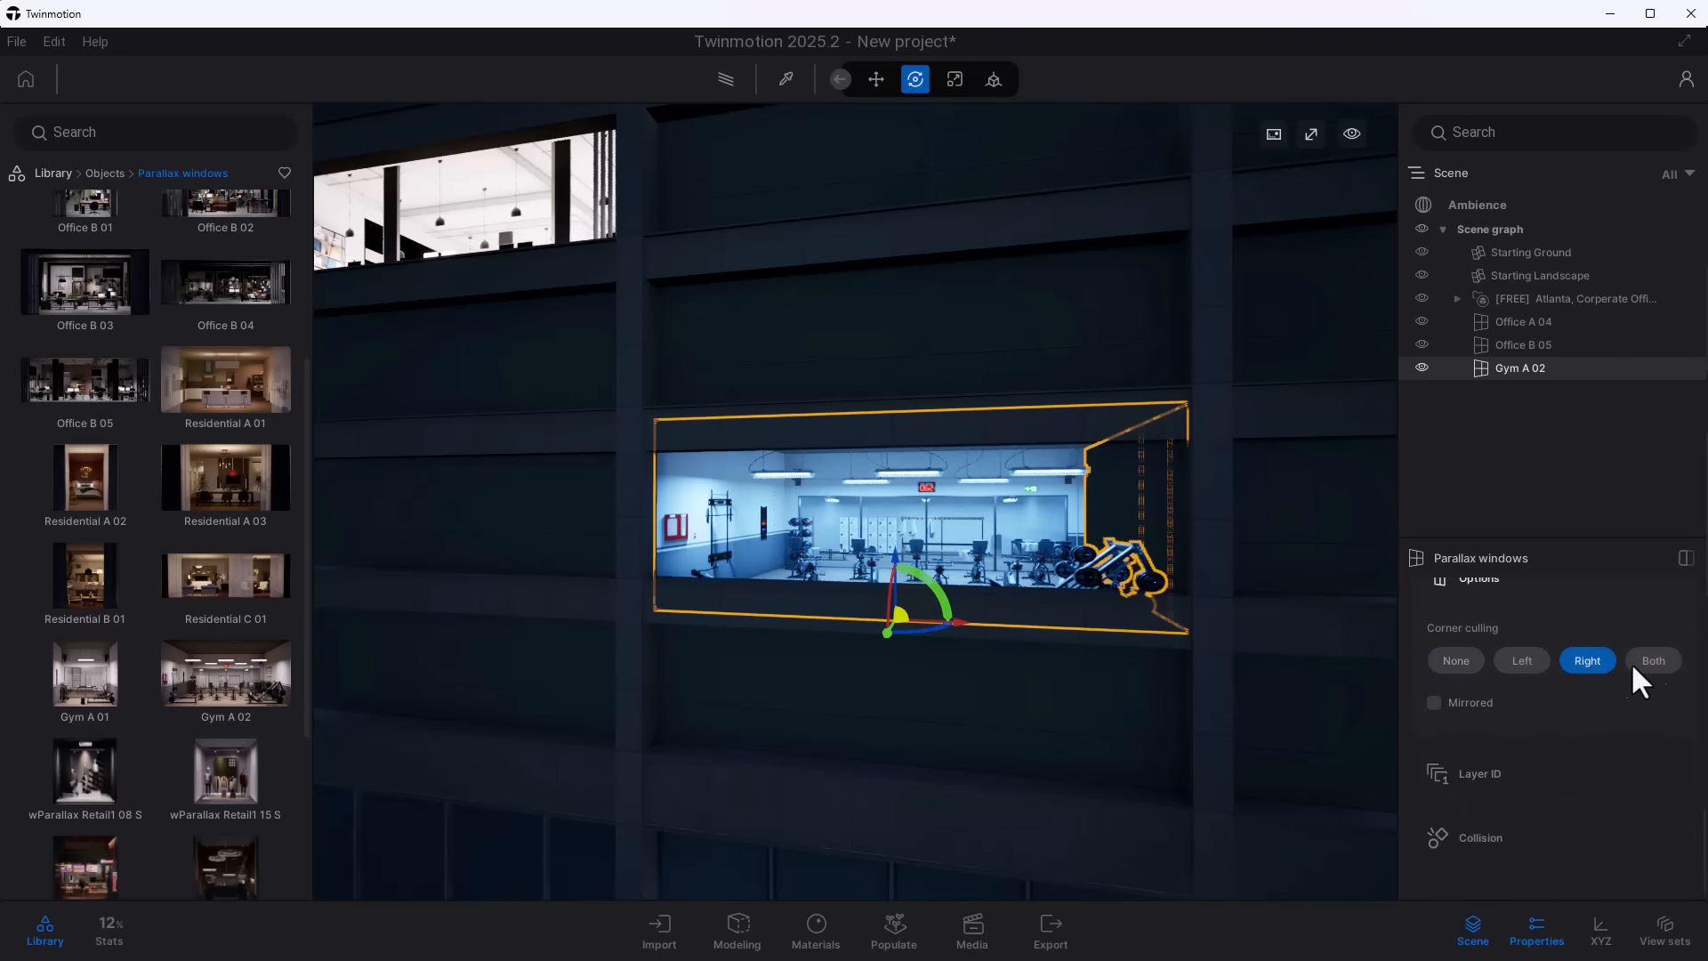
click(1656, 660)
click(1459, 660)
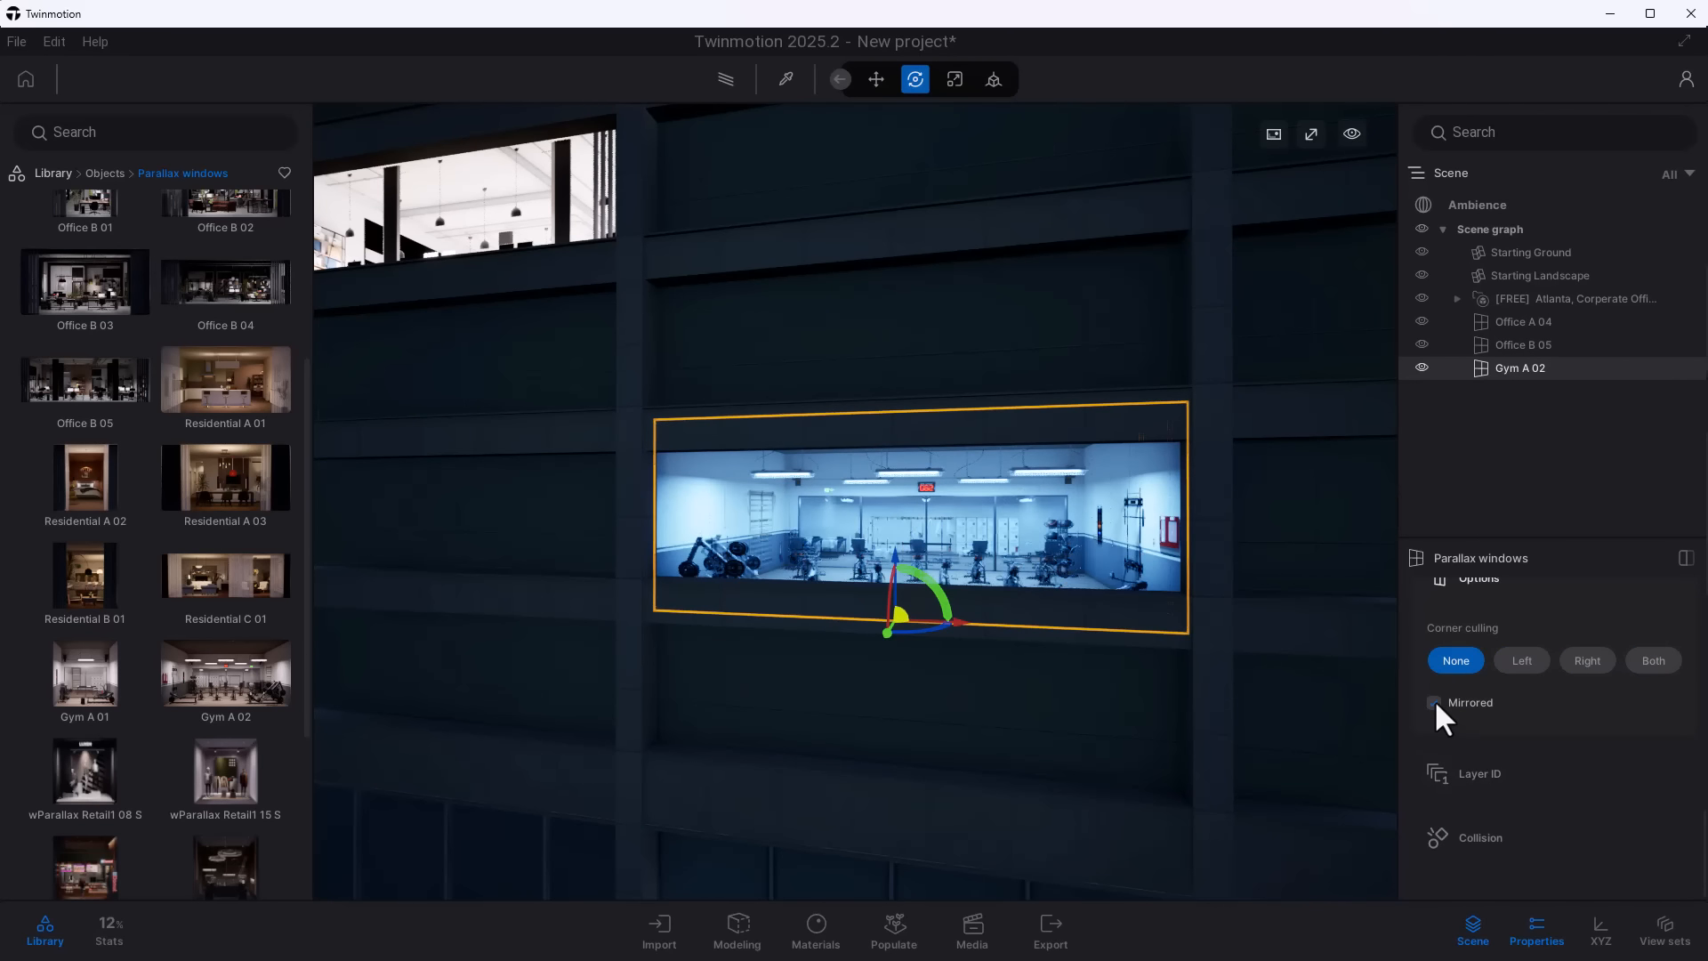
- Examine the lit parallax windows on the dark office tower facade from several angles and distances
right_drag(823, 695, 968, 708)
key(a)
key(s)
key(e)
key(s)
key(e)
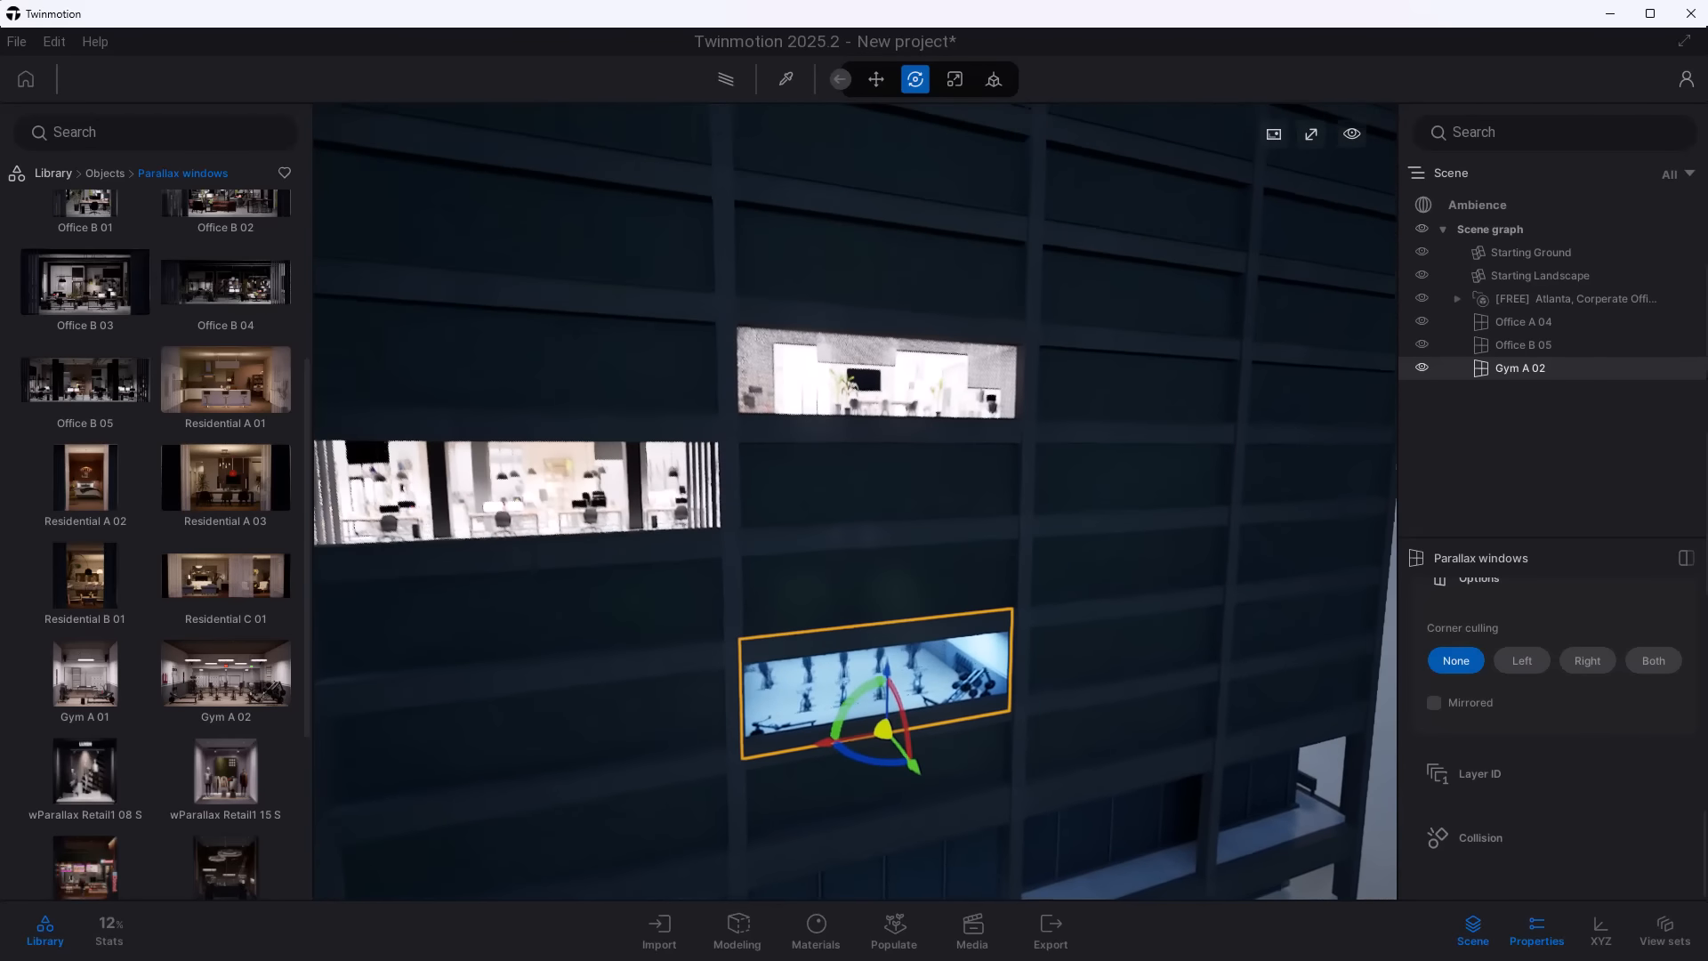
key(x)
key(s)
key(e)
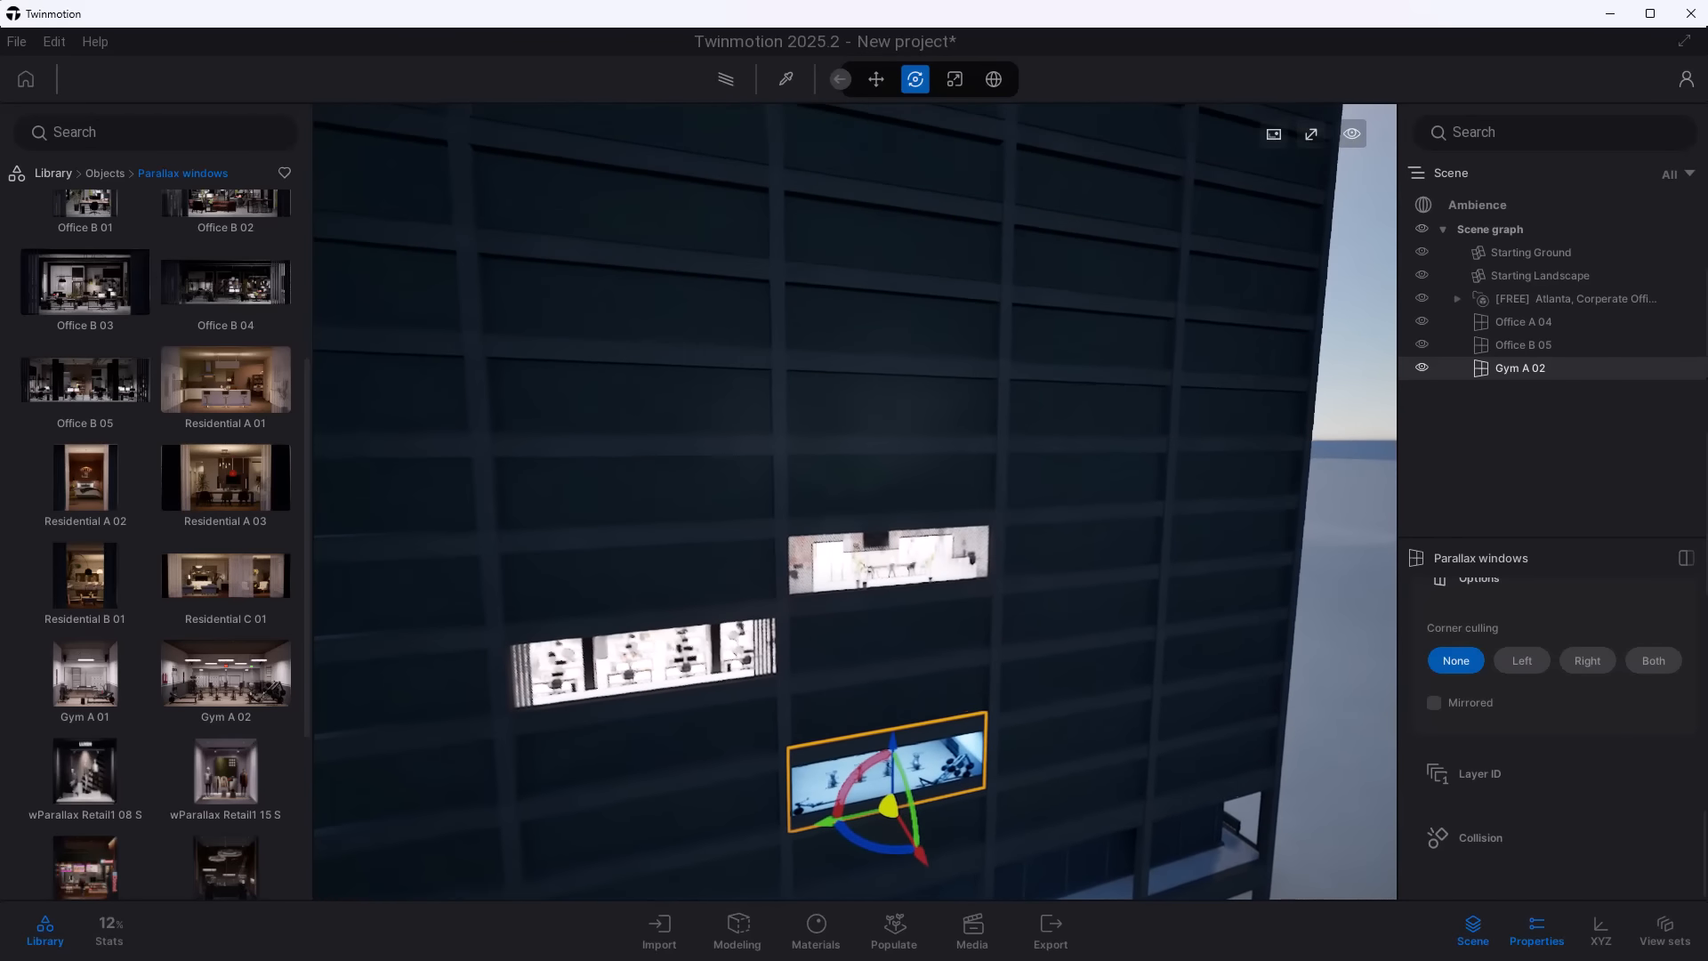
key(x)
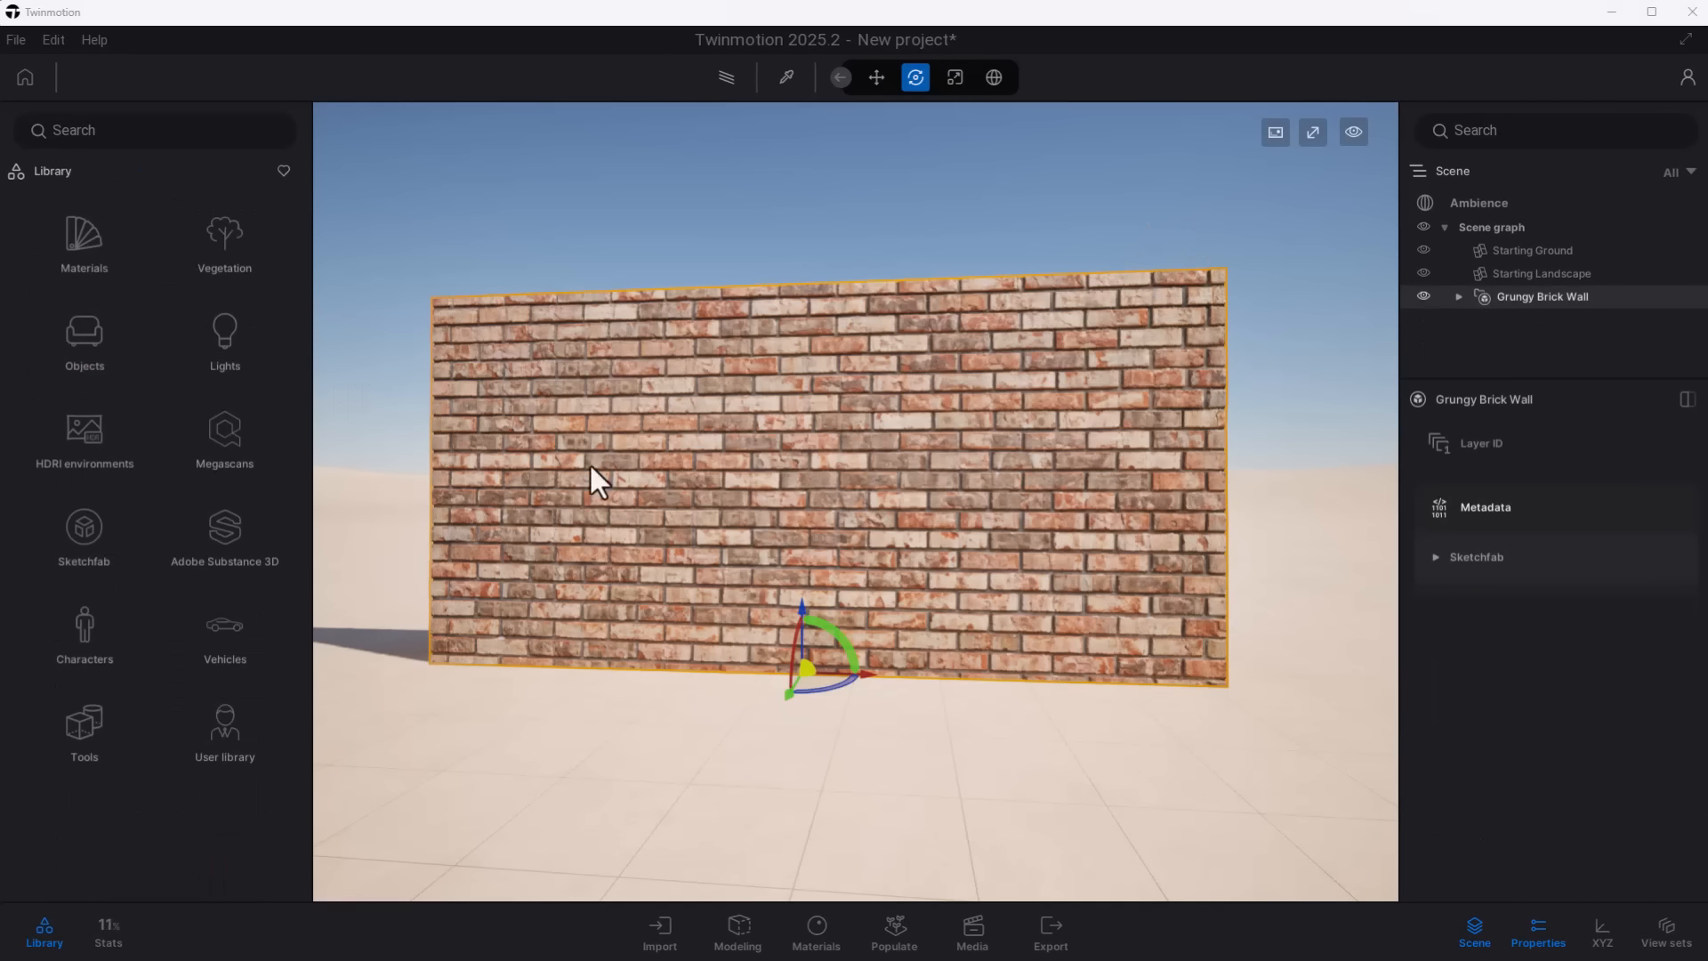
- Place the wParallax Retail2 02 S parallax window on the face of the Grungy Brick Wall
click(106, 356)
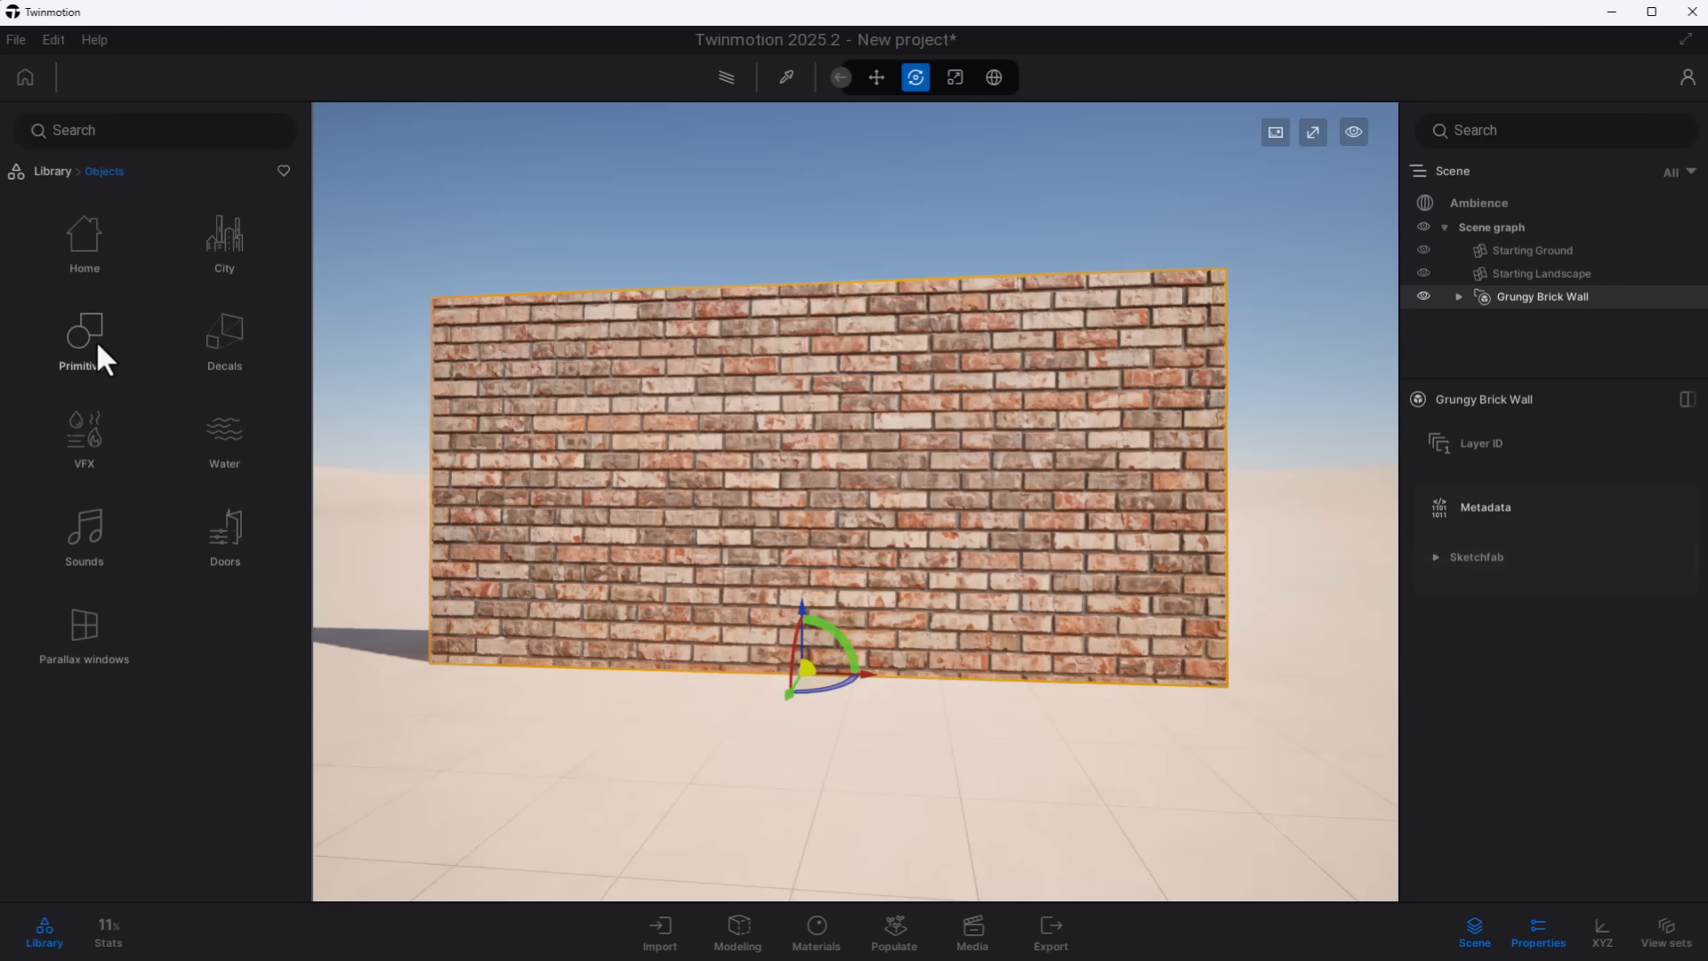
click(84, 633)
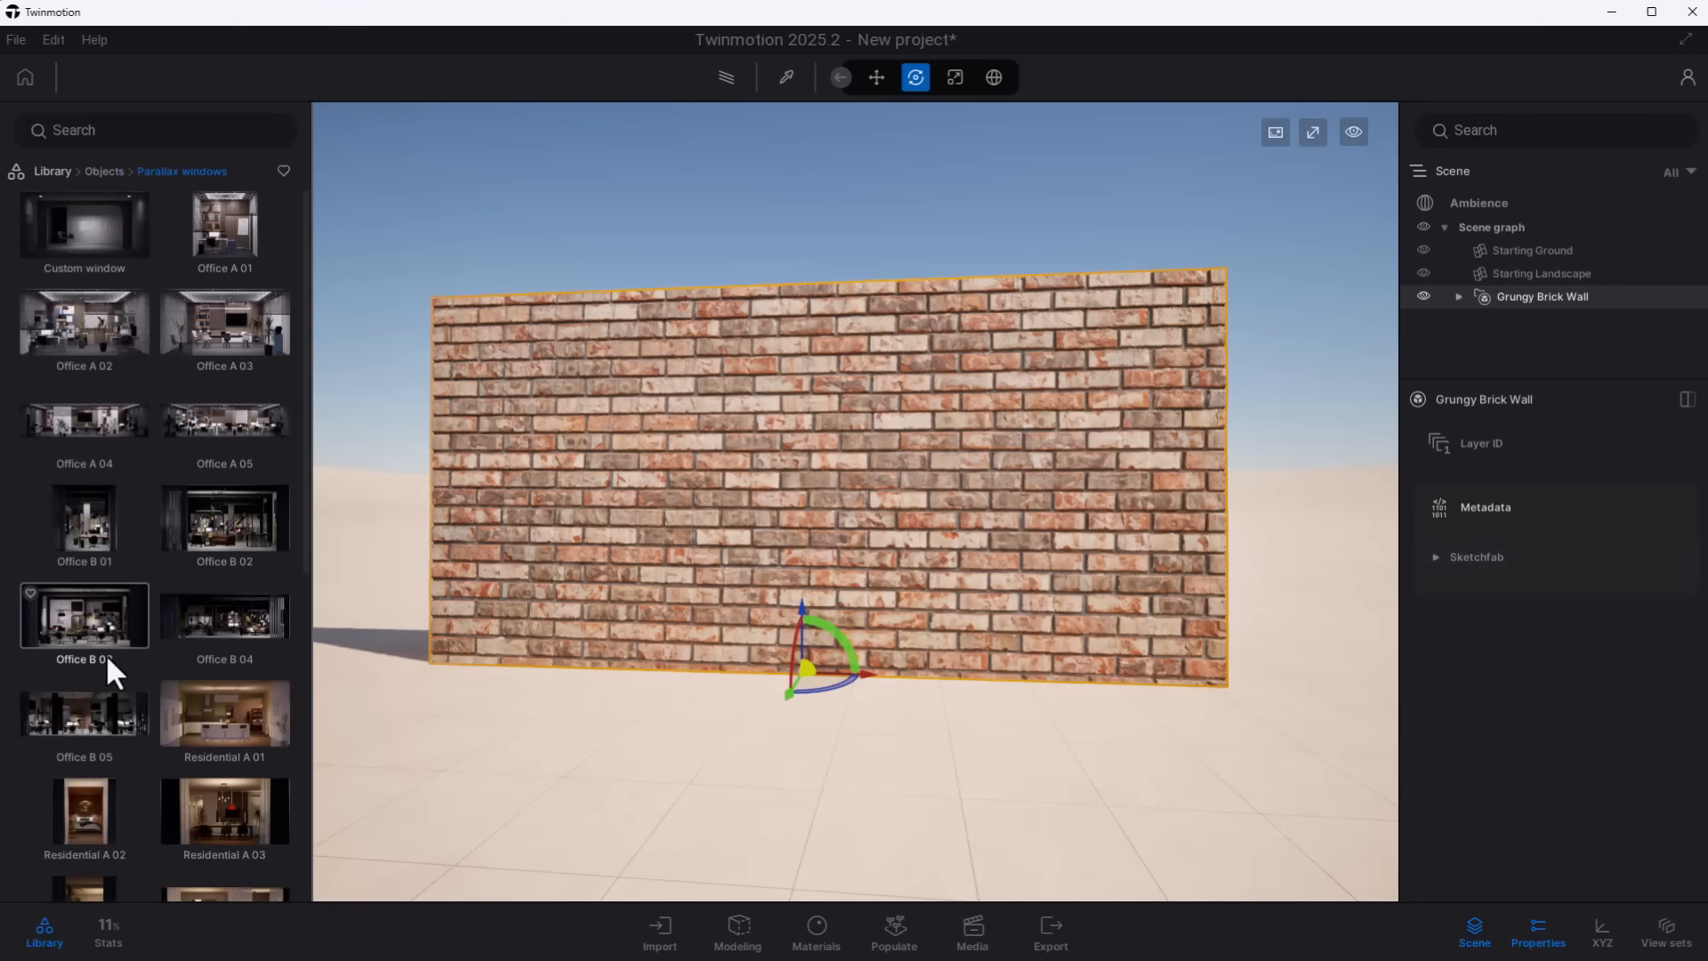
scroll(105, 654, down, 6)
drag(111, 659, 674, 655)
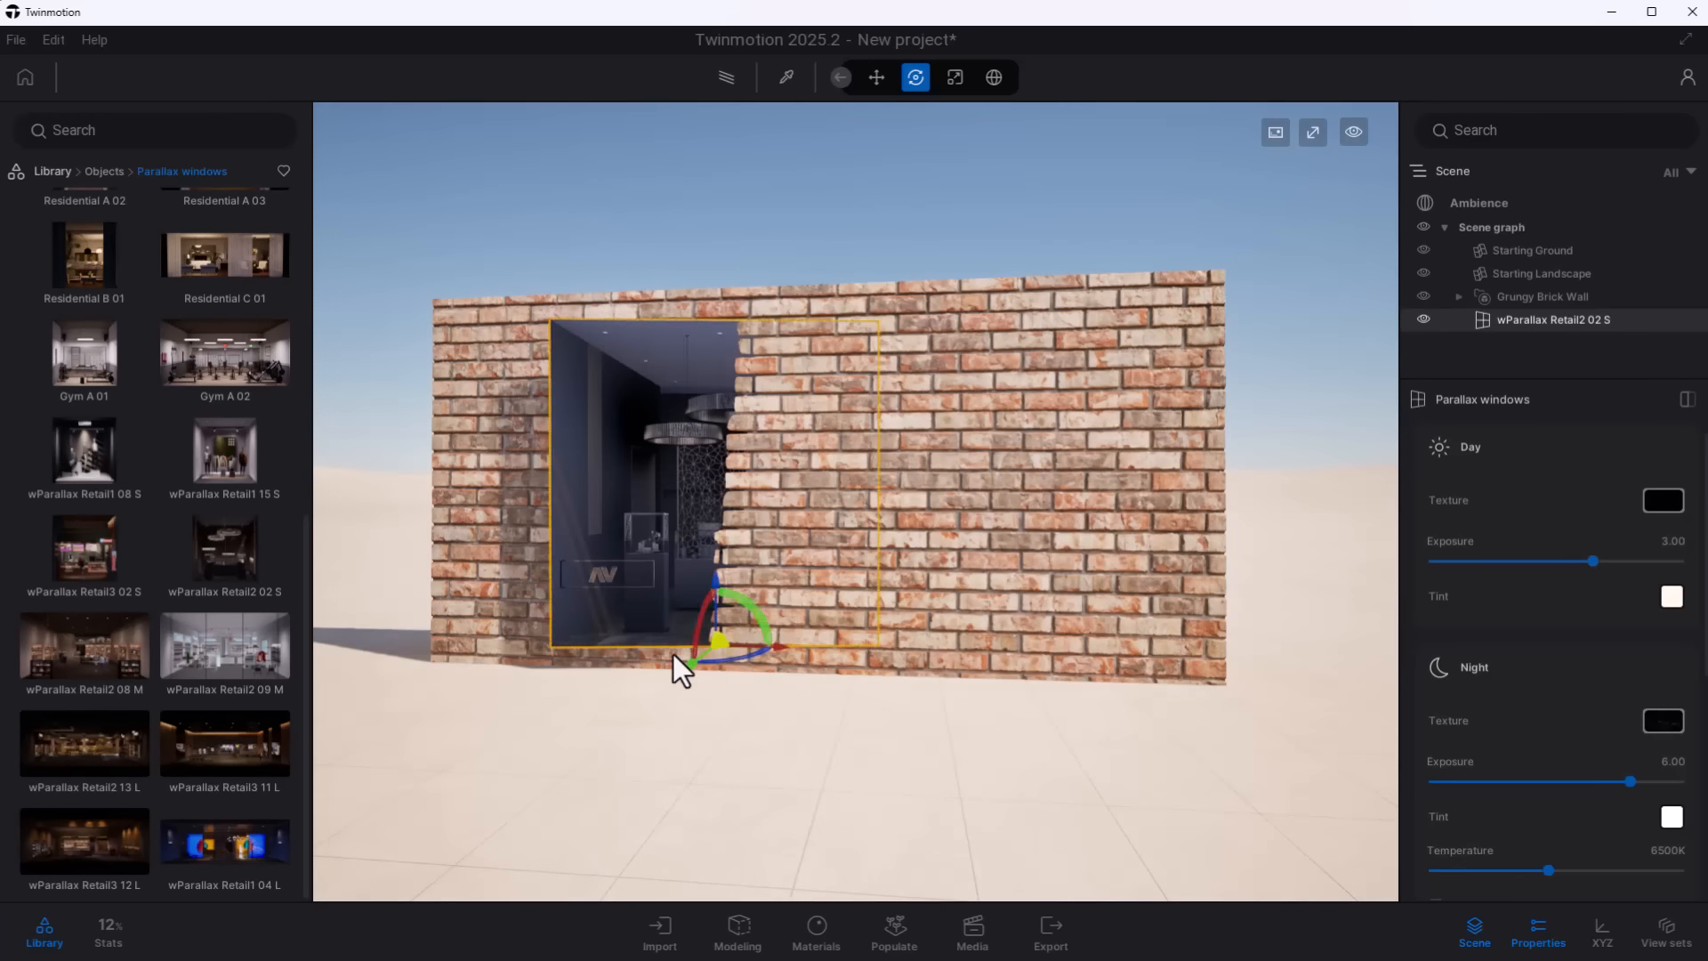
scroll(674, 654, up, 3)
shift+middle_drag(530, 765, 1023, 739)
drag(1135, 724, 1081, 724)
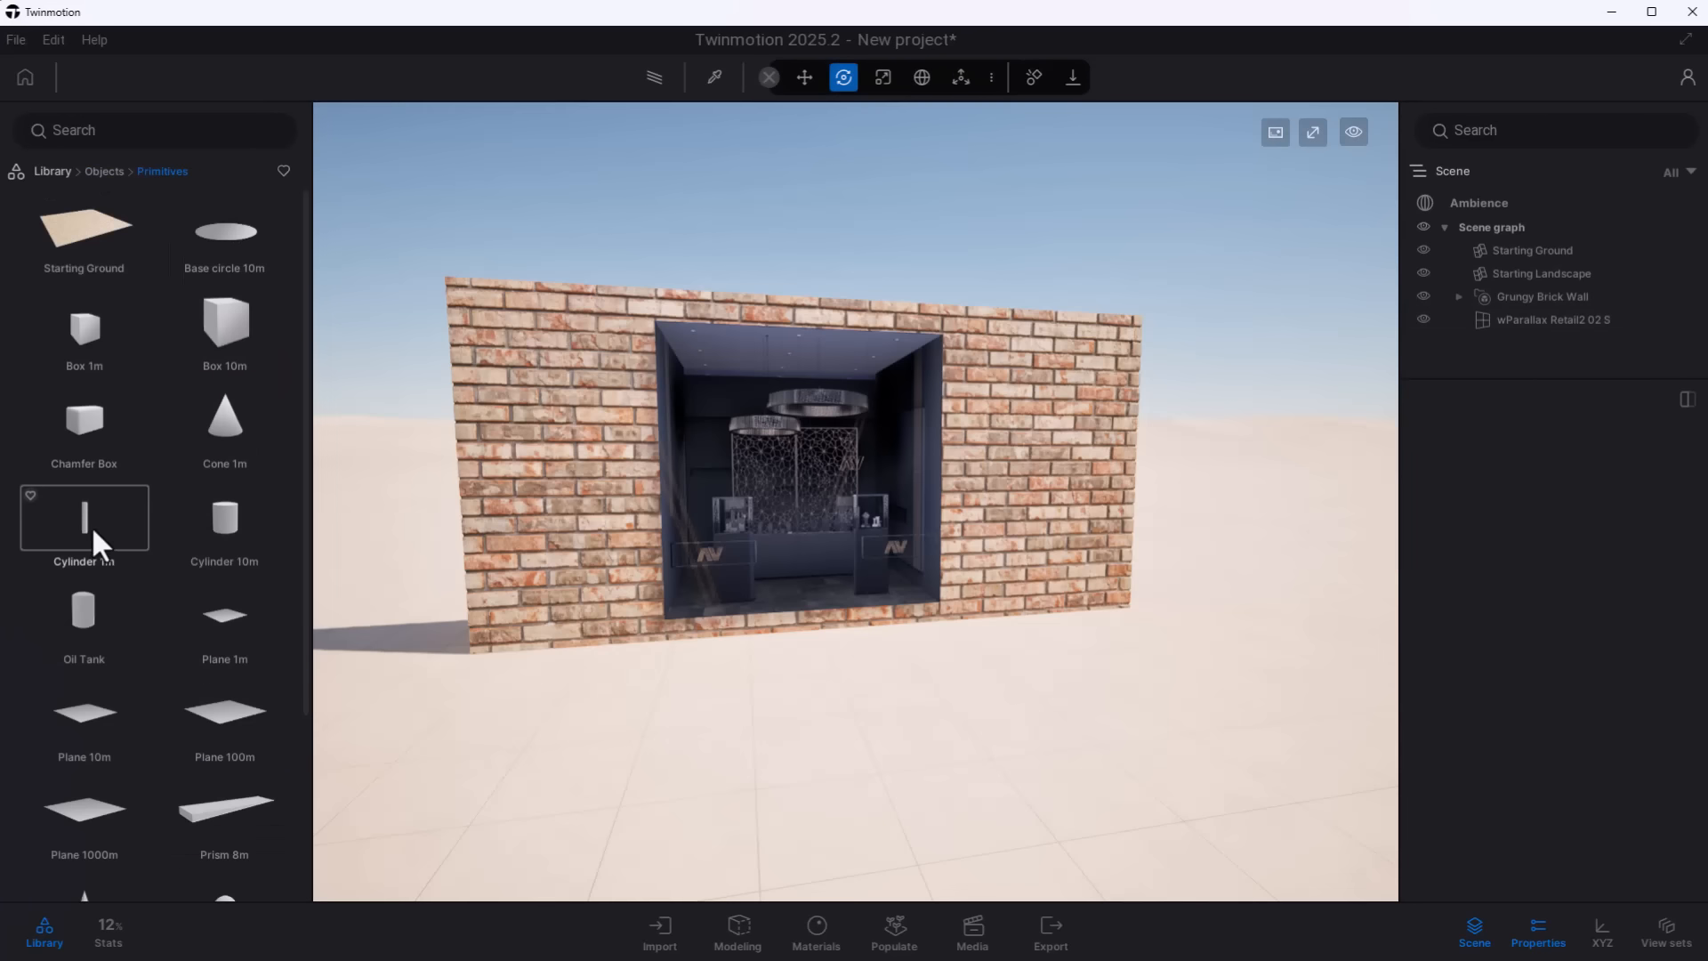
- Add two Cylinder 1m primitives as columns in front of the brick wall's parallax window
drag(91, 534, 686, 638)
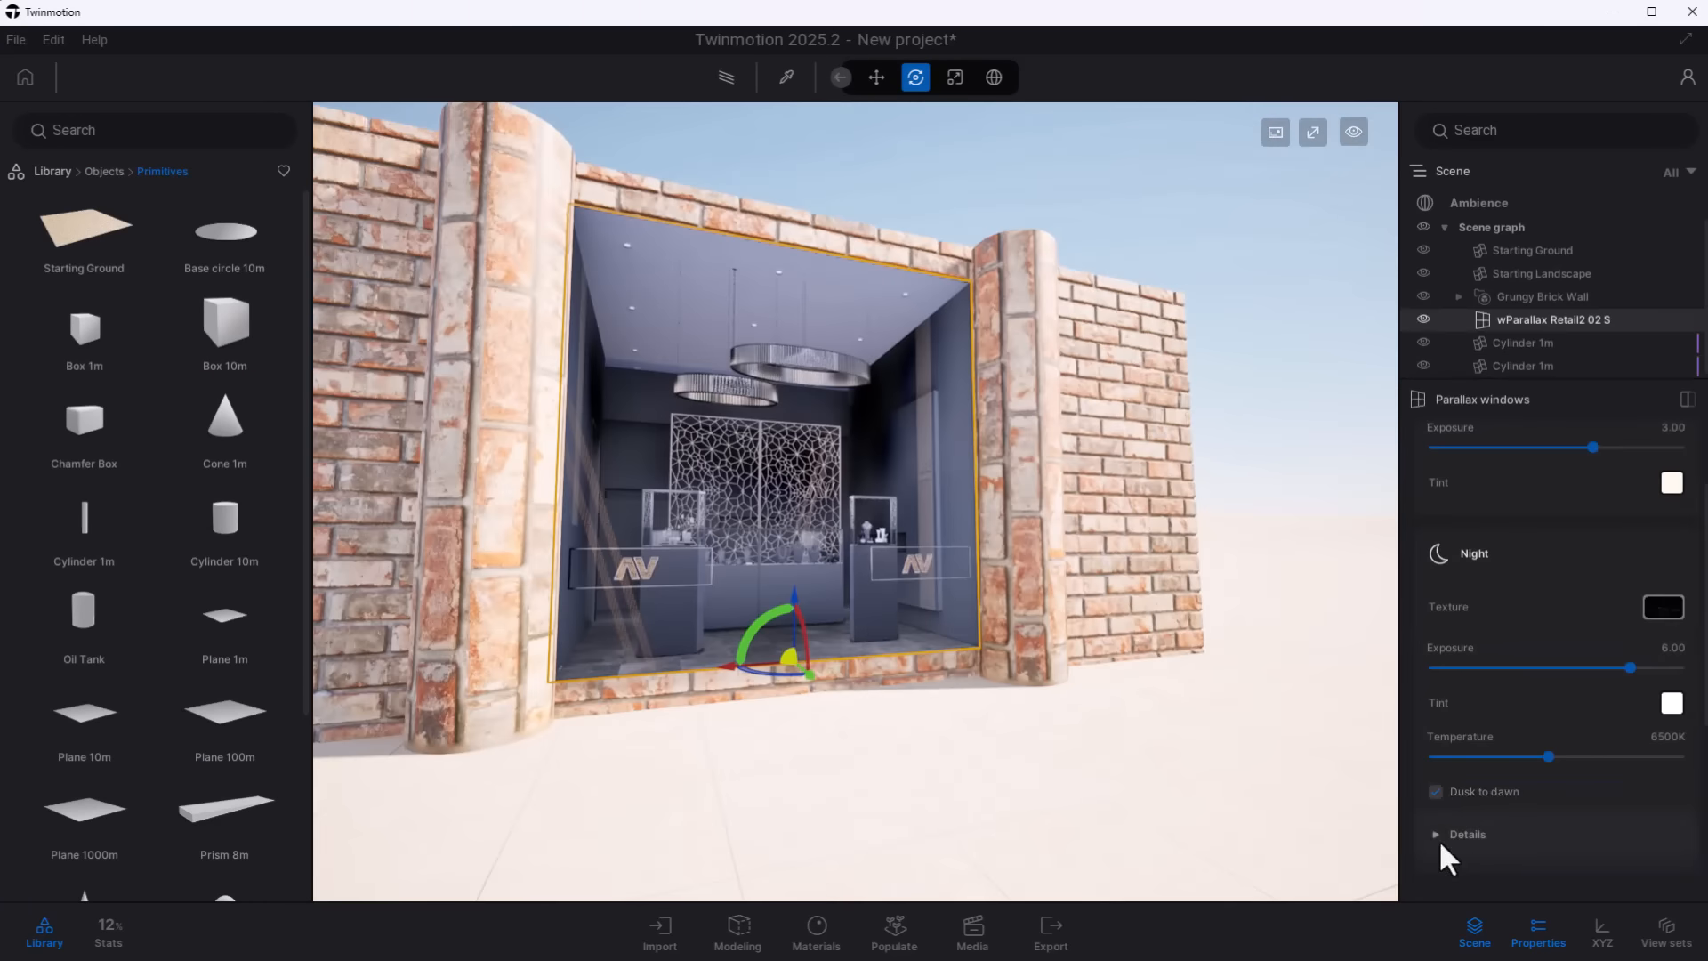
click(1441, 845)
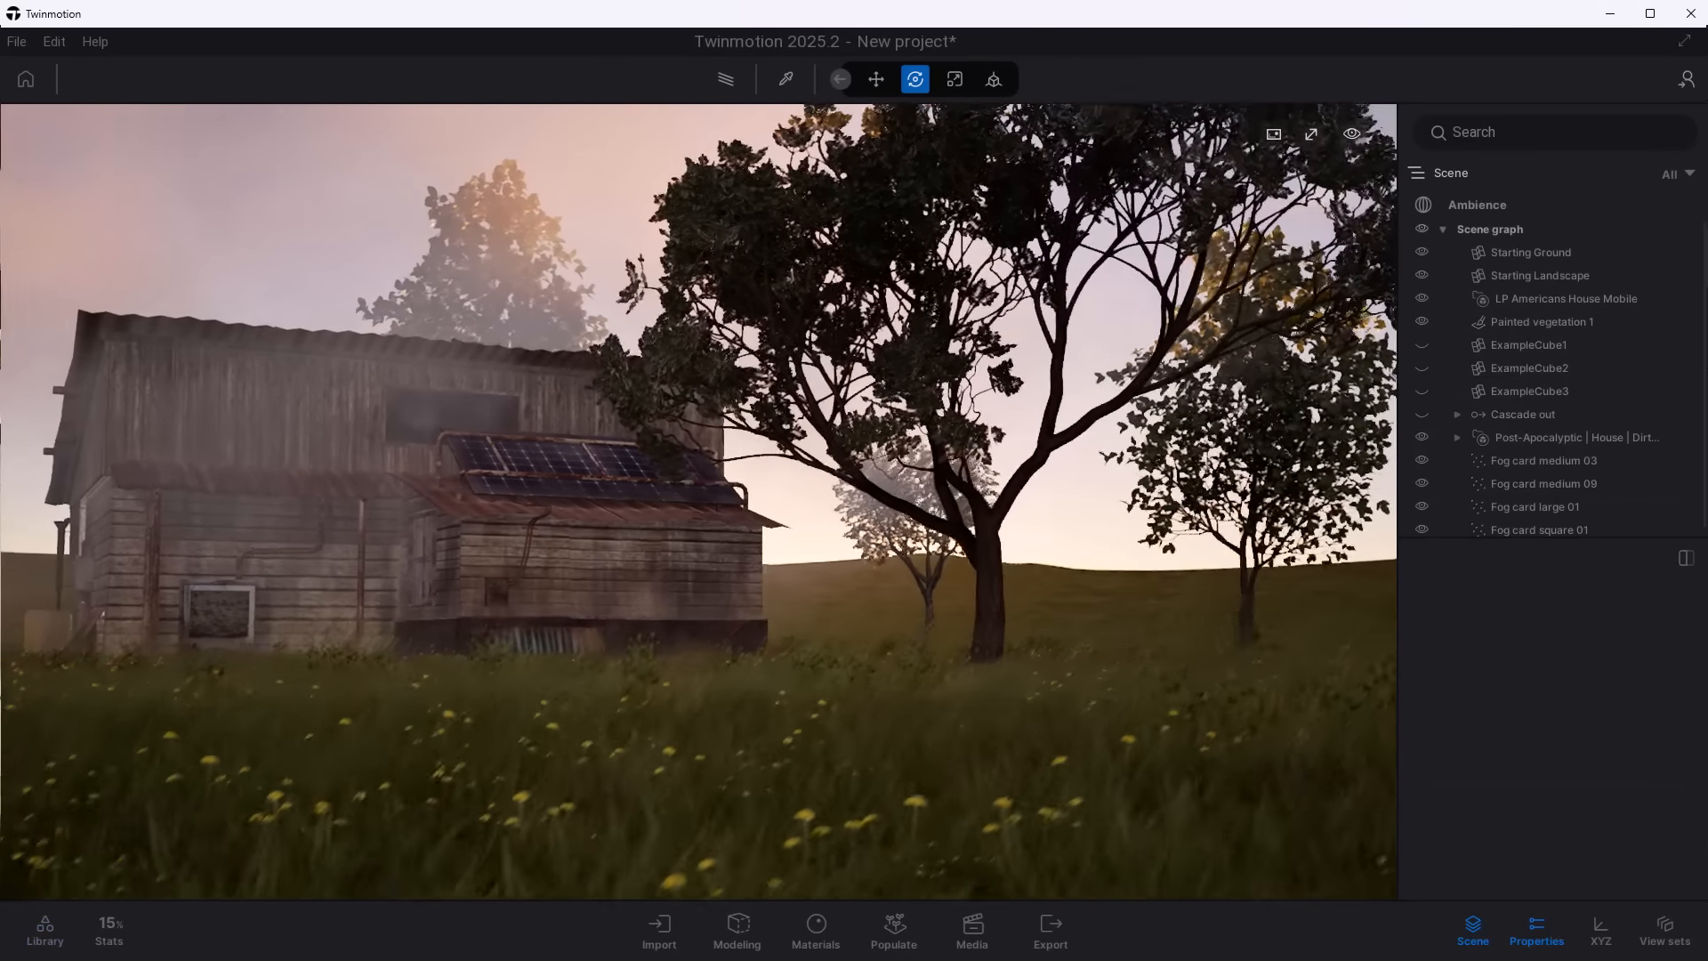
key(e)
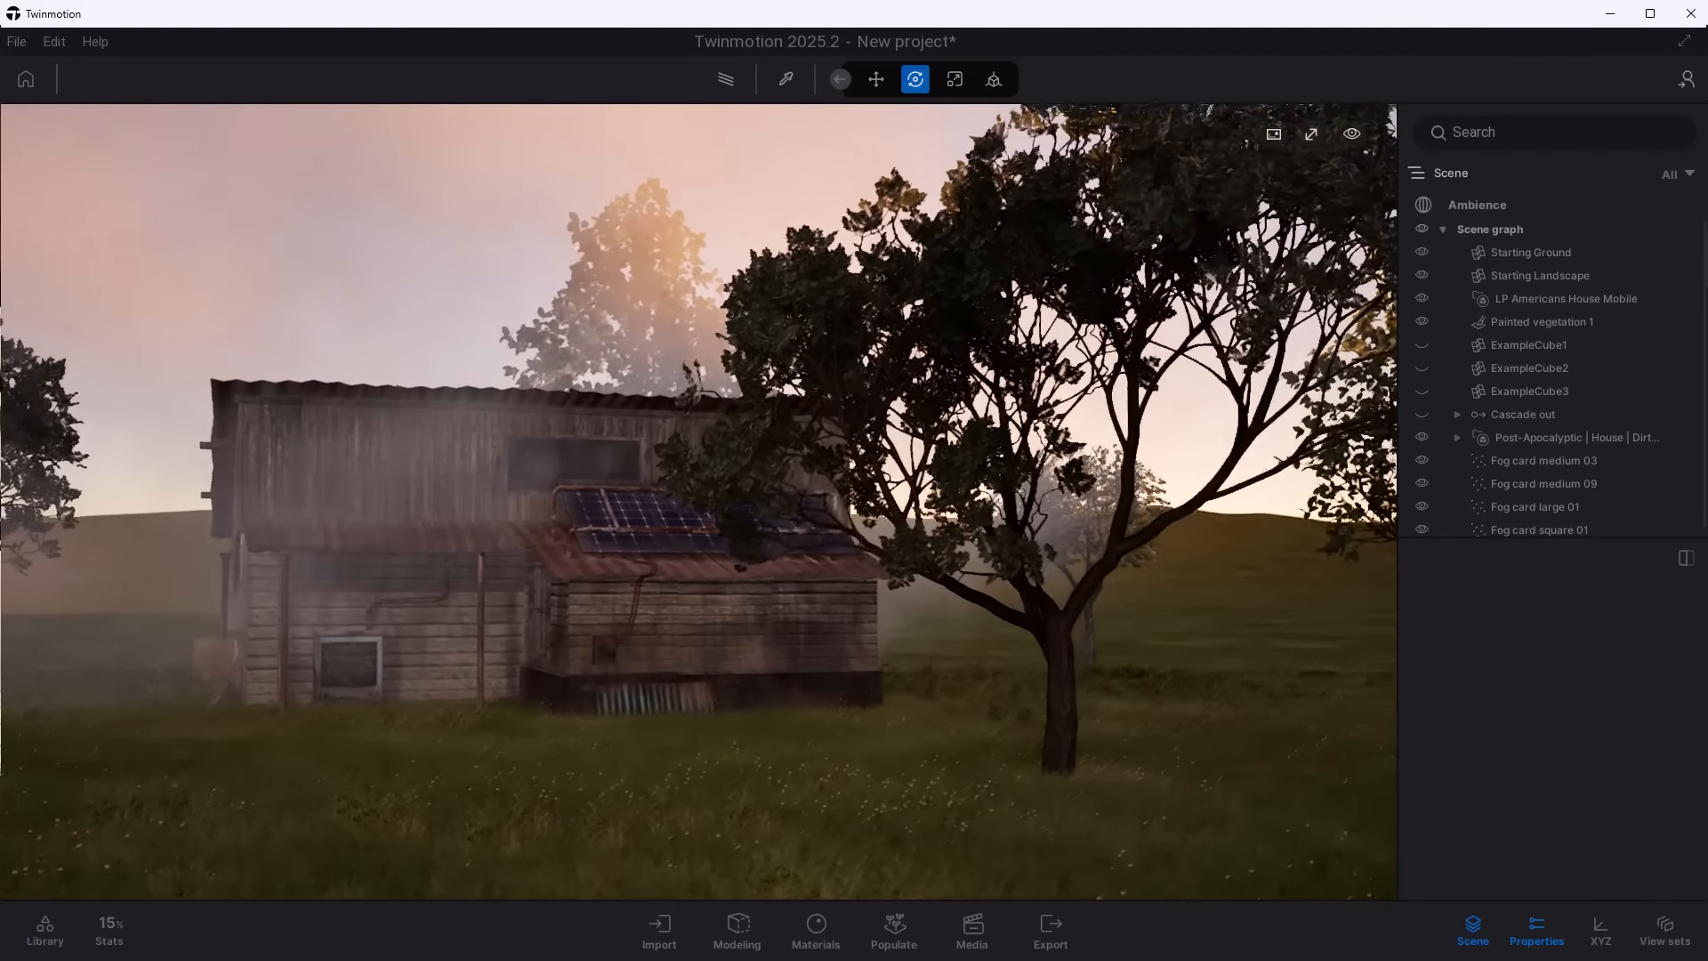
key(d)
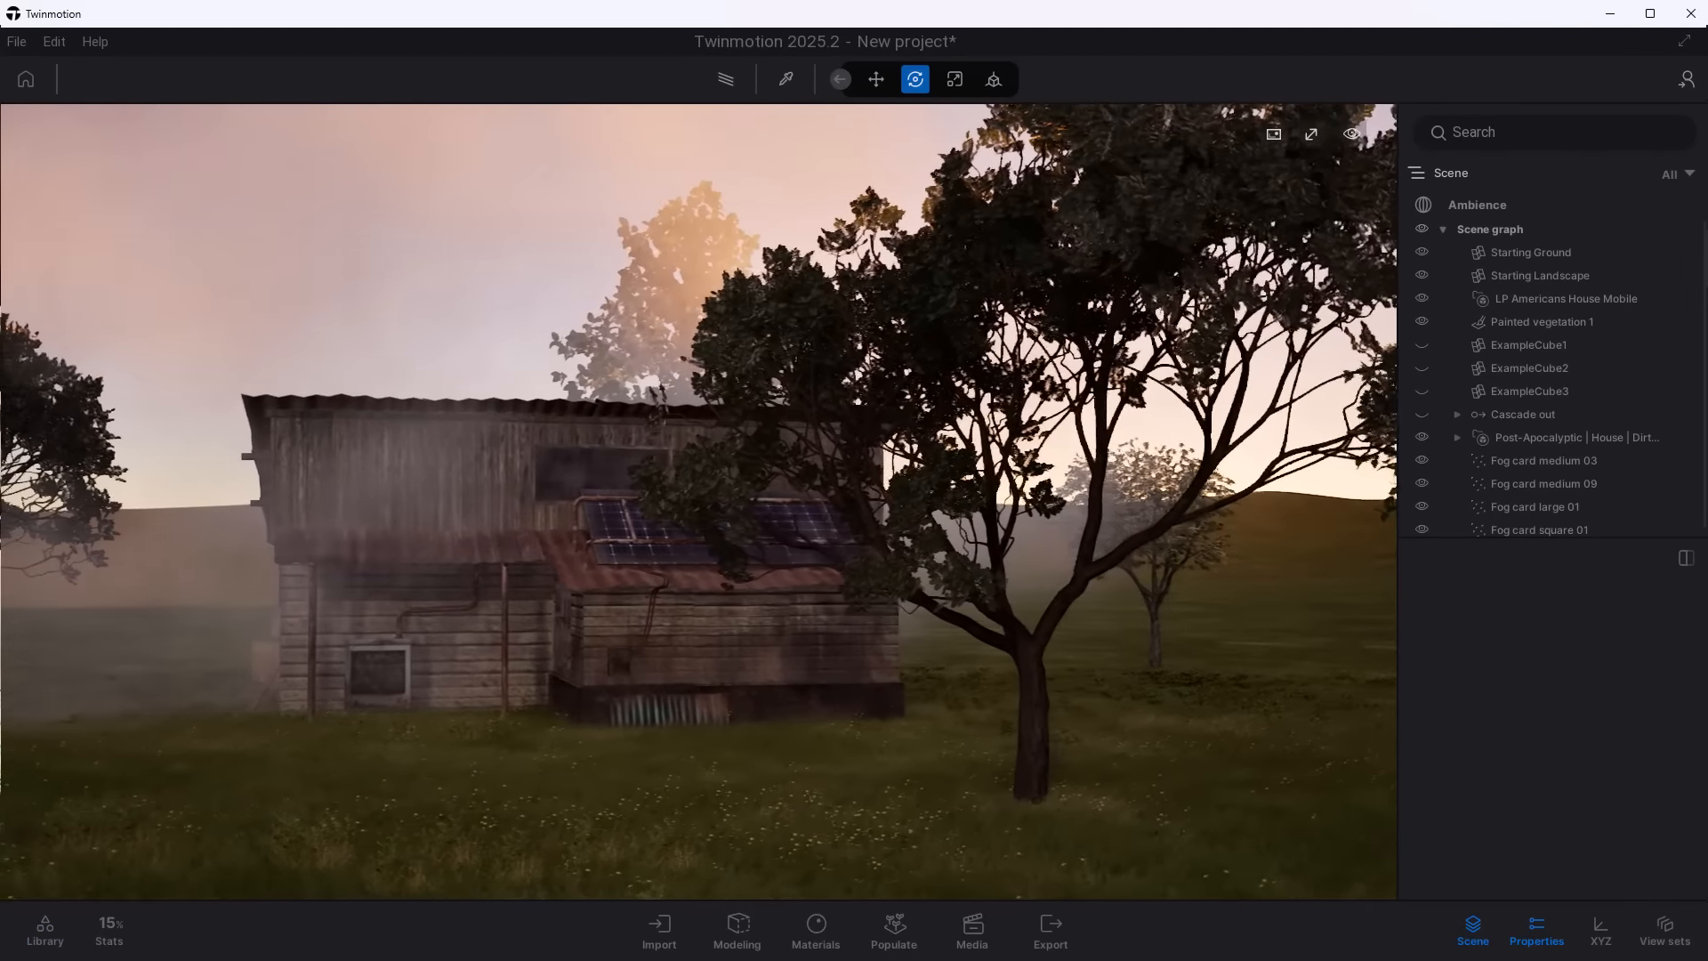
key(d)
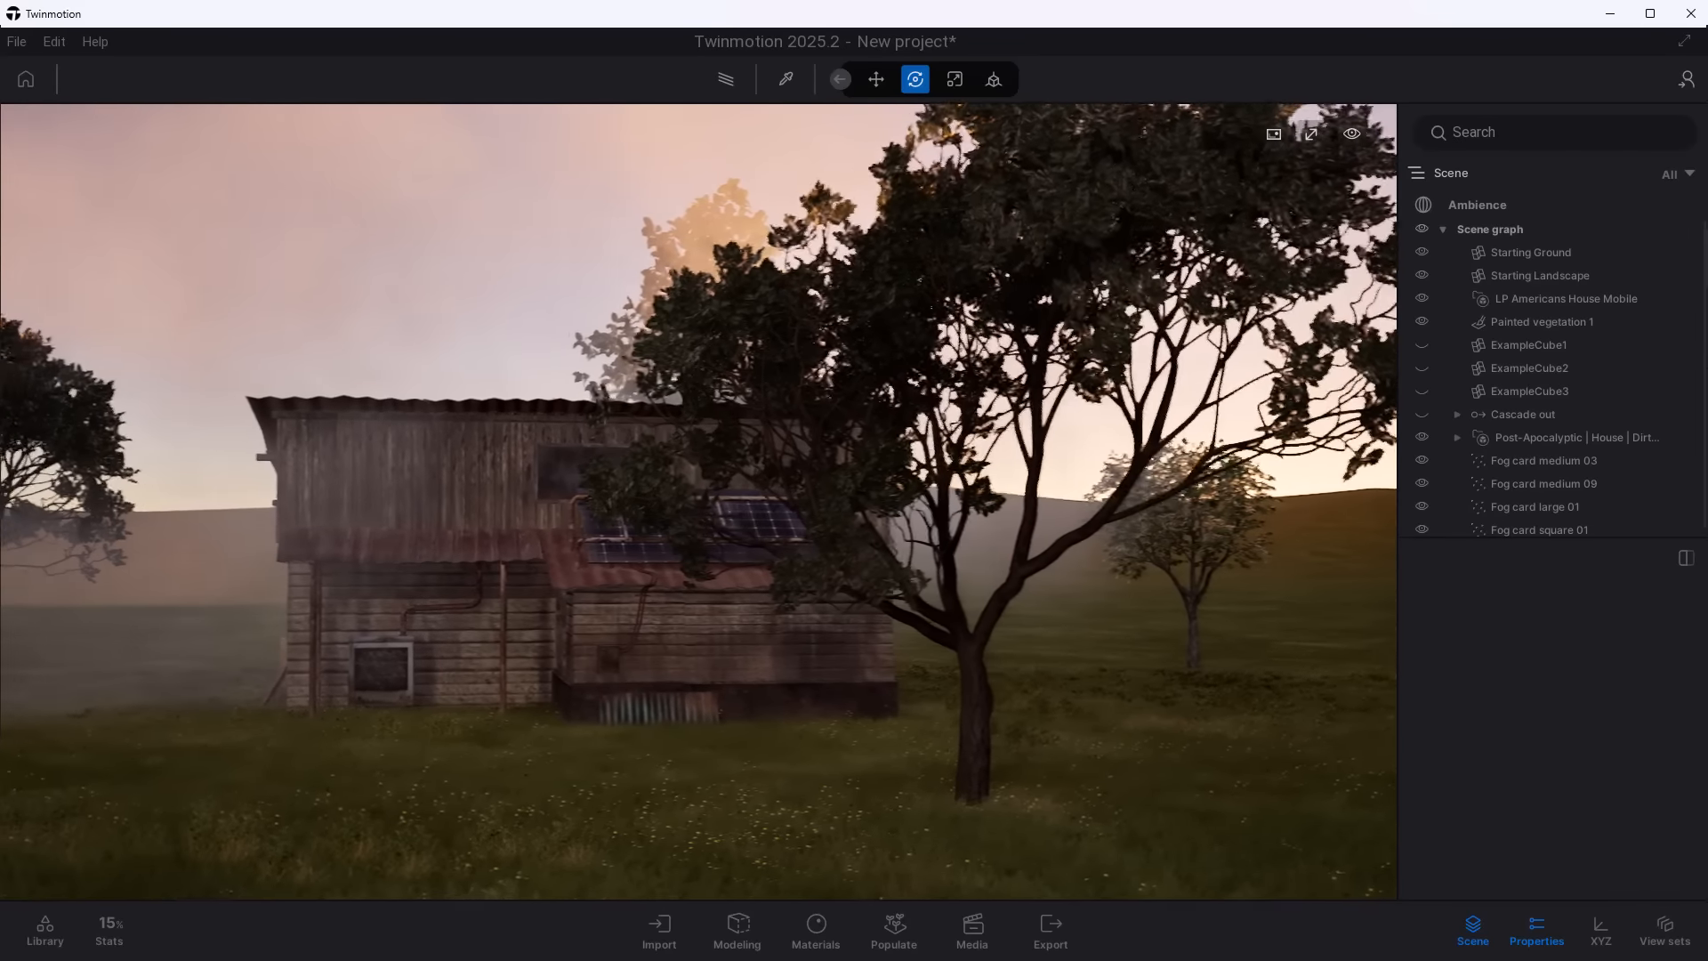
key(Left)
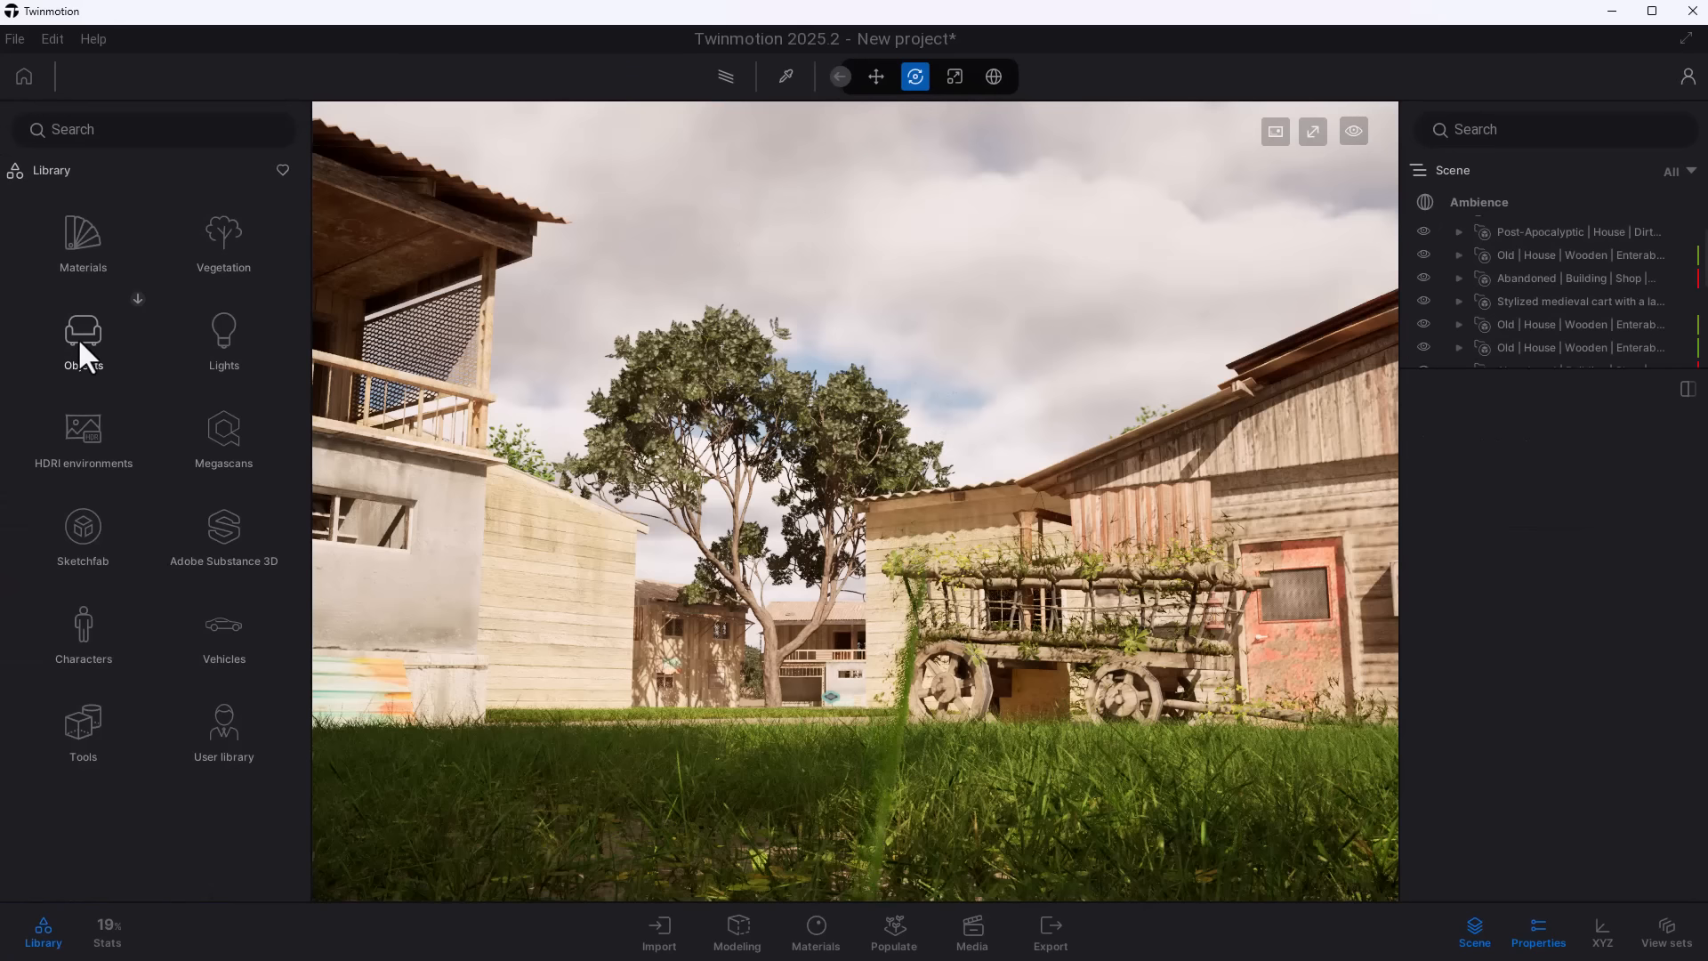
- Add Fog card medium 09, Fog card medium 07 and Fog card medium 05 from the VFX objects to the yard between the houses
click(80, 341)
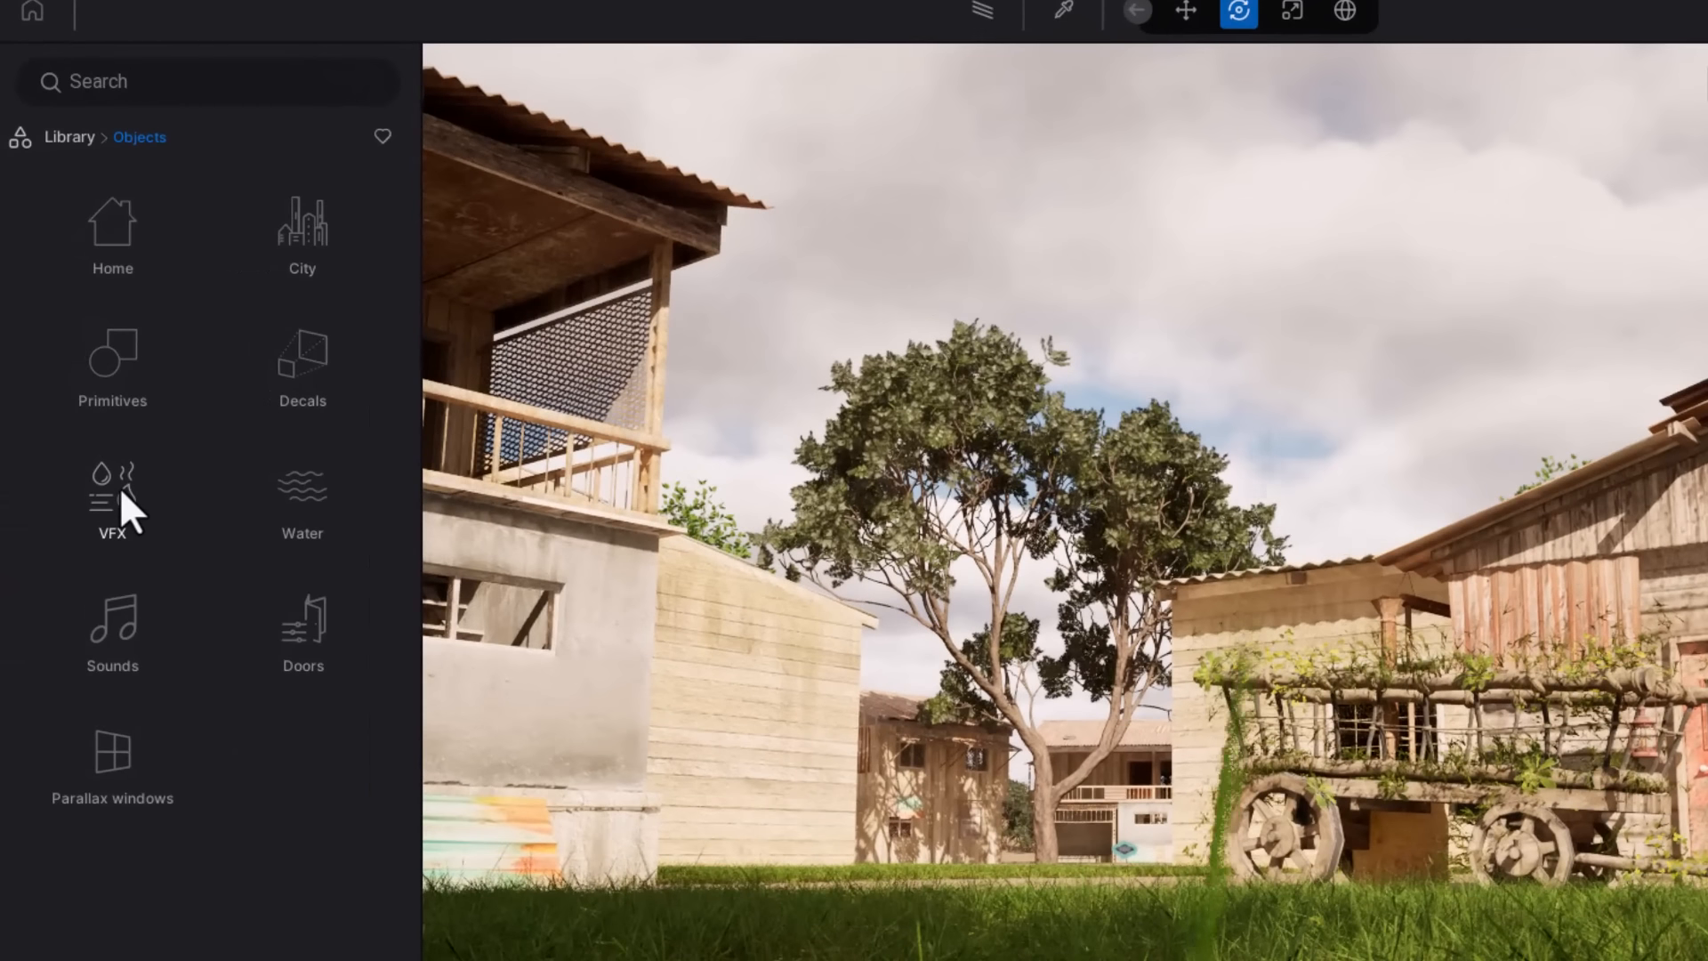
click(119, 487)
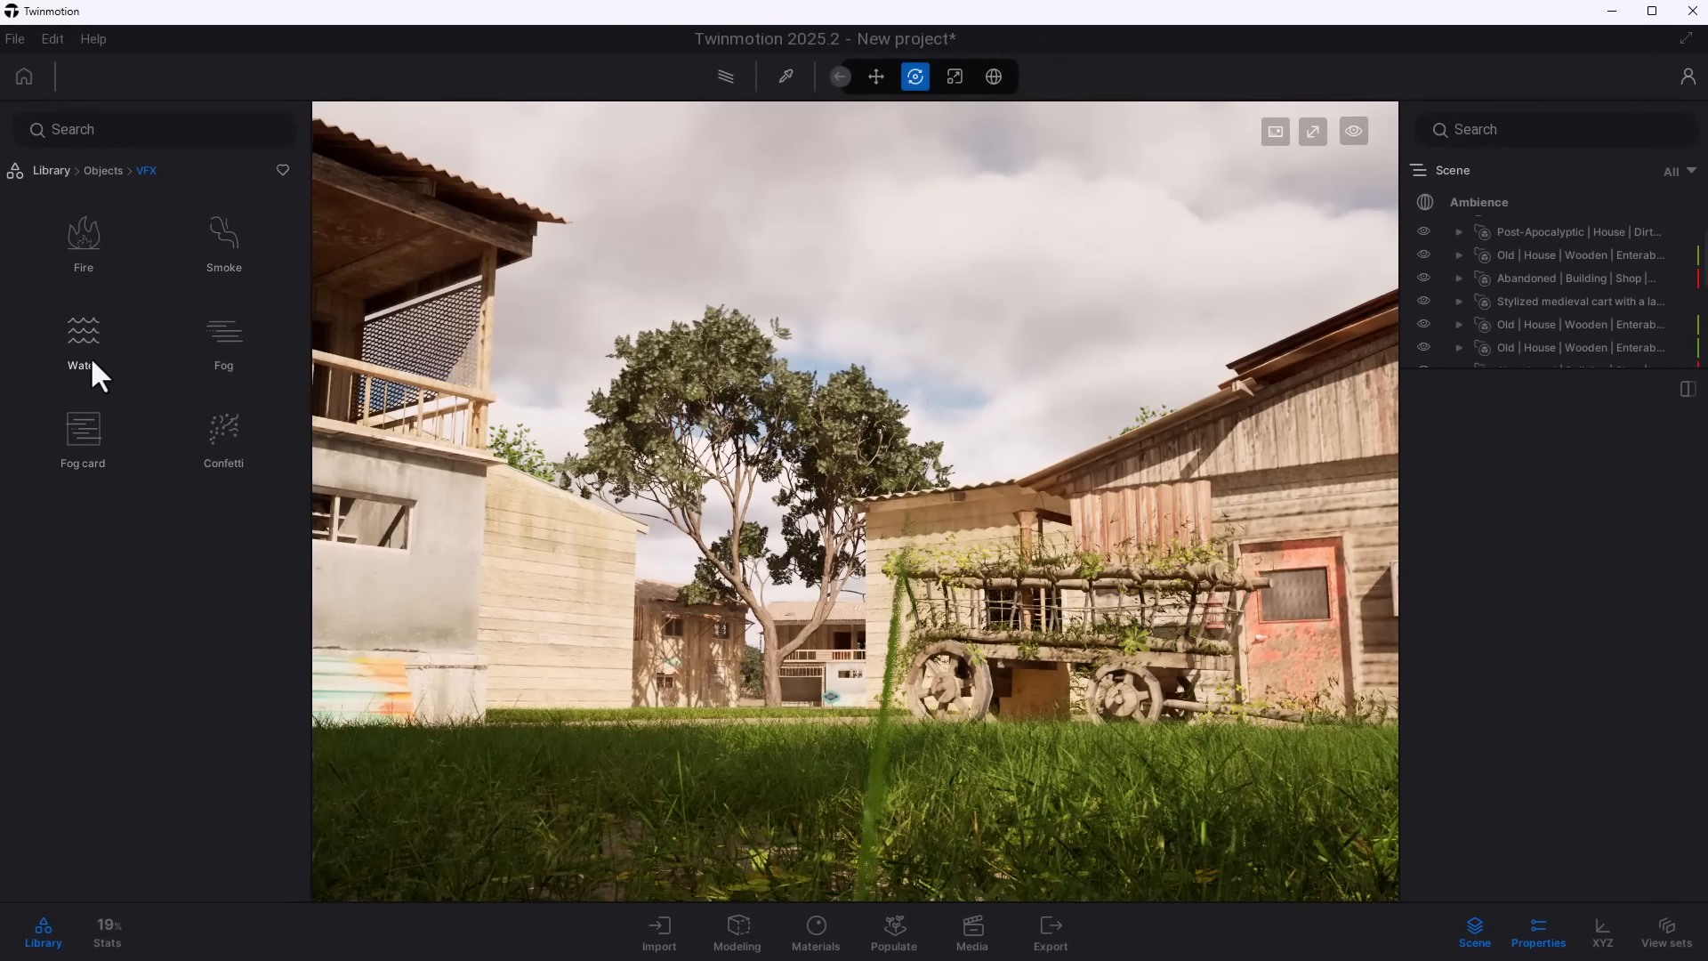
click(92, 427)
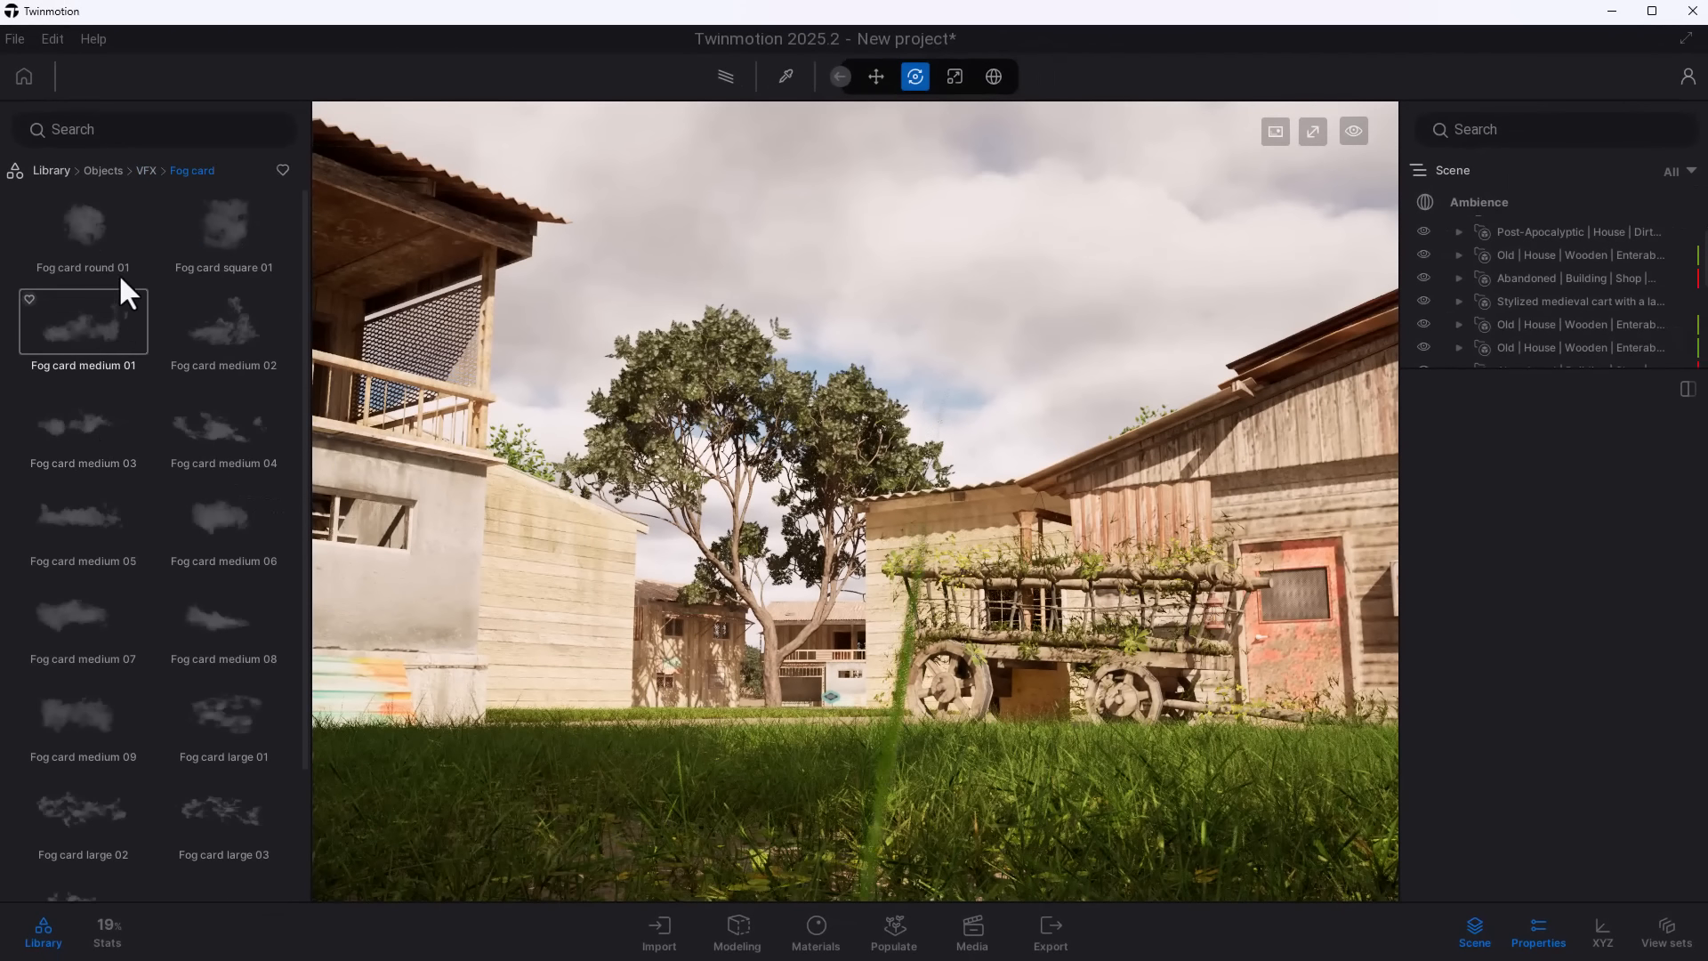
scroll(109, 472, down, 2)
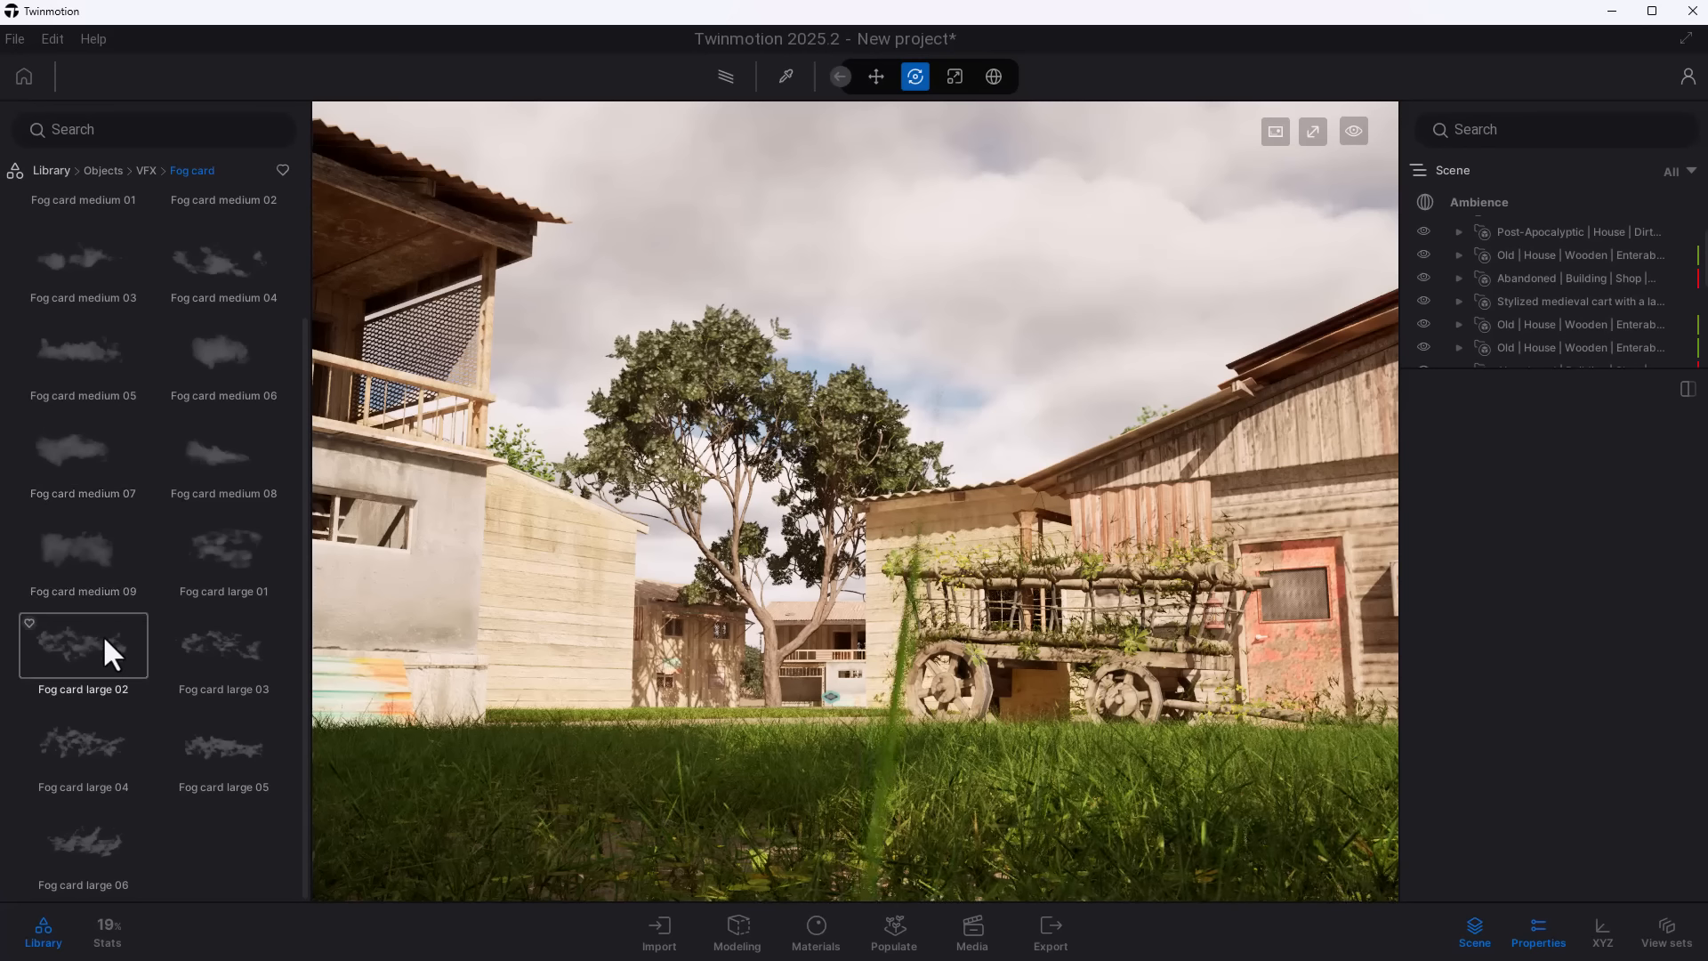
drag(103, 633, 717, 723)
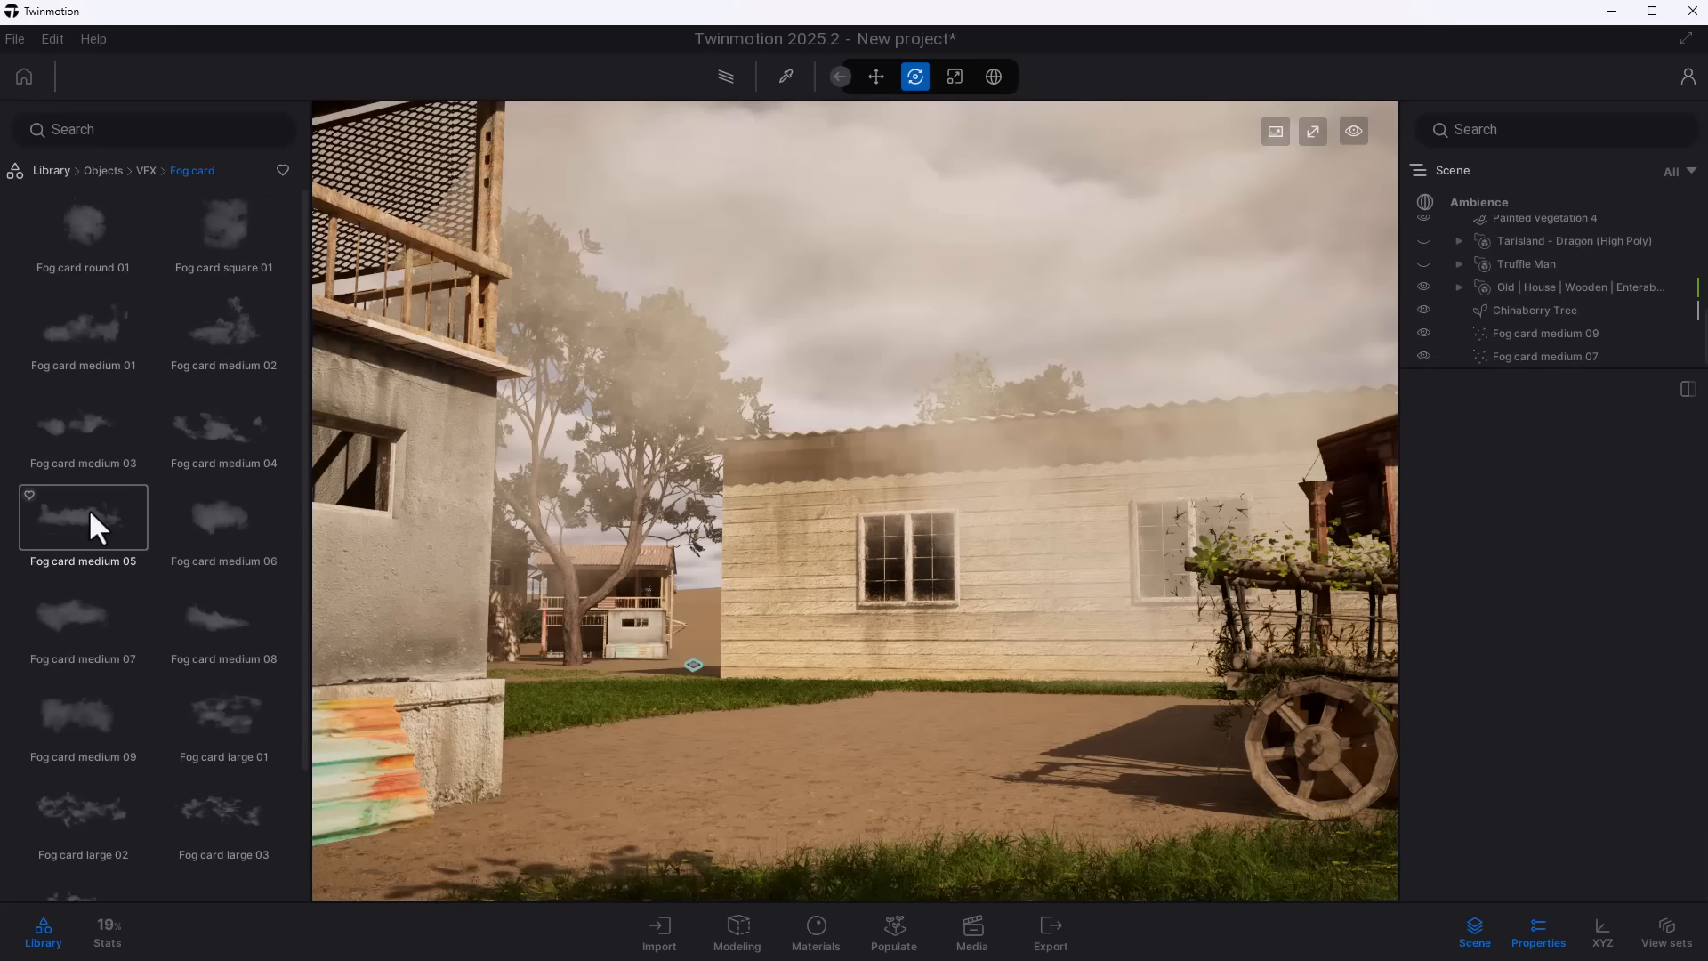
drag(96, 527, 792, 866)
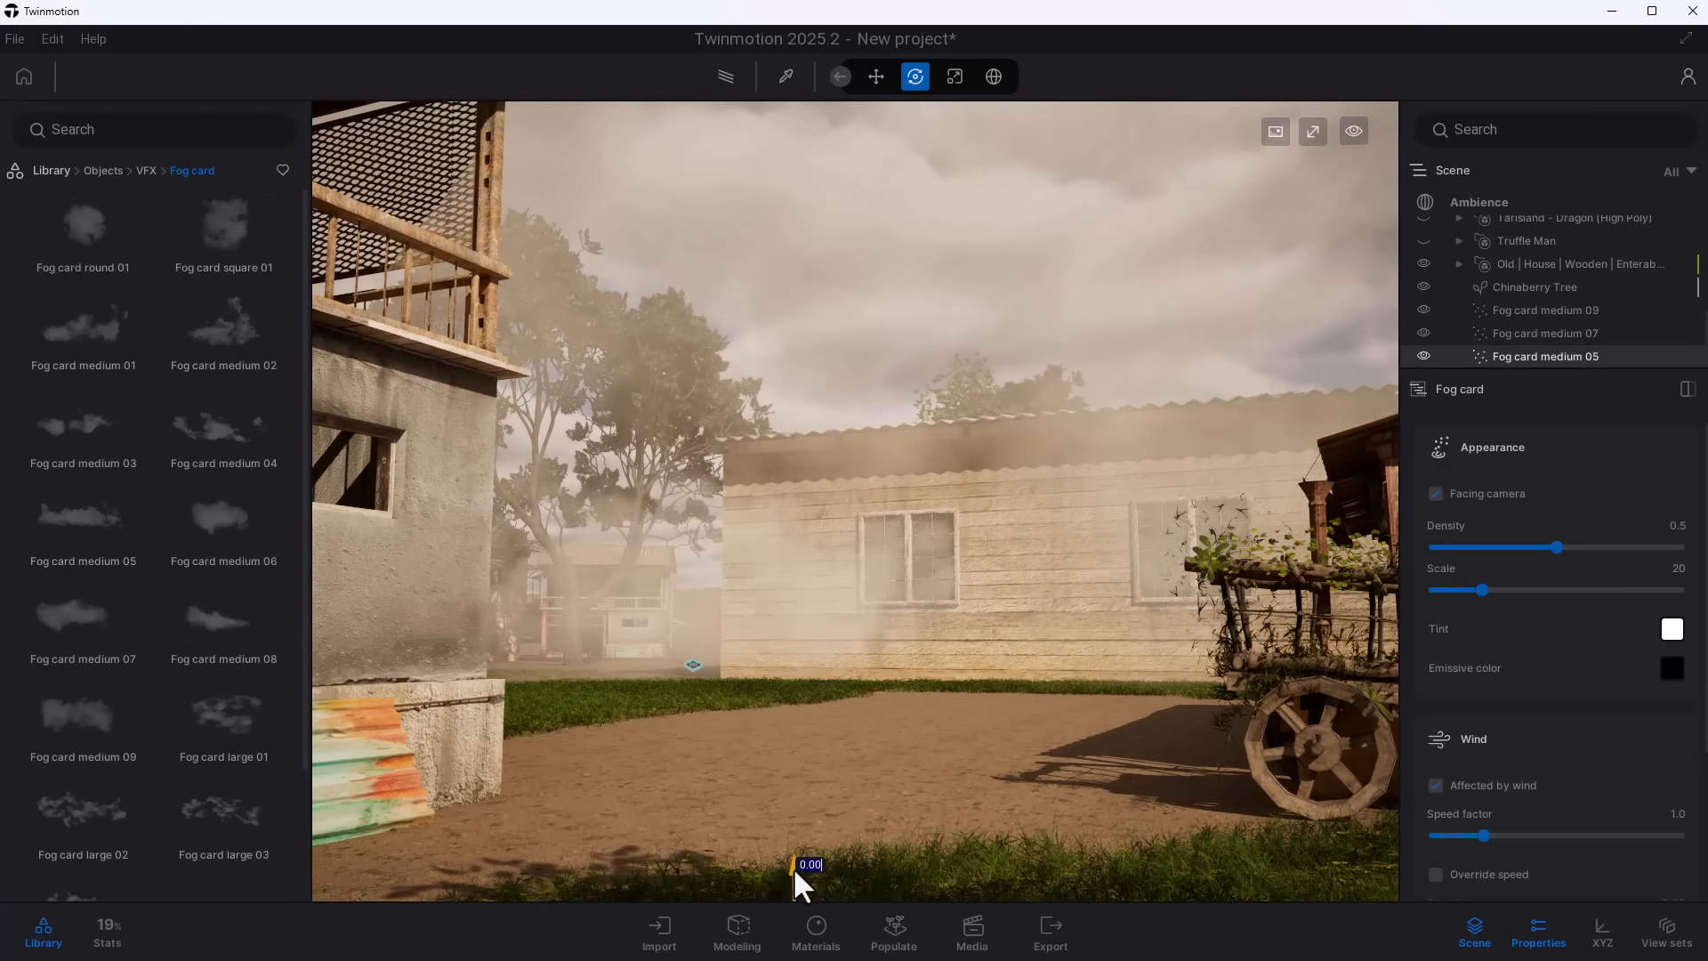
- Tint Fog card medium 05 pale pink and Fog card medium 09 cream (FFEFDB), and set the scale of medium 09 to 22
click(1672, 629)
mouse_move(1156, 434)
mouse_down()
mouse_move(1146, 452)
mouse_move(1163, 442)
mouse_move(1128, 420)
mouse_up()
click(1672, 629)
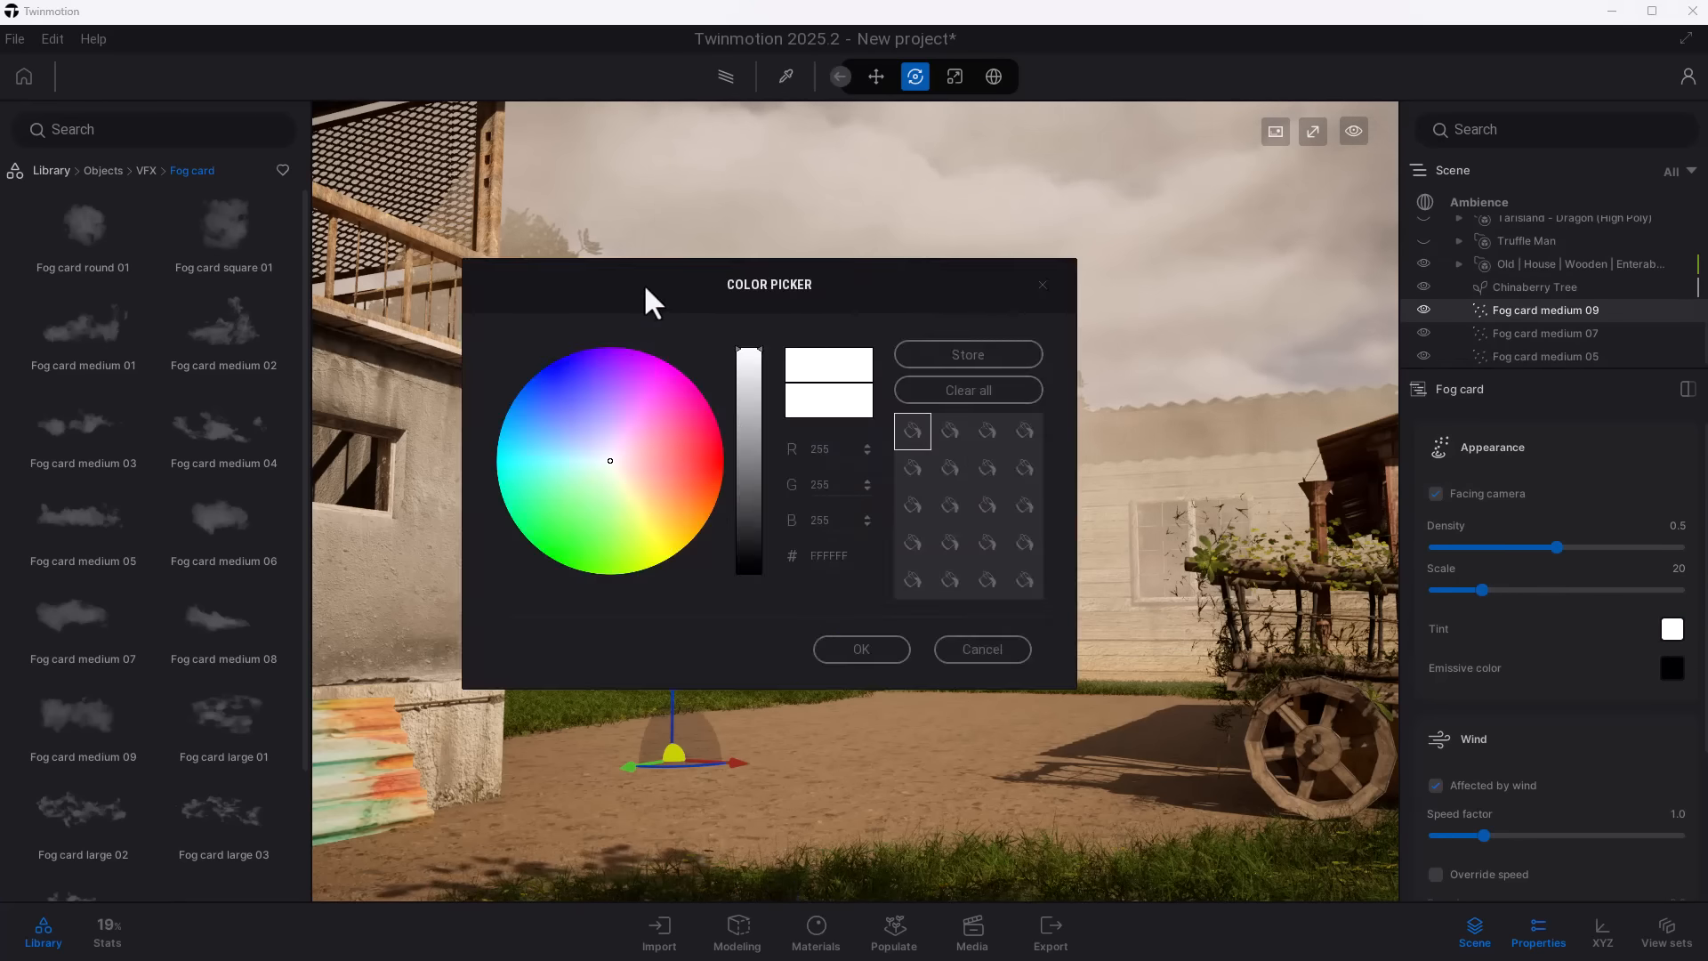
drag(644, 286, 1019, 618)
drag(975, 743, 1001, 804)
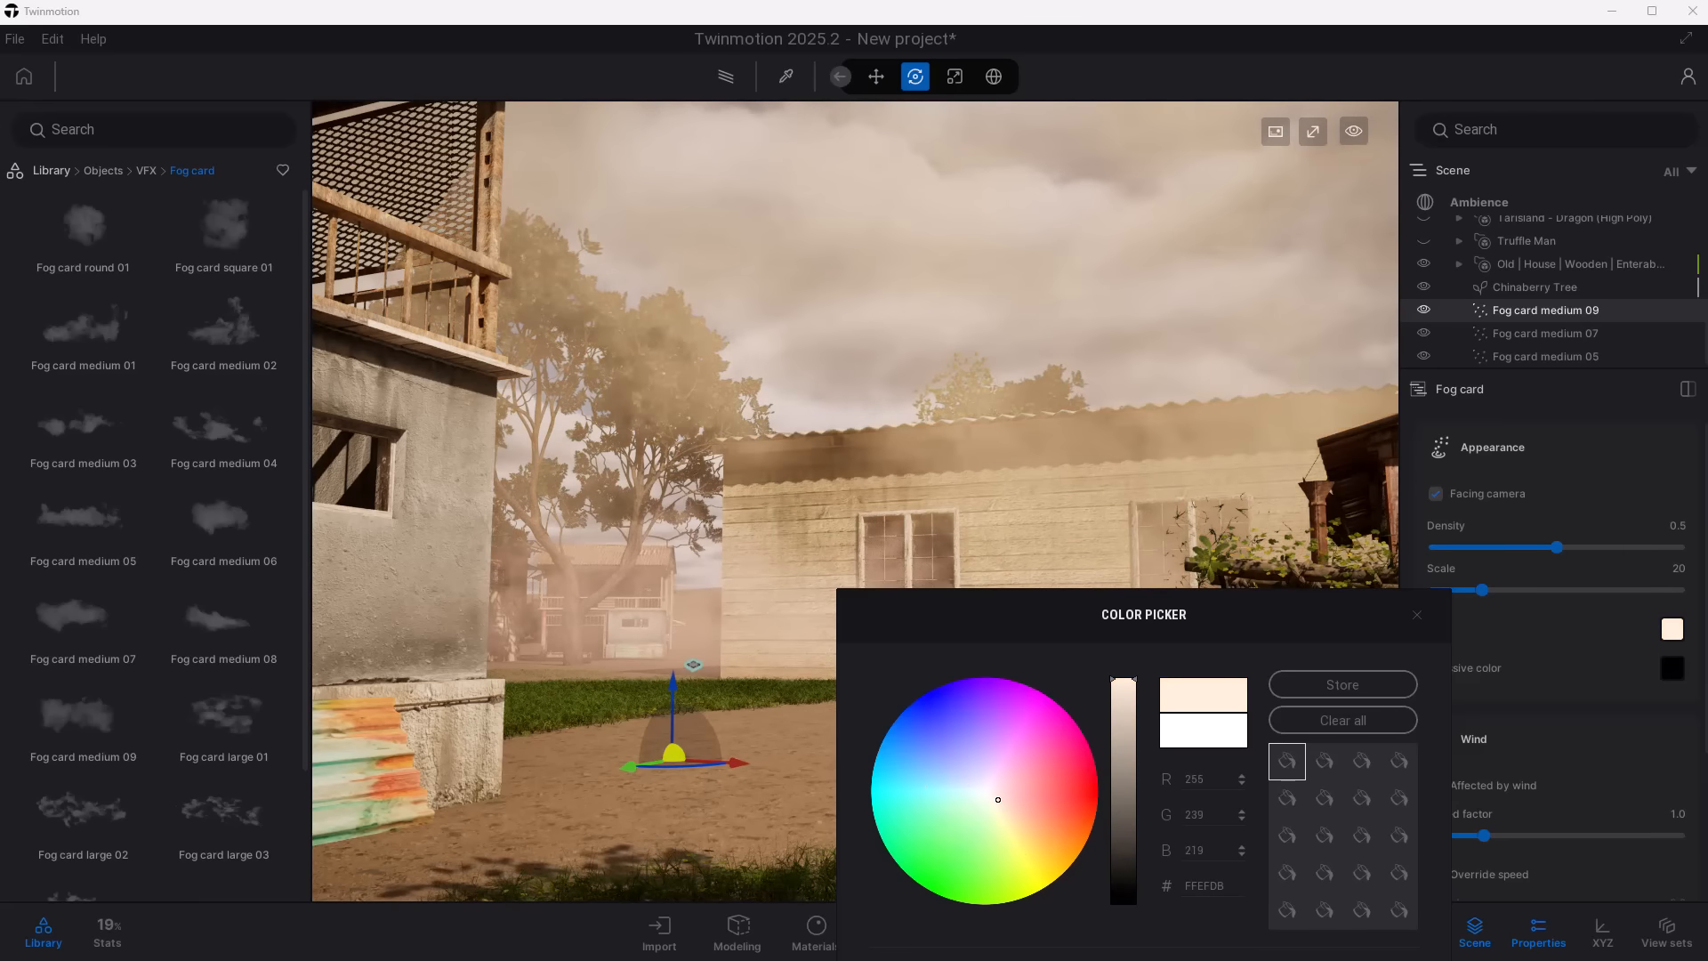
mouse_move(1547, 547)
mouse_down()
mouse_move(1666, 547)
mouse_move(1472, 562)
mouse_move(1609, 578)
mouse_move(1552, 576)
mouse_up()
mouse_move(1481, 591)
mouse_down()
mouse_move(1522, 592)
mouse_move(1486, 596)
mouse_up()
- Give Fog card medium 09 a light purple emissive color
scroll(1616, 699, down, 2)
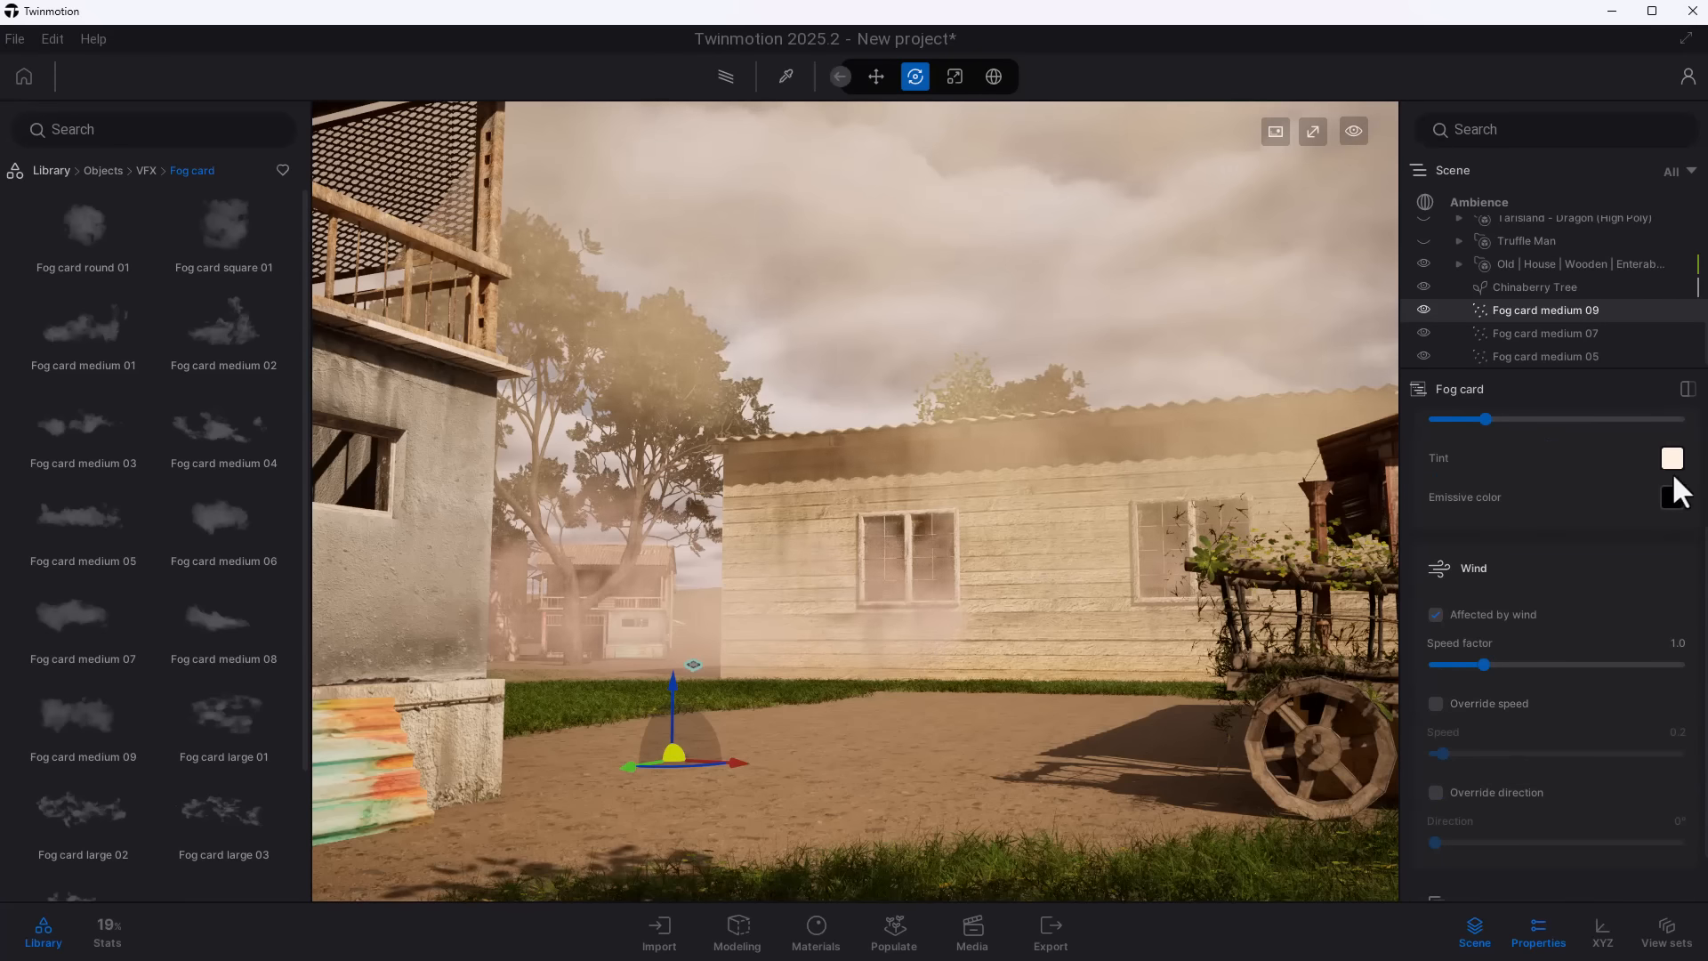
click(1672, 495)
drag(1118, 472, 1118, 371)
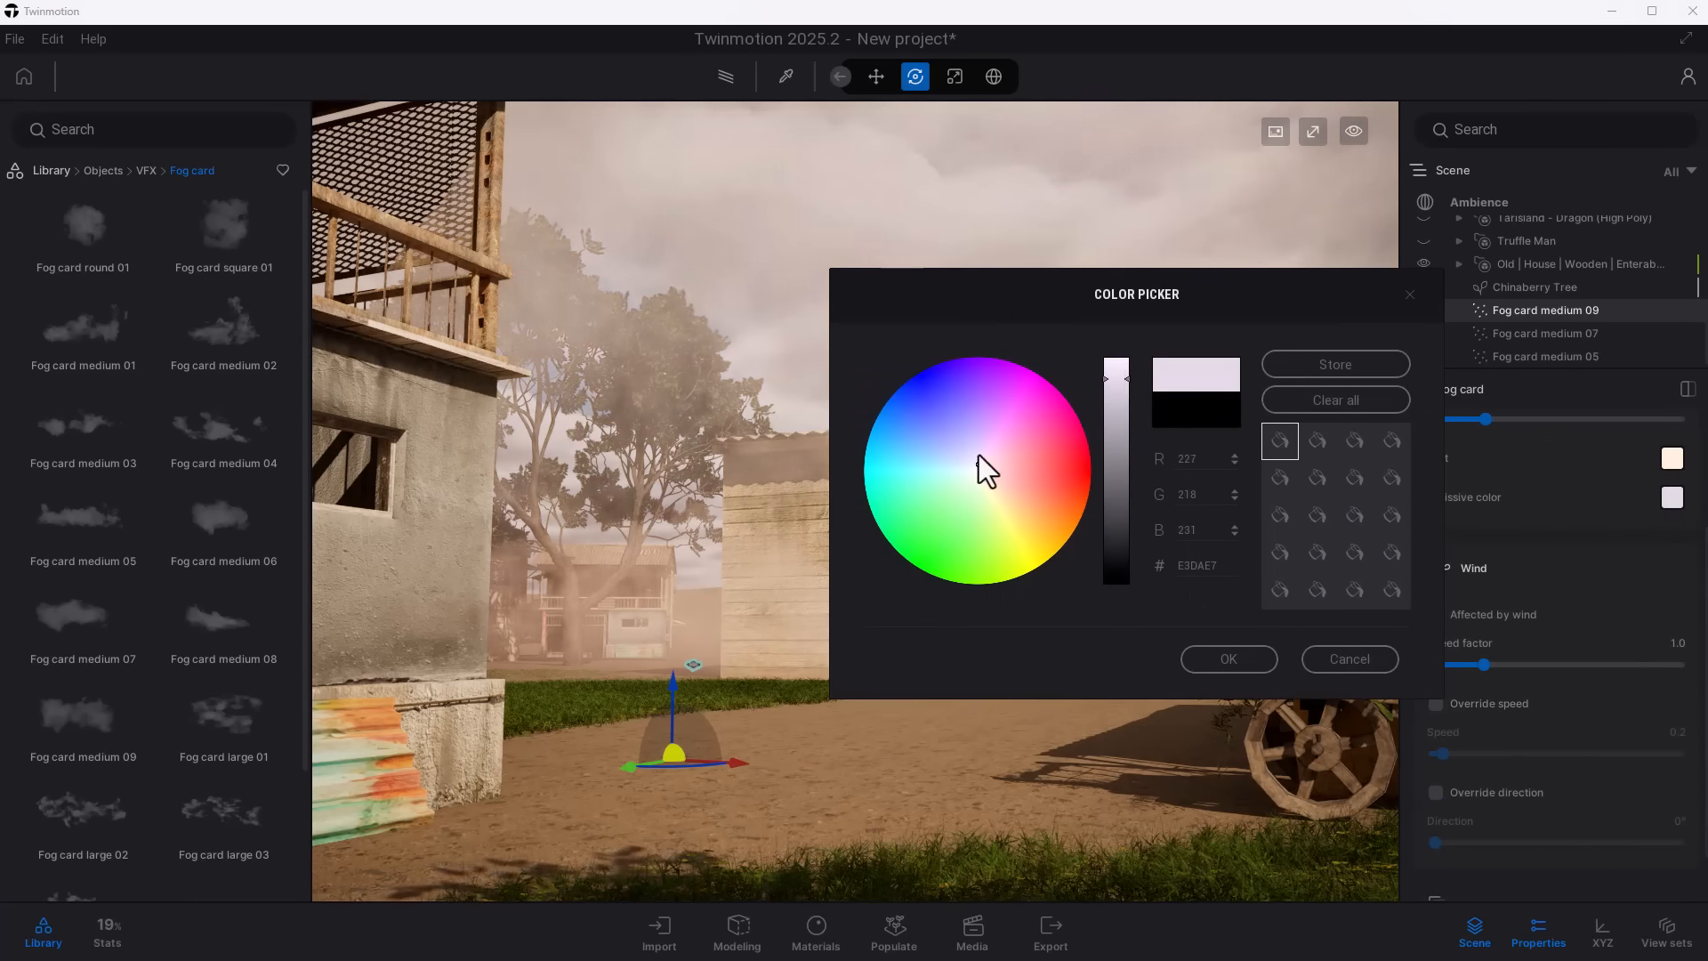
drag(978, 455, 963, 410)
drag(1118, 373, 1118, 342)
drag(965, 413, 966, 437)
click(1228, 658)
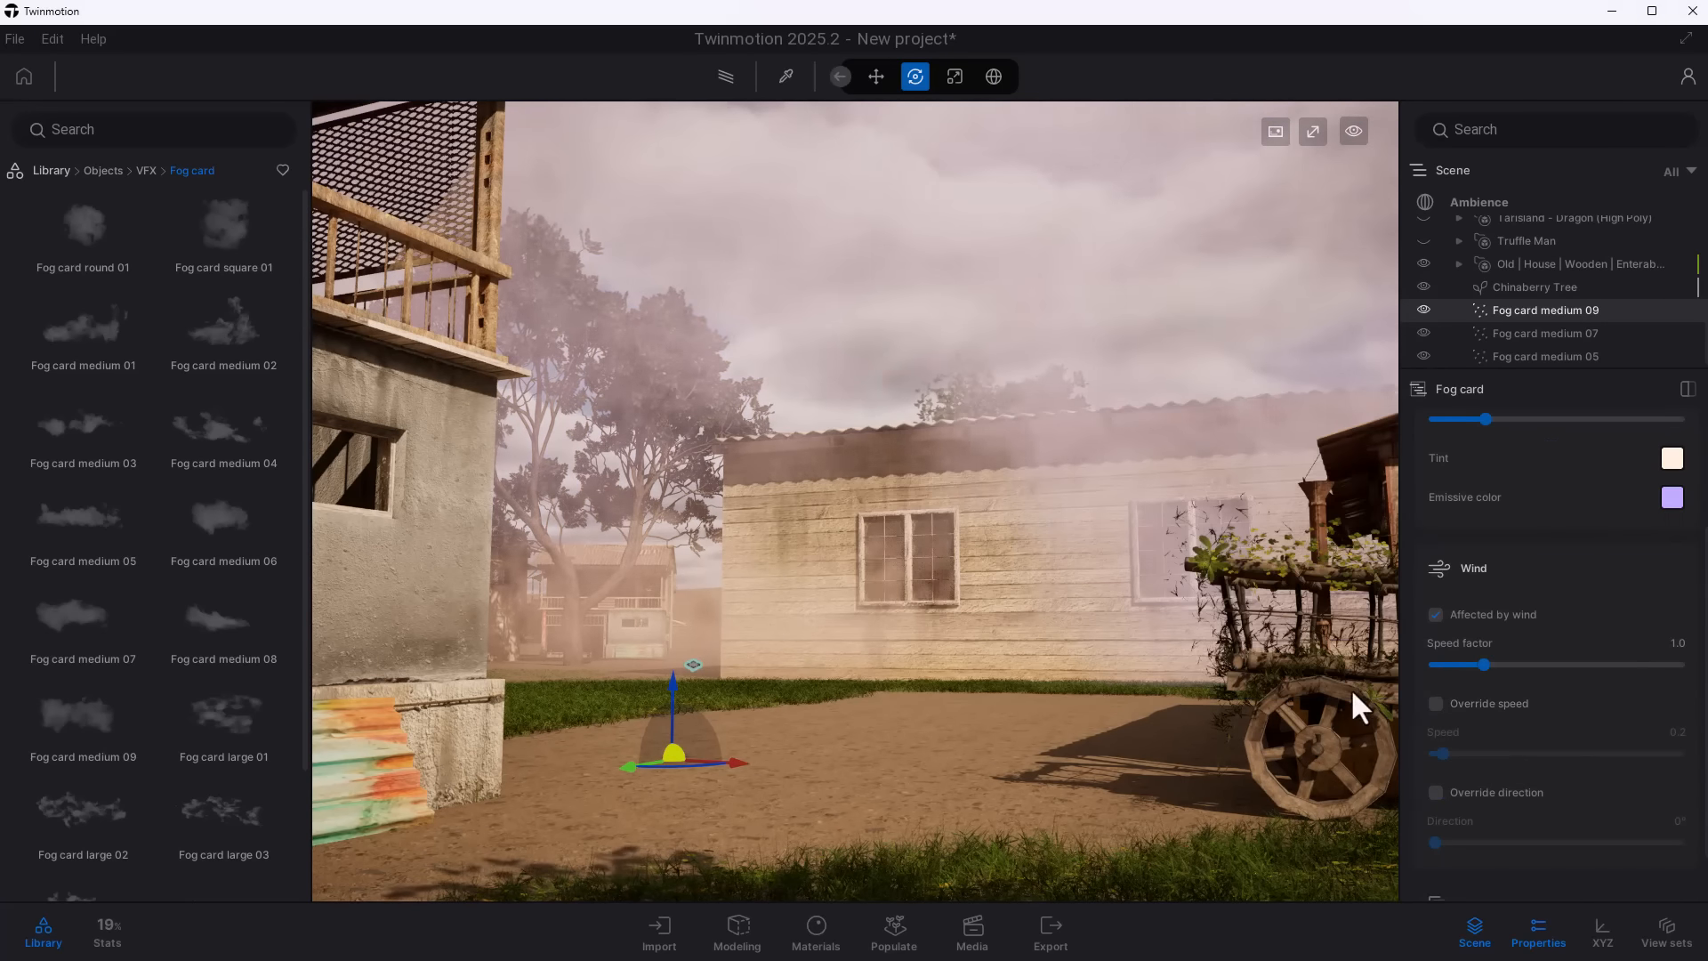
- Set the Ambience time of day to about 23:32 and lower the density of the fog cards, with Fog card medium 09 at 0.03
click(1481, 202)
drag(1615, 702, 1676, 702)
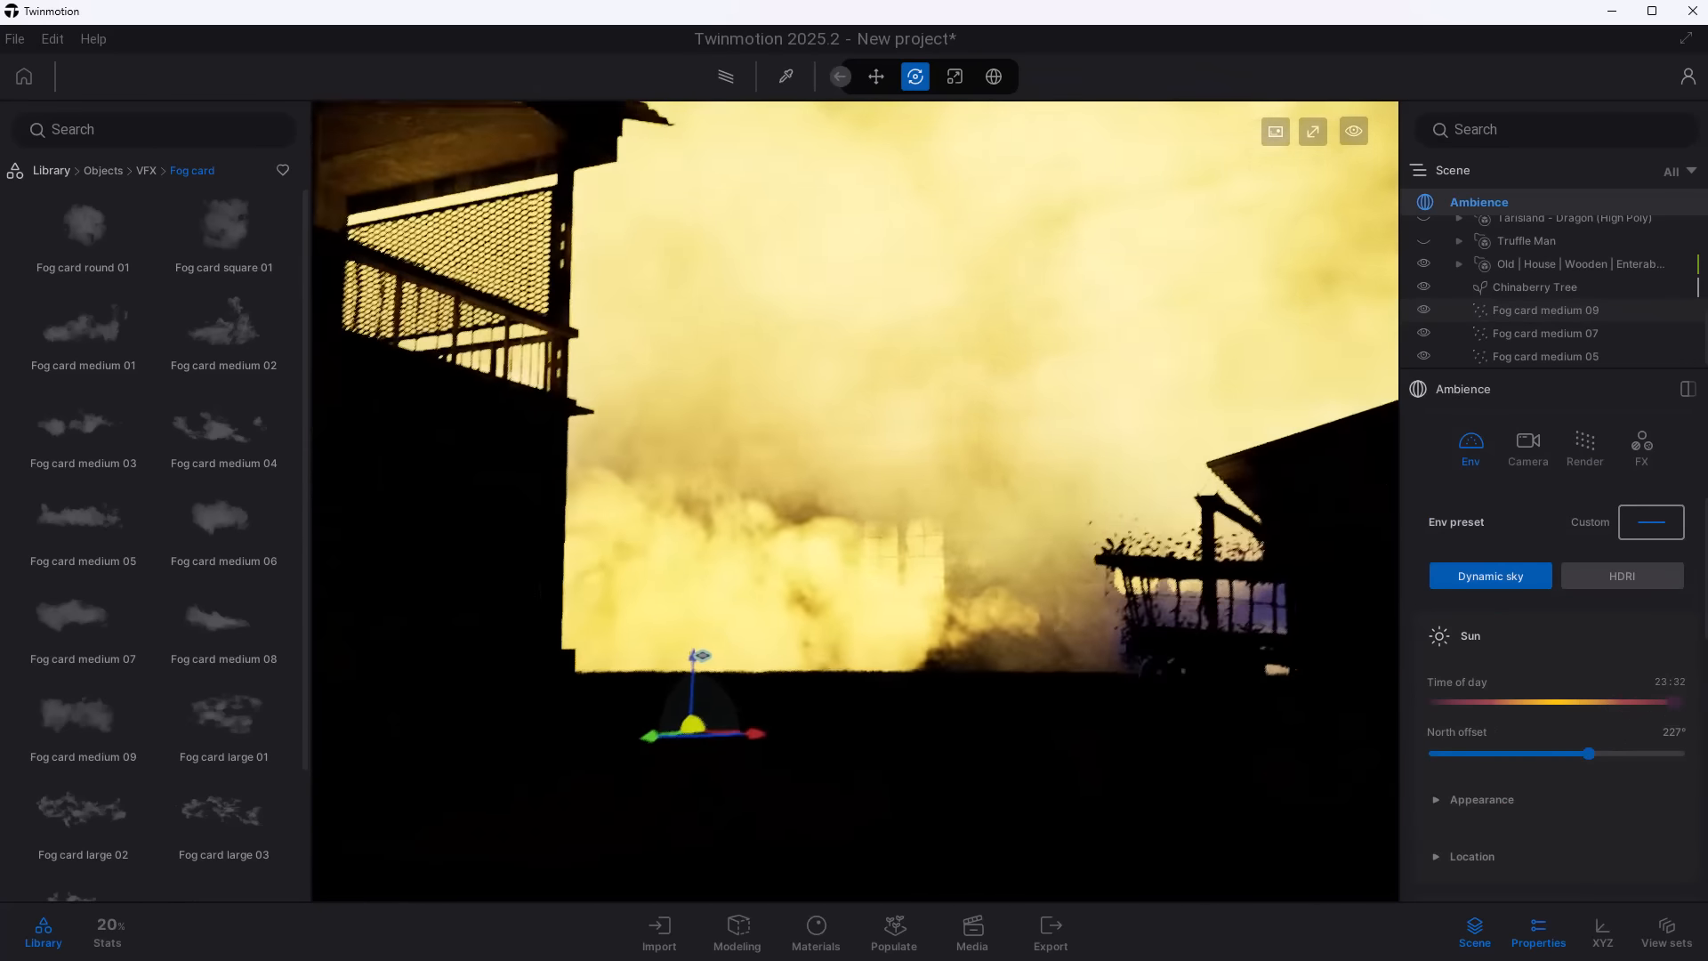
click(1550, 355)
mouse_move(1548, 547)
mouse_down()
mouse_move(1645, 546)
mouse_move(1522, 546)
mouse_up()
click(1566, 334)
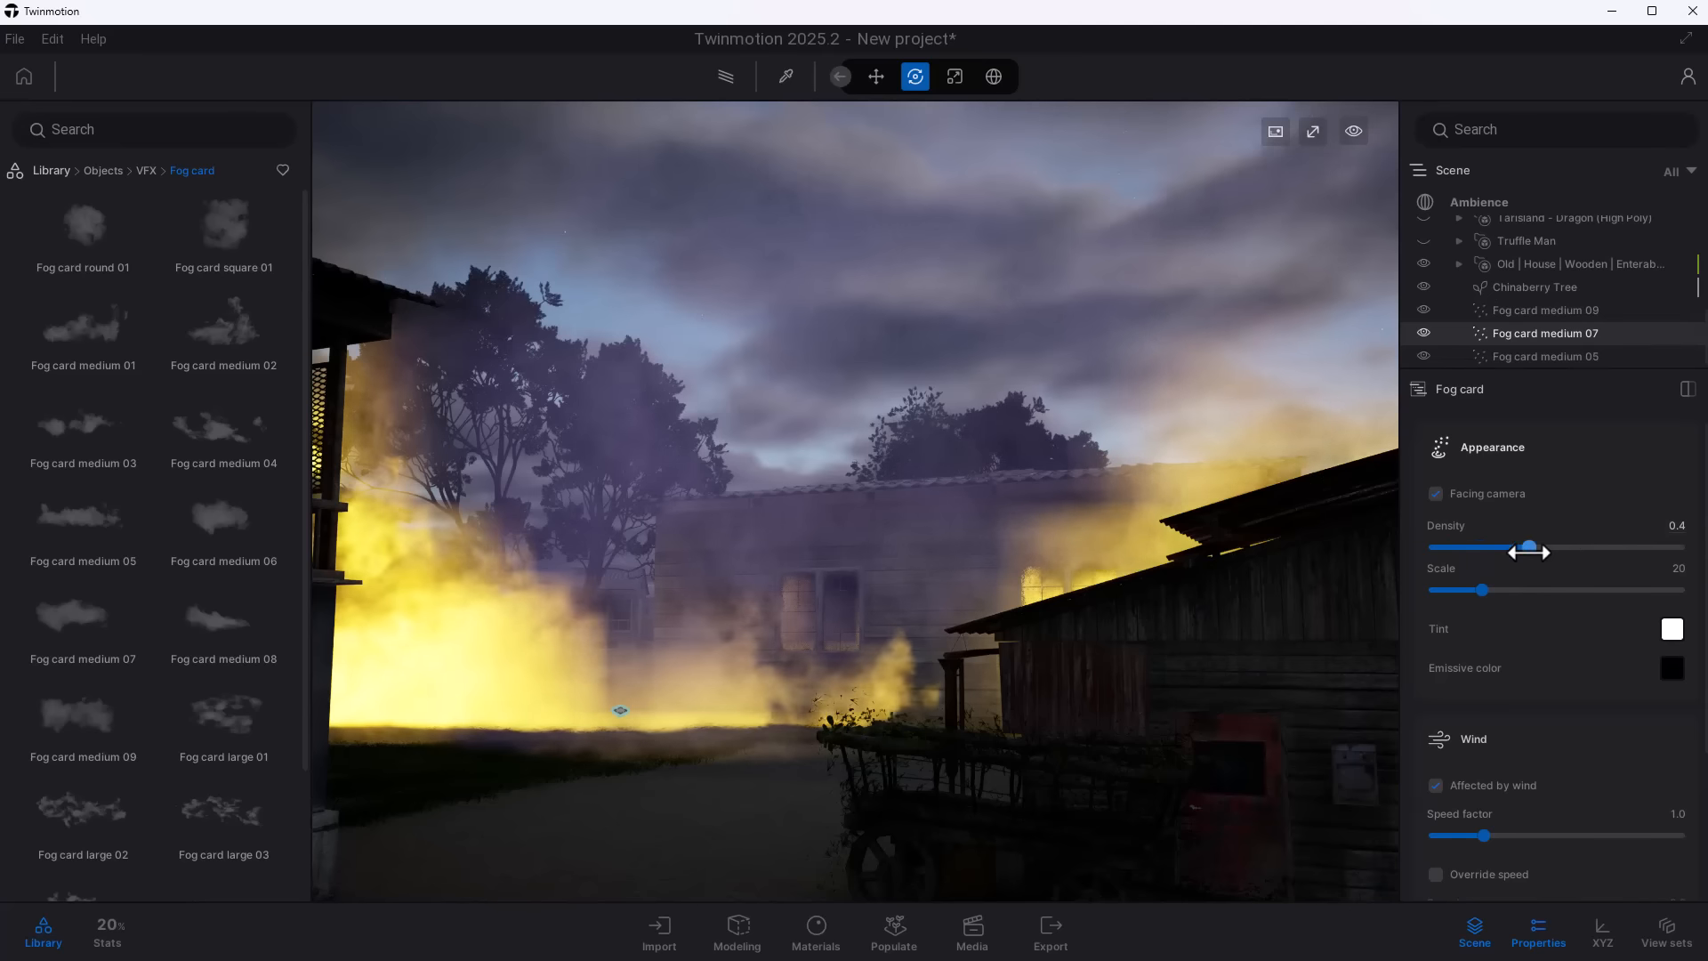
click(1549, 355)
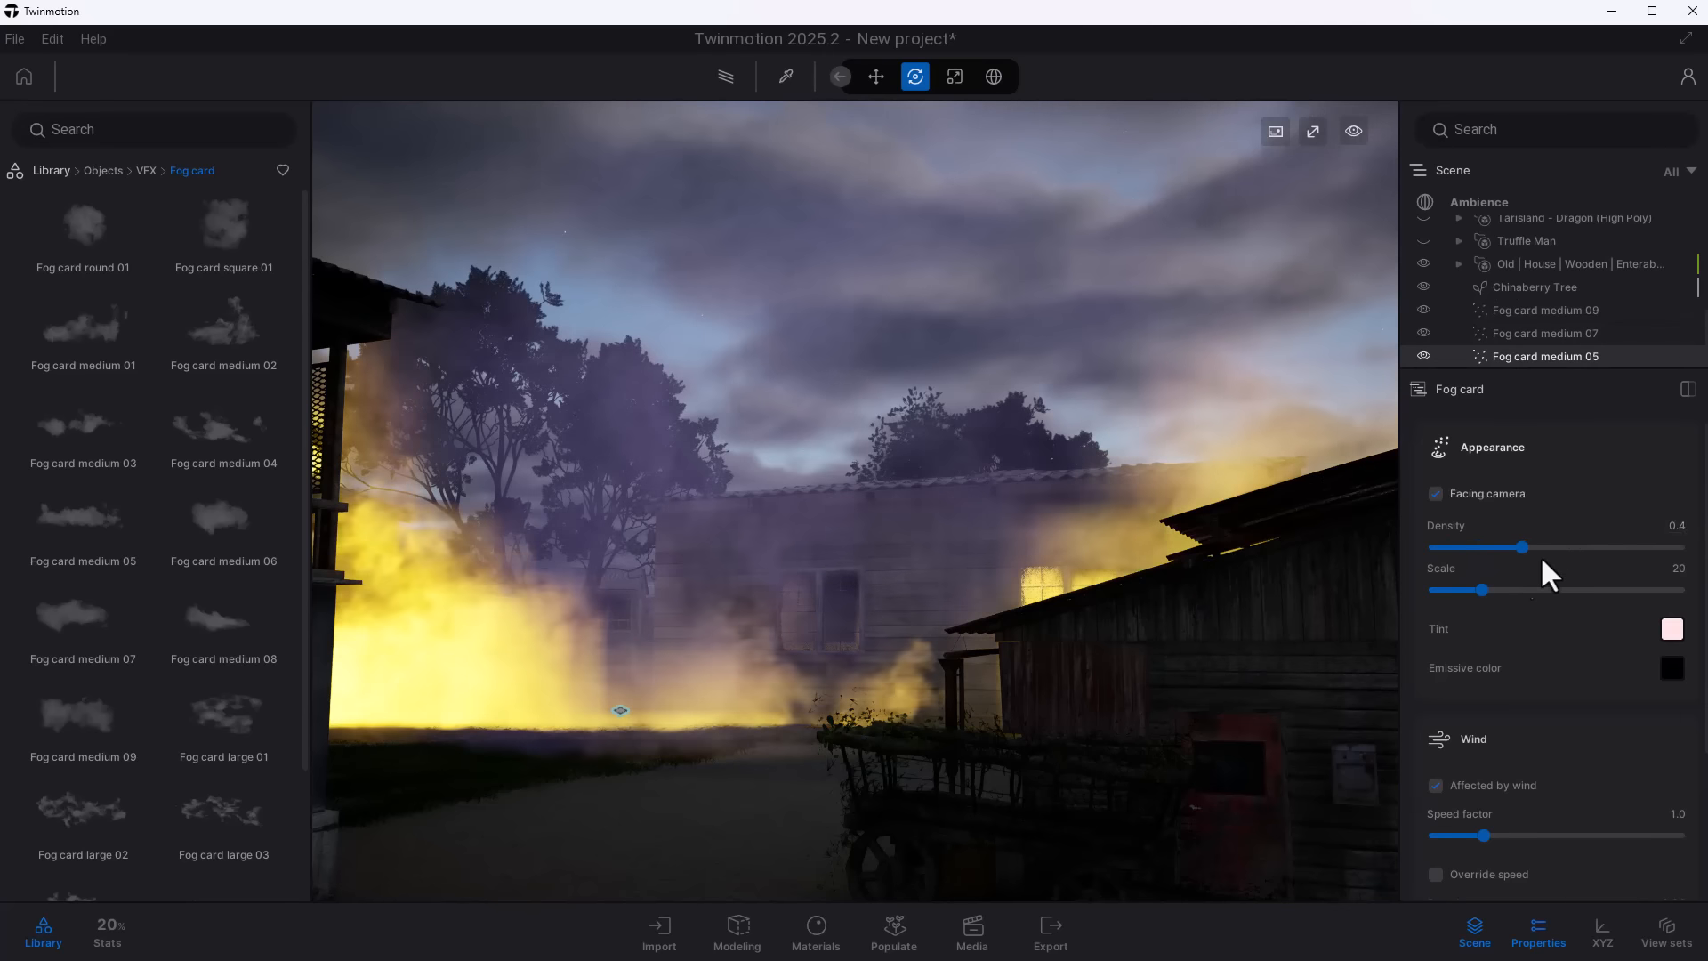
drag(1521, 550, 1499, 588)
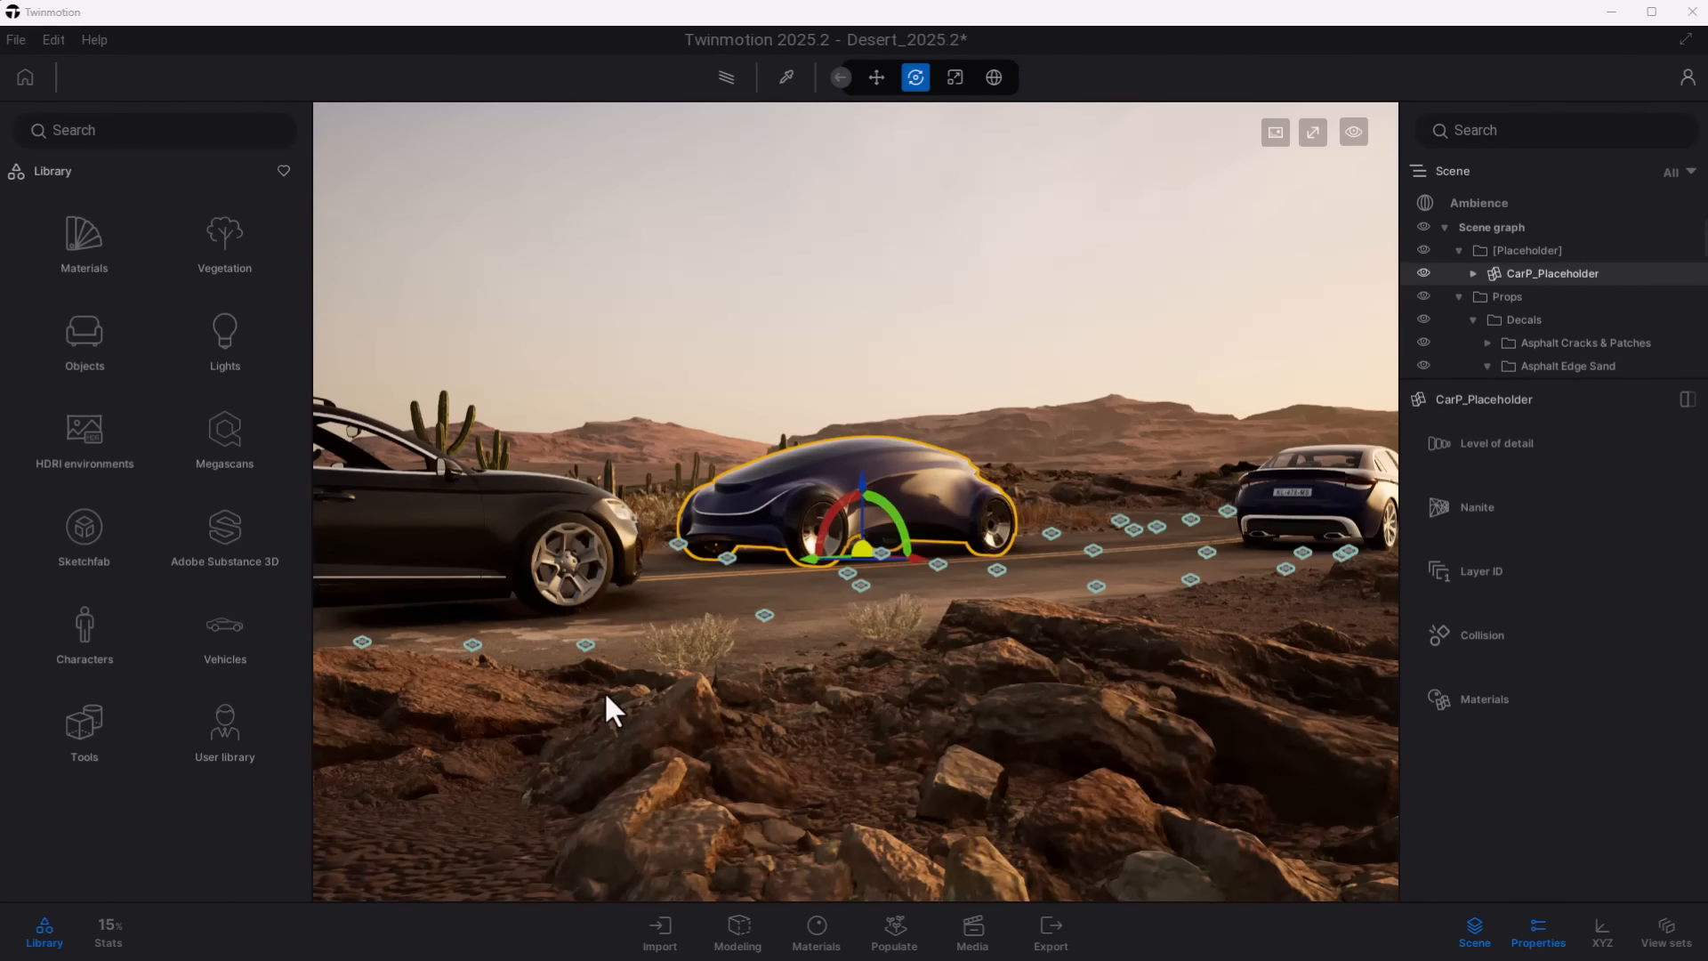
- Examine the CarP_Placeholder concept car and the neighbouring cars on the road in the Desert_2025.2 scene
middle_drag(756, 553, 840, 578)
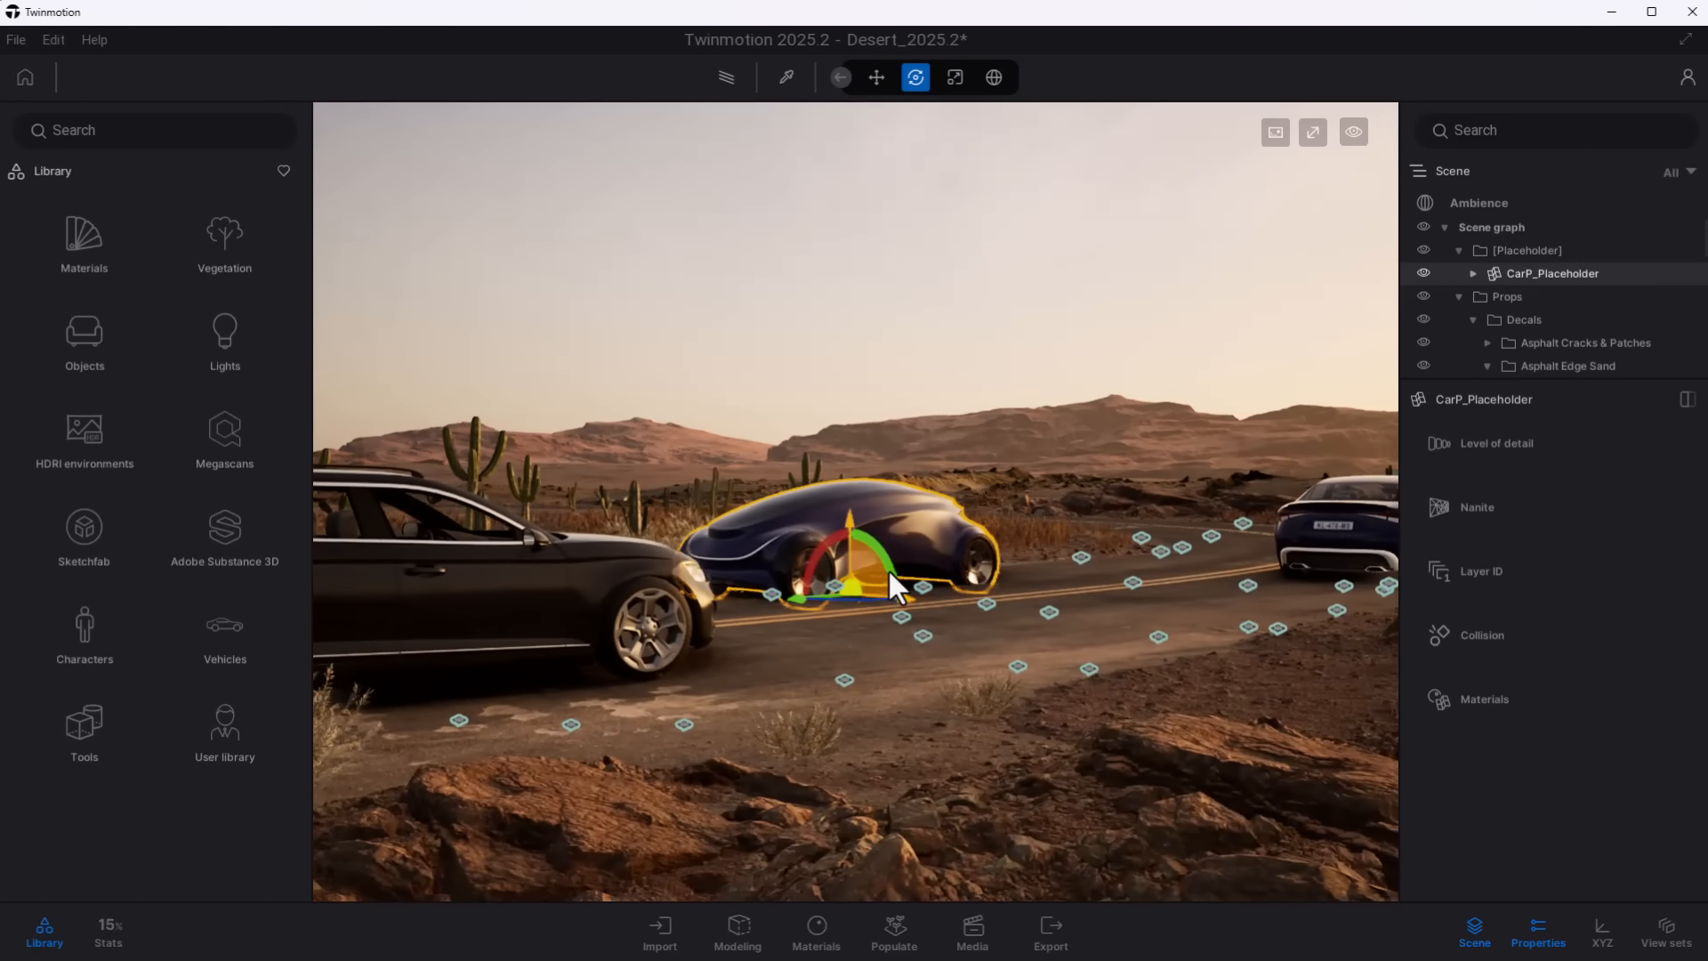
middle_drag(960, 598, 1161, 587)
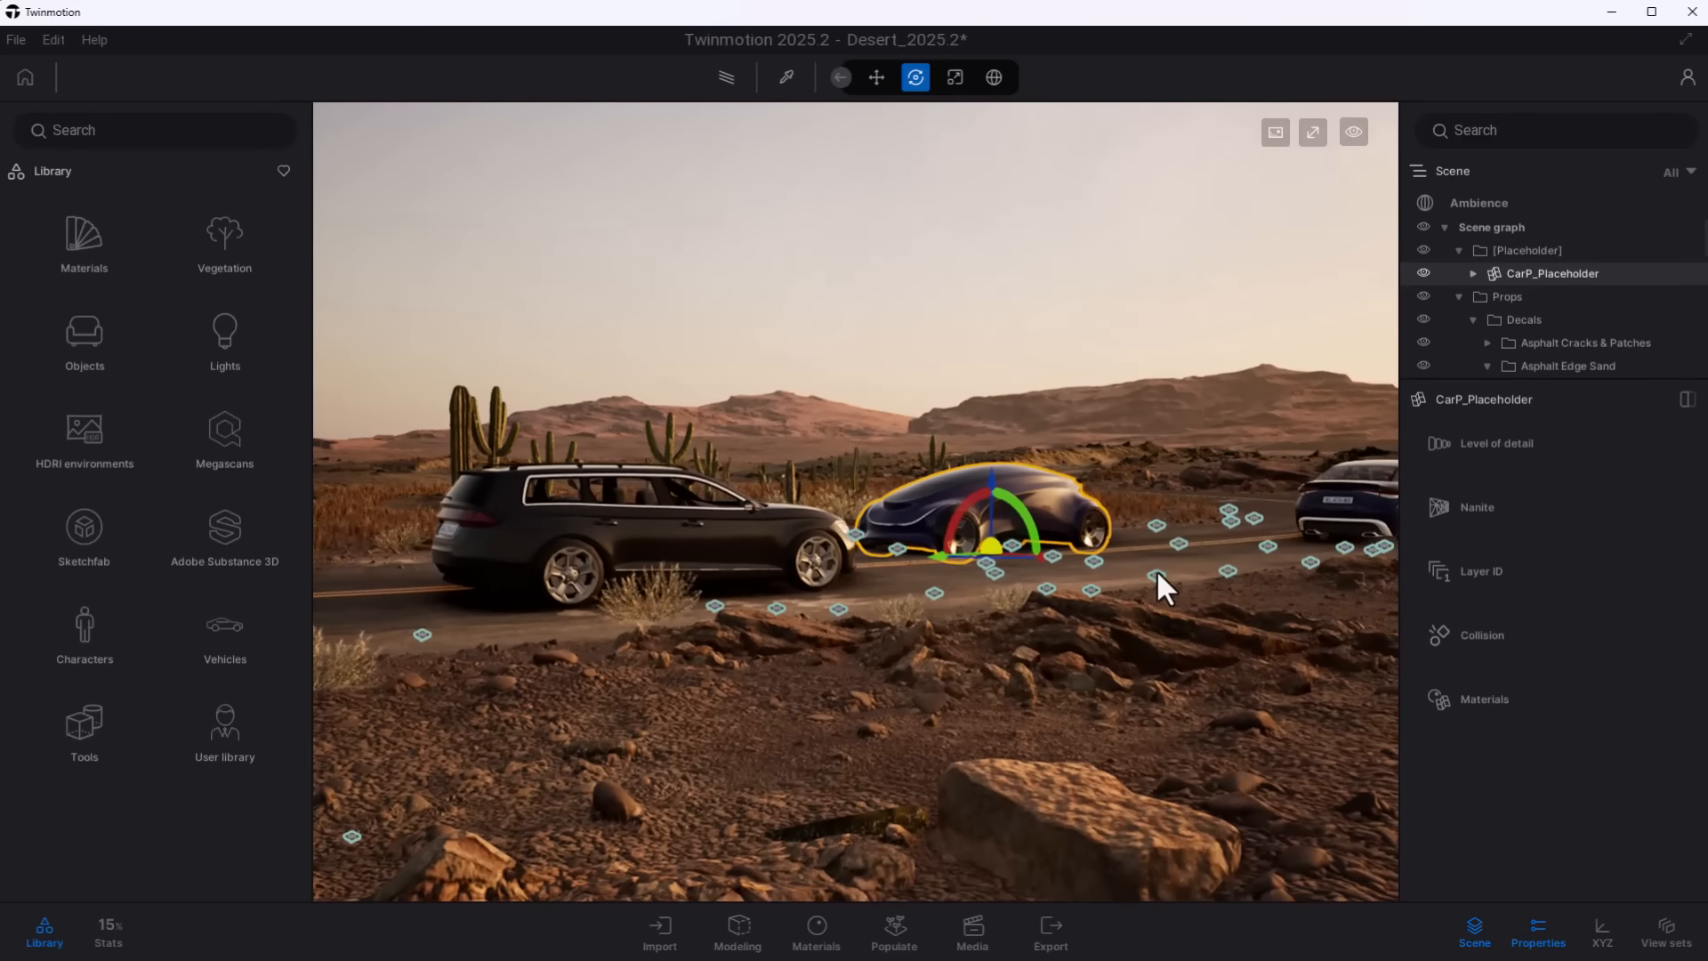
key(s)
key(d)
right_drag(1125, 557, 1085, 551)
key(w)
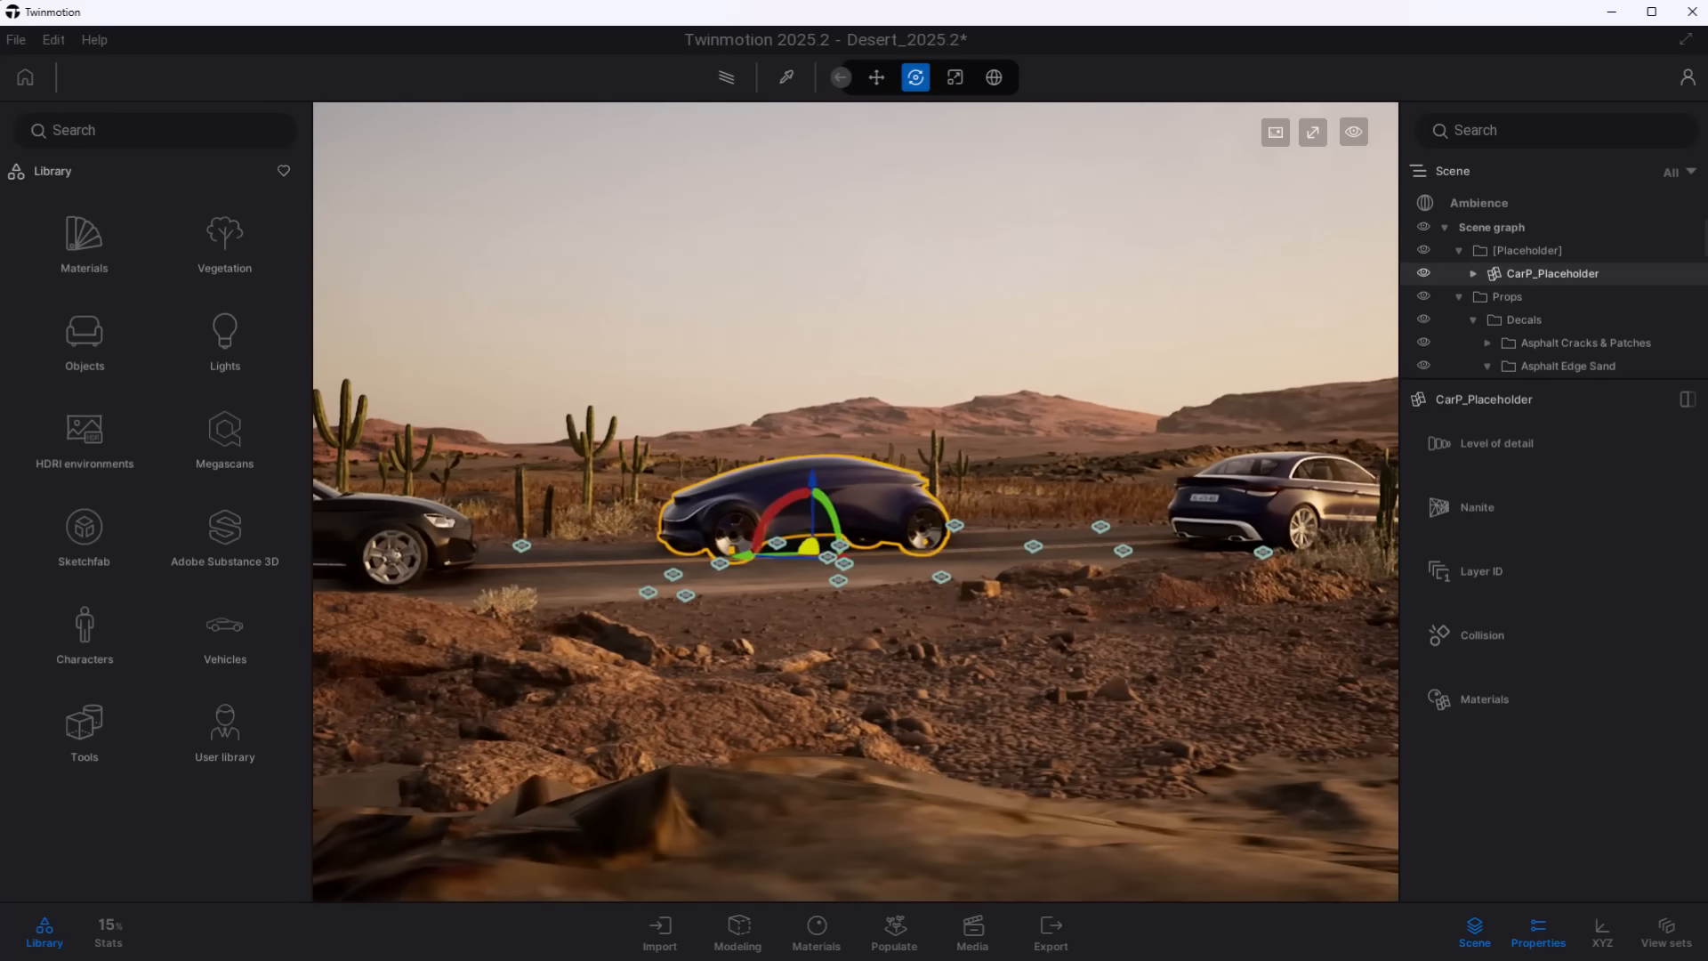
- Place a Linear Blur from the static motion blur tools on the road beside the CarP_Placeholder concept car
click(85, 725)
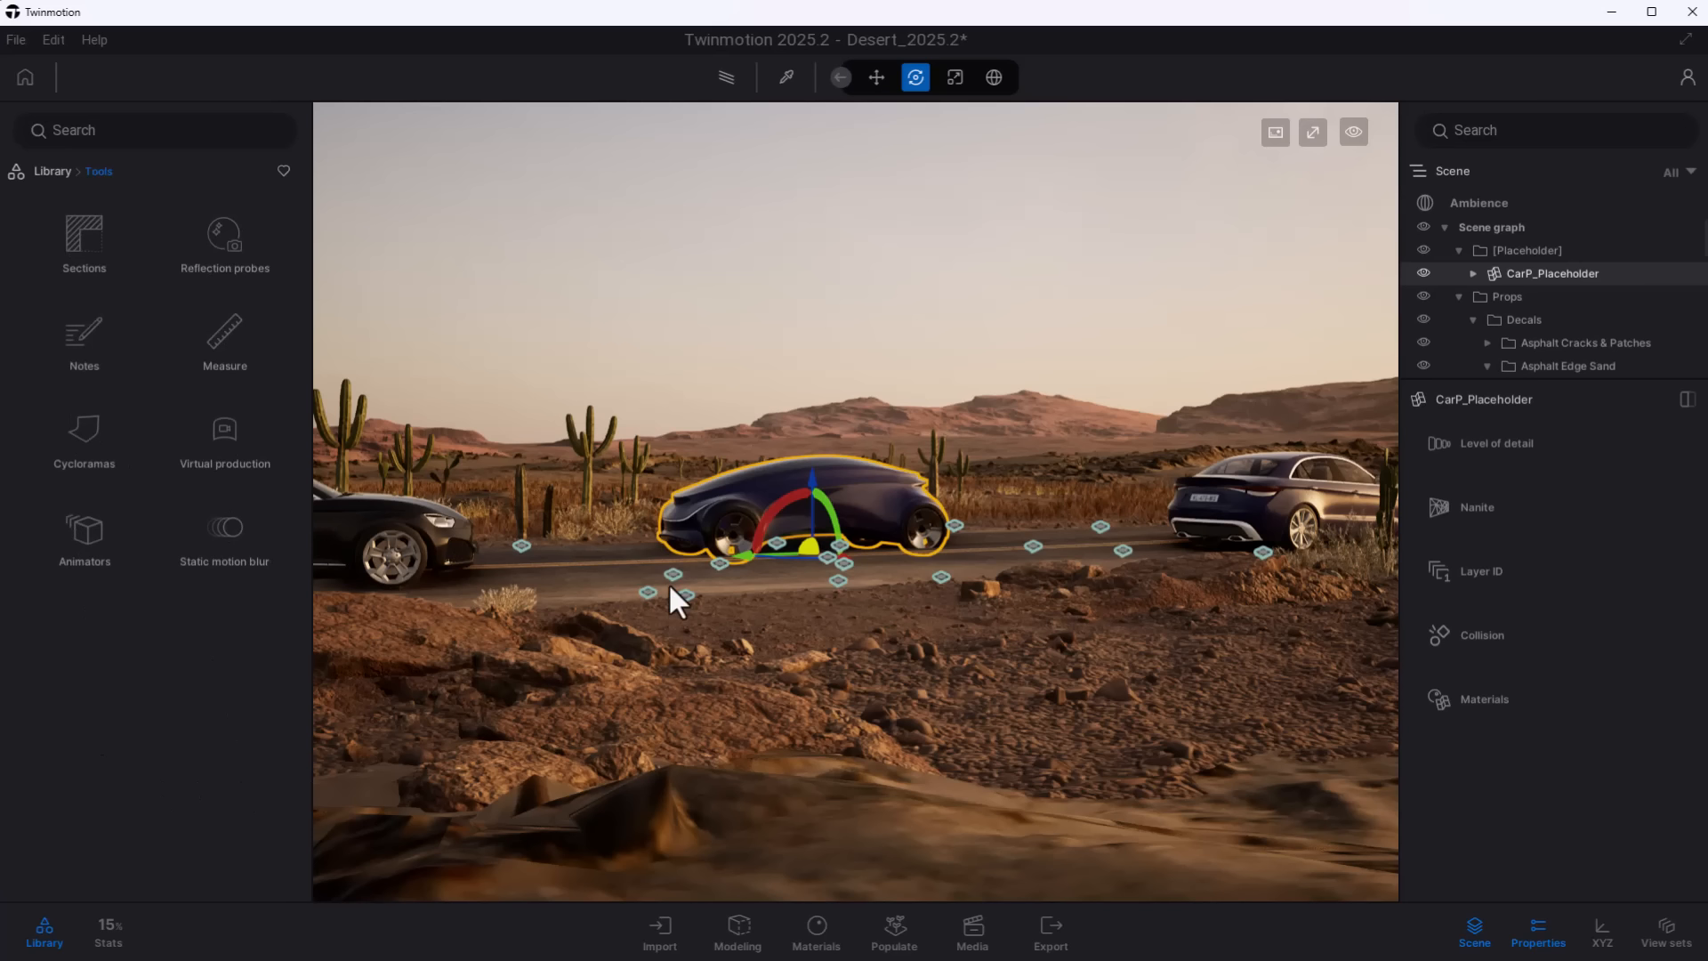
click(218, 537)
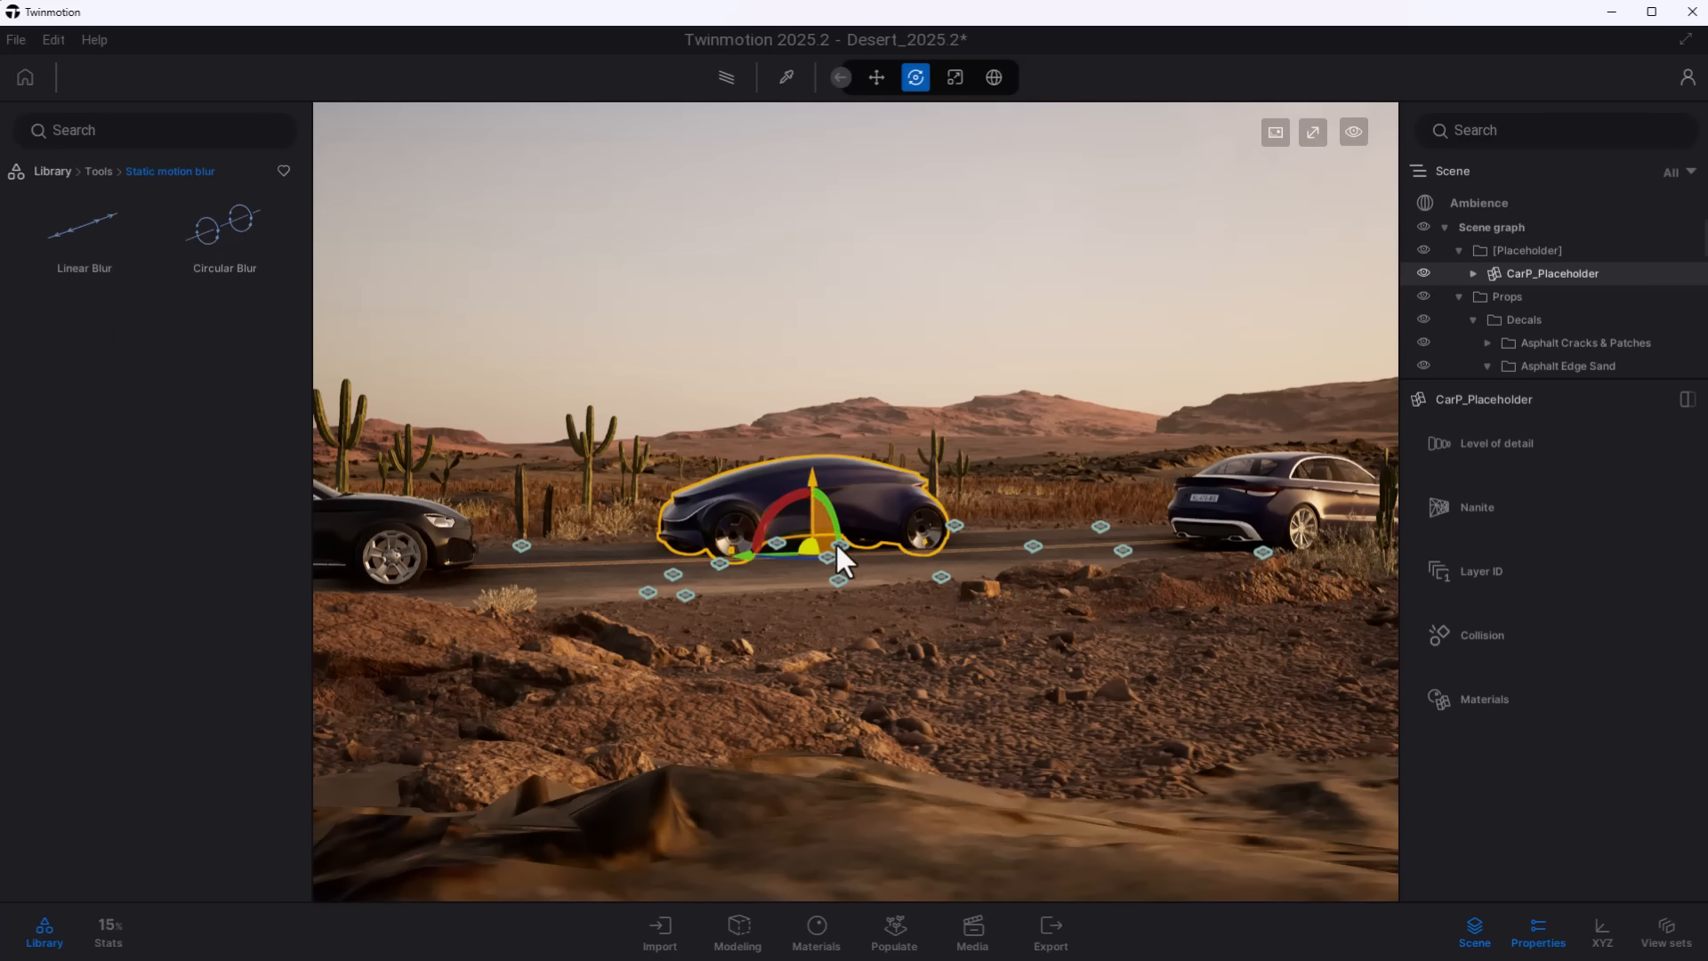
right_drag(916, 594, 916, 594)
key(w)
shift+middle_drag(918, 596, 902, 644)
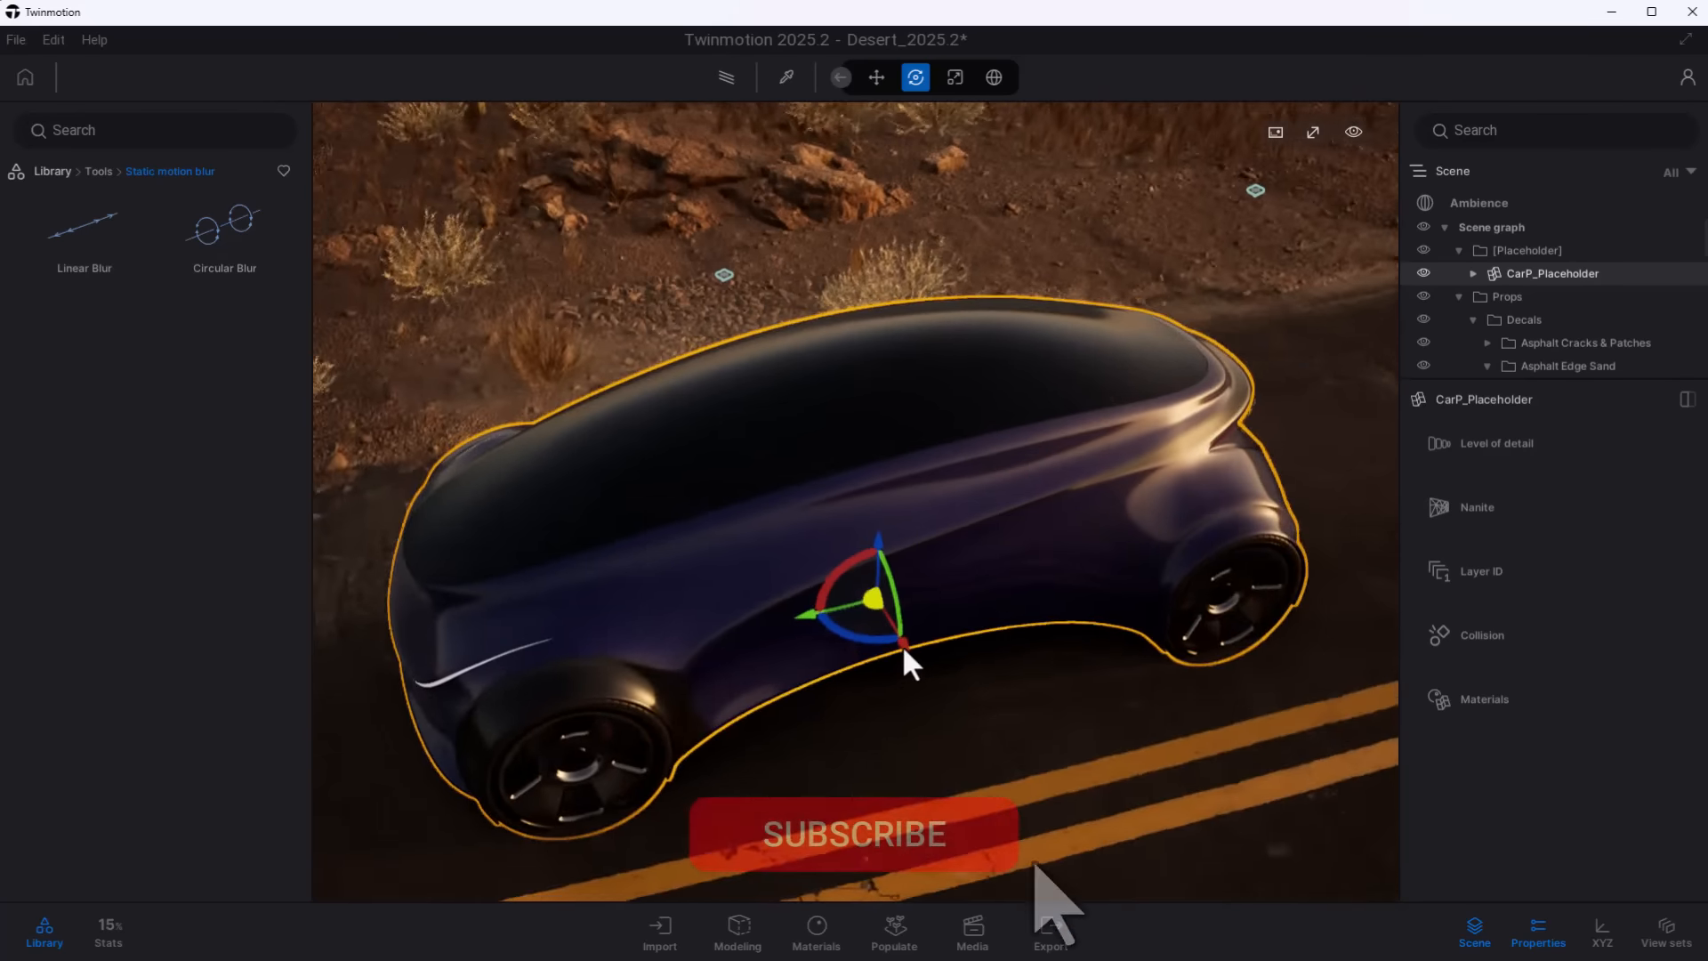
scroll(899, 647, down, 5)
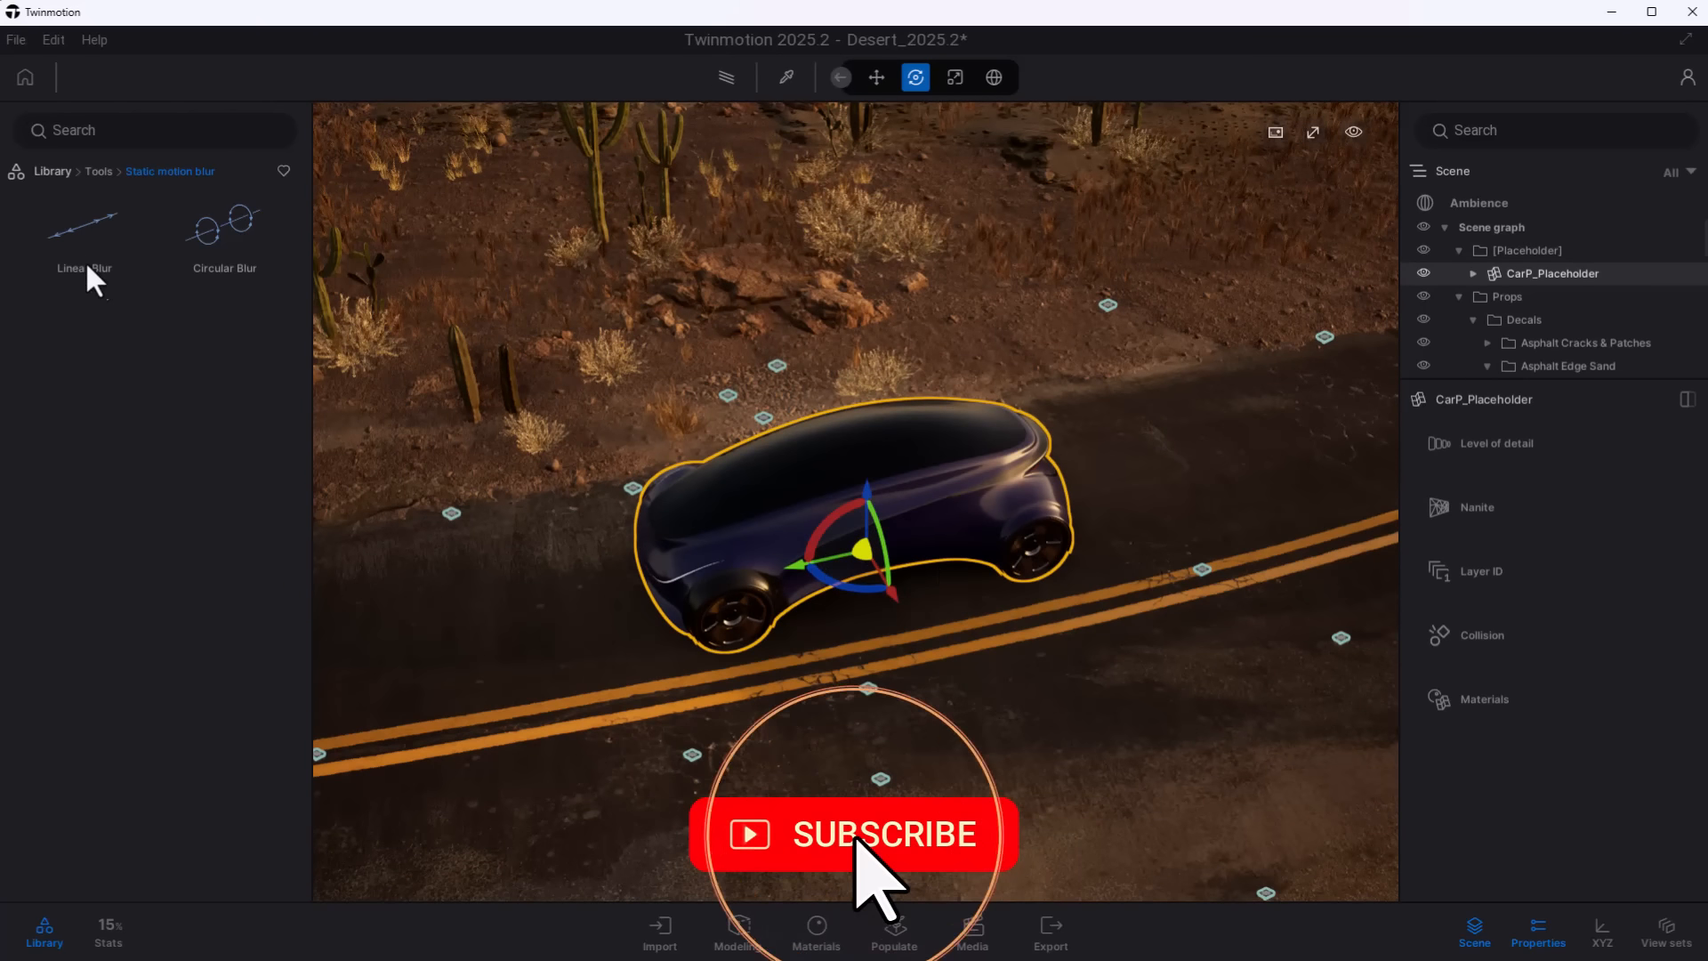
drag(88, 266, 868, 621)
shift+middle_drag(944, 691, 946, 678)
click(1052, 556)
- Collapse the Props hierarchy and nest the CarP_Placeholder car under Linear Blur in the scene graph
scroll(1568, 320, down, 5)
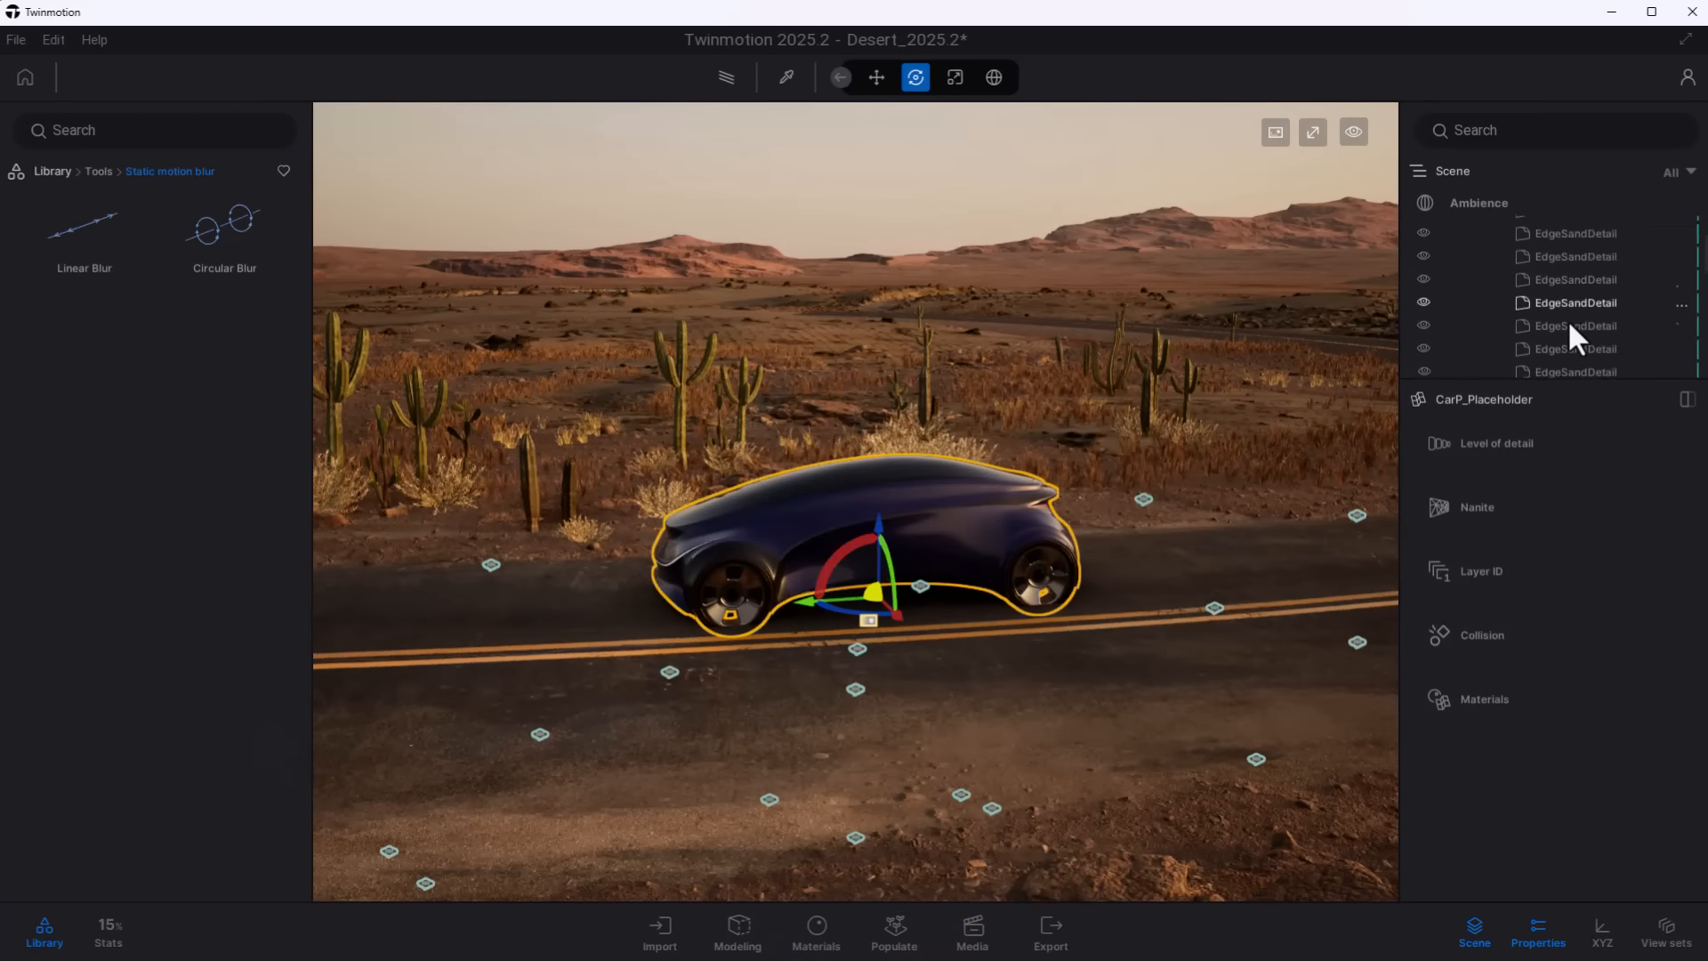
scroll(1567, 320, up, 5)
click(1473, 320)
click(1459, 297)
scroll(1553, 336, down, 3)
drag(1544, 367, 1529, 367)
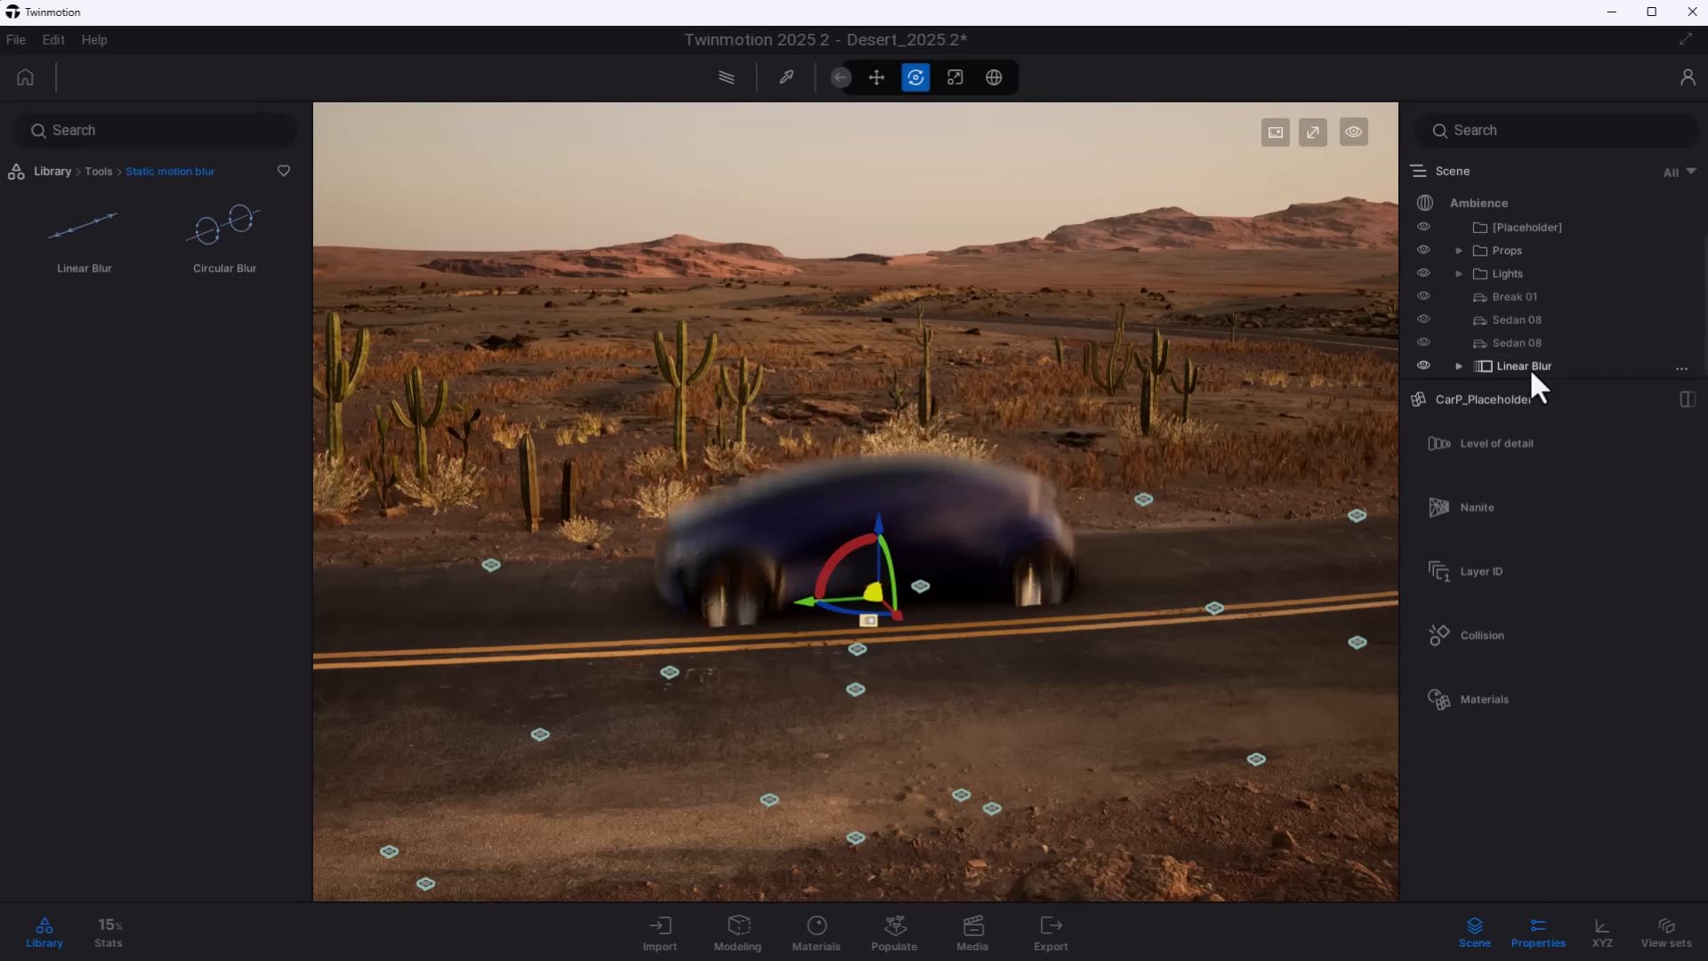
- Rotate only the parent Linear Blur so that it runs lengthwise along the concept car, and set its intensity to 0.89
click(1513, 366)
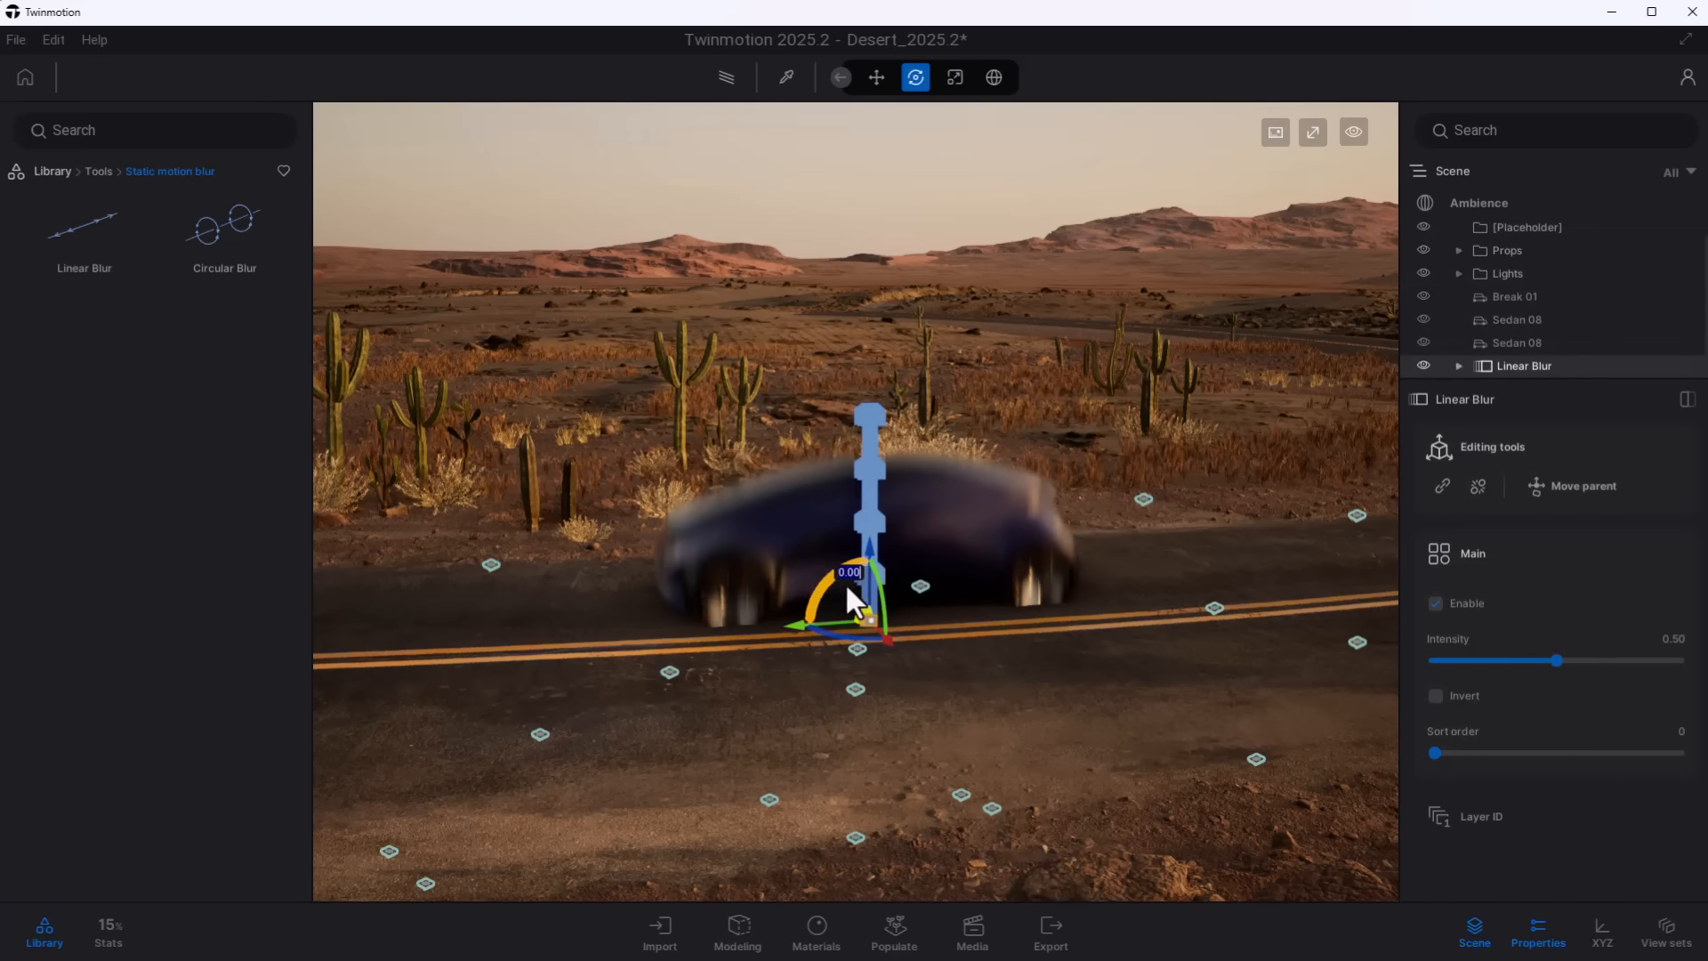
click(1566, 488)
drag(854, 534, 953, 520)
key(n)
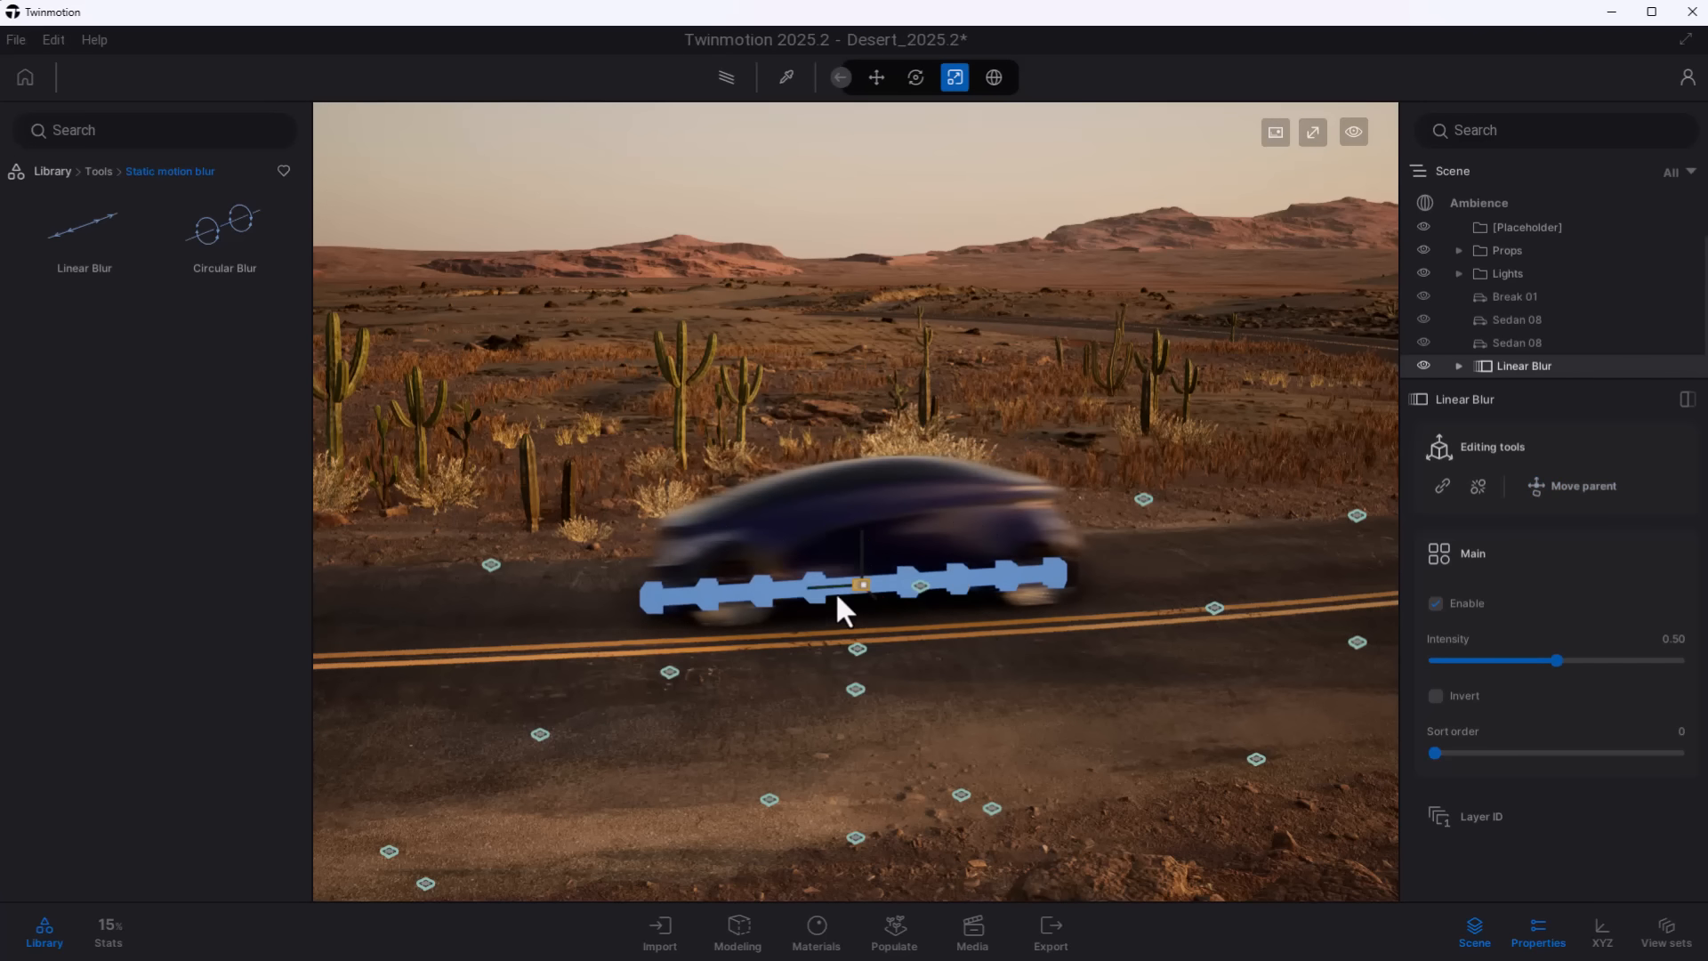
key(e)
drag(1556, 660, 1651, 665)
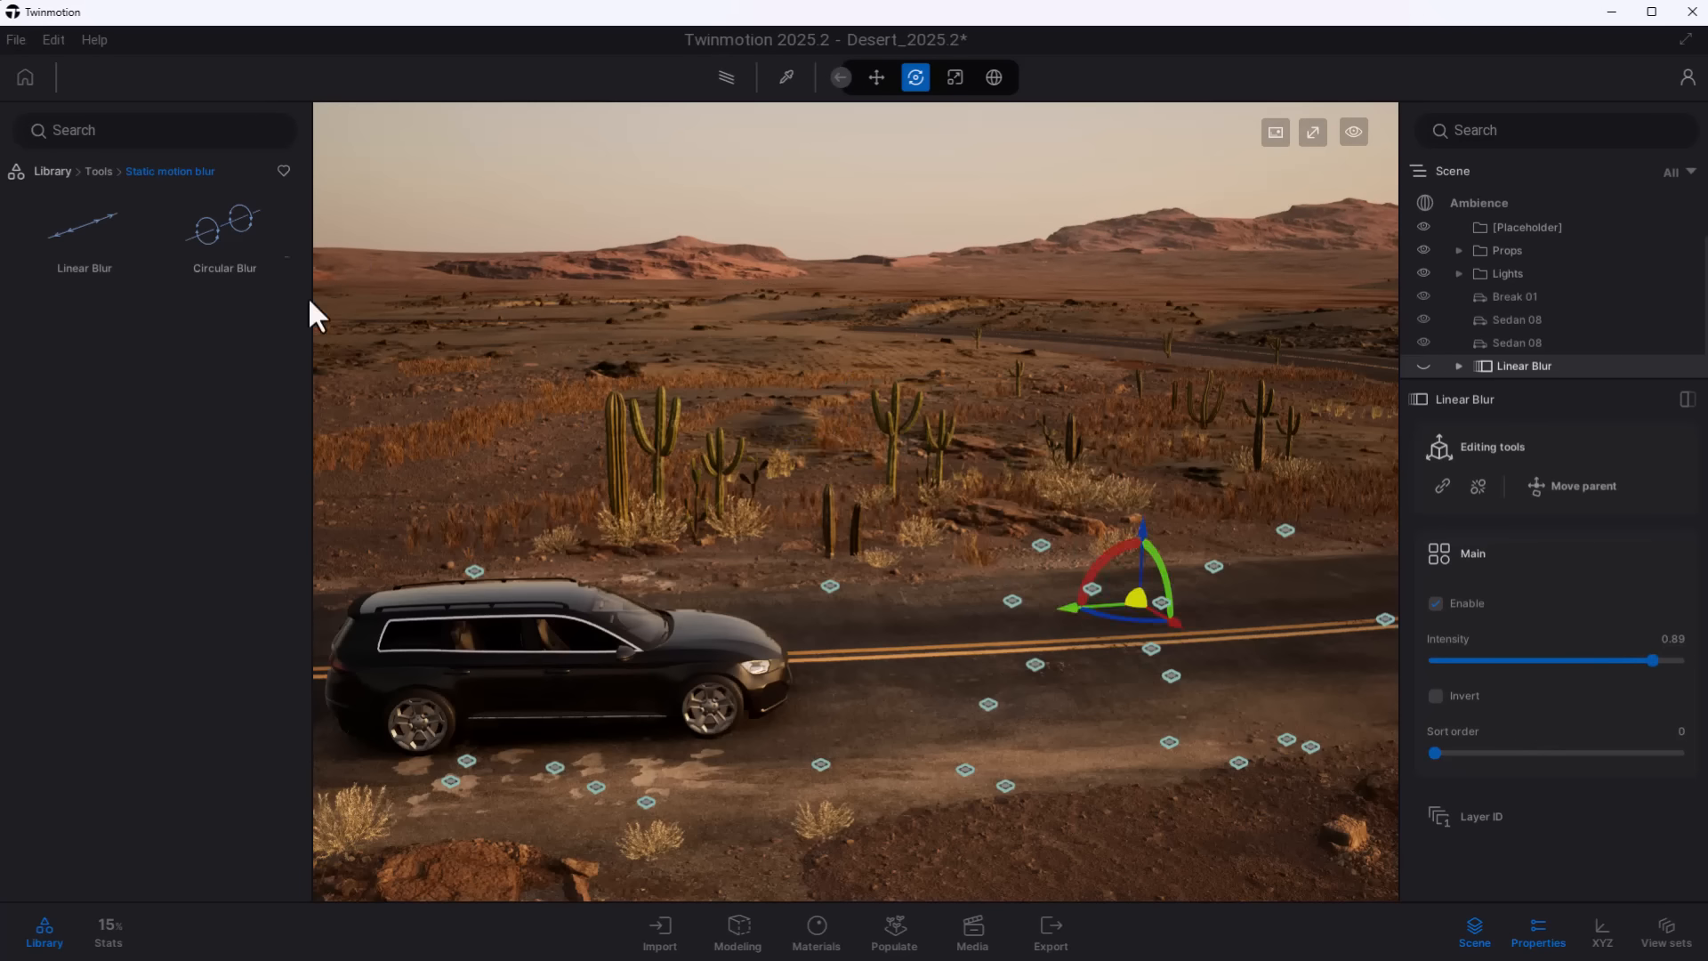
- Place a Circular Blur by the black Break 01 estate car, nest the car under it and set its intensity to 1.00
drag(316, 316, 1013, 683)
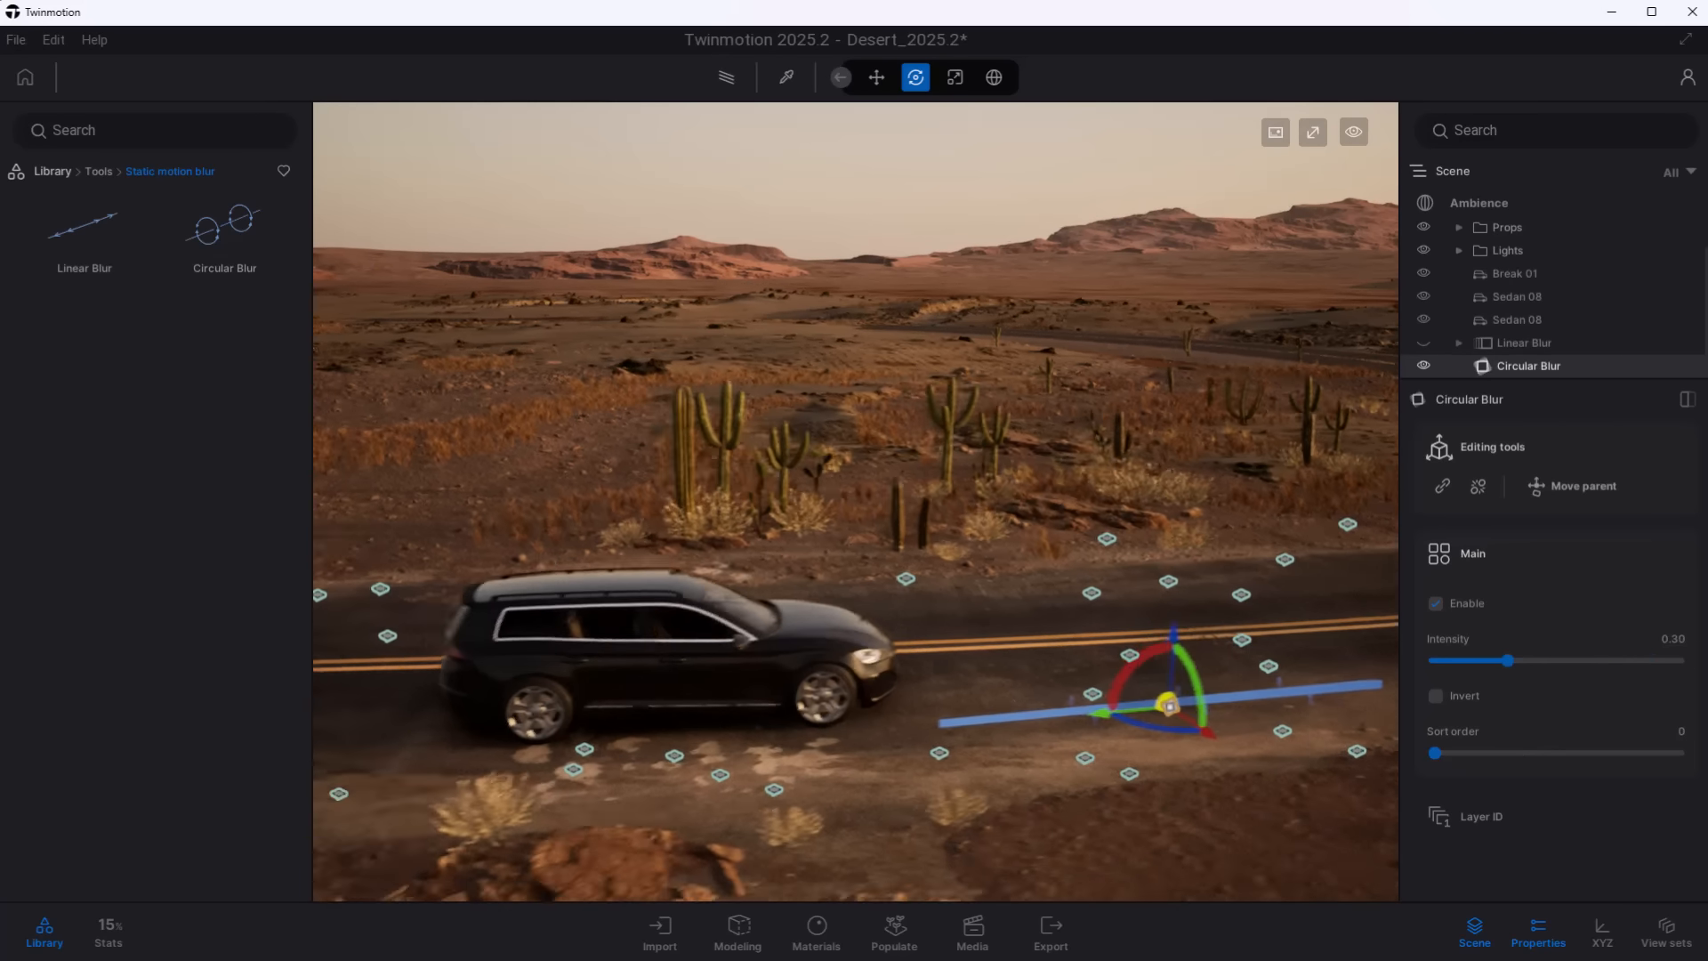
drag(1012, 683, 778, 555)
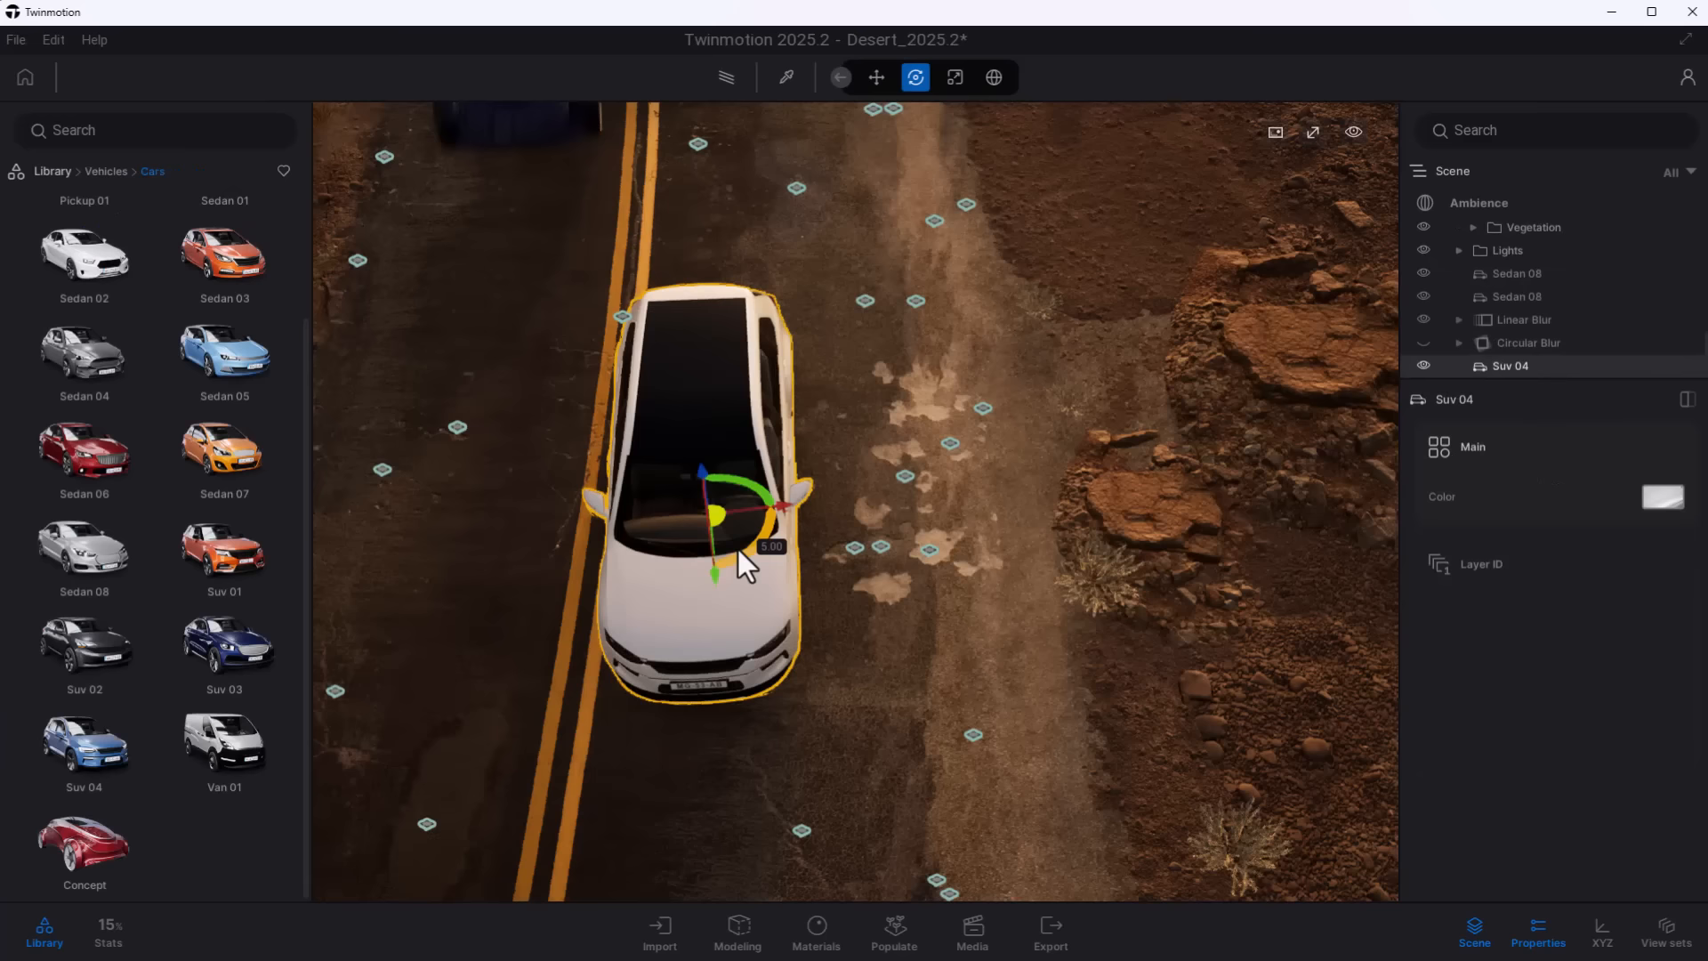
drag(738, 548, 501, 492)
- Add Suv 04 cars to the road and rotate the one nearest the roadside by 90 degrees
drag(85, 747, 818, 534)
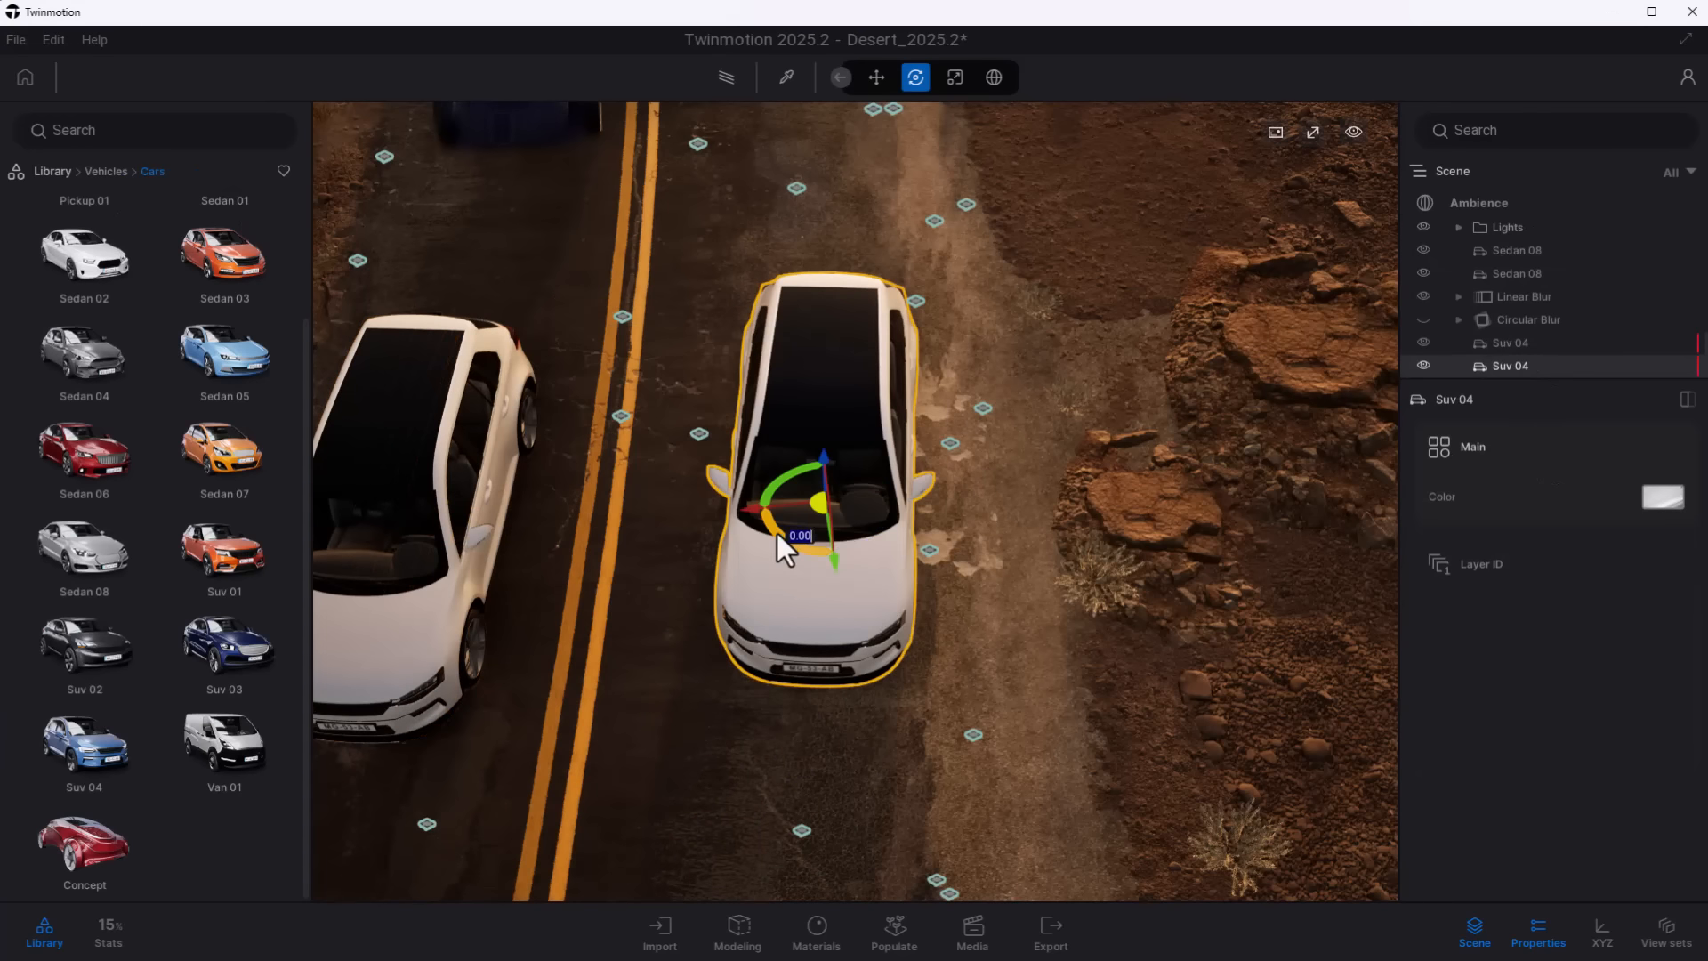
text(90)
key(Return)
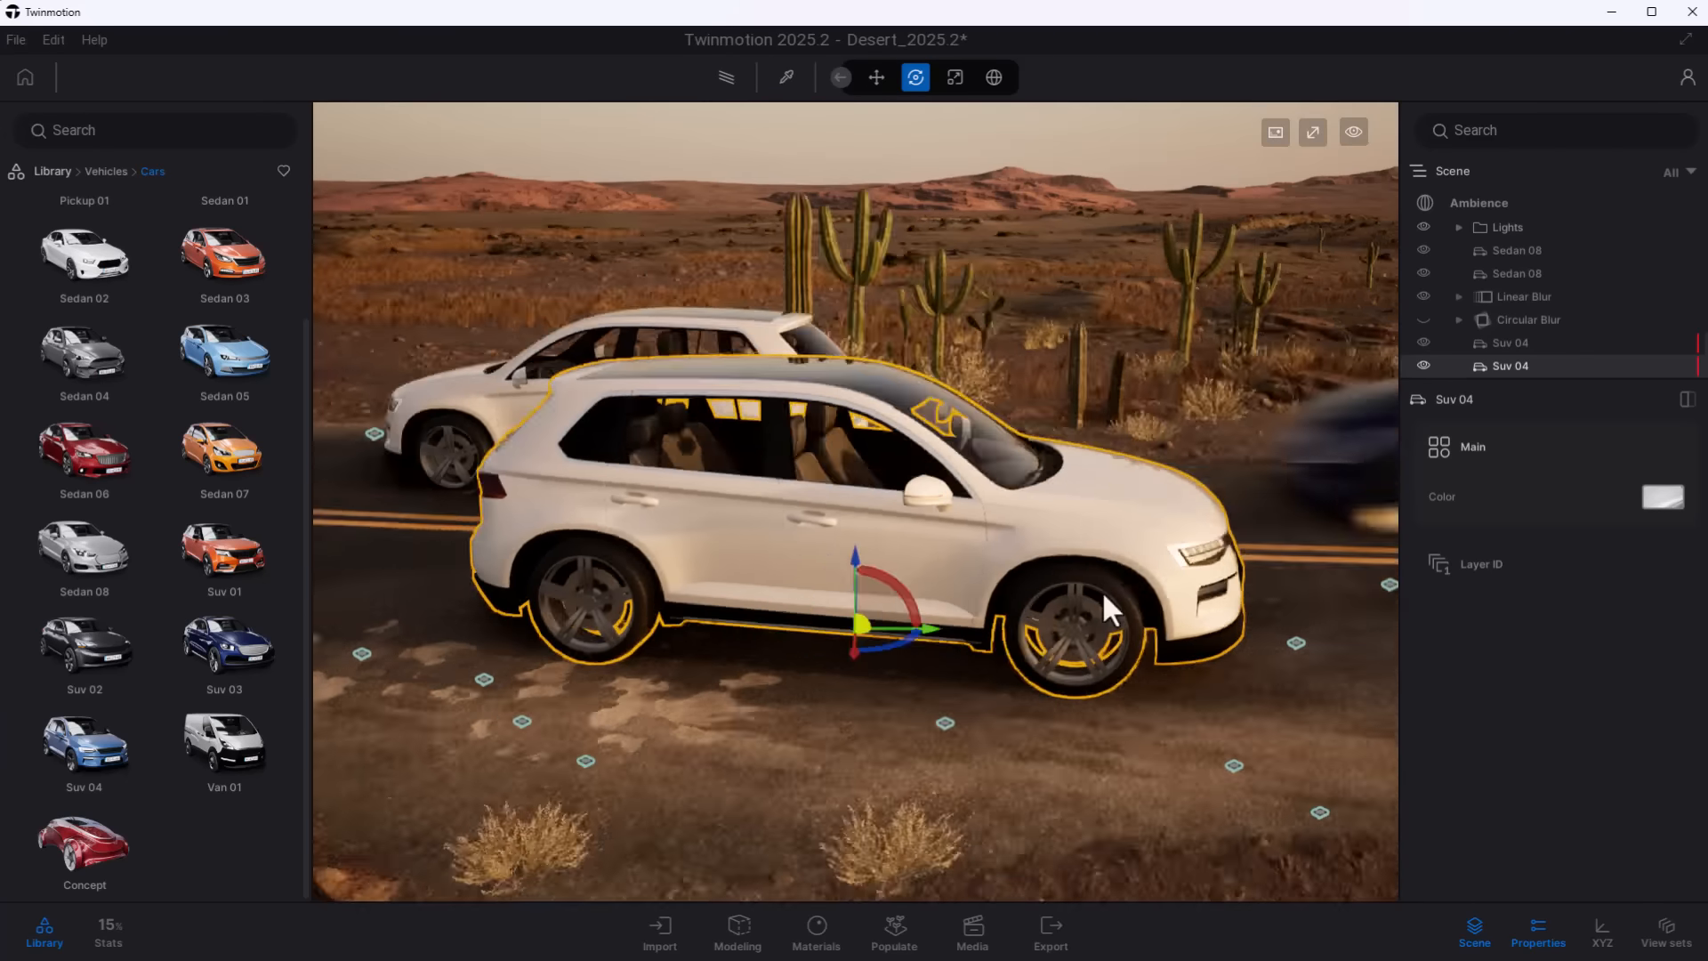
- Color the far Suv 04 dark grey and the near Suv 04 light blue
click(1663, 496)
click(1563, 559)
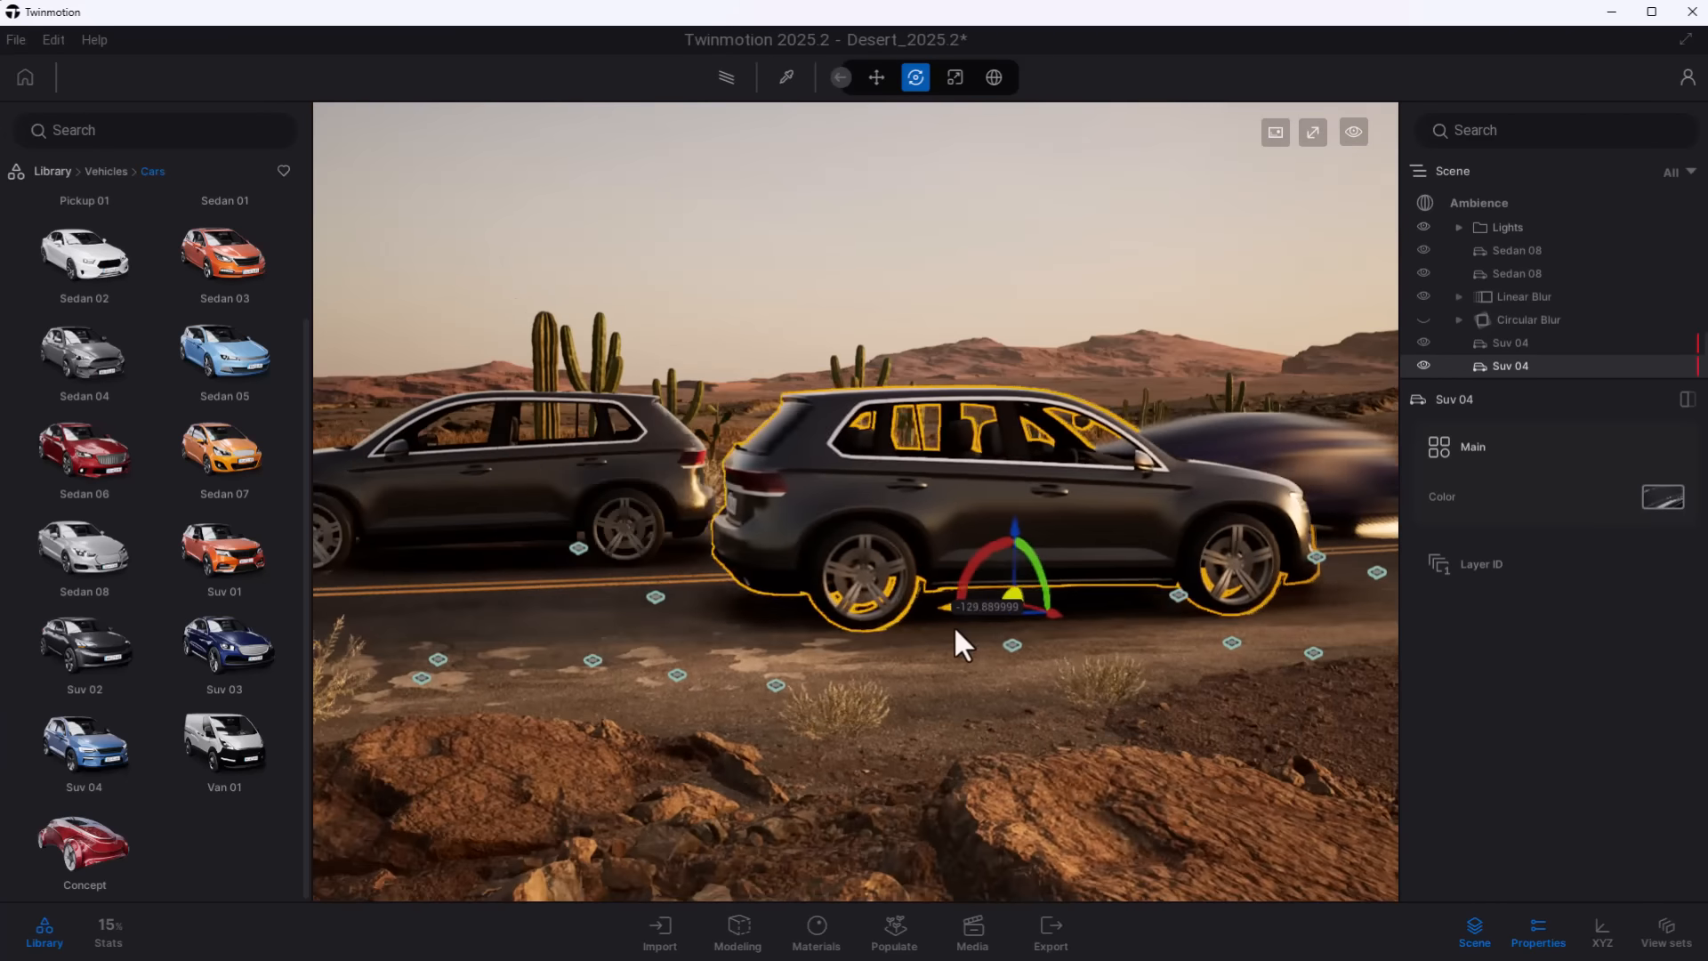
click(1662, 496)
click(1484, 762)
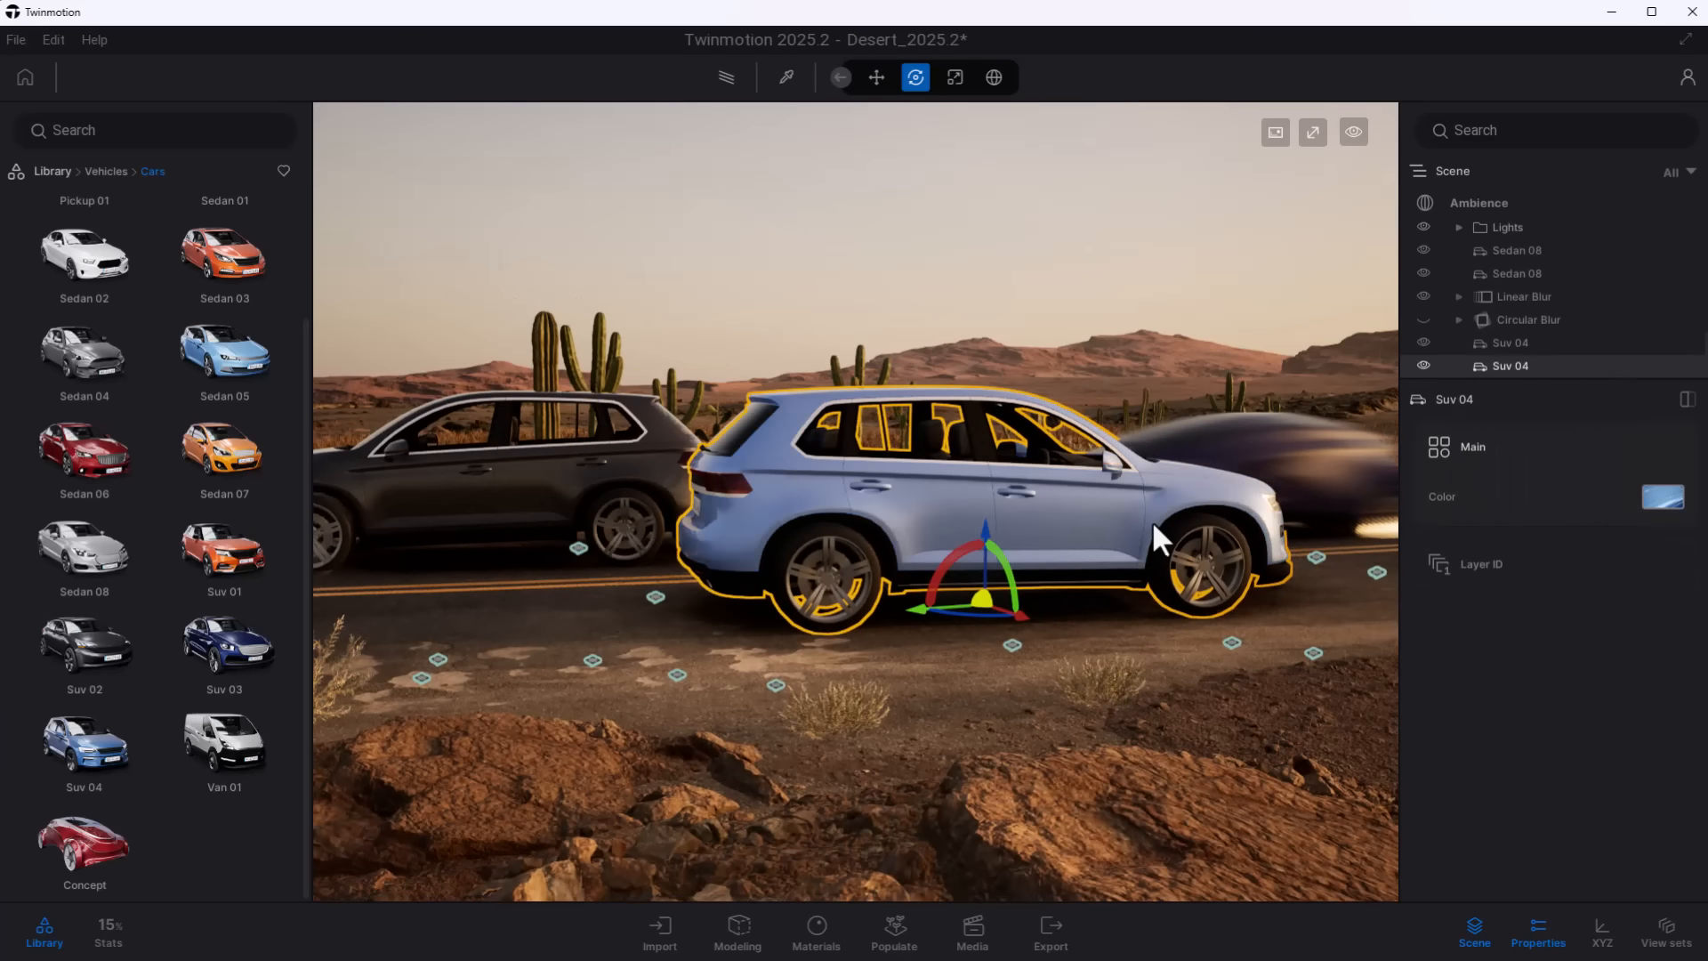
- Move both Suv 04 cars along the road, with the light blue one behind the blurred concept car and the dark one farther back
right_drag(1151, 520, 1224, 519)
drag(810, 594, 738, 594)
click(552, 525)
drag(469, 559, 407, 557)
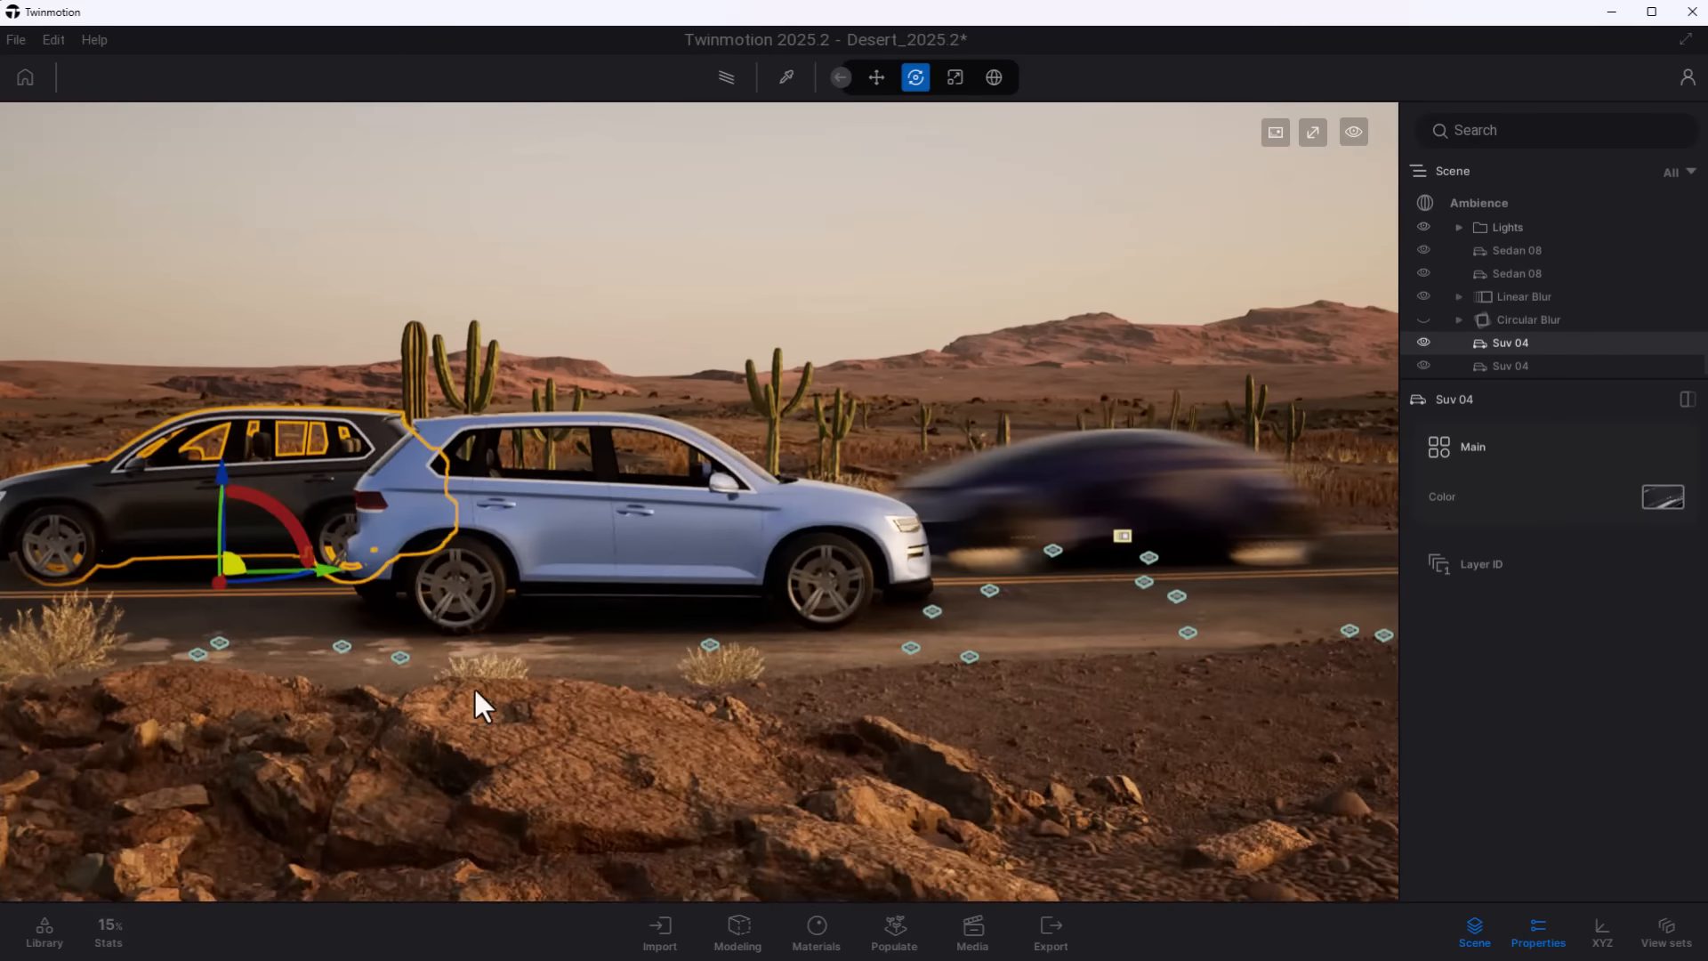
right_drag(477, 702, 743, 686)
drag(241, 597, 164, 600)
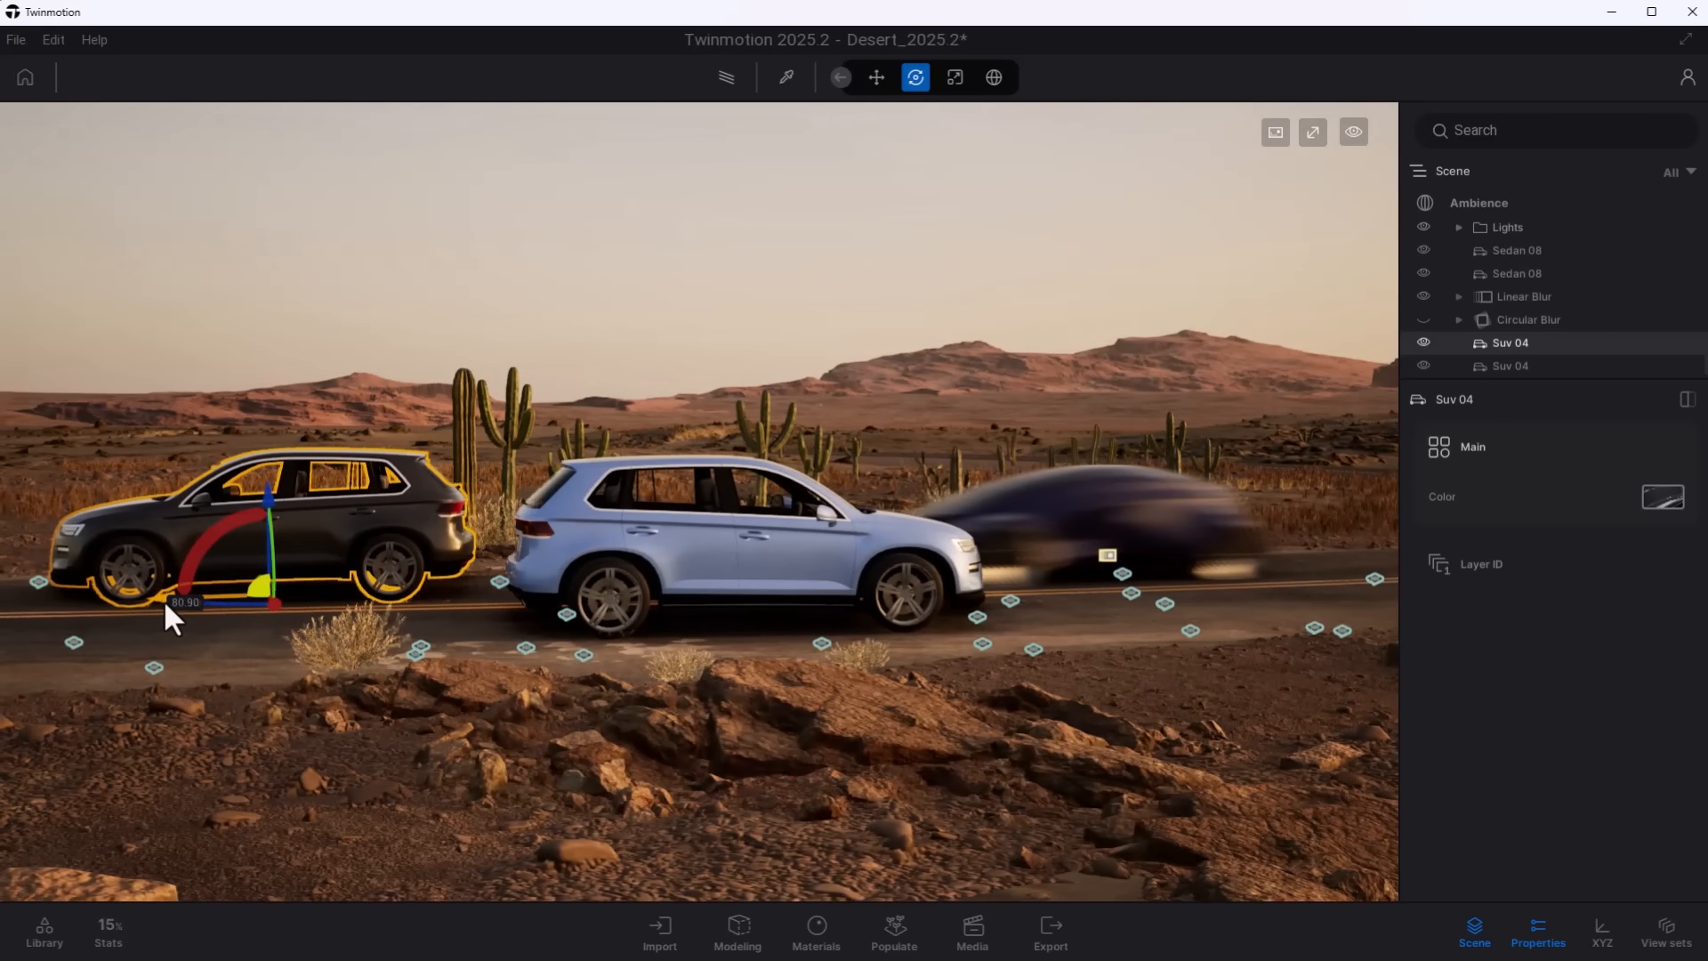
- Nest the dark Suv 04 under the Linear Blur that holds the concept car and turn on the blur's Invert option
drag(1531, 349, 1537, 298)
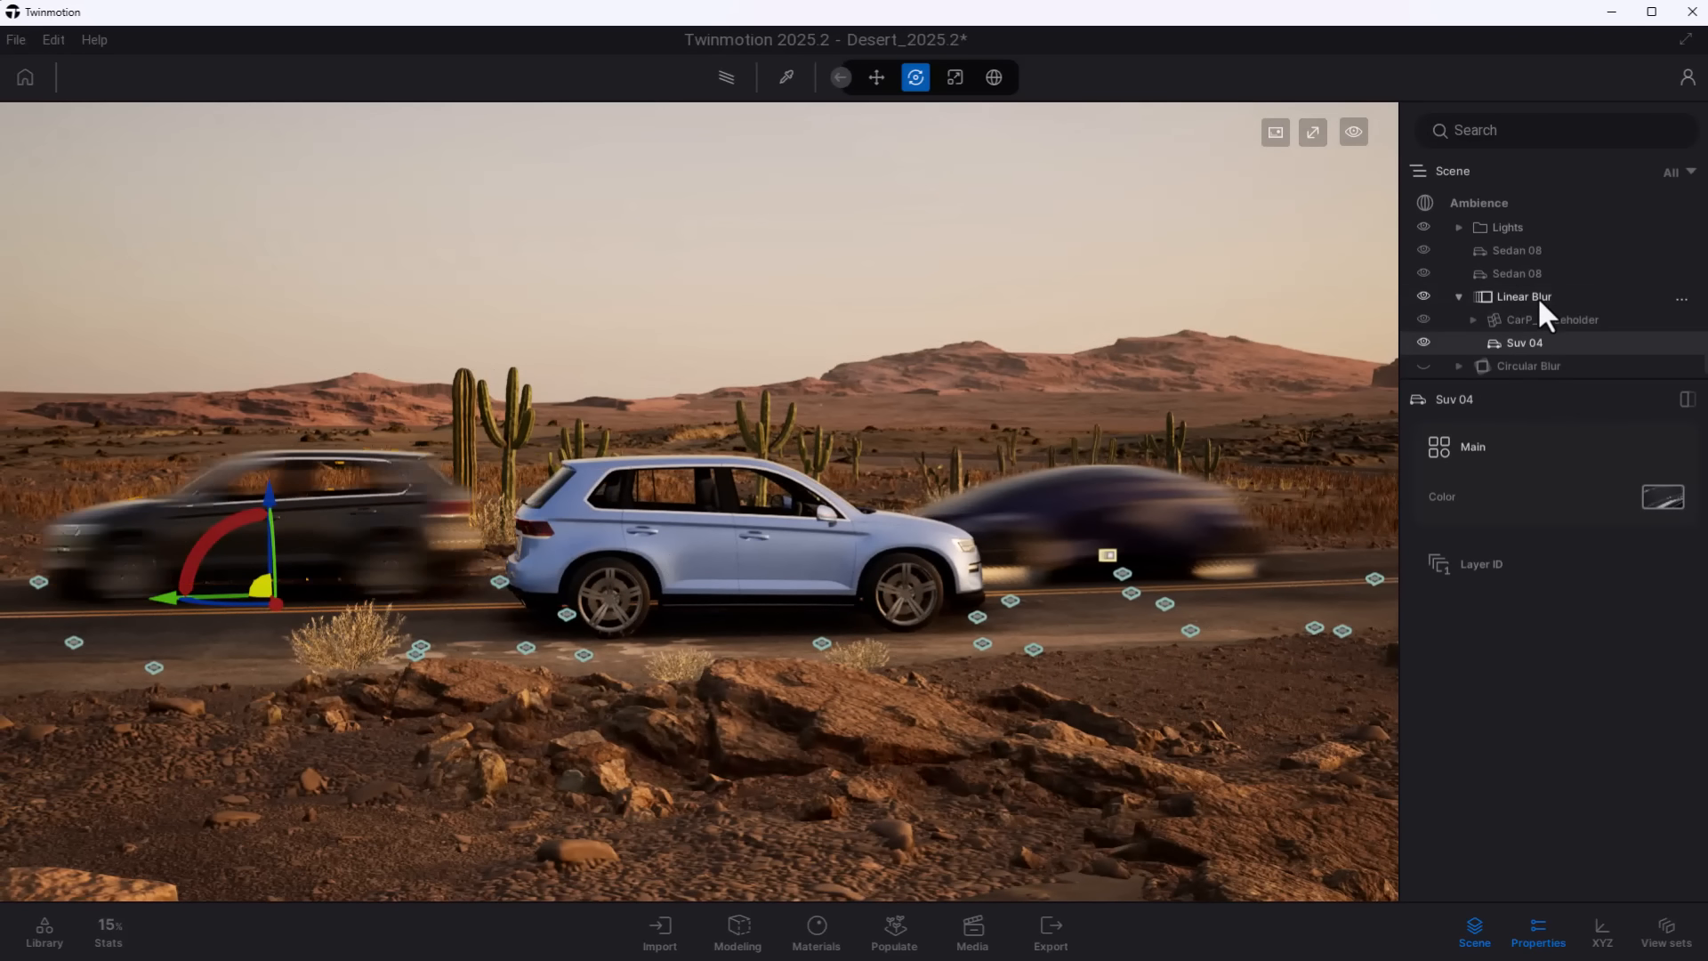
click(1457, 292)
click(1460, 298)
click(1520, 316)
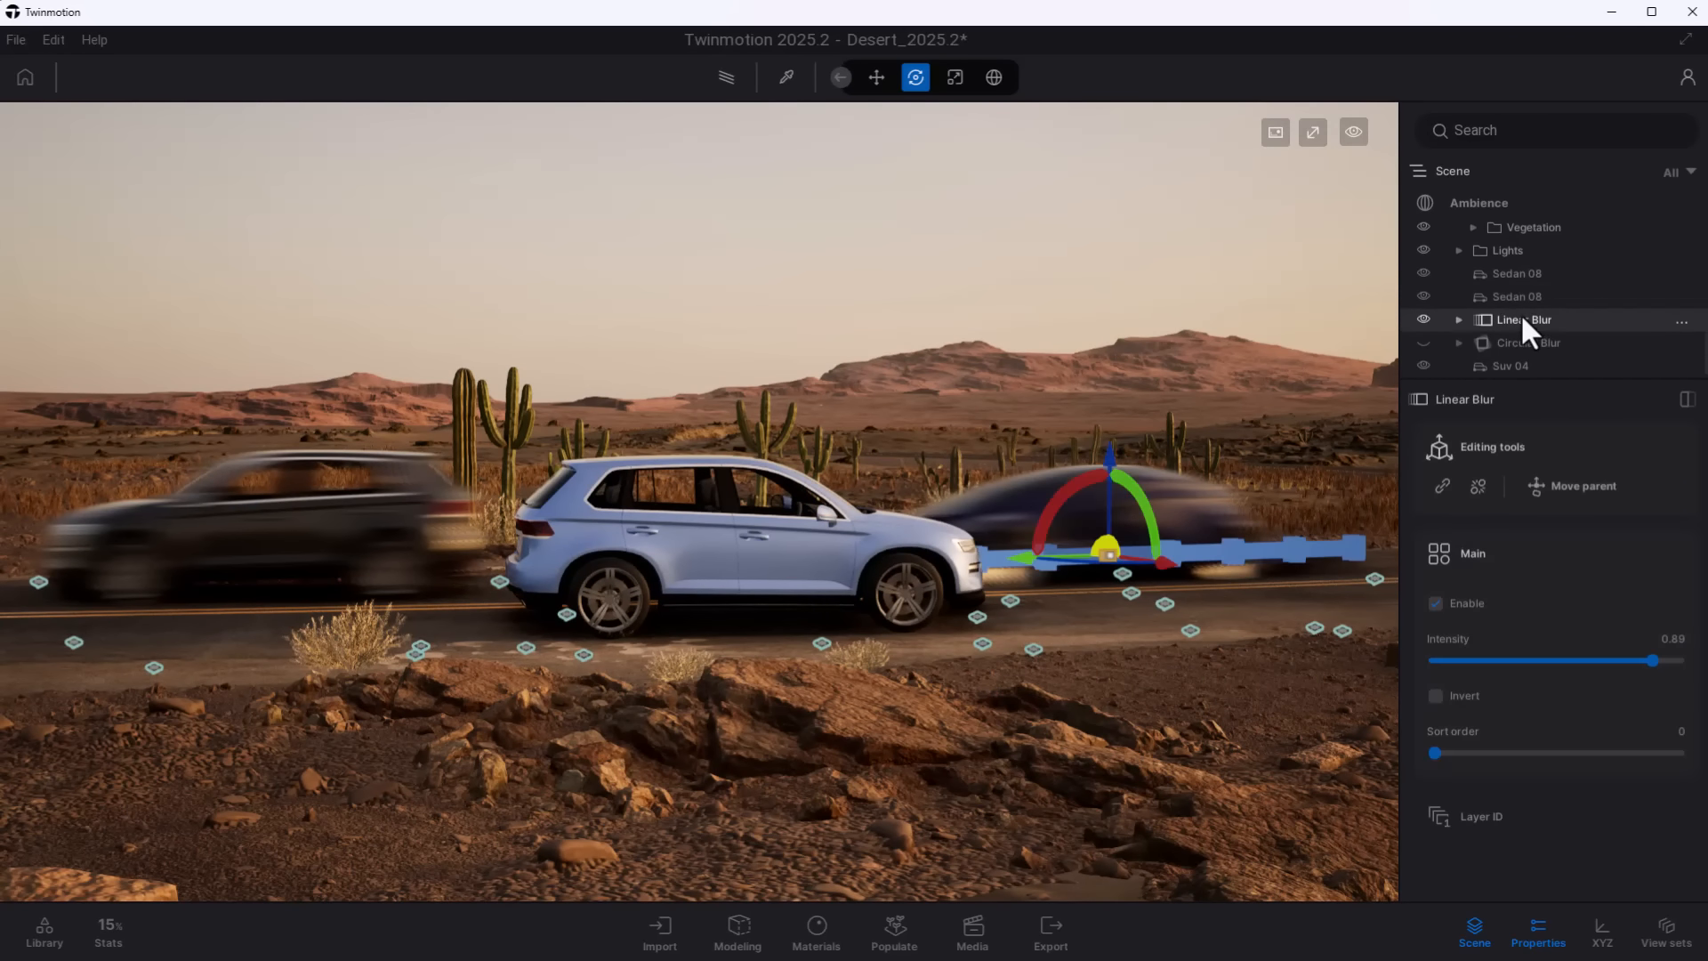
click(1436, 695)
- Shift the concept car farther ahead along the road, away from the light blue Suv 04
click(1086, 568)
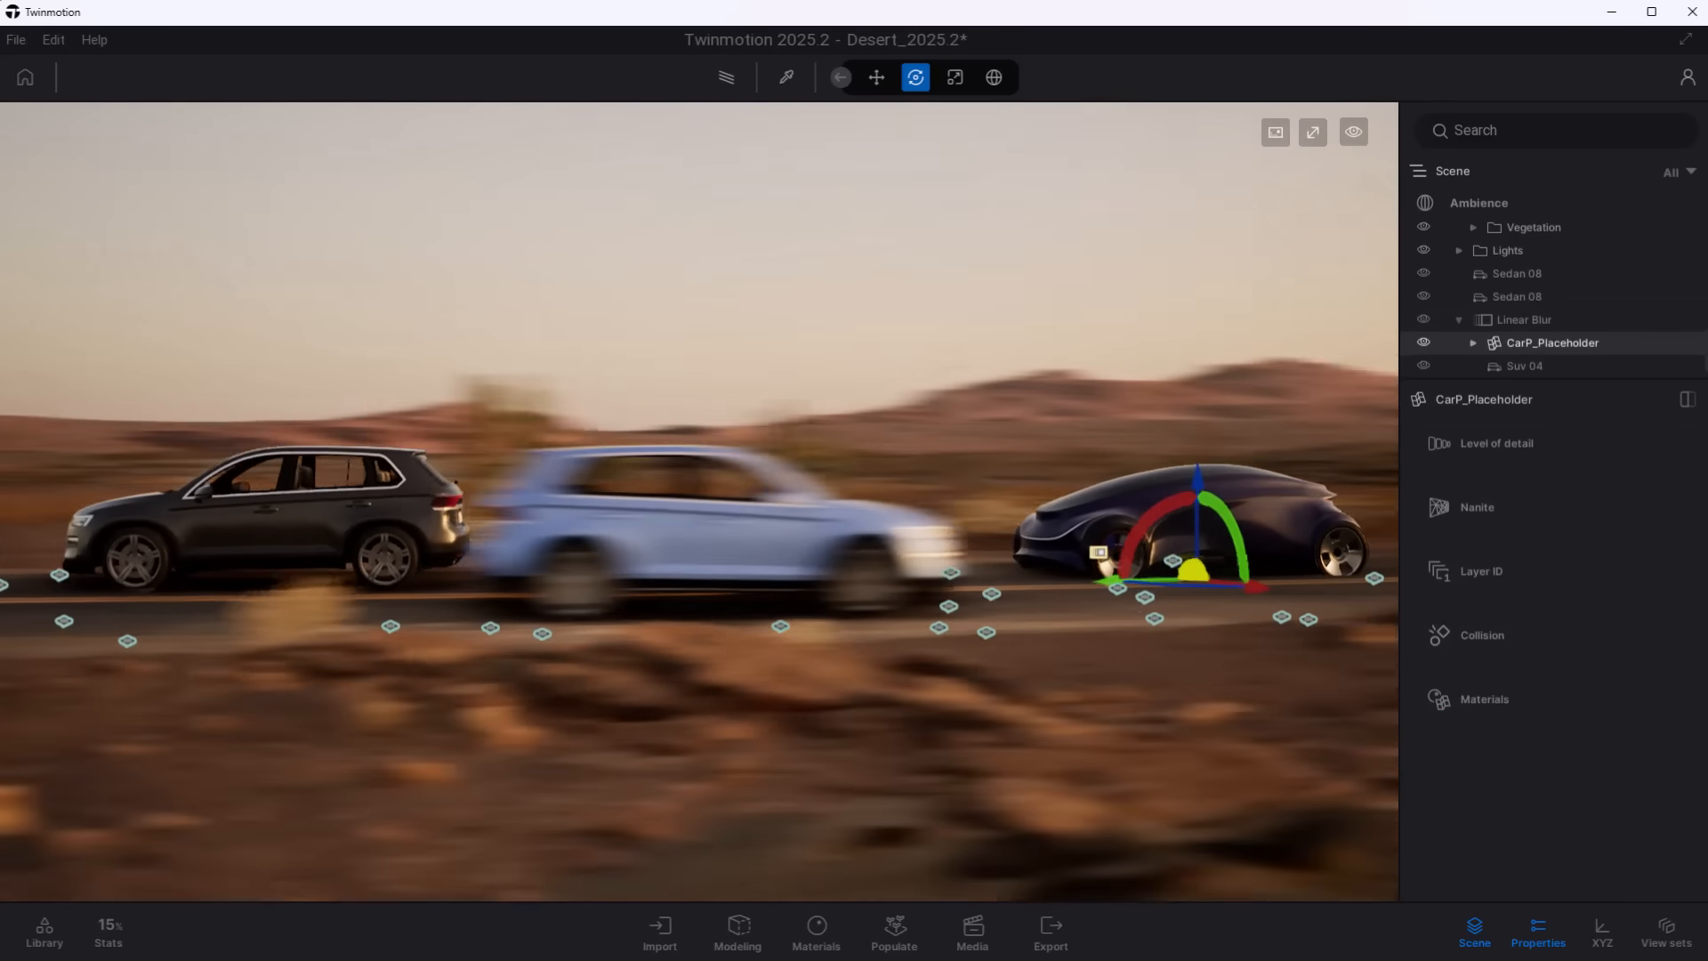
shift+middle_drag(1086, 568, 1122, 570)
- Toggle the Linear Blur's Enable and Invert options off and back on to compare the effect
click(1519, 320)
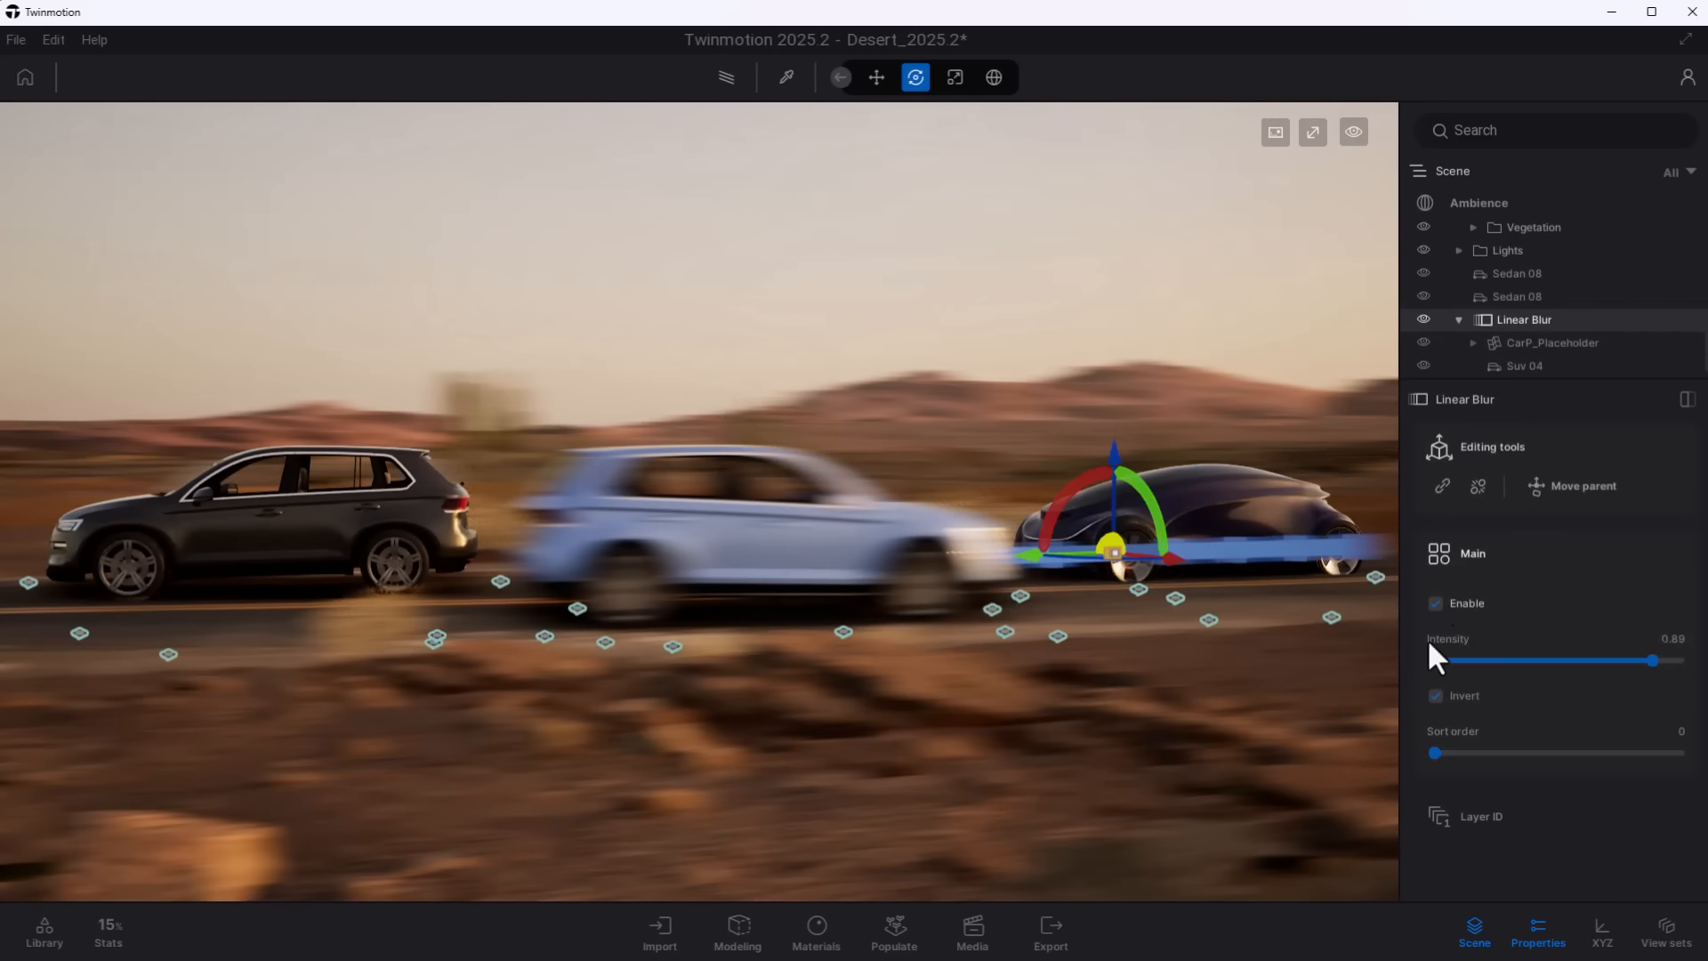
click(1433, 603)
click(1434, 603)
click(1435, 696)
click(1434, 696)
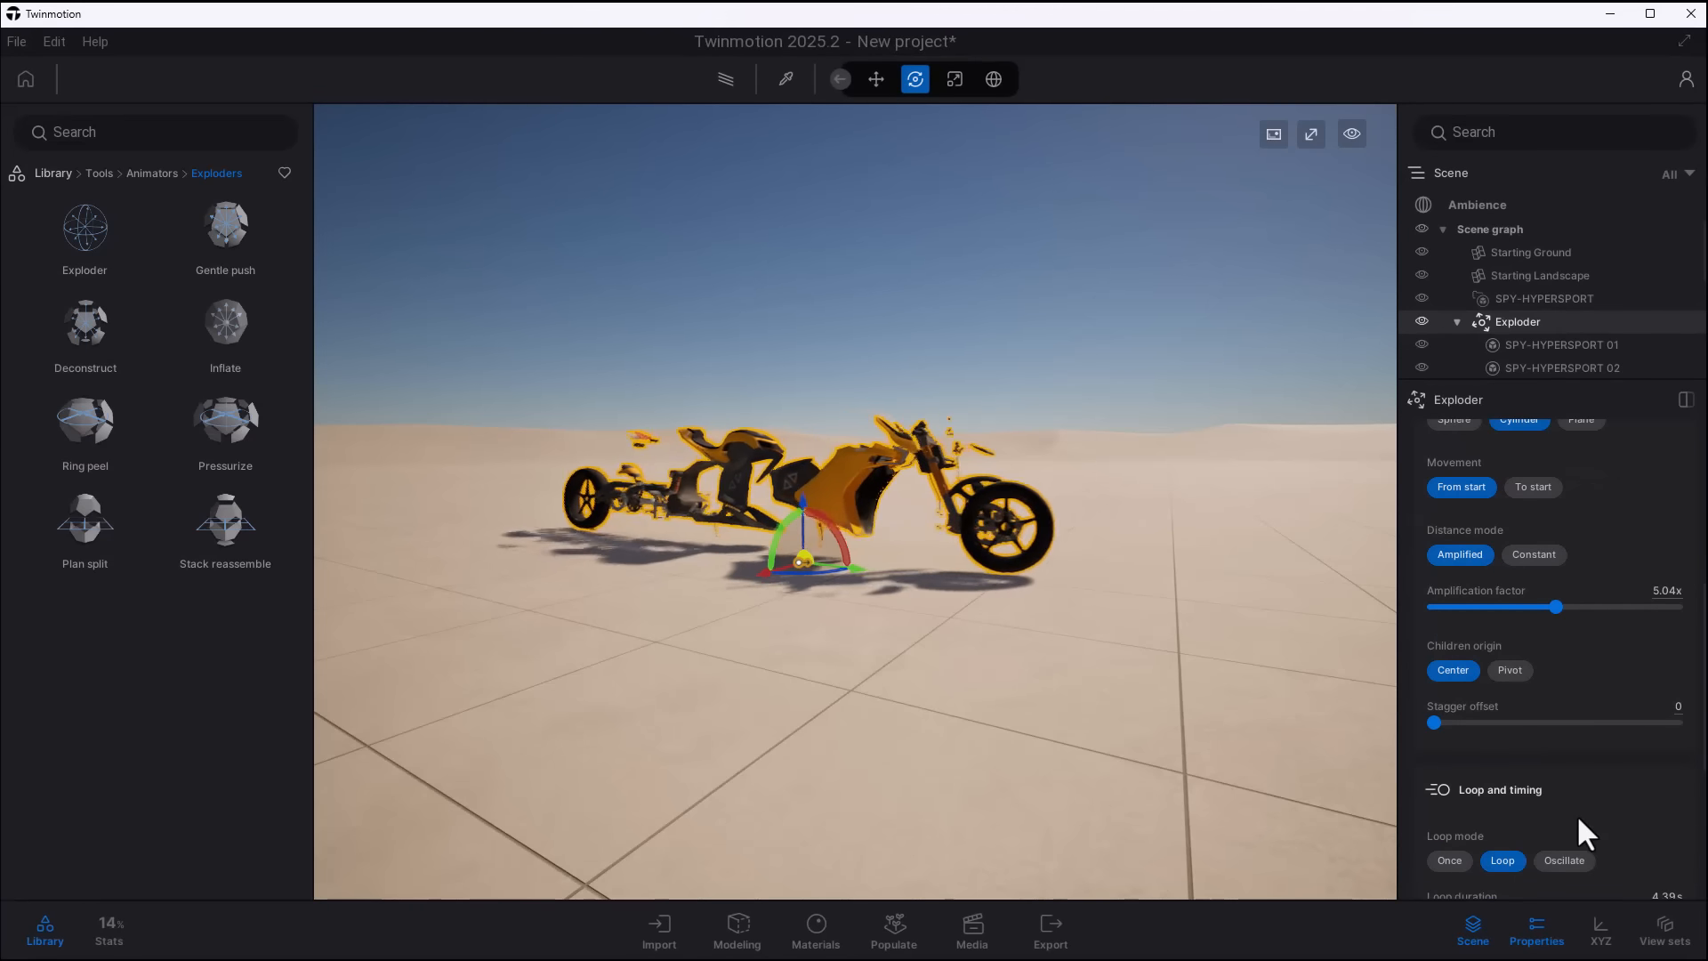
- Set the loop mode of the Exploder holding the SPY-HYPERSPORT motorcycle parts to Once
click(1449, 860)
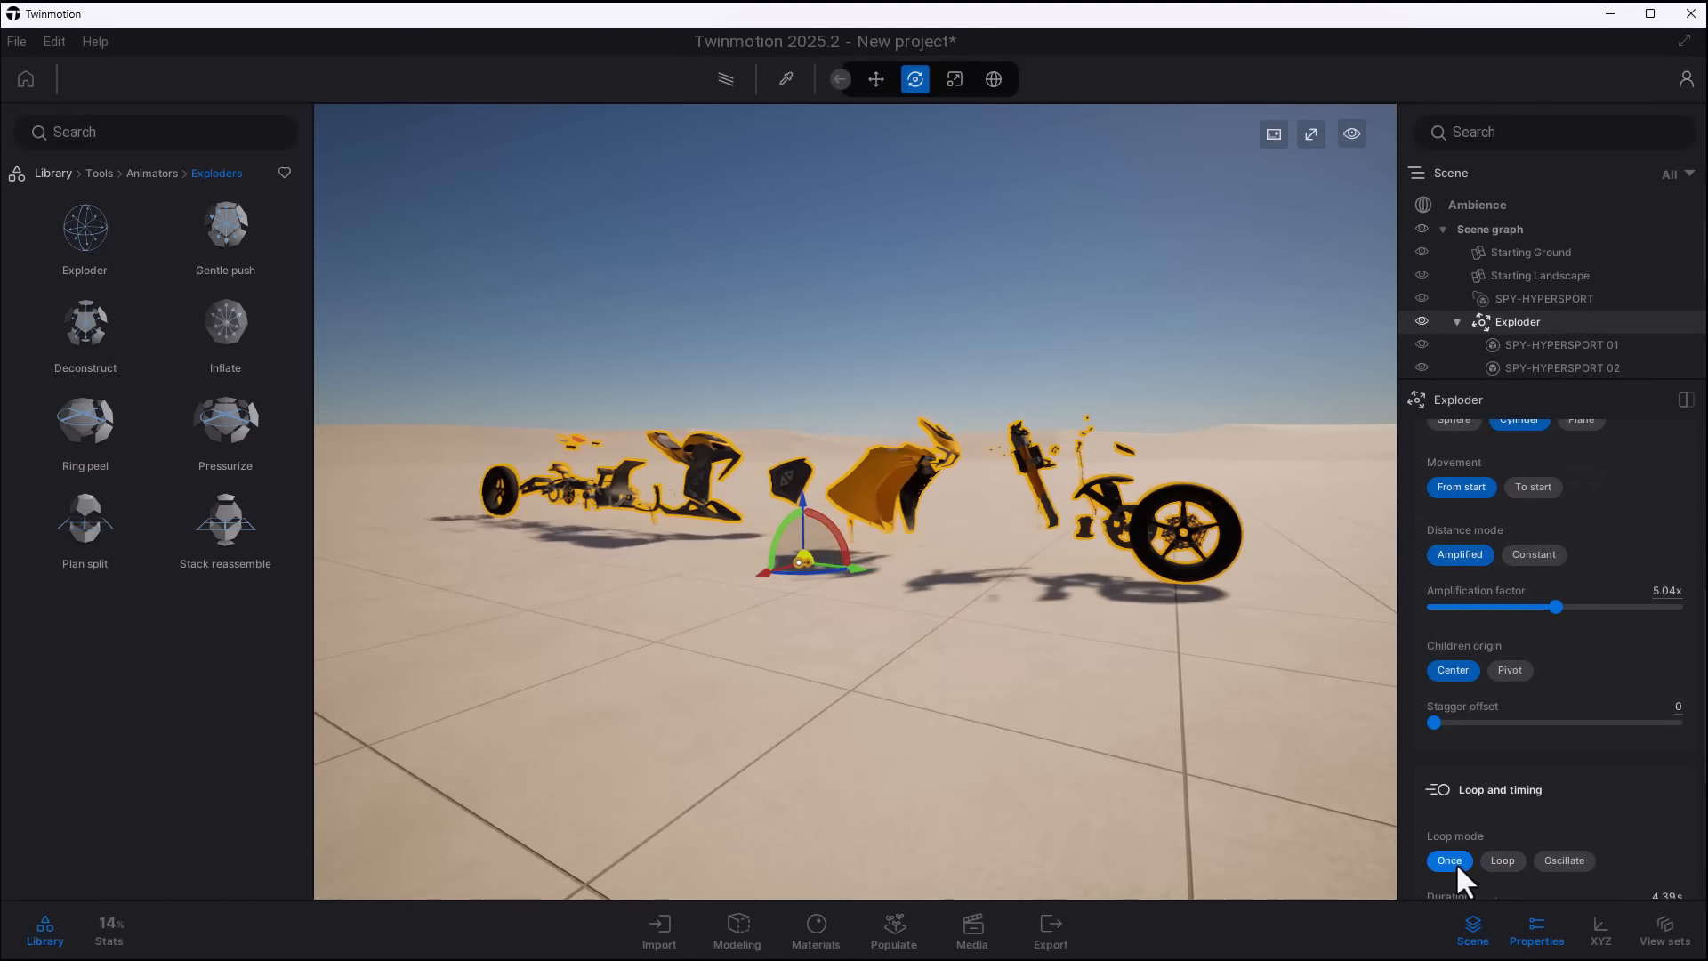
shift+middle_drag(1107, 573, 1361, 530)
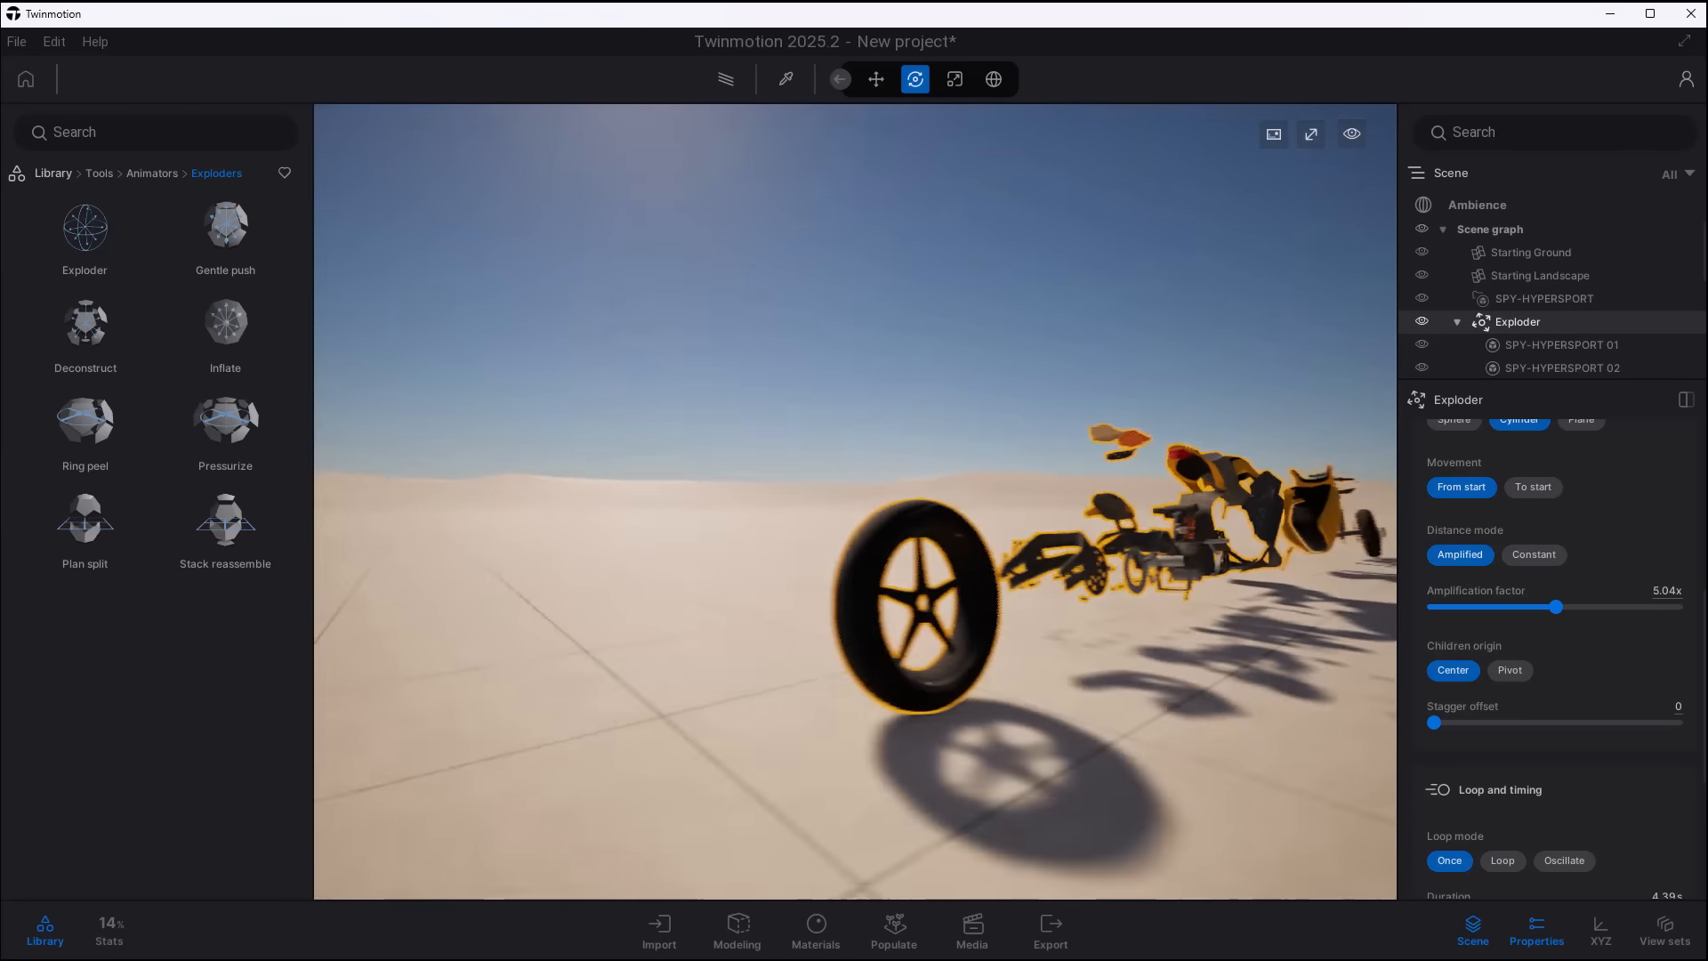
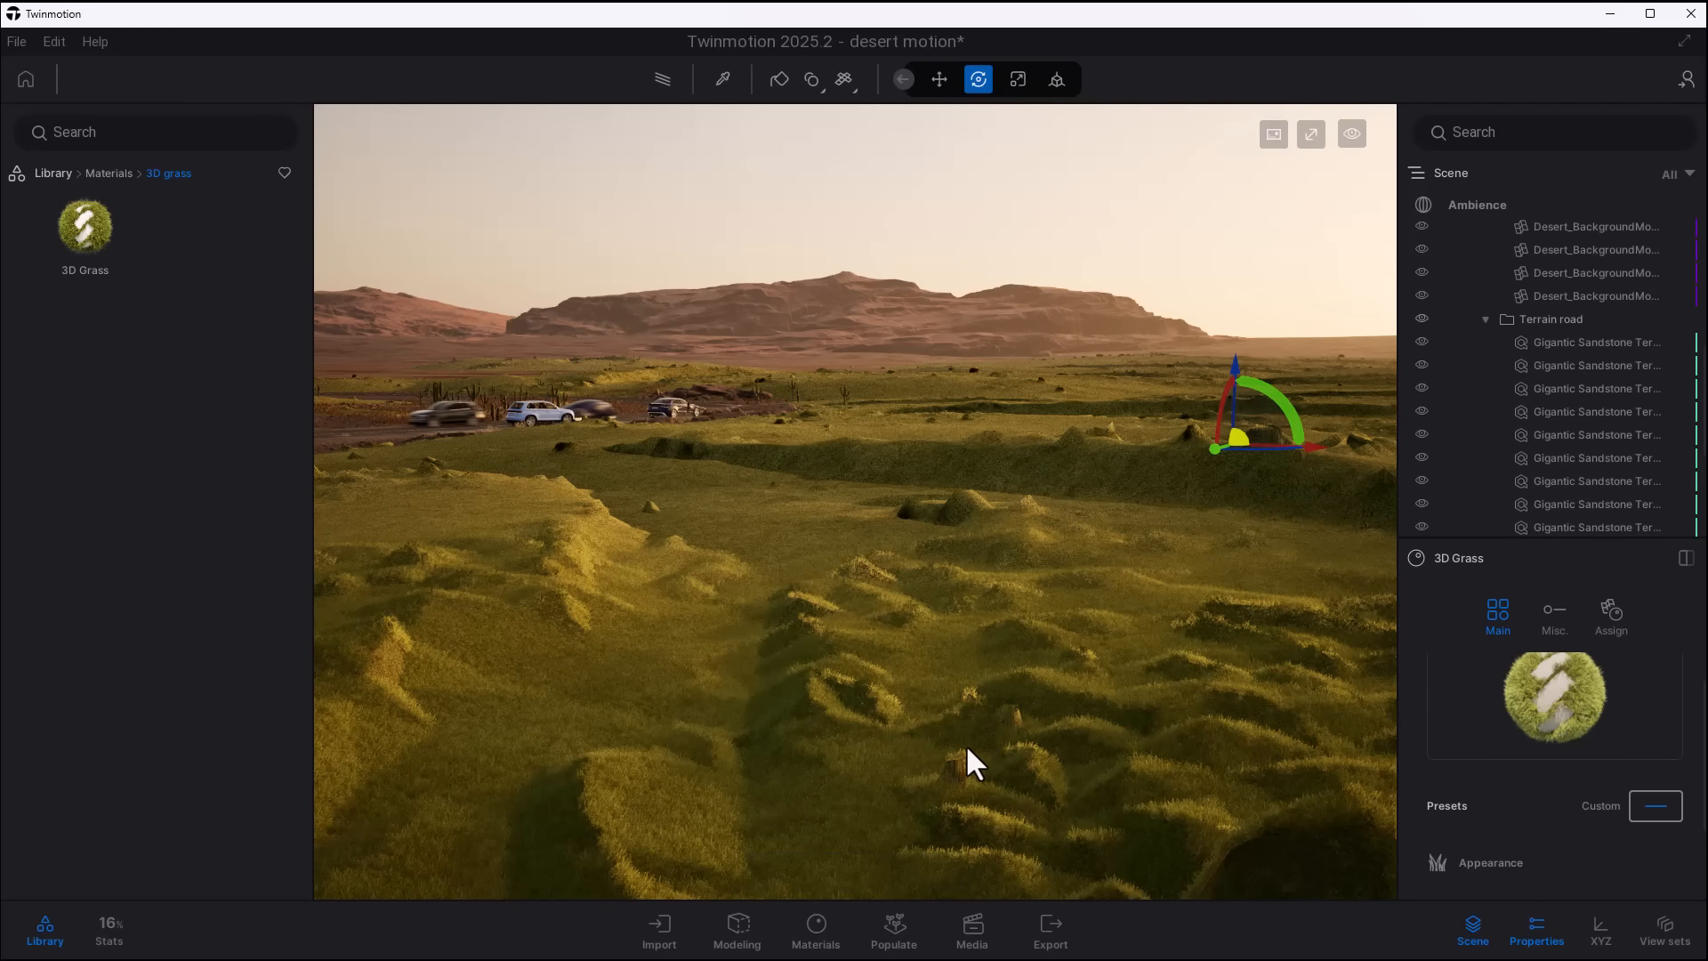
- Examine the 3D Grass covering the desert terrain, from a wide overview down to close-ups of individual blades
scroll(967, 747, up, 5)
right_drag(990, 733, 1023, 700)
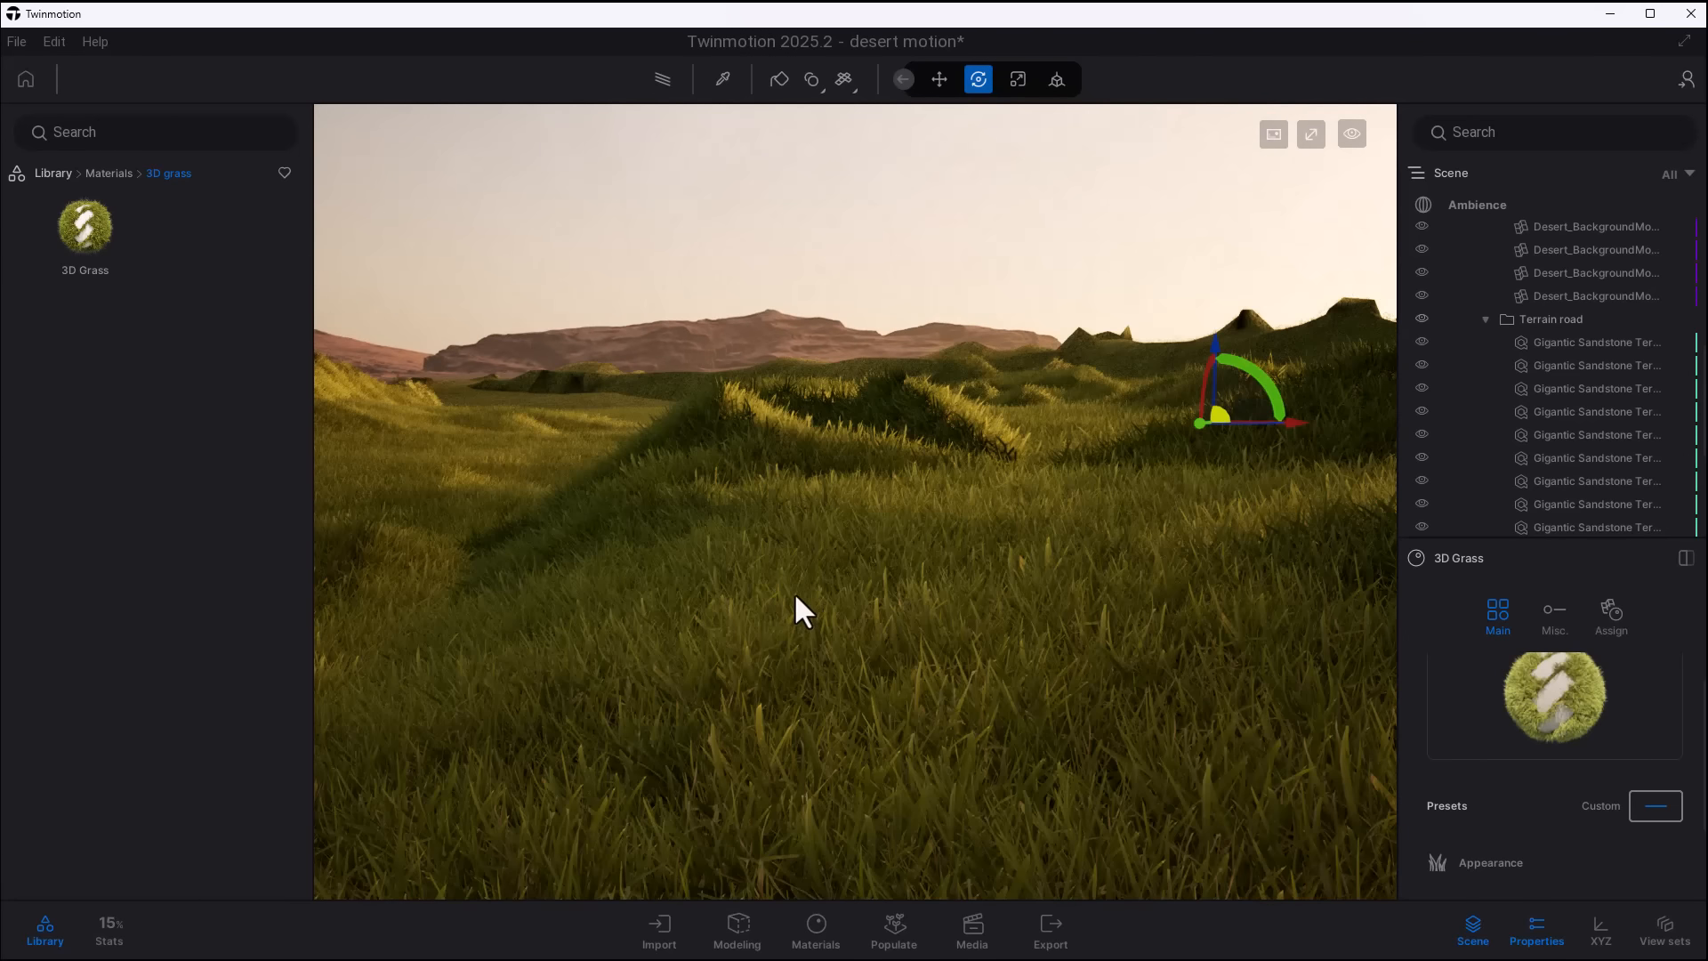
scroll(795, 597, down, 5)
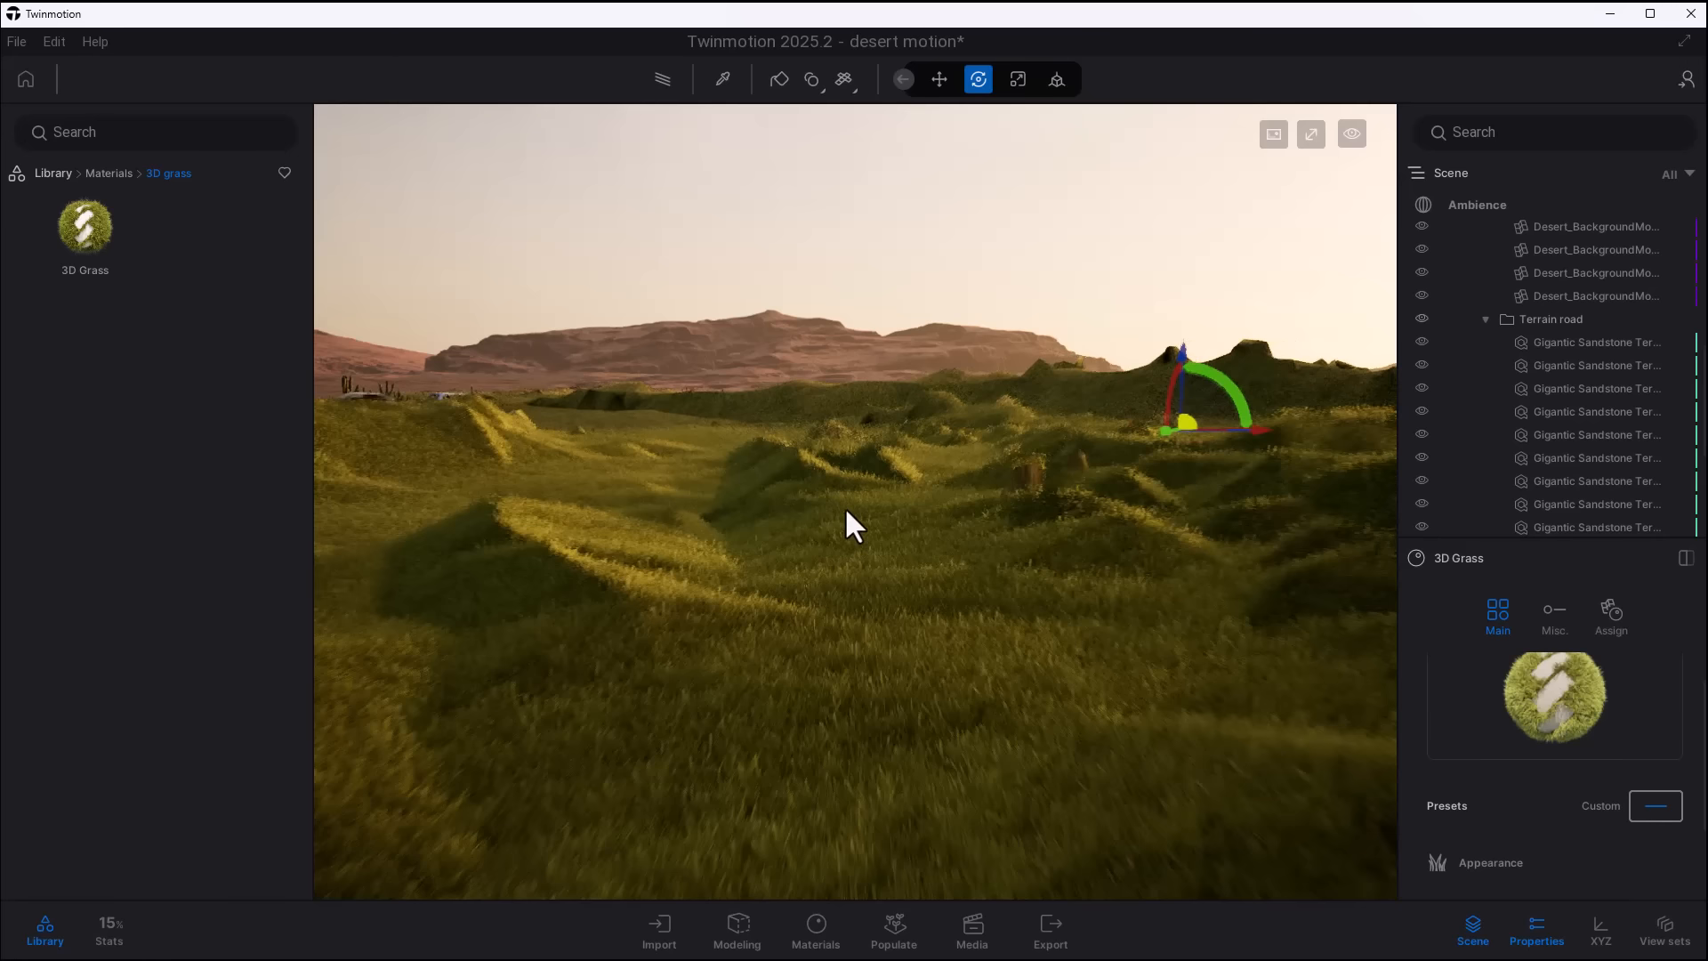
scroll(863, 515, up, 2)
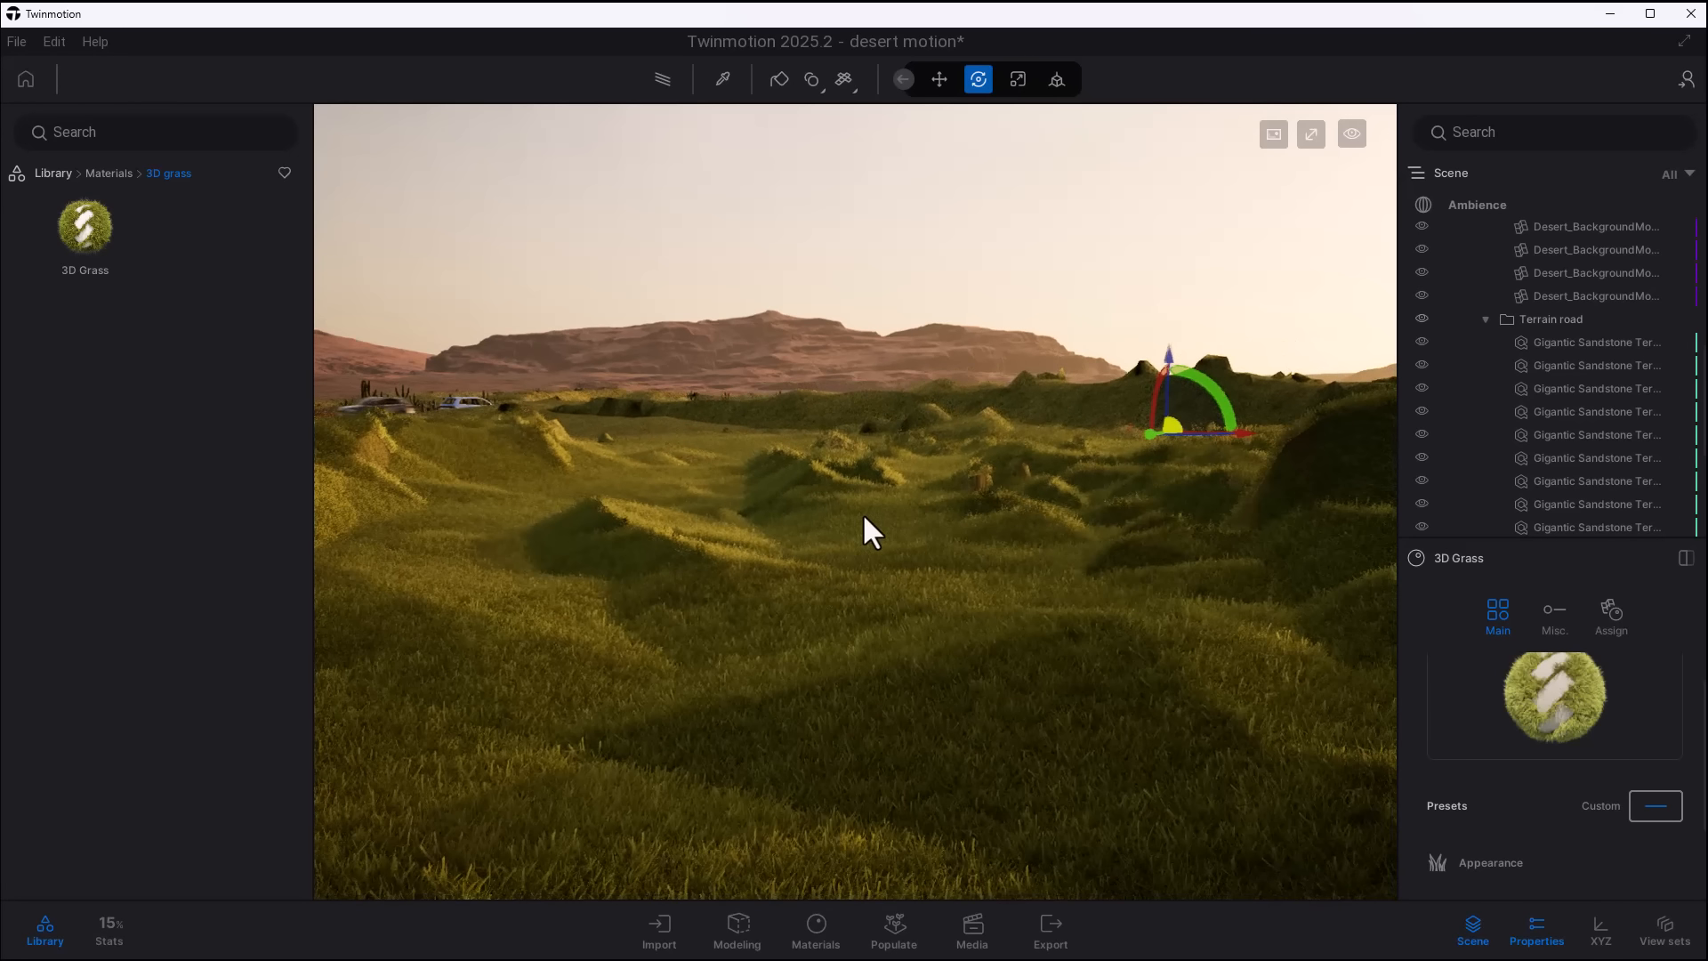
scroll(863, 516, up, 4)
scroll(863, 516, up, 3)
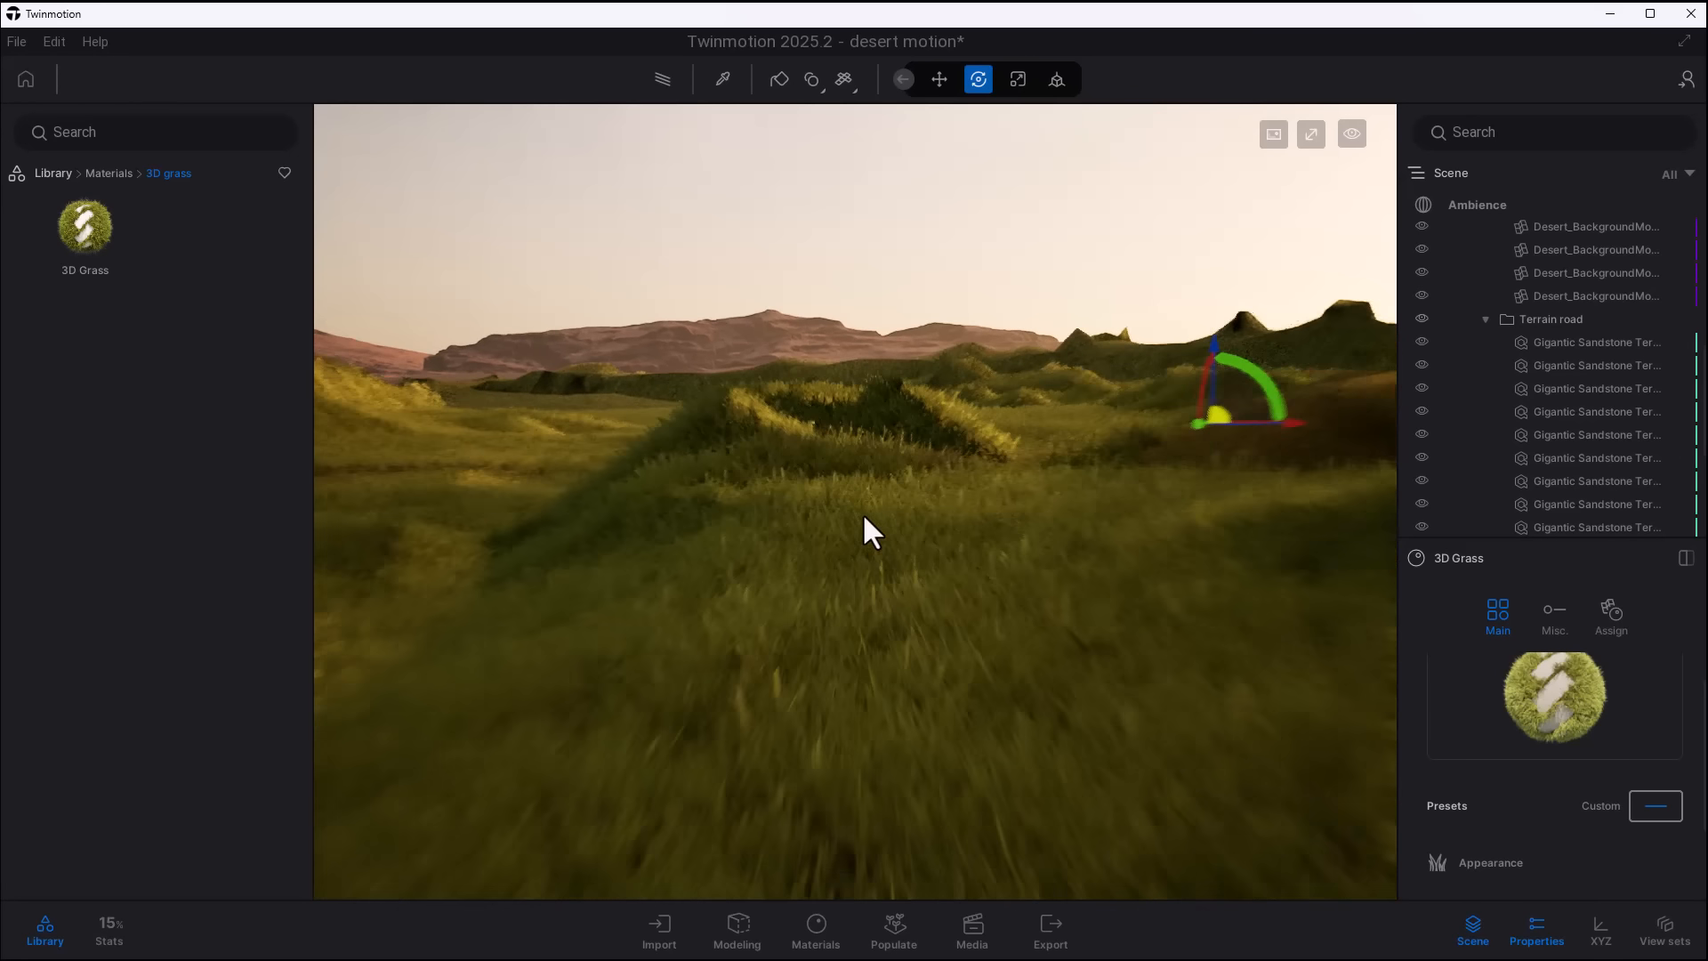
scroll(870, 716, up, 5)
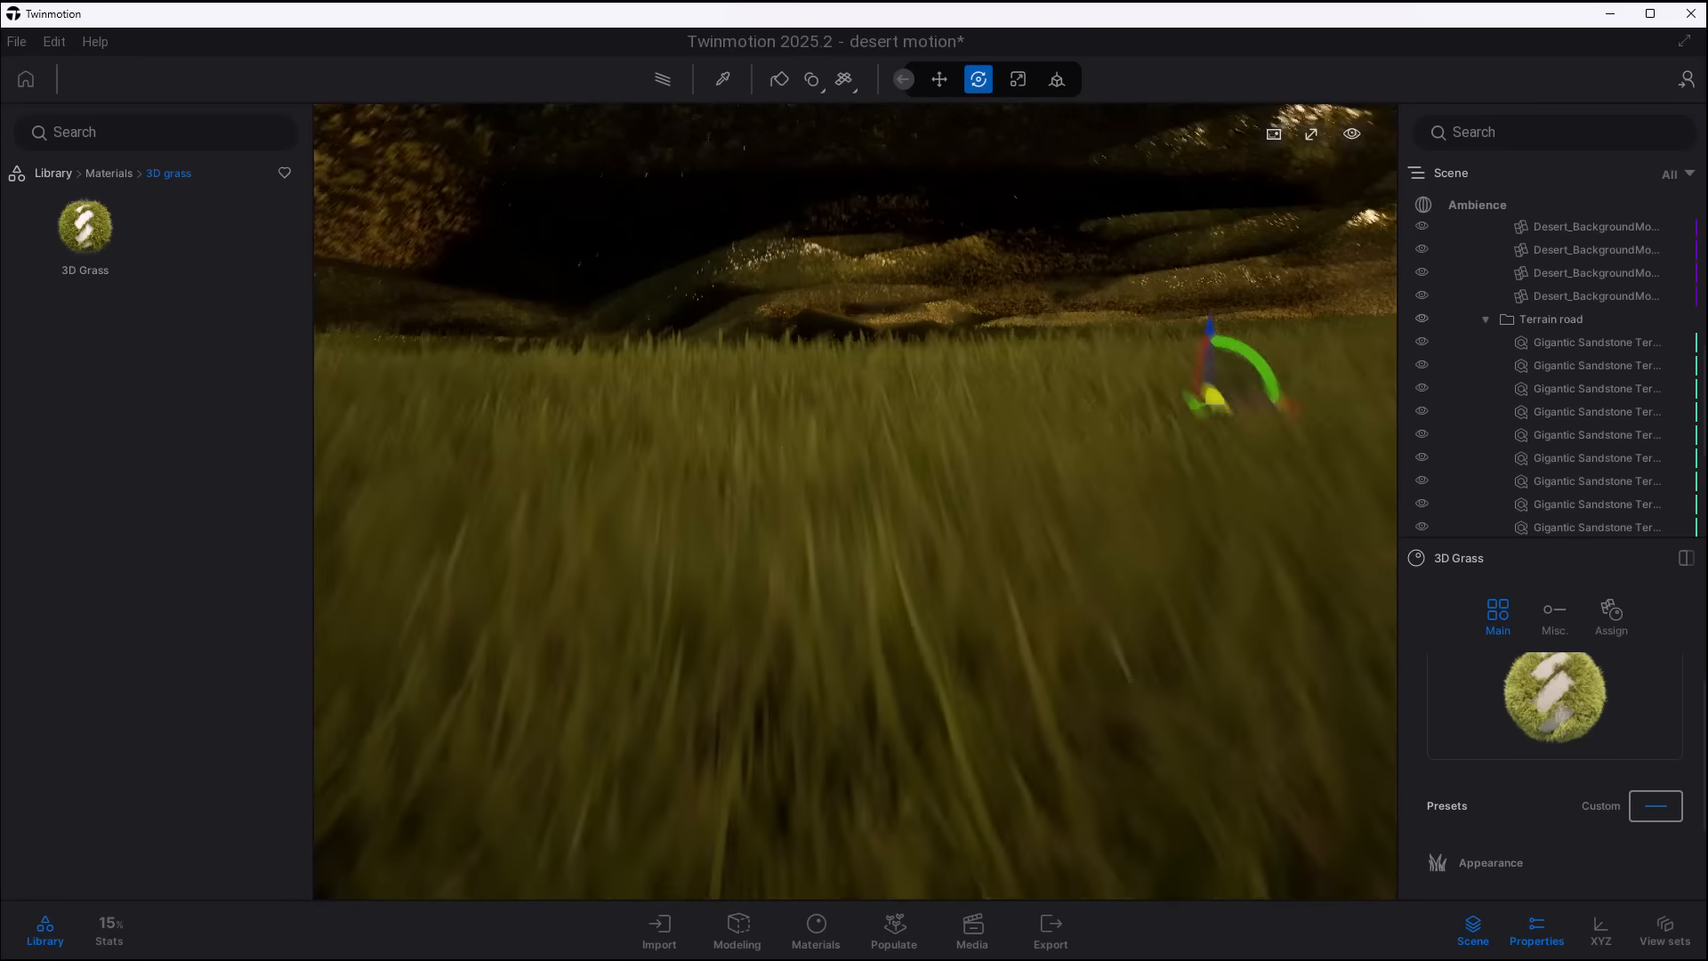
scroll(817, 893, down, 8)
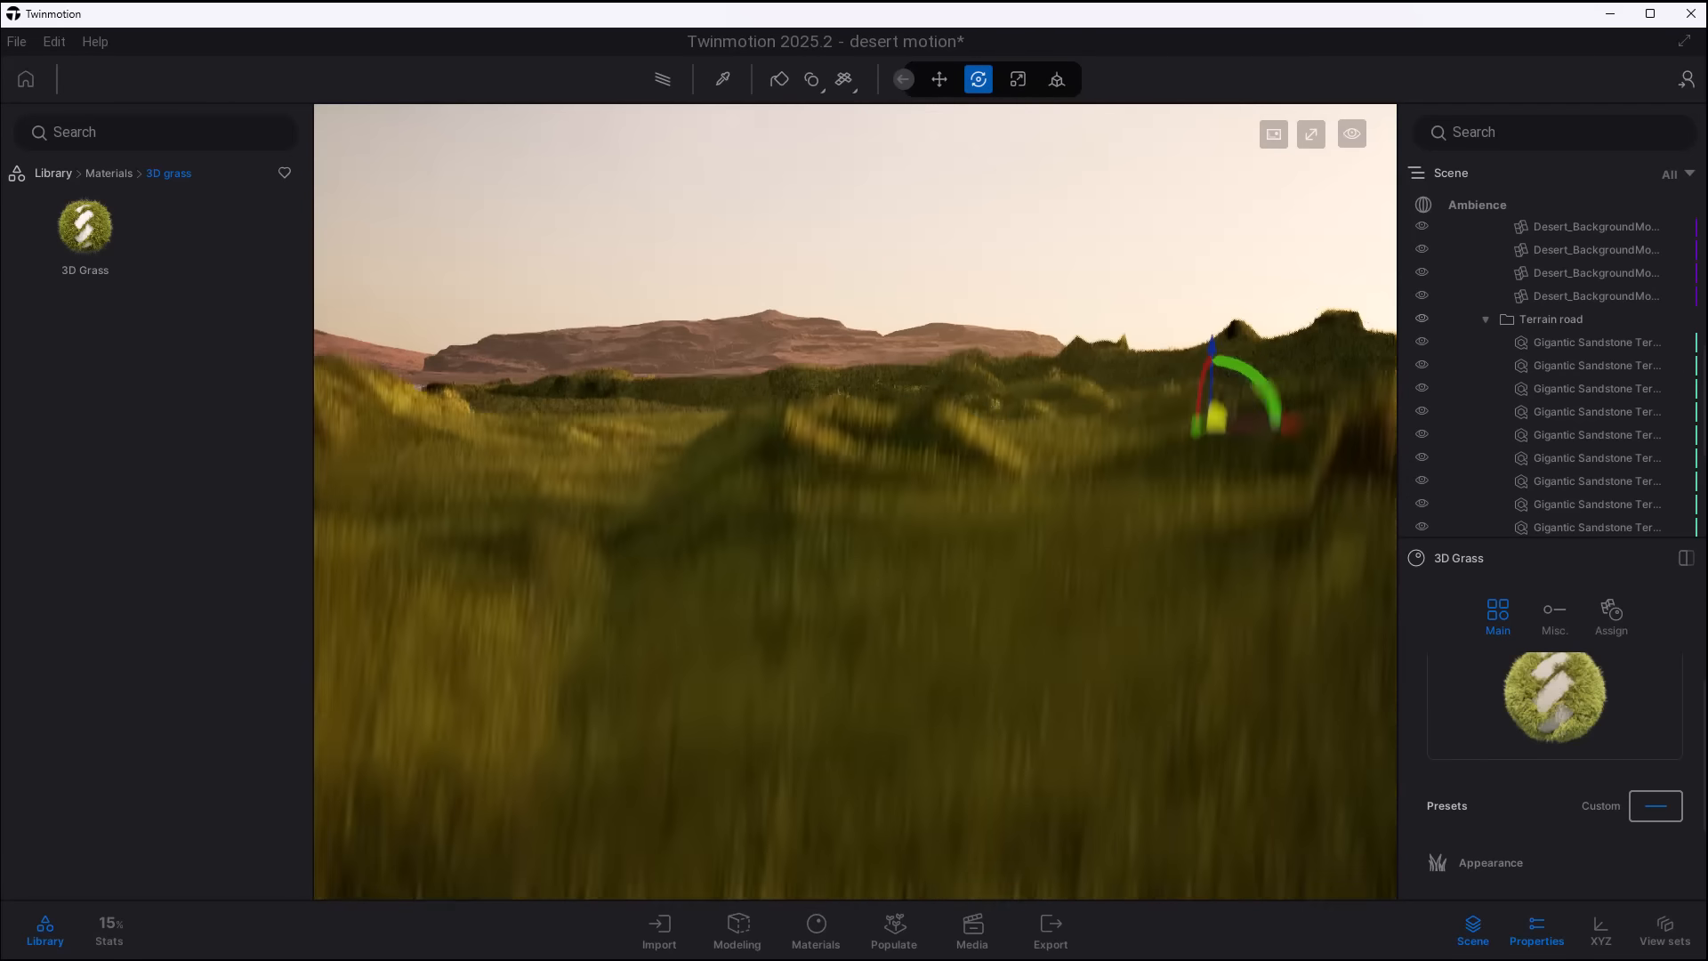
scroll(927, 535, up, 5)
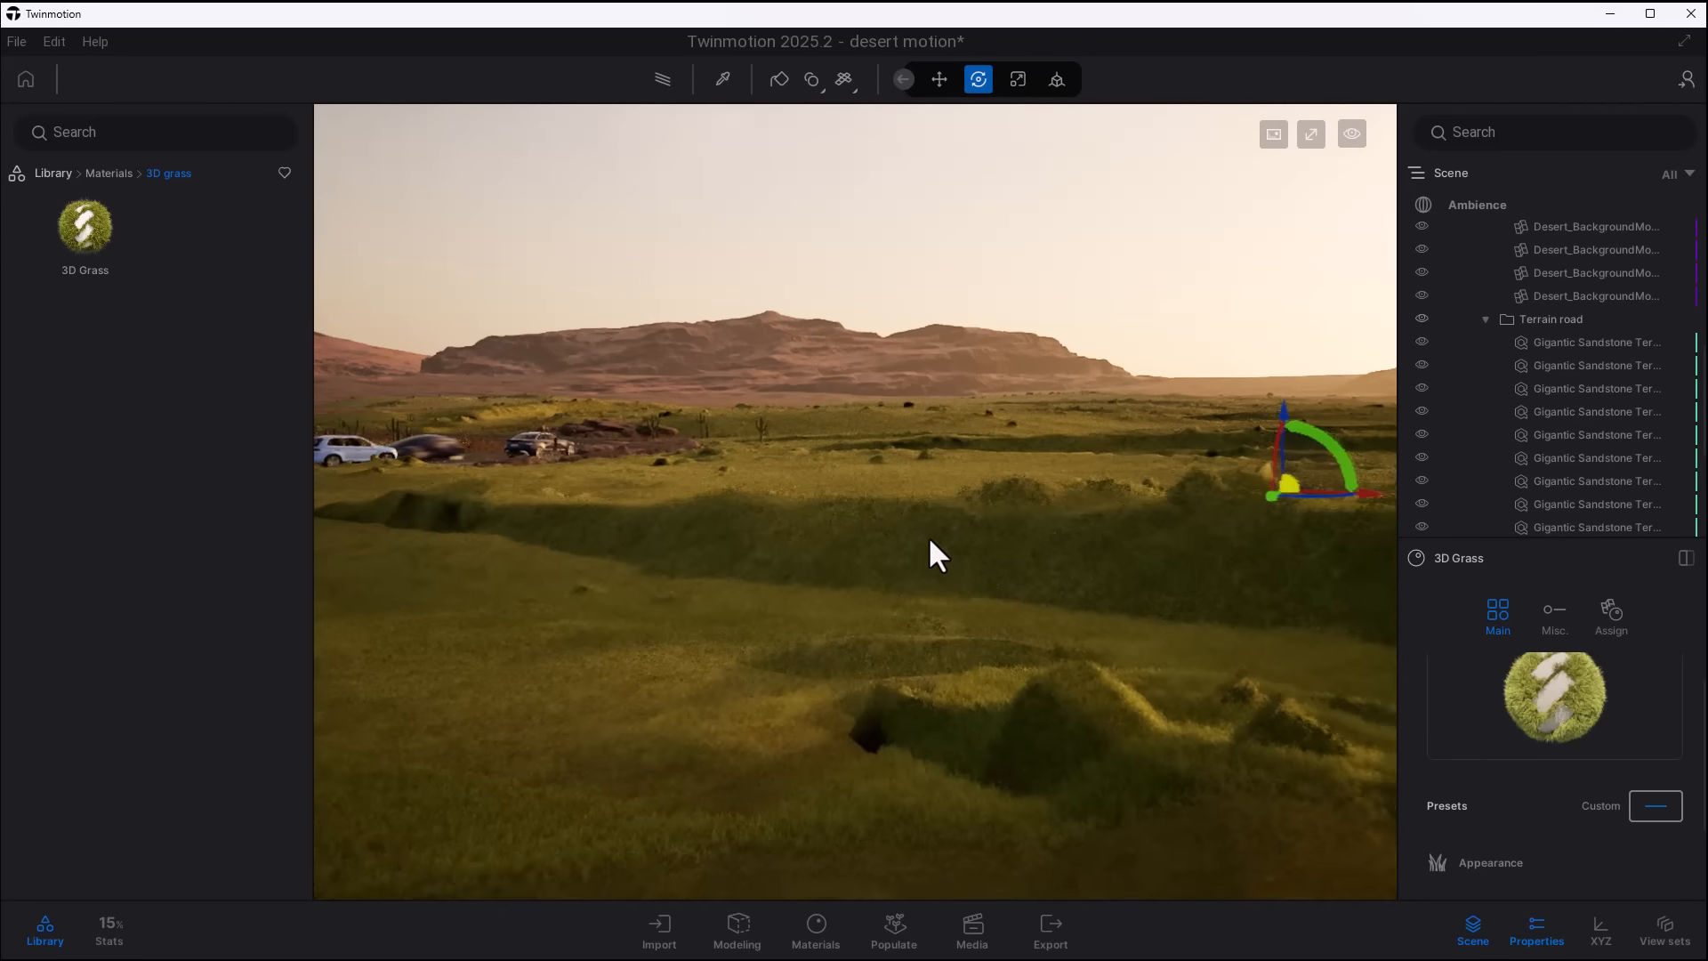
scroll(927, 534, down, 3)
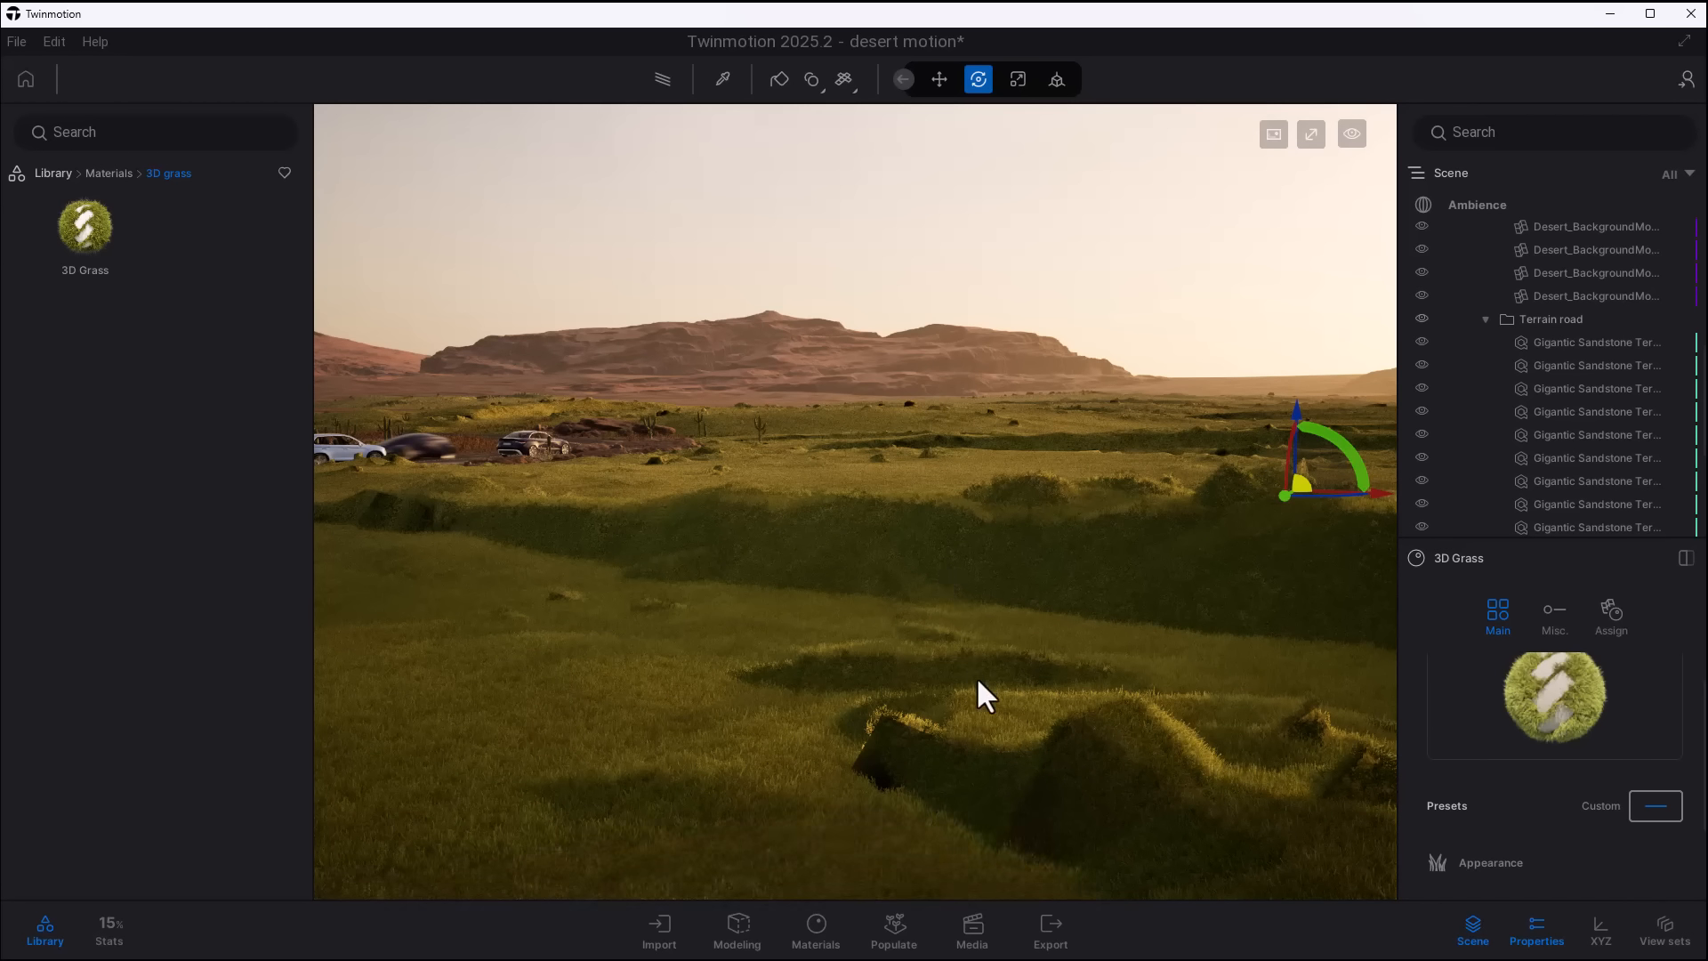
middle_drag(976, 676, 1016, 633)
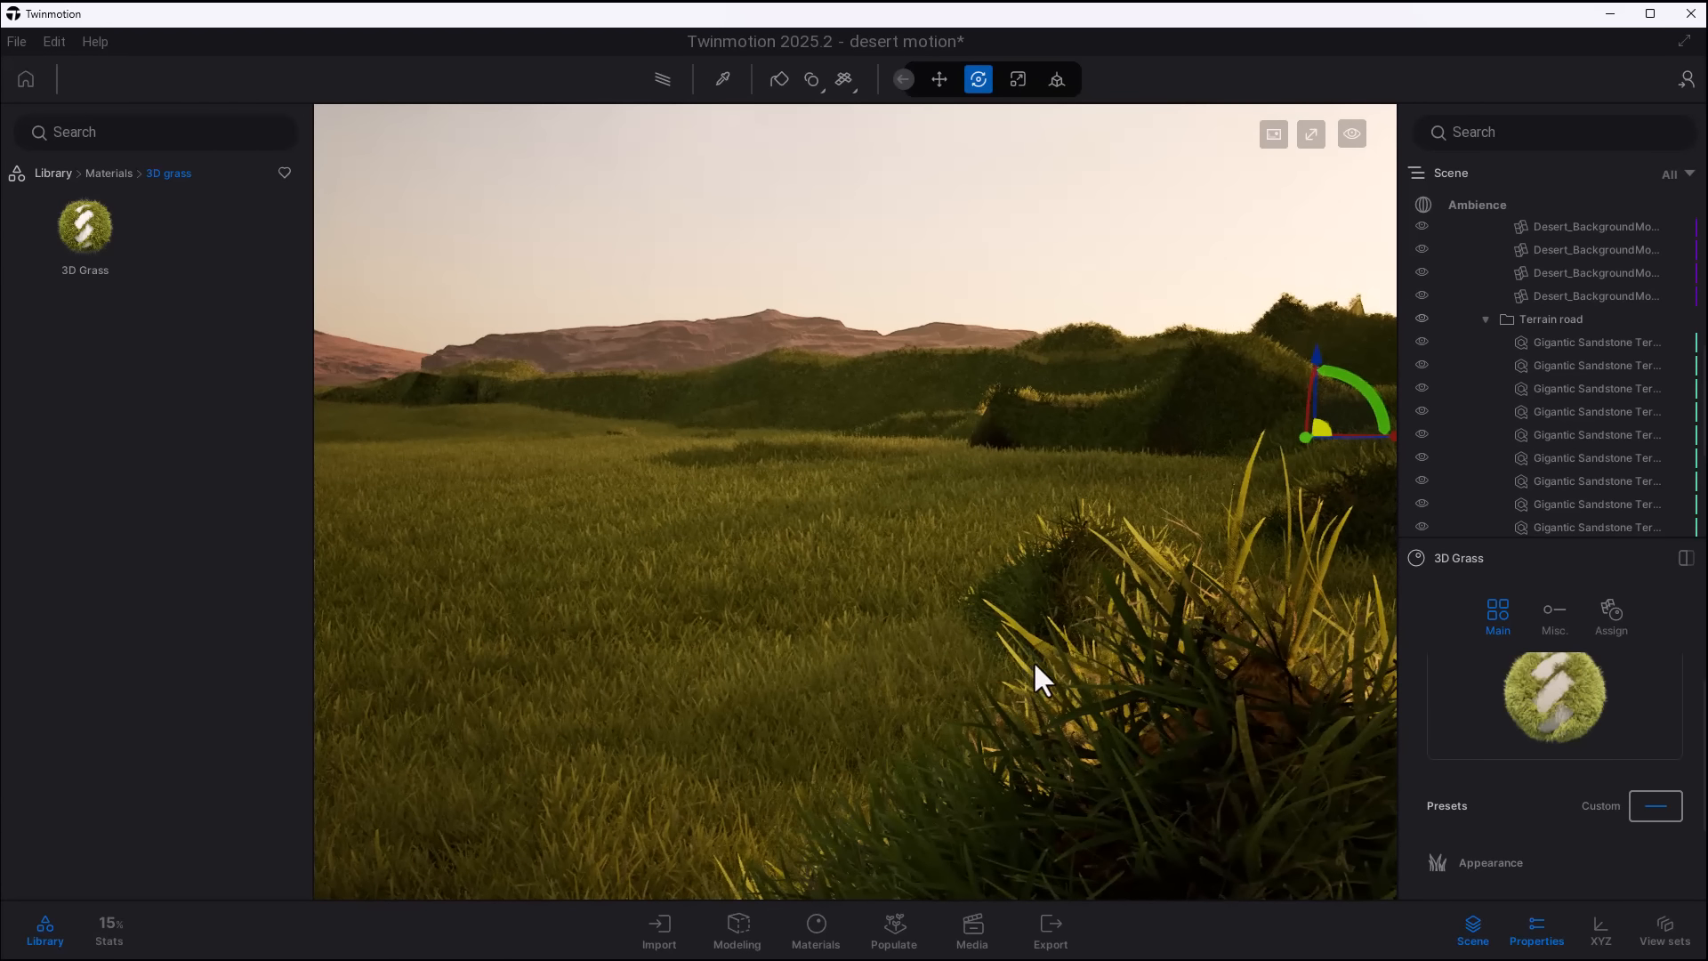
right_drag(1050, 669, 1060, 487)
middle_drag(1061, 708, 1051, 574)
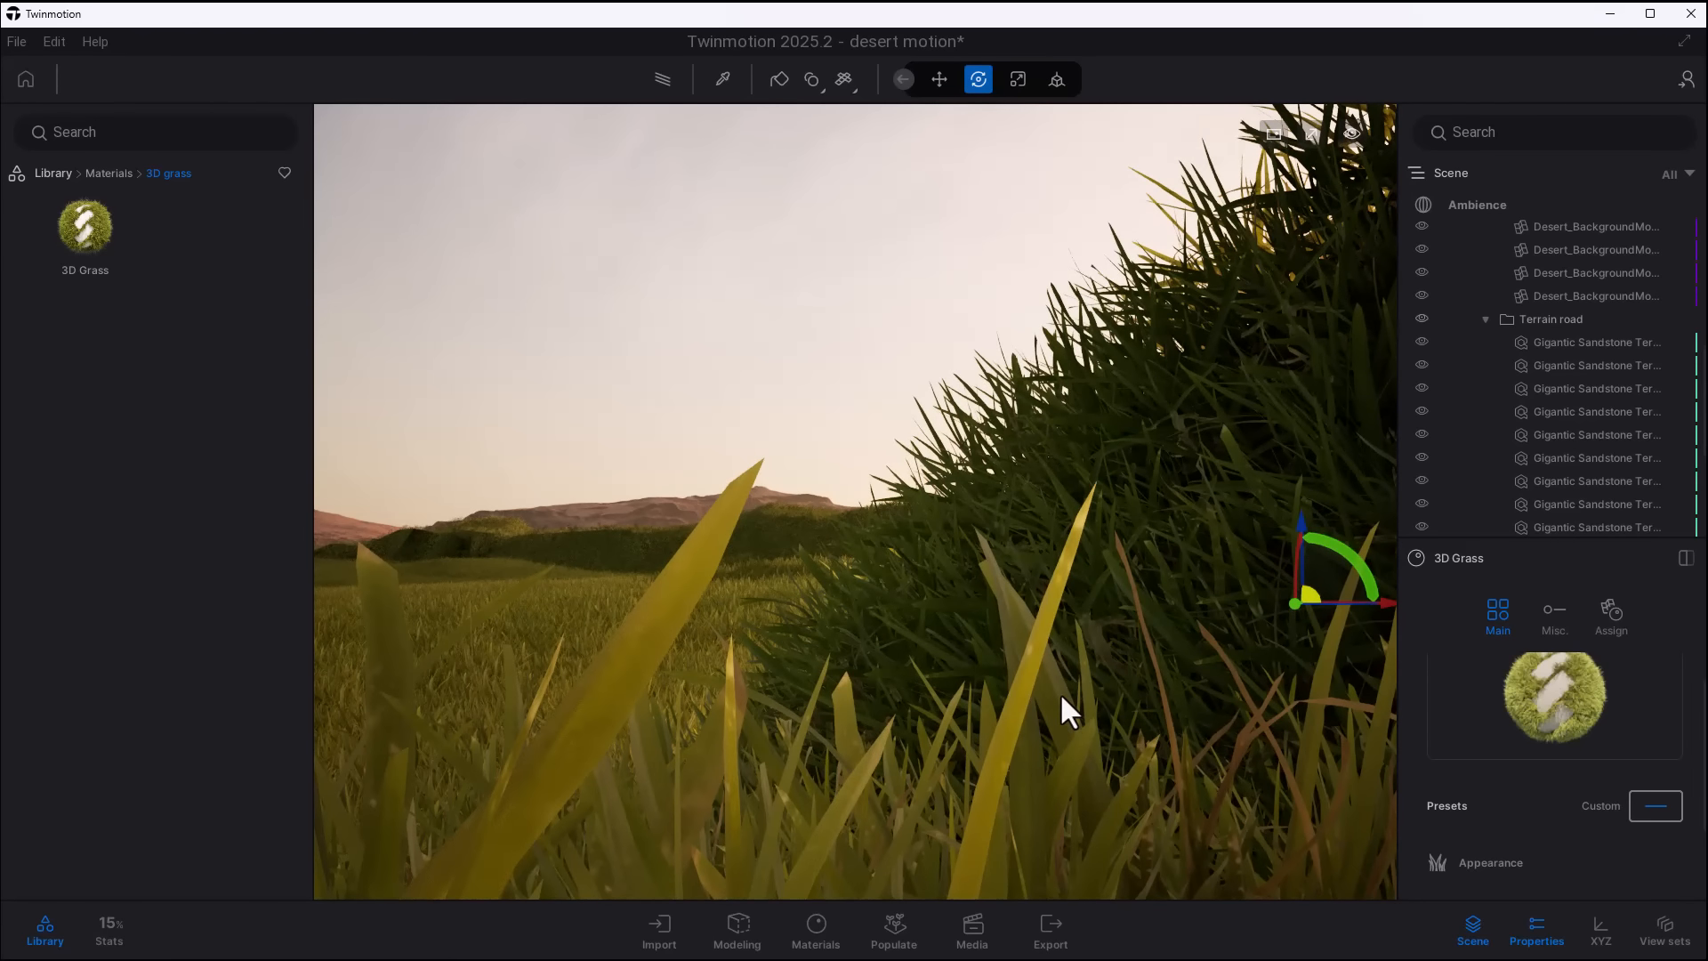
drag(1061, 697, 1076, 475)
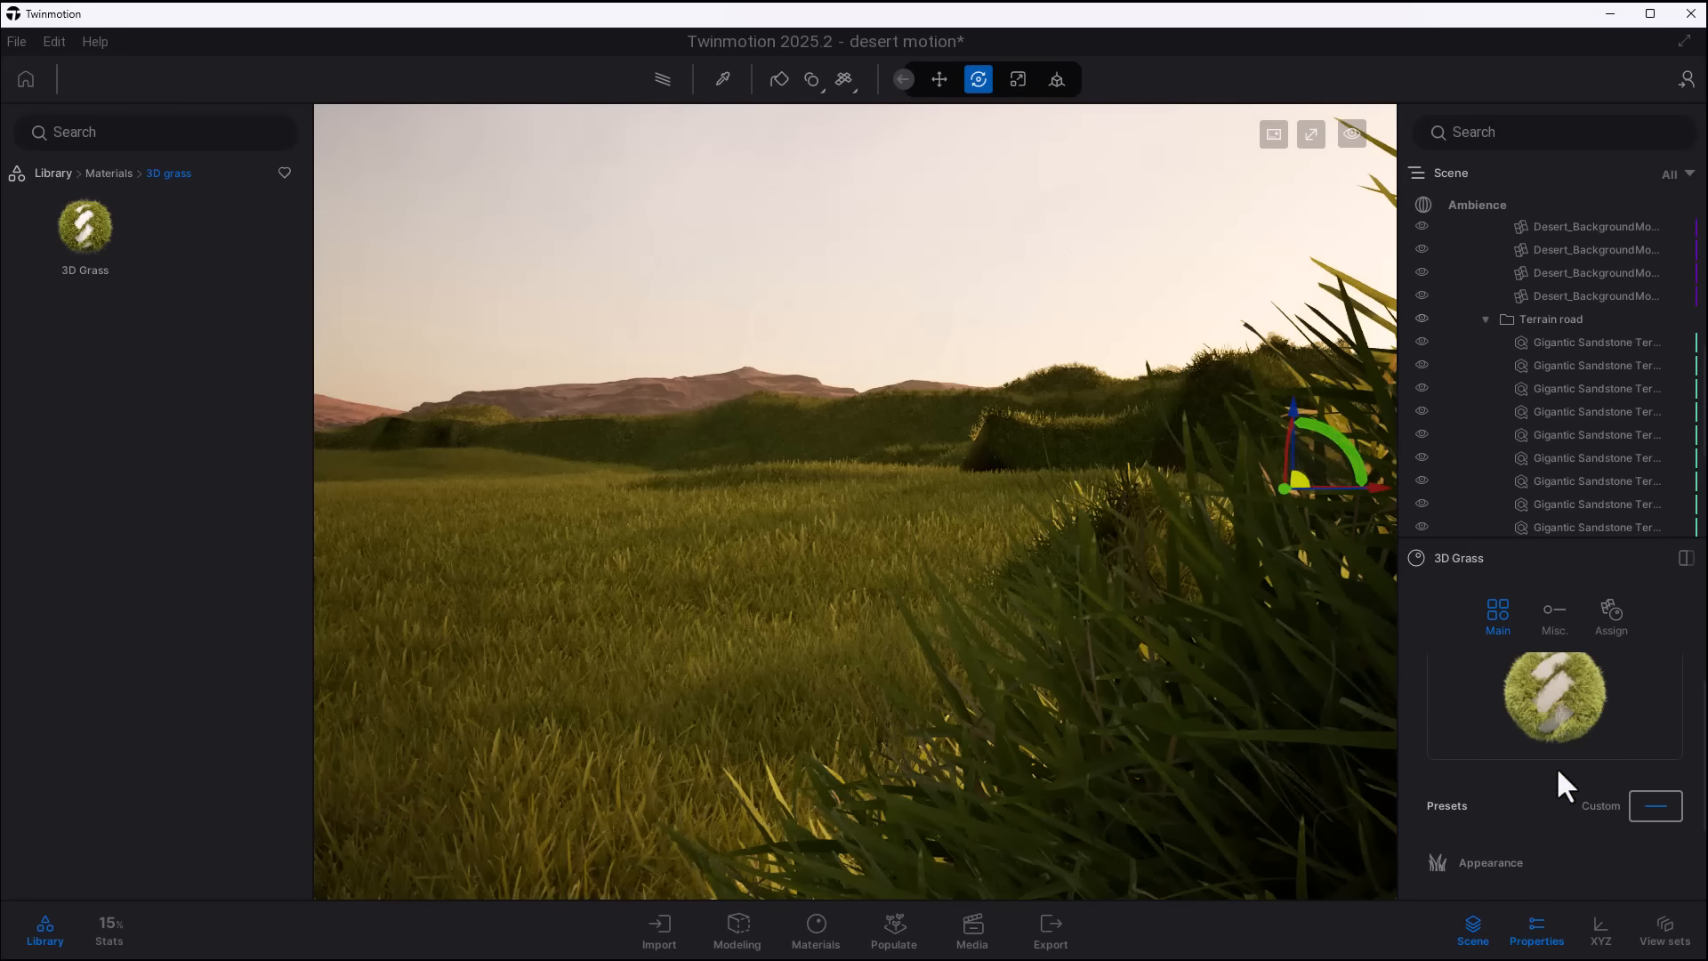
- Apply the Field poppies preset to the 3D Grass material and view the flowers across the terrain
click(1657, 805)
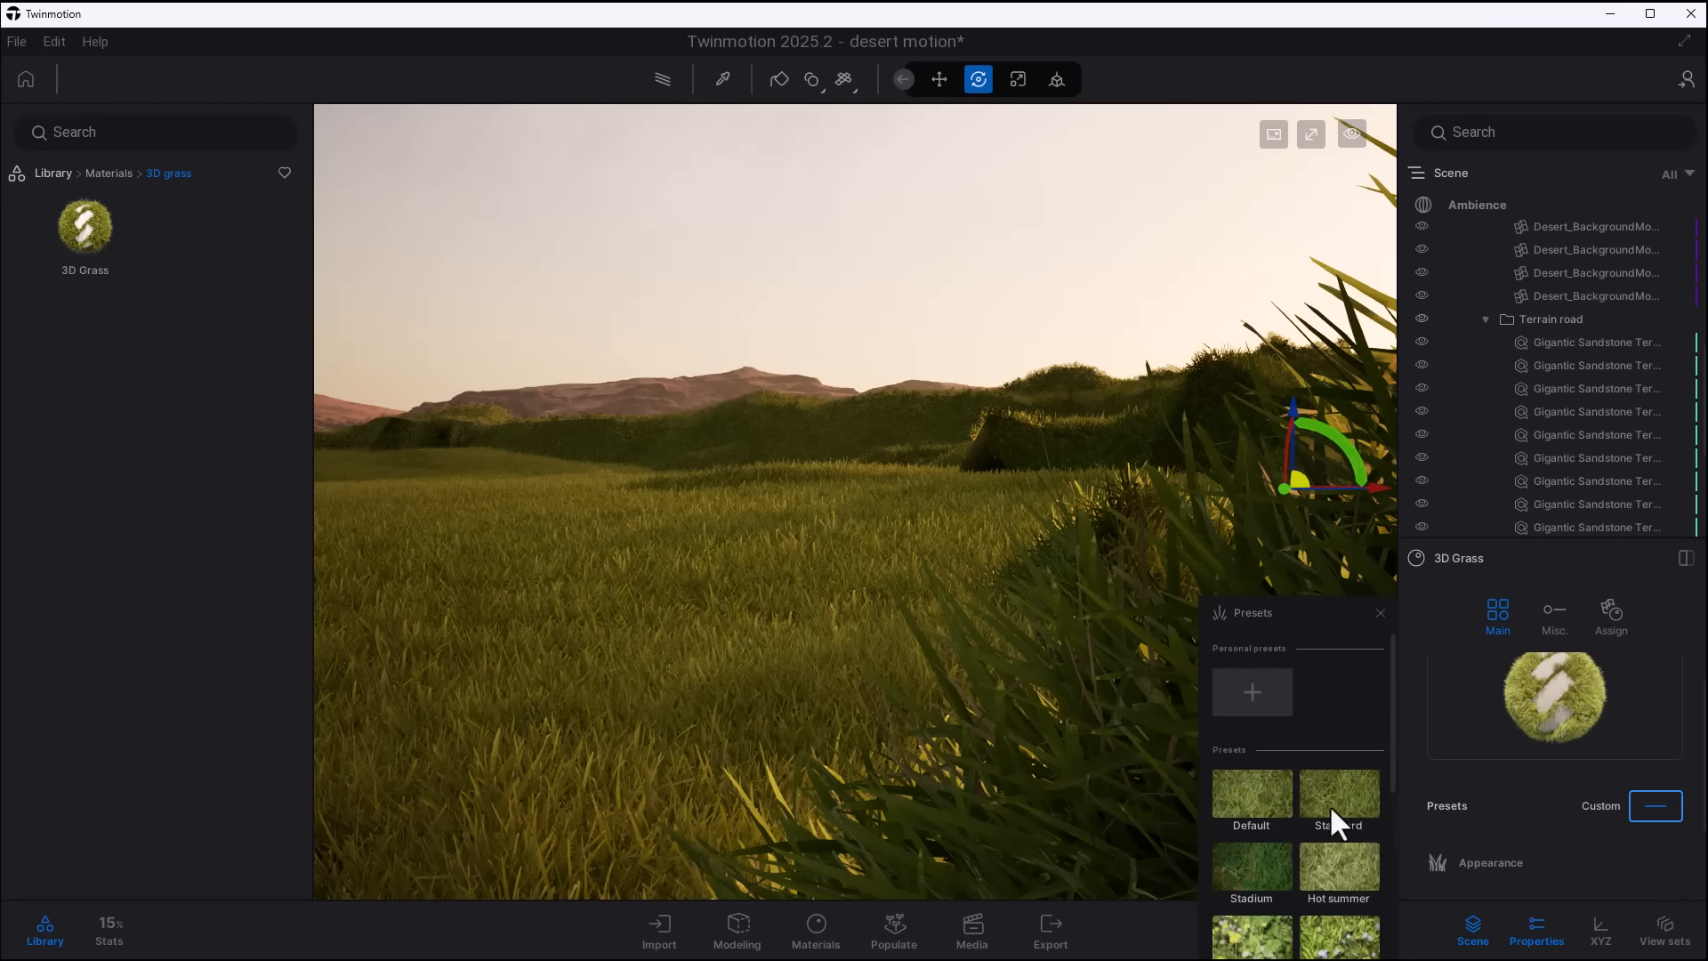
scroll(1278, 820, down, 3)
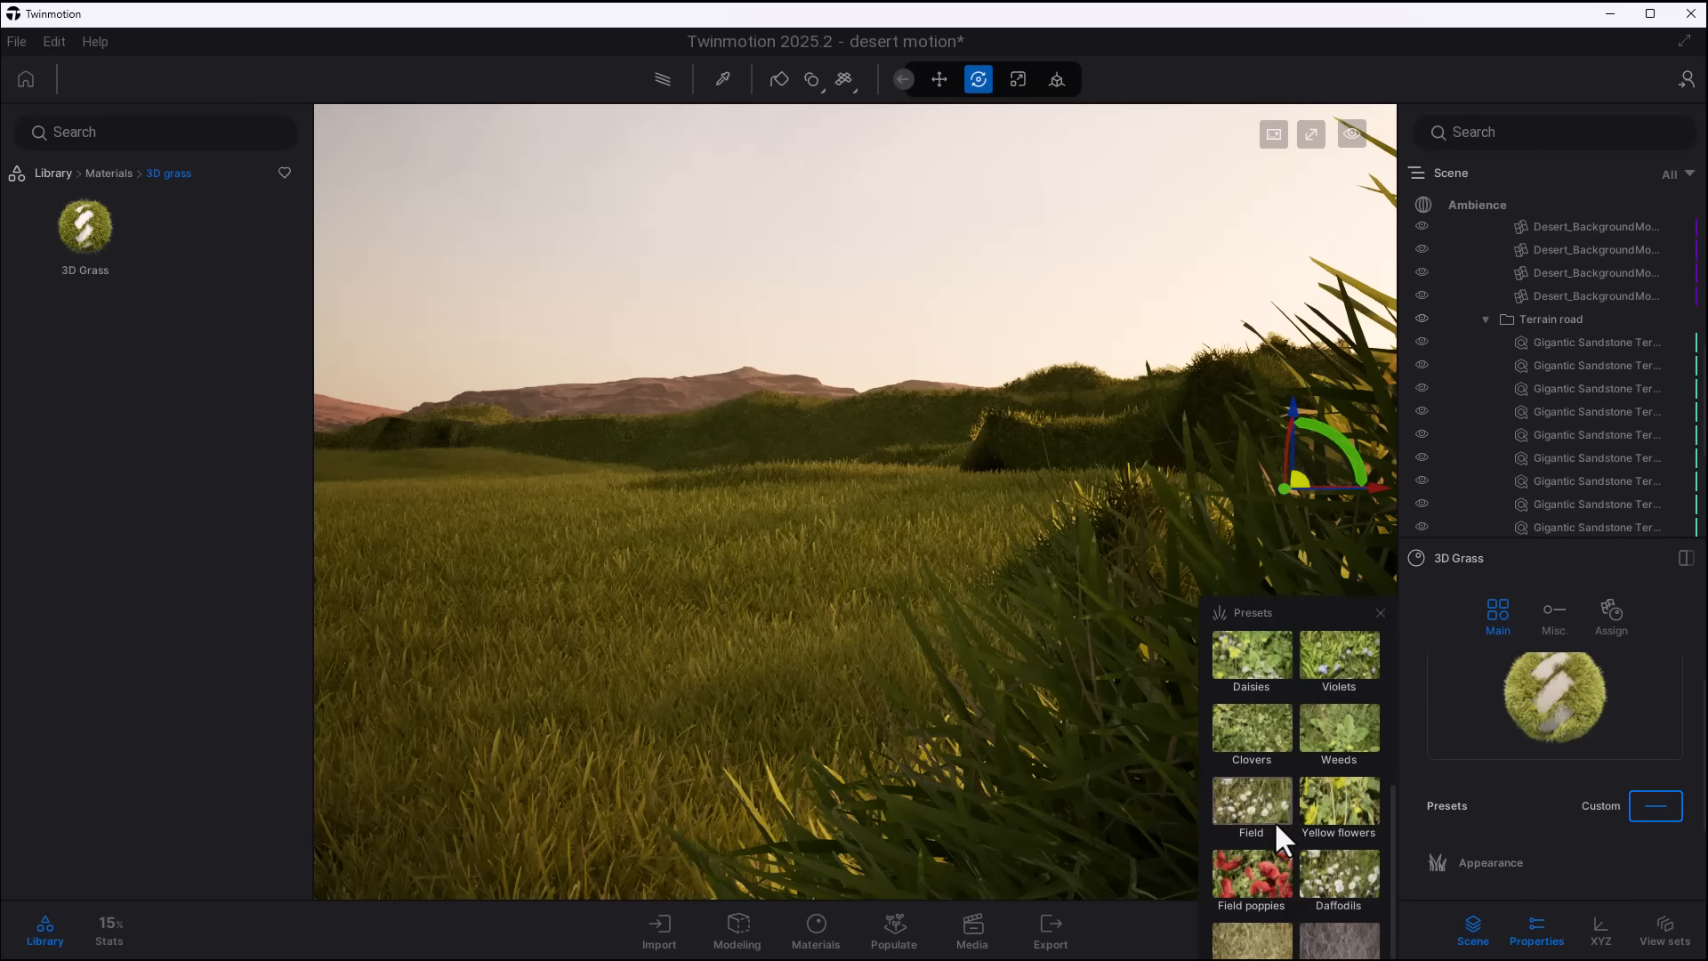
click(1268, 855)
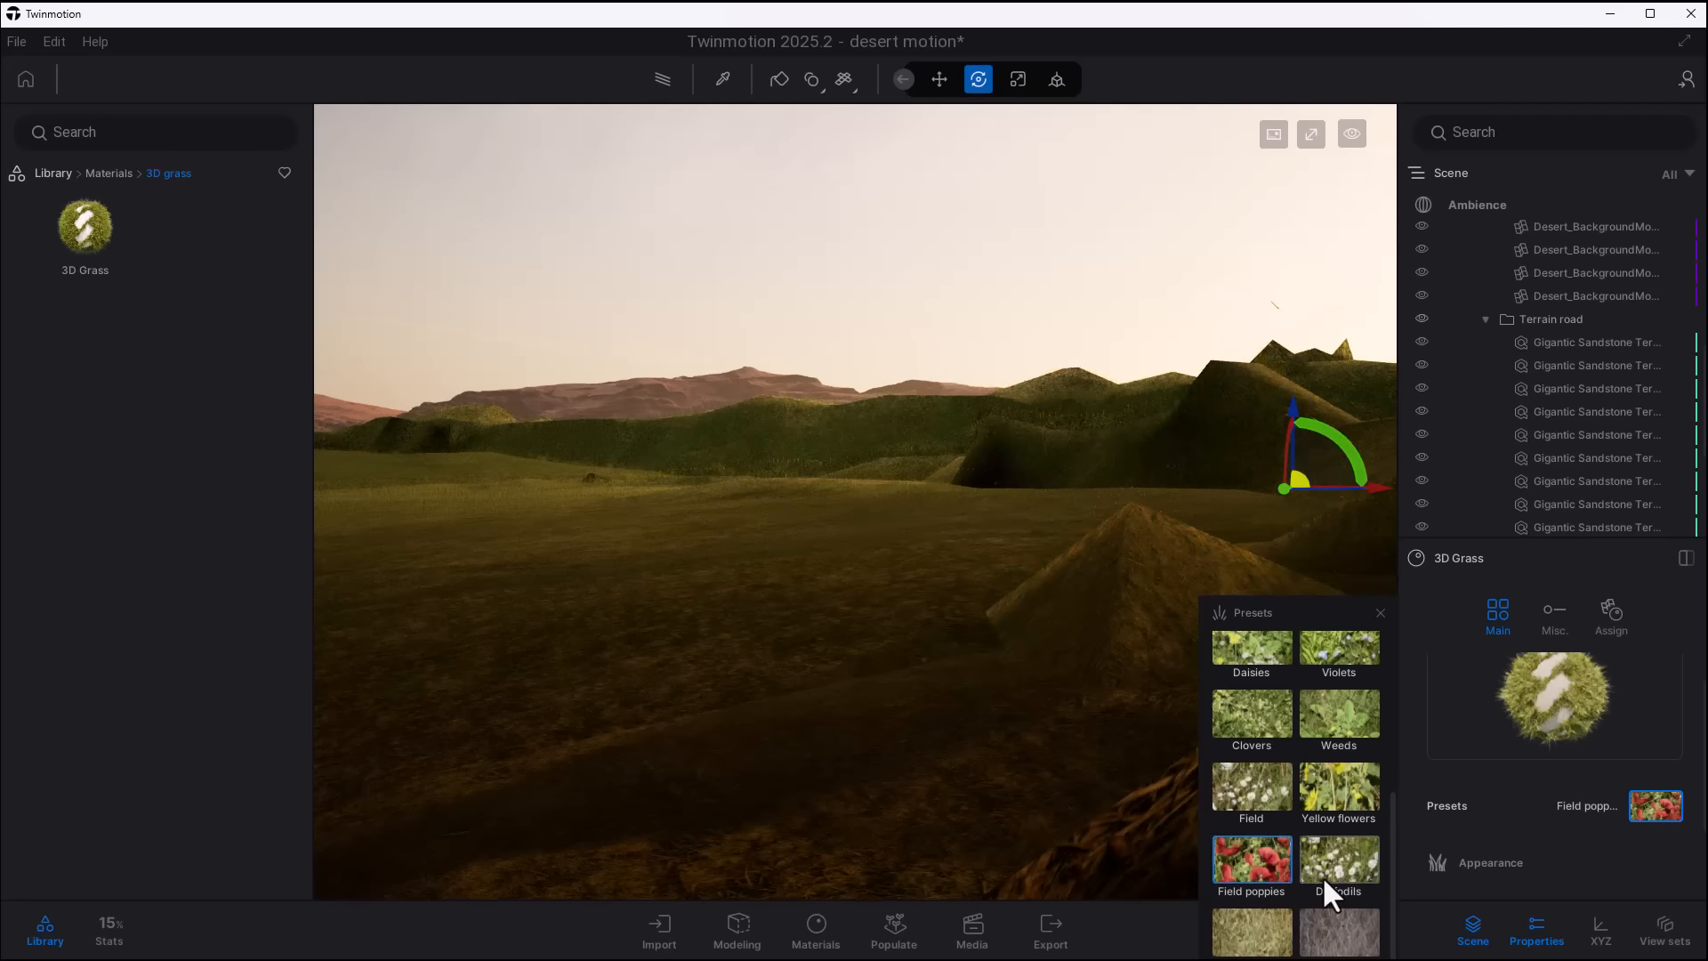
scroll(1318, 849, up, 1)
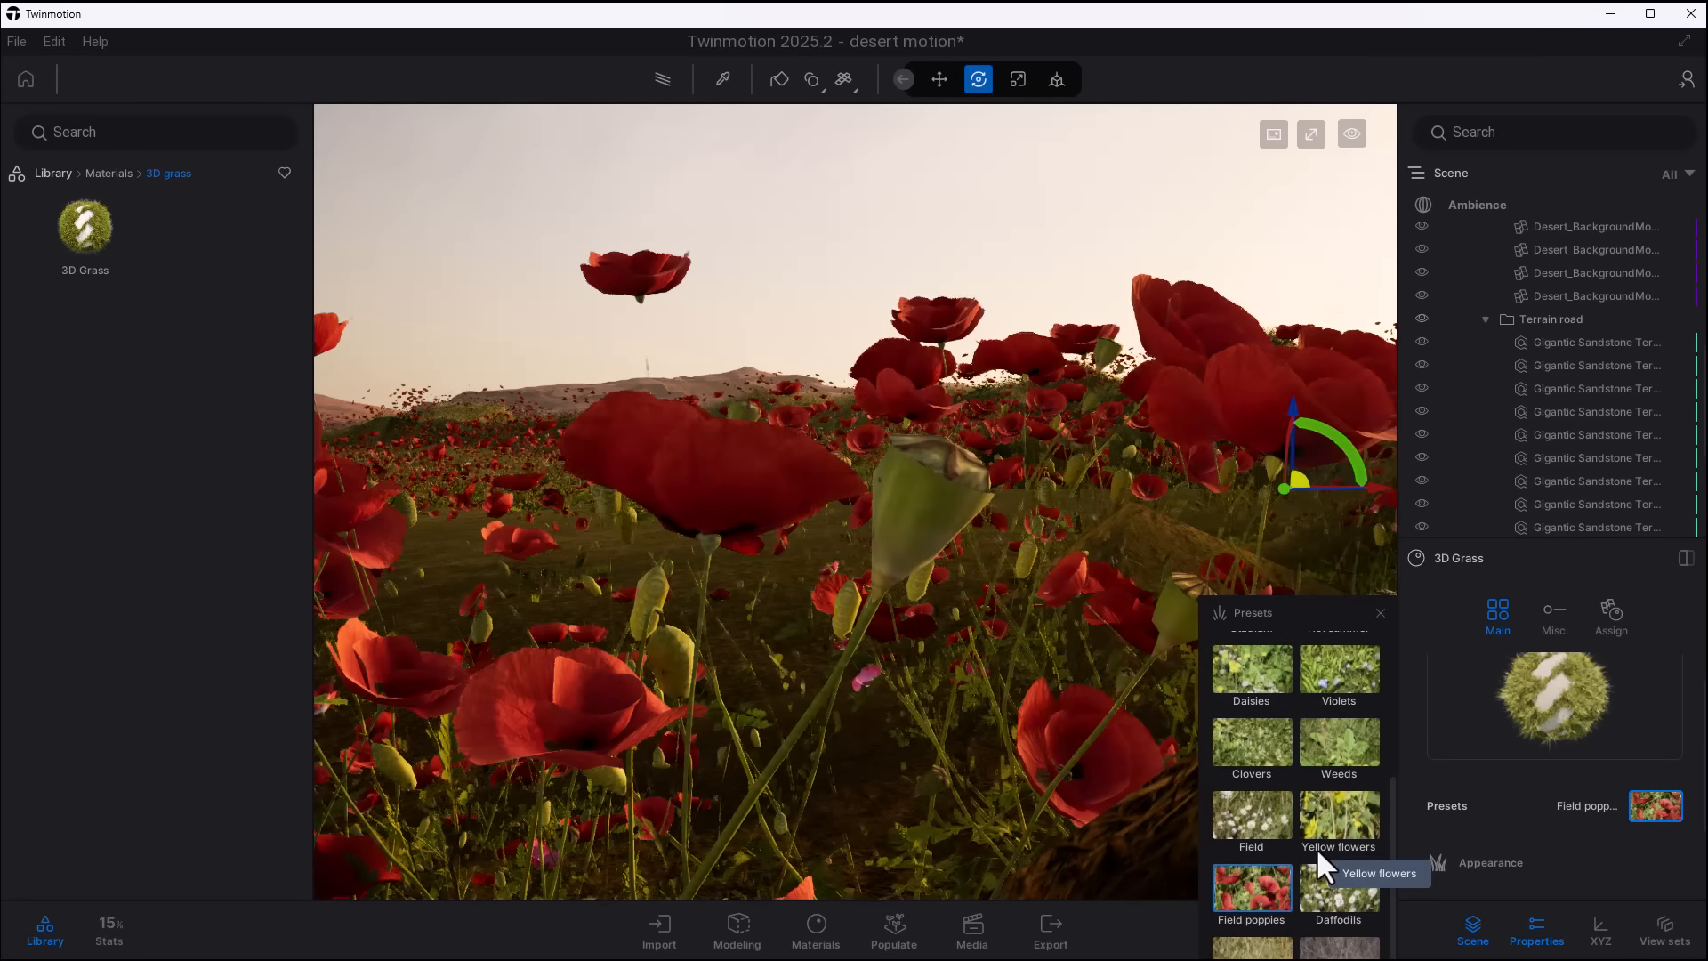
scroll(1306, 767, up, 3)
middle_drag(1047, 568, 994, 579)
- Try the Weeds preset on the 3D Grass material, and replace it with the Clovers preset
scroll(1322, 852, down, 3)
click(1321, 850)
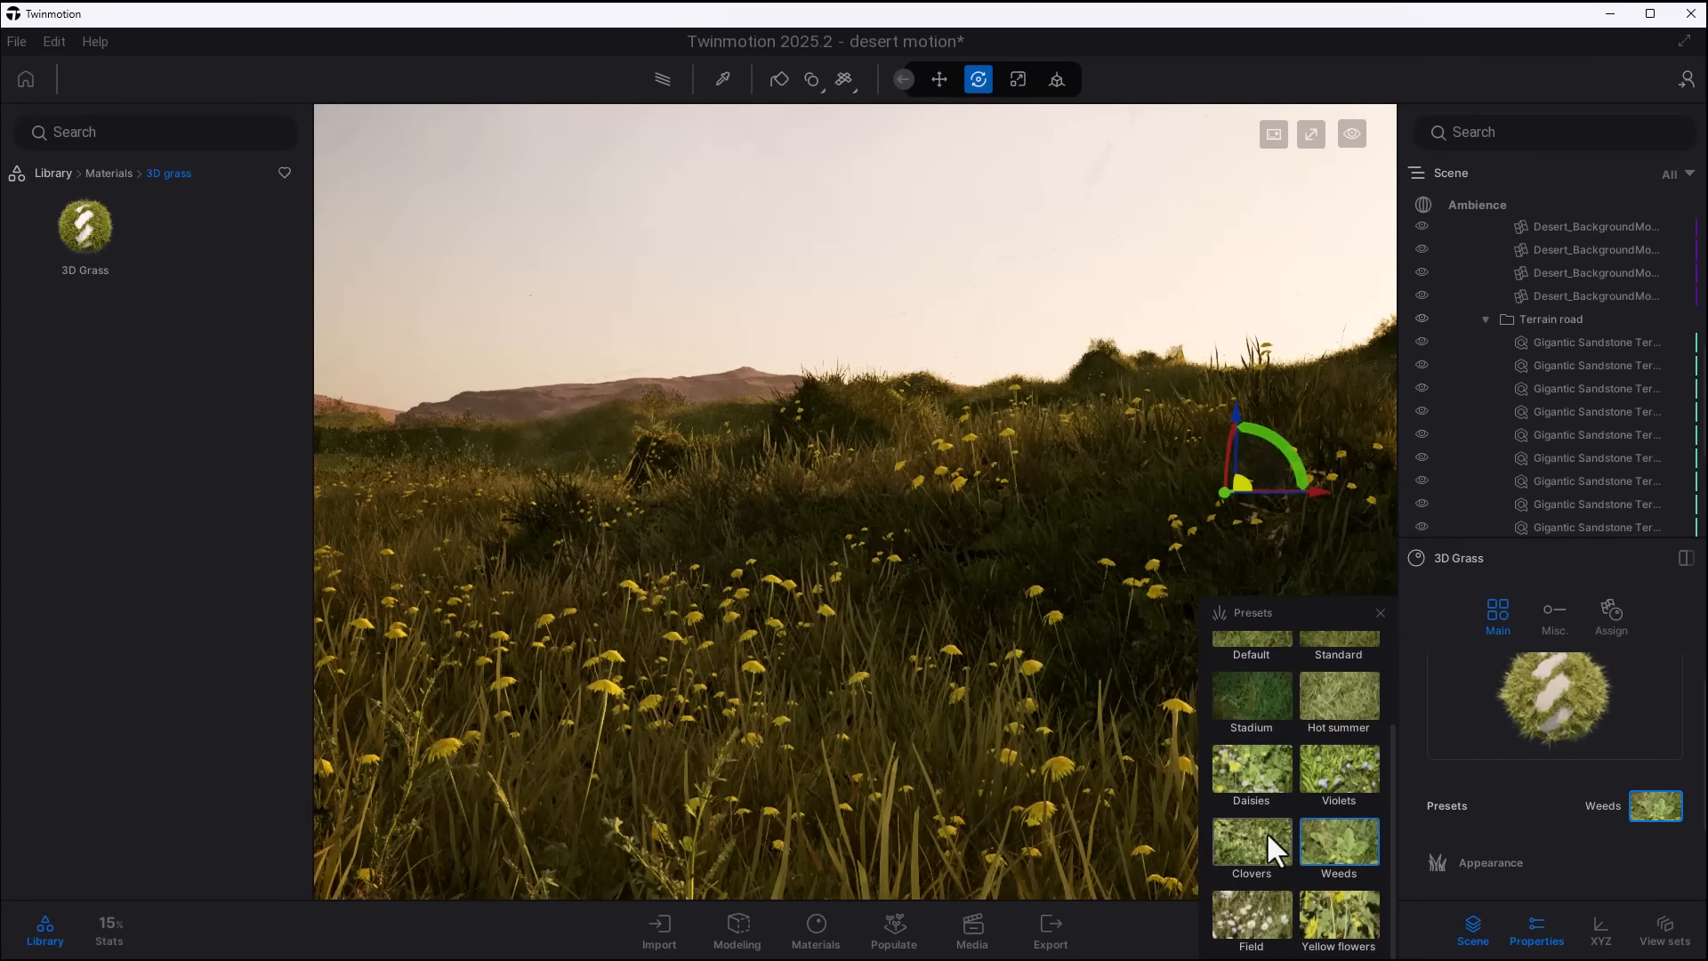
click(1245, 832)
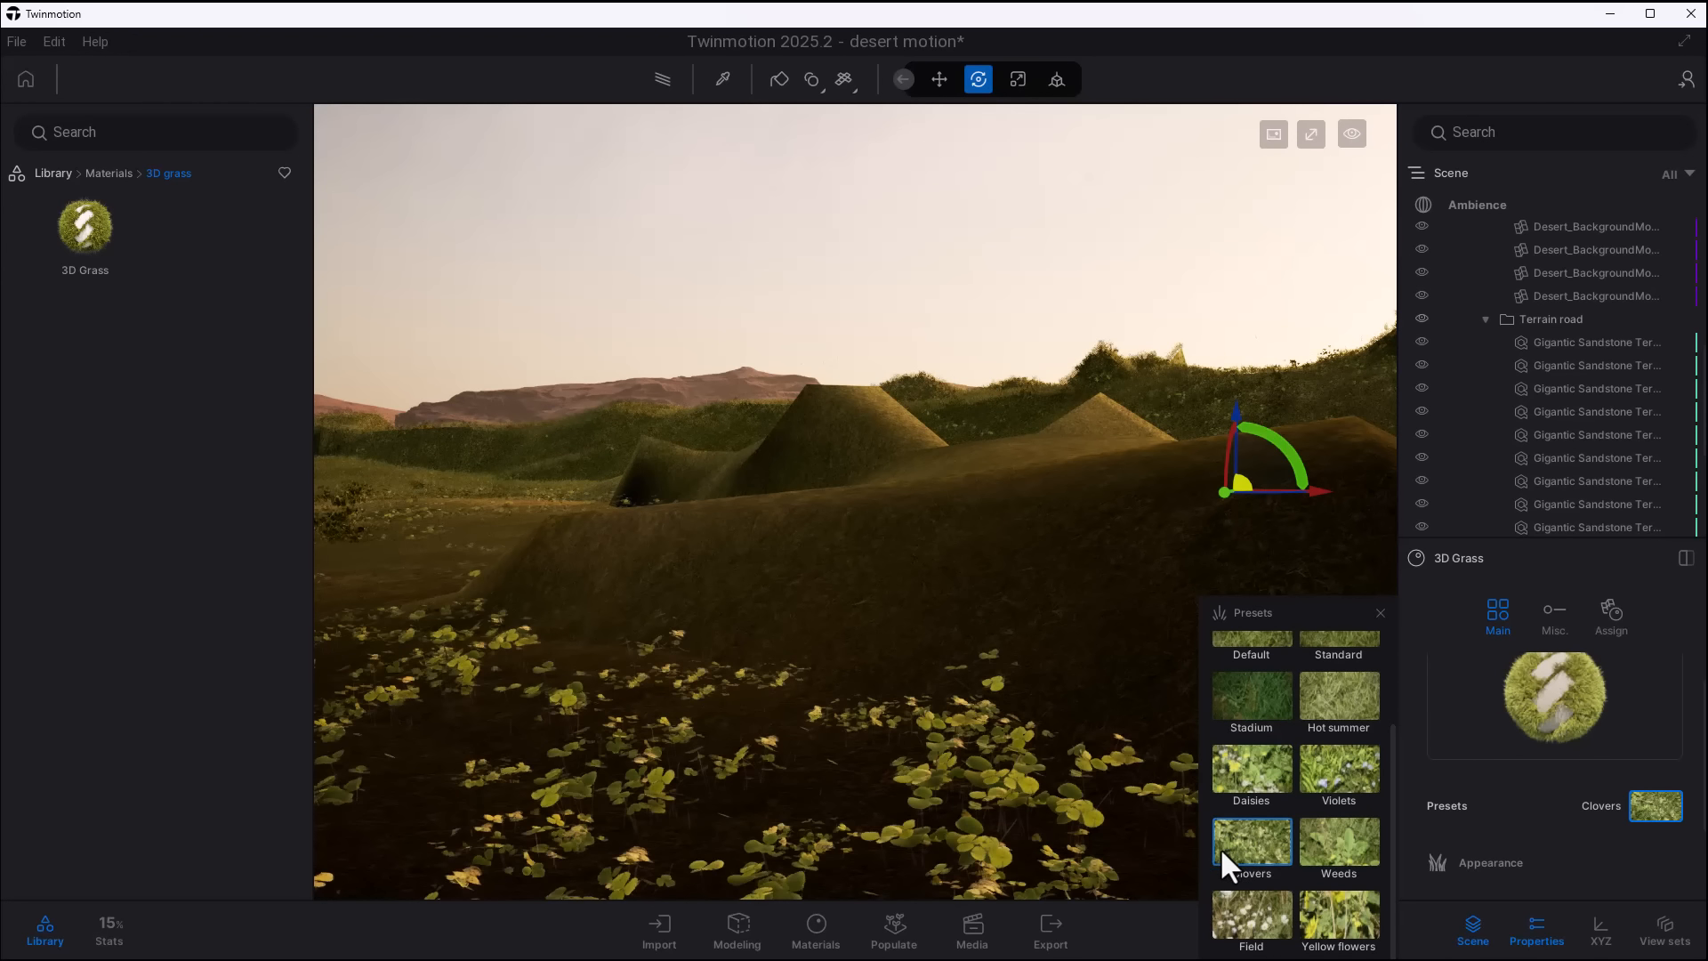
scroll(1275, 883, up, 5)
scroll(1562, 776, down, 3)
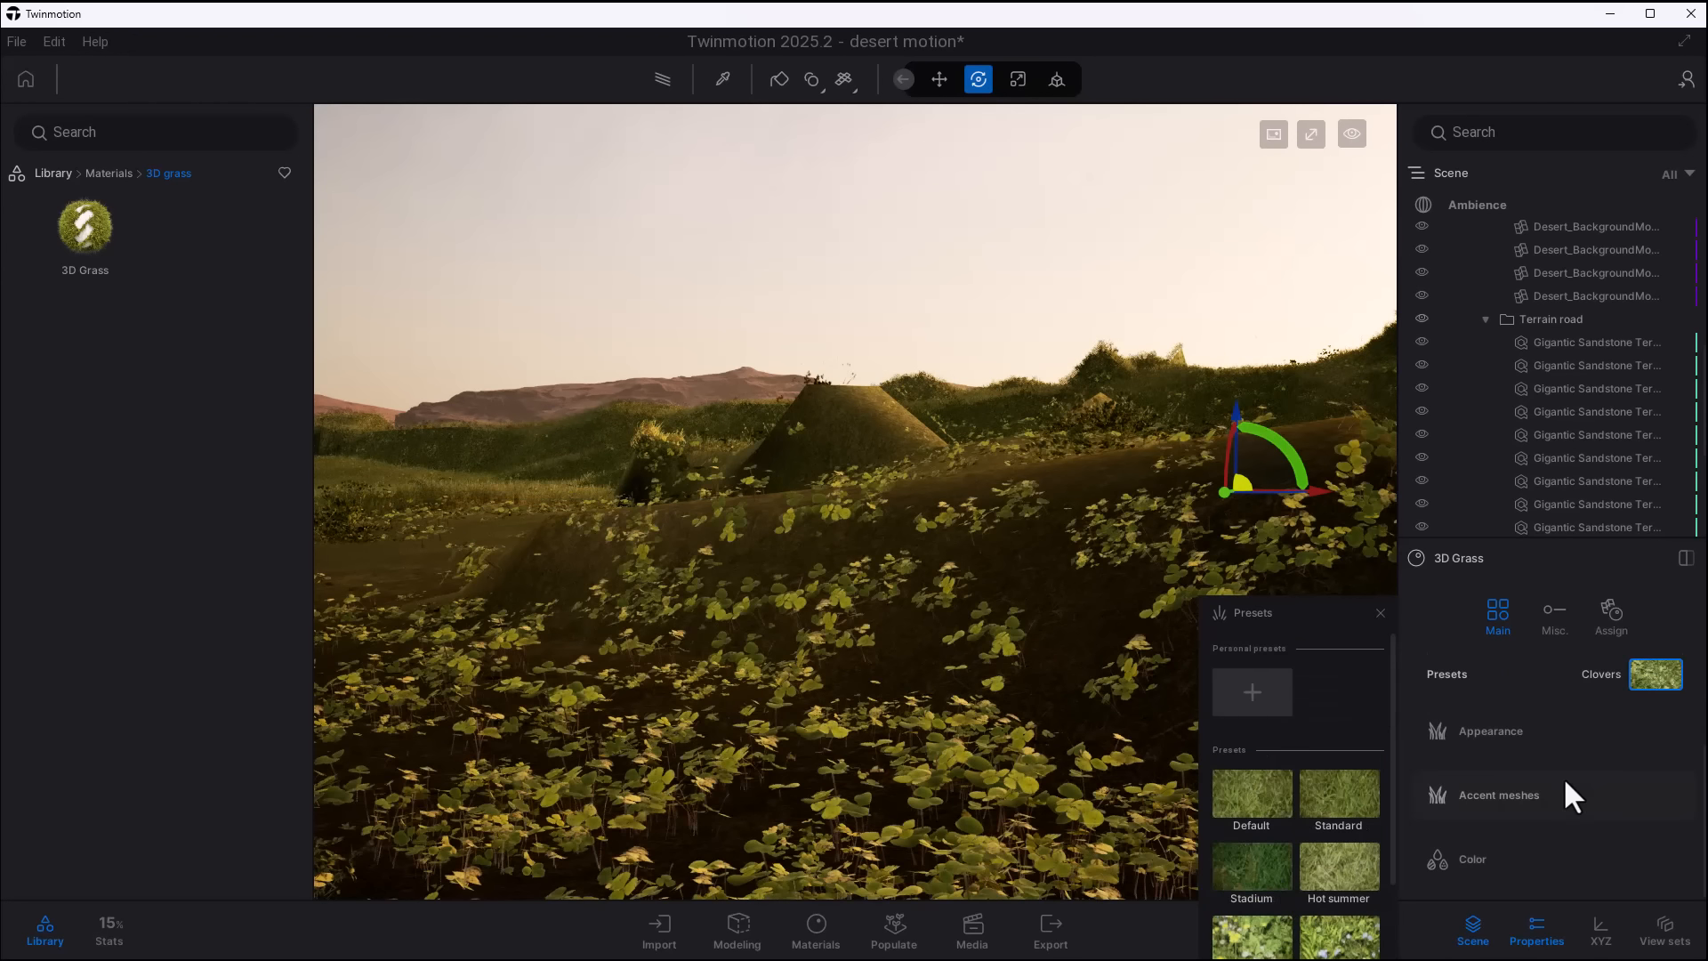
scroll(1540, 801, up, 3)
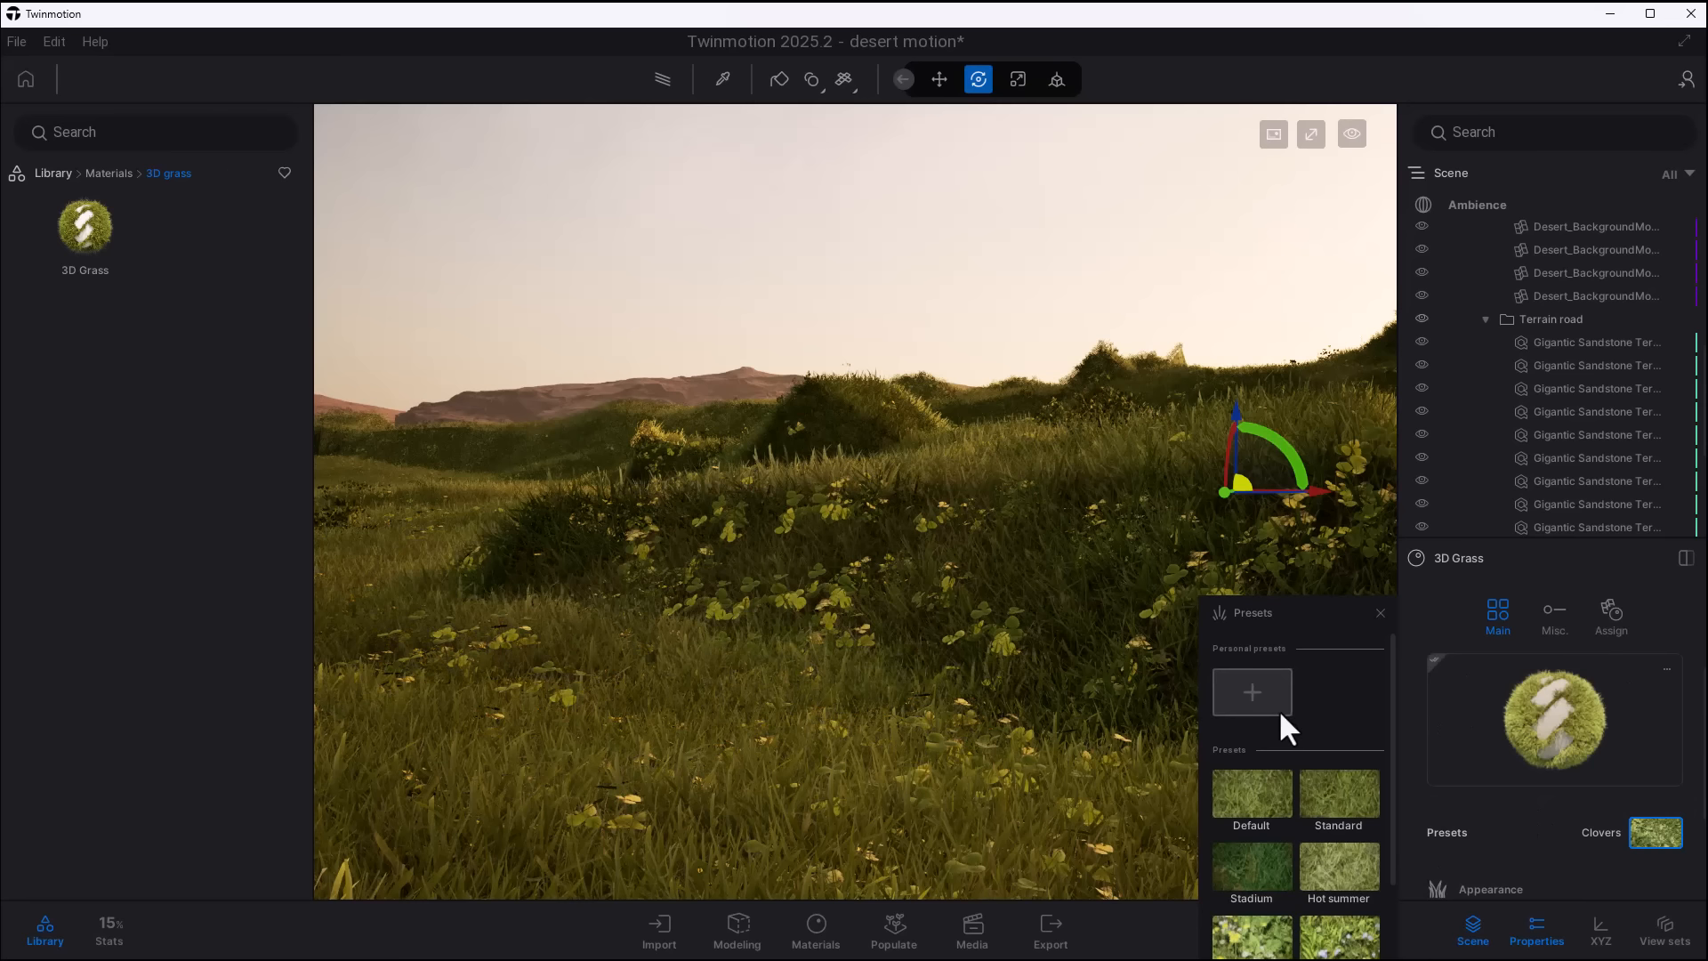
click(1642, 832)
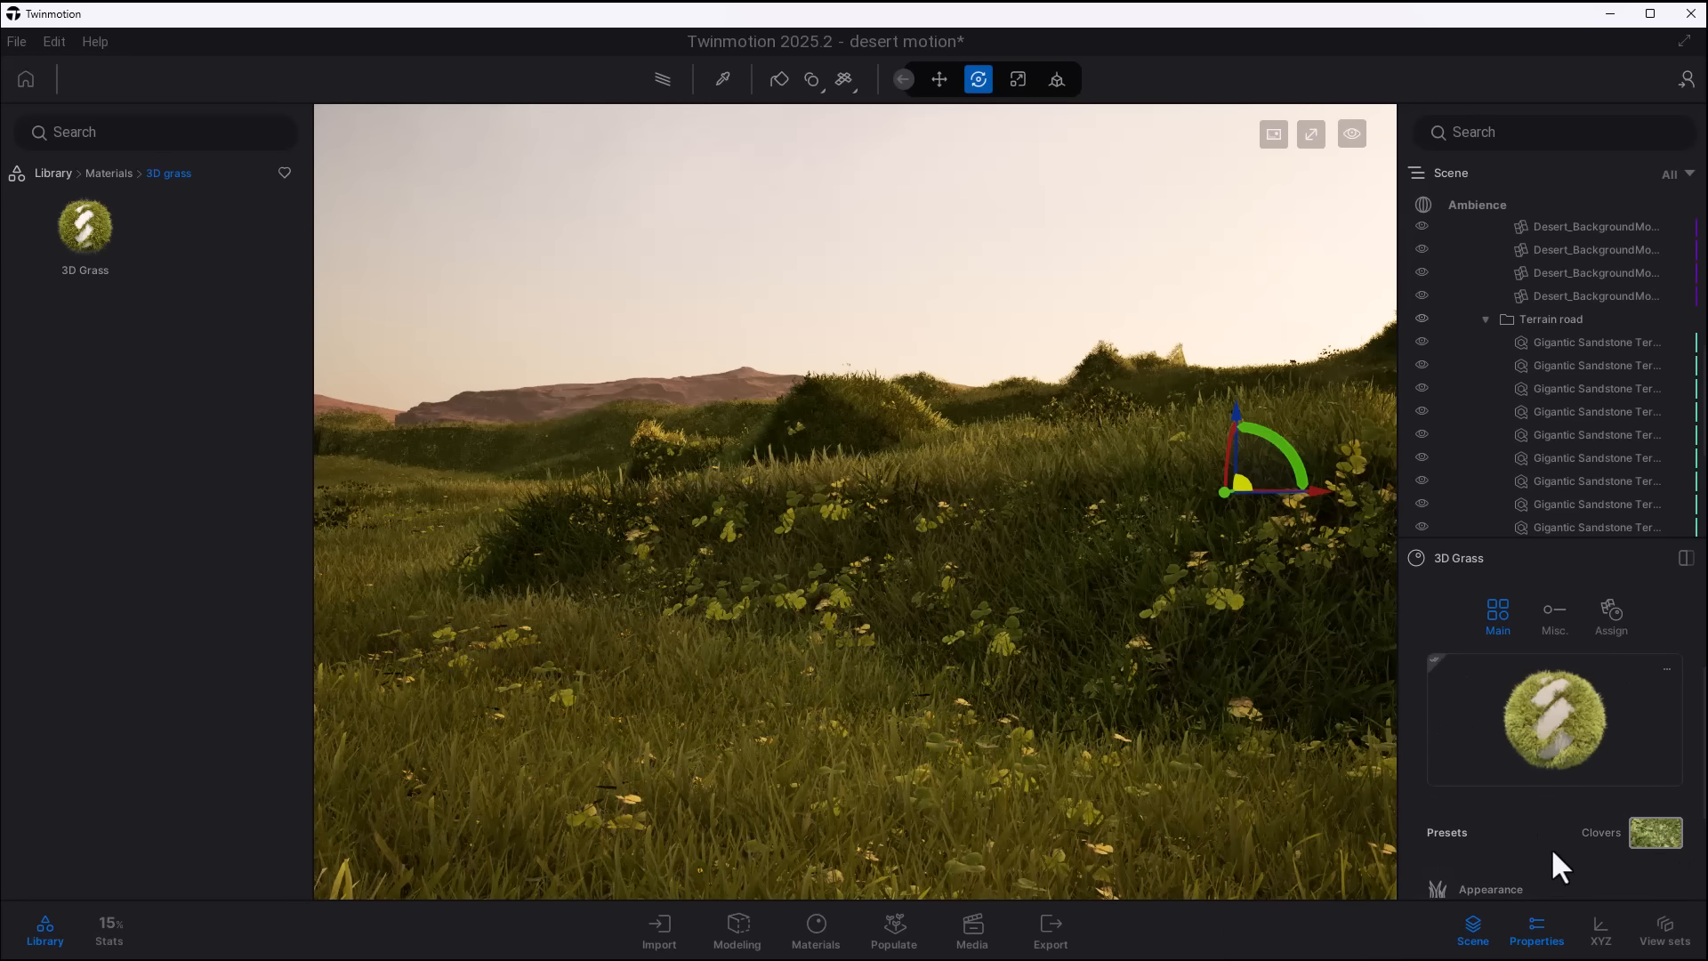
- Choose the last, reddish-brown grass type for the lawn around the house and set its Scale to 1.8
scroll(1523, 849, down, 1)
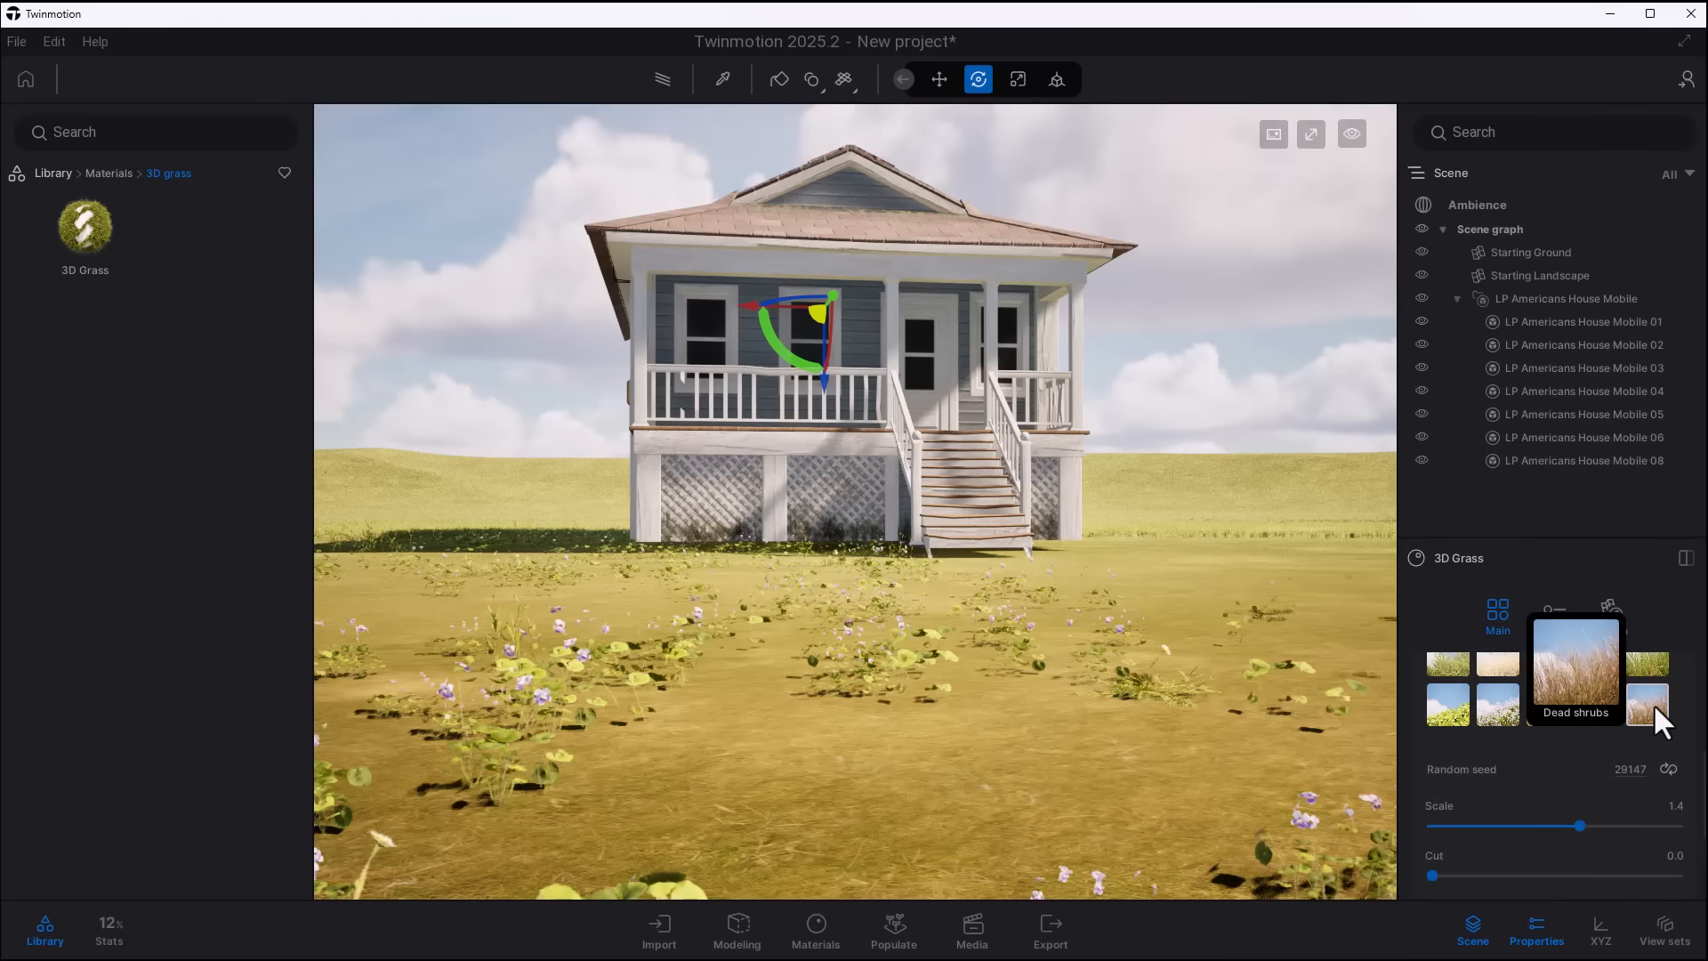
click(1653, 702)
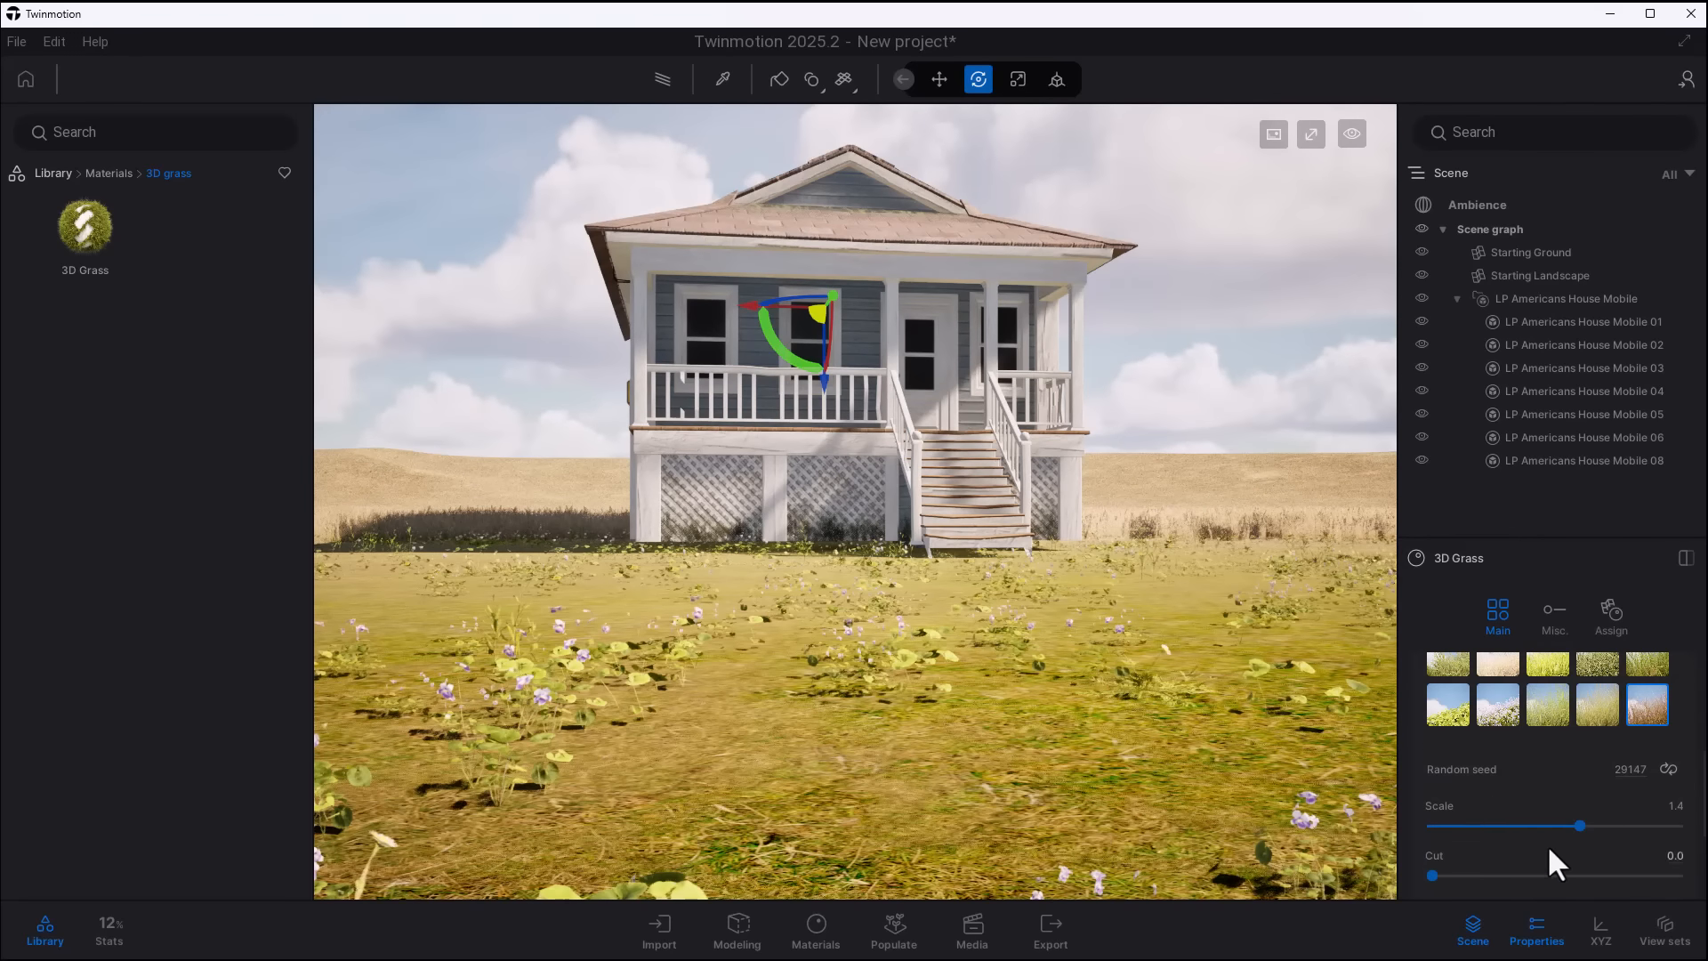
drag(1580, 768, 1650, 769)
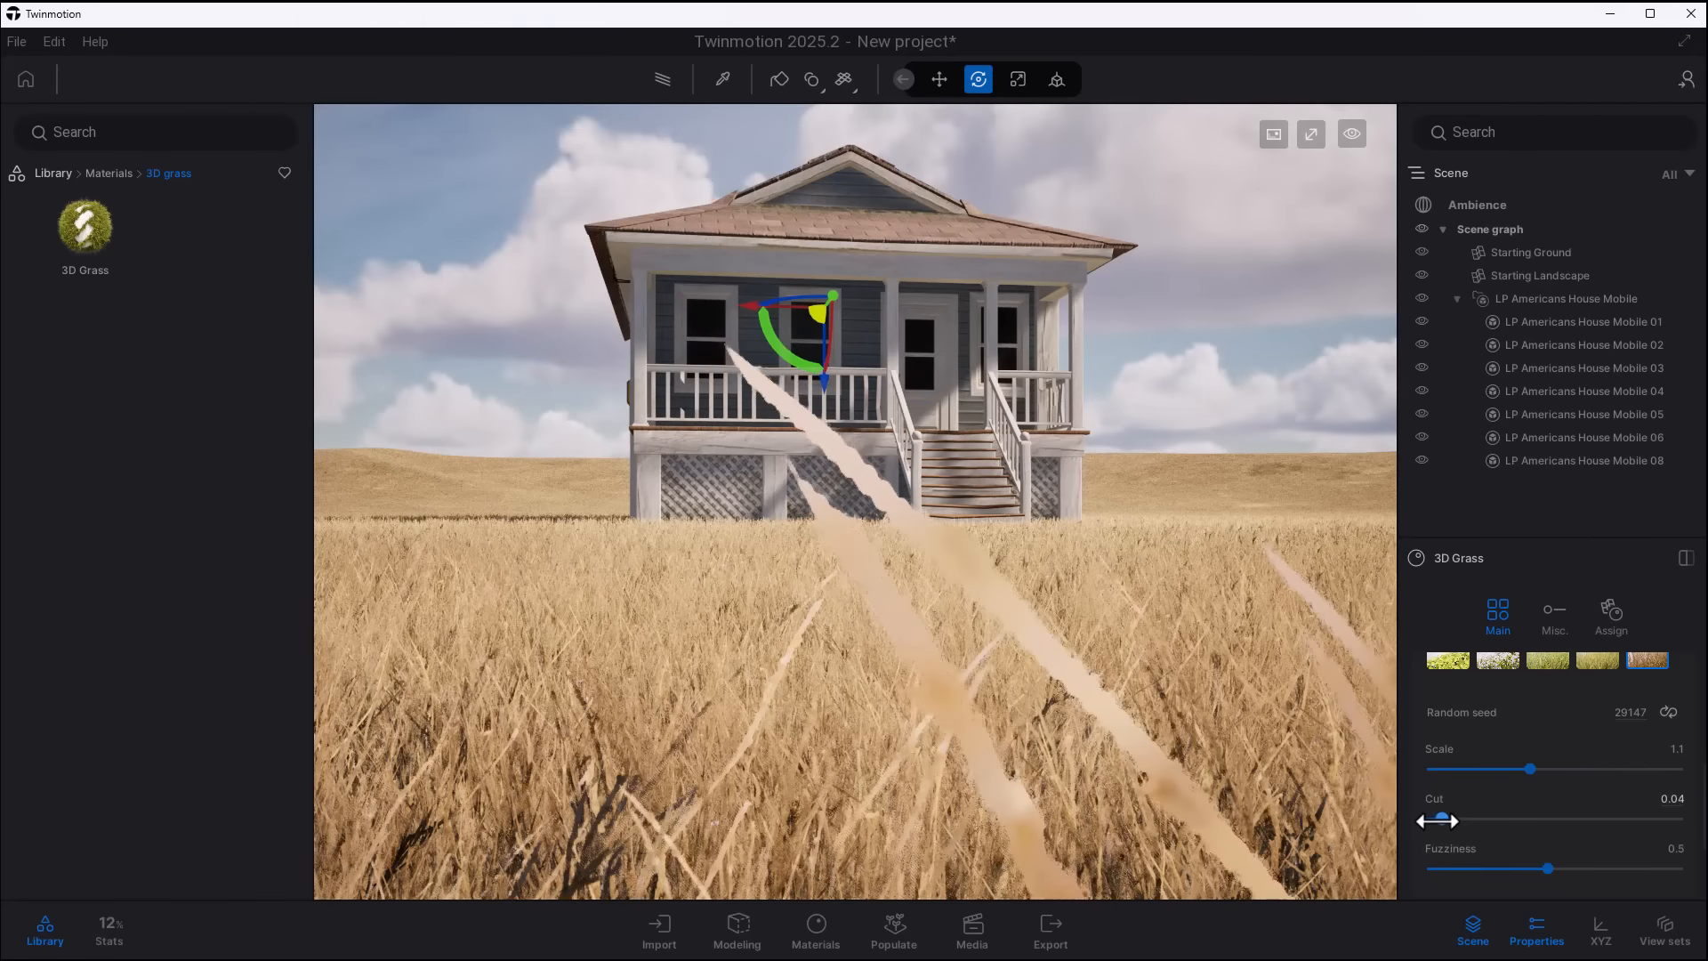
- Shorten the grass around the house with the Cut setting and adjust its Fuzziness
drag(1436, 819, 1438, 875)
scroll(1494, 845, down, 3)
mouse_move(1513, 798)
mouse_down()
mouse_move(1618, 805)
mouse_move(1513, 822)
mouse_move(1542, 816)
mouse_up()
scroll(1516, 811, down, 2)
- Set the accent meshes of the 3D Grass to Field poppies with a probability of 7%
click(1517, 808)
scroll(1520, 809, down, 2)
click(1612, 827)
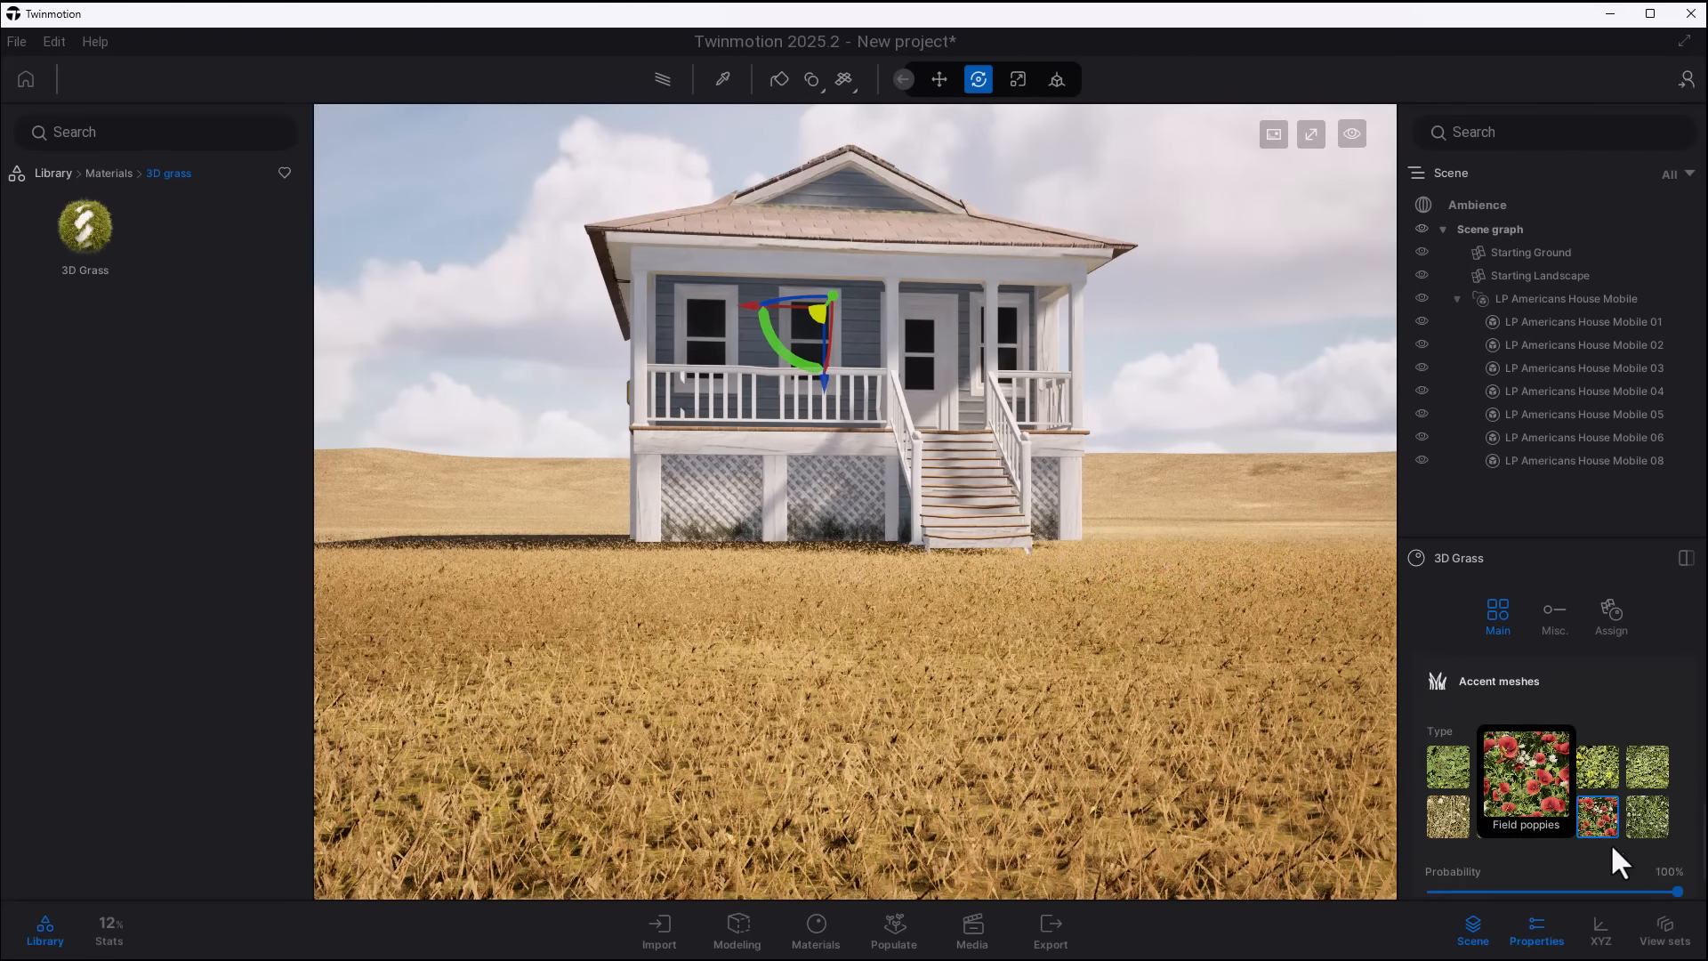
scroll(1642, 894, down, 1)
drag(1677, 835, 1450, 797)
scroll(1554, 863, down, 1)
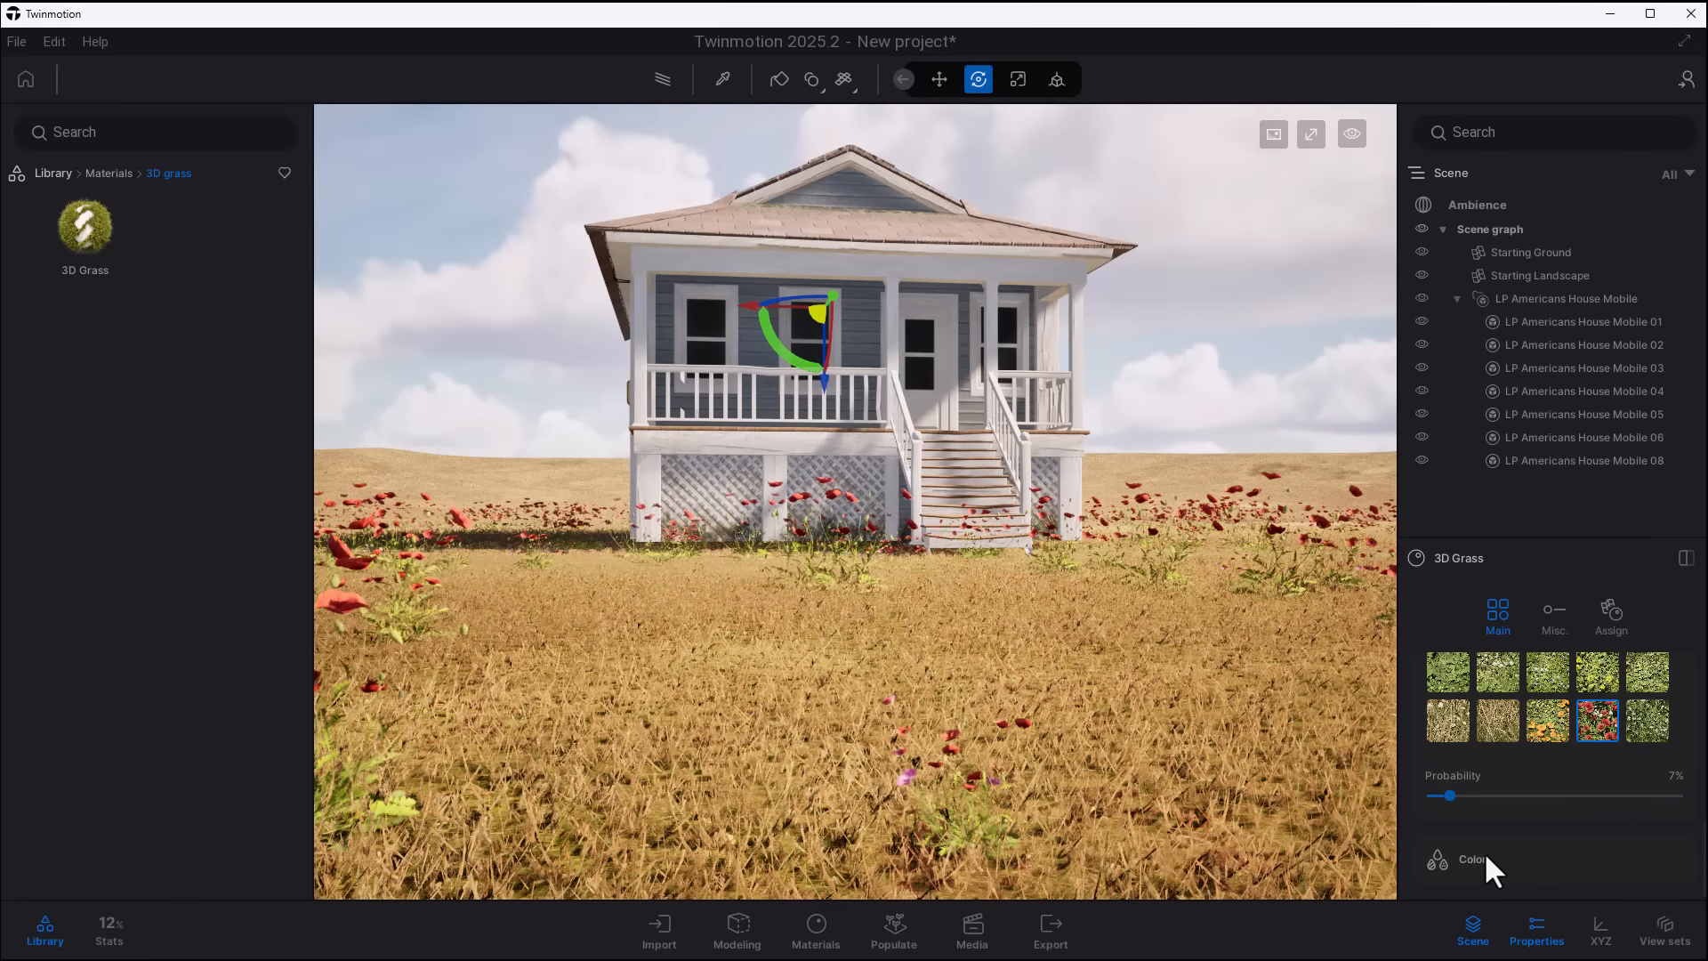
- Enable the Color tint option of the 3D Grass material
scroll(1517, 848, down, 2)
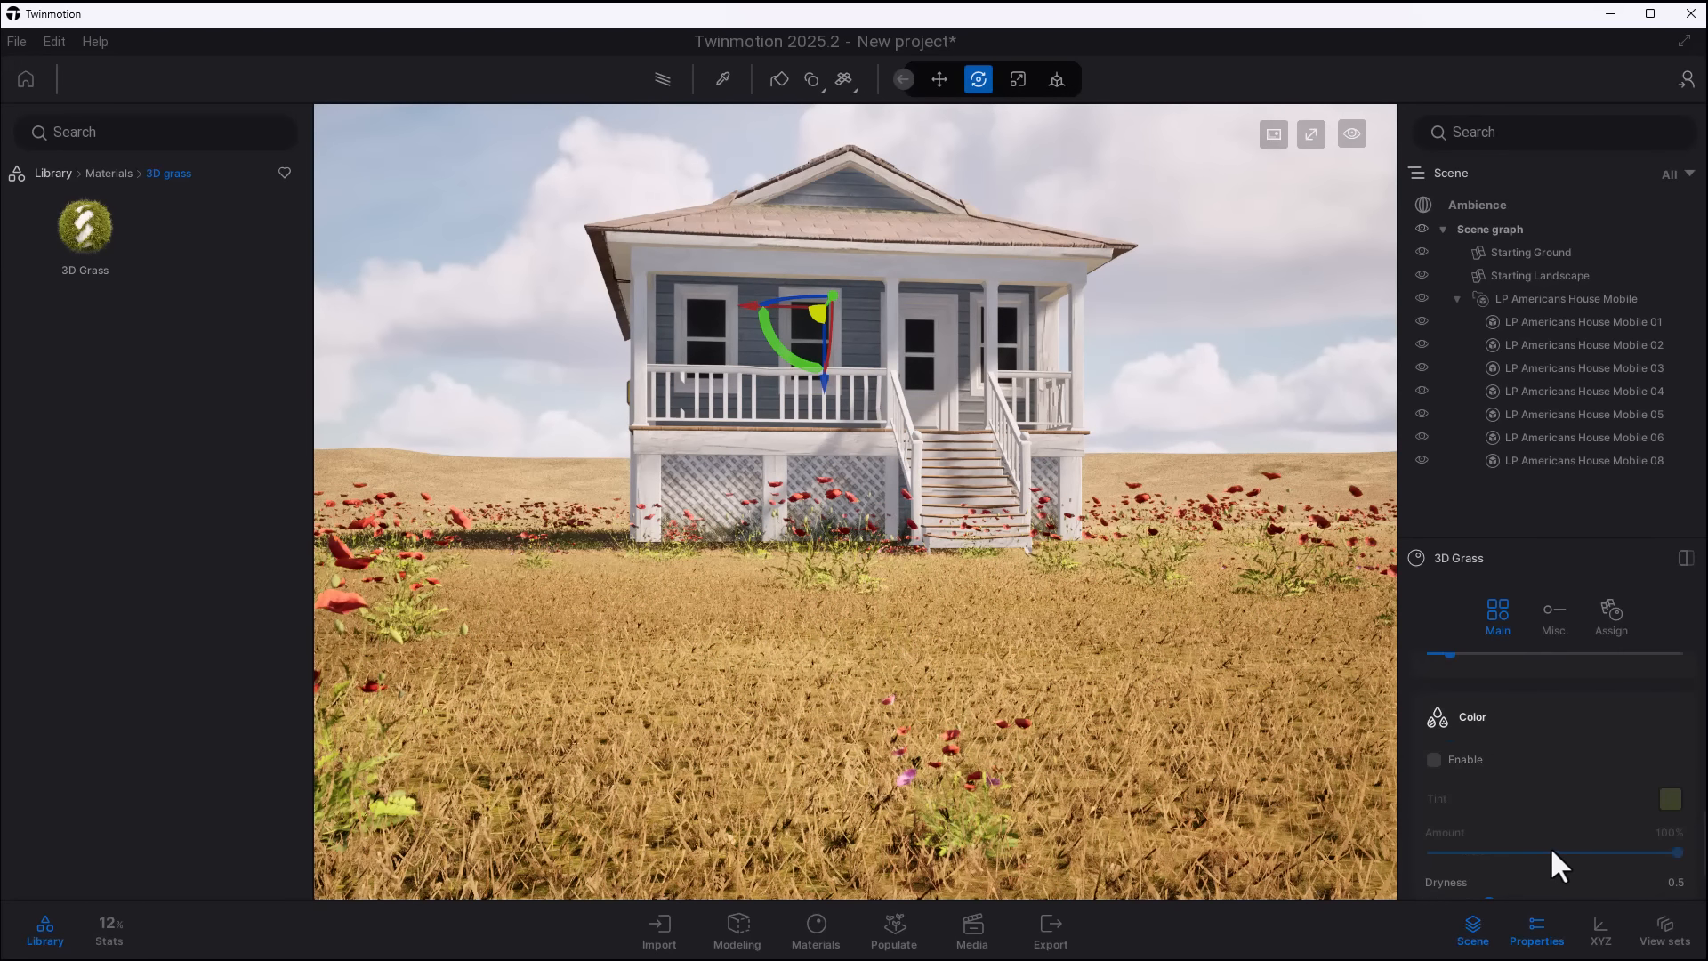
click(1432, 759)
click(1668, 797)
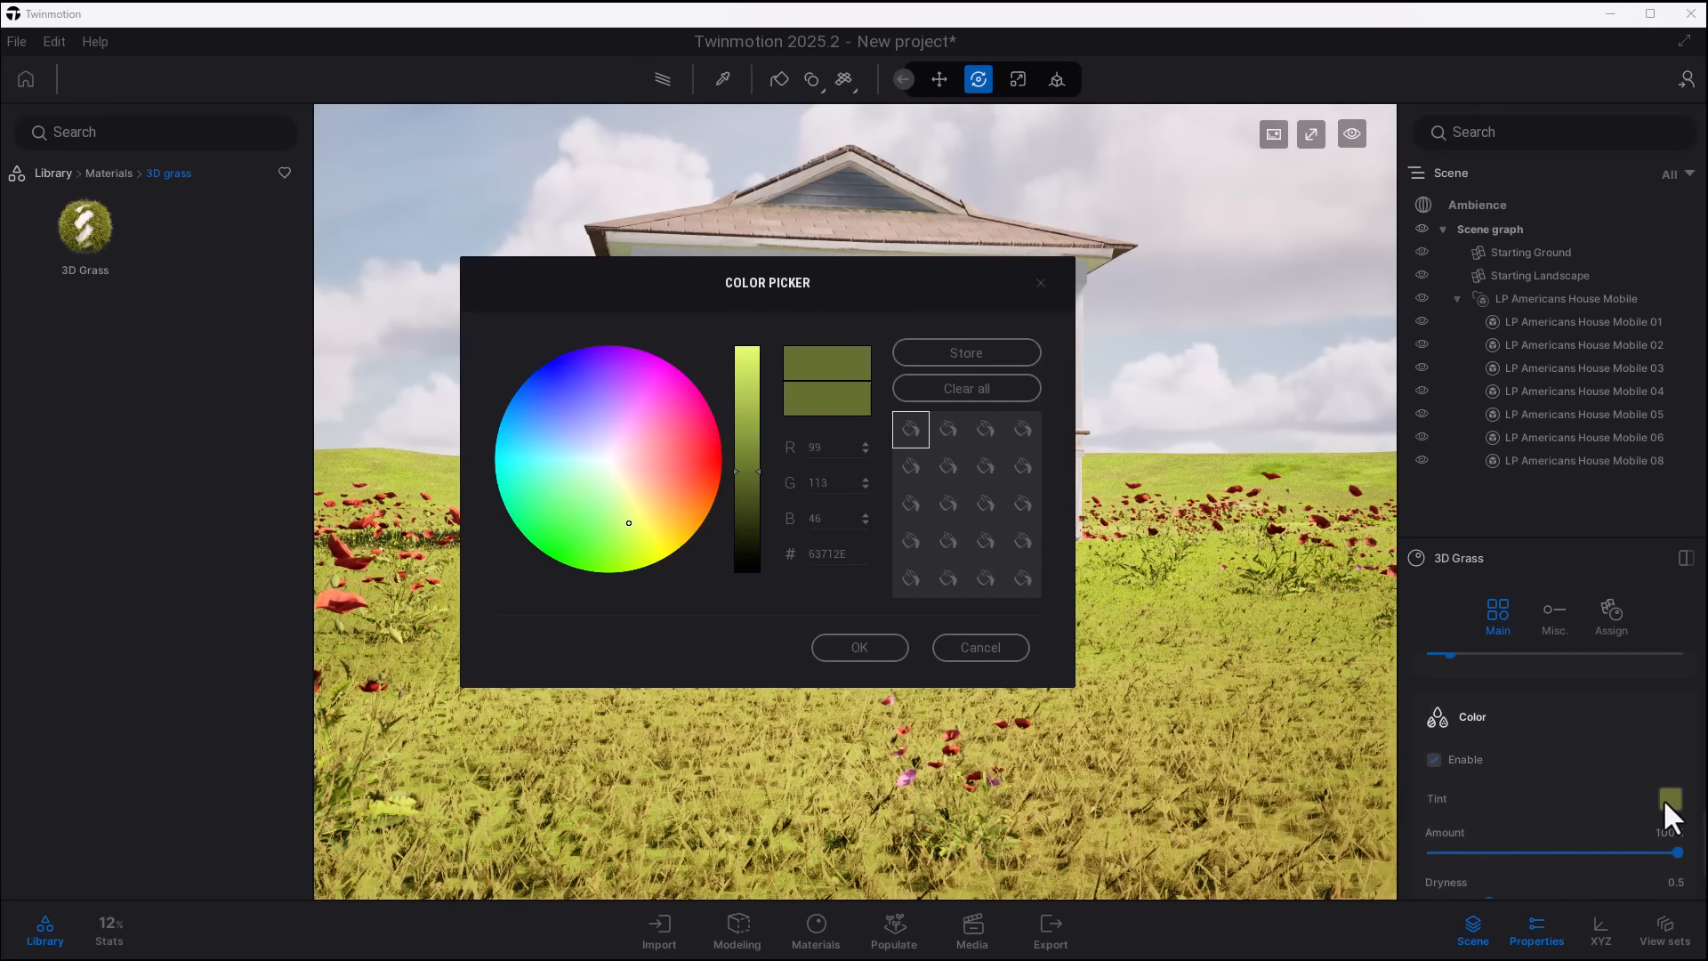
click(633, 413)
click(657, 468)
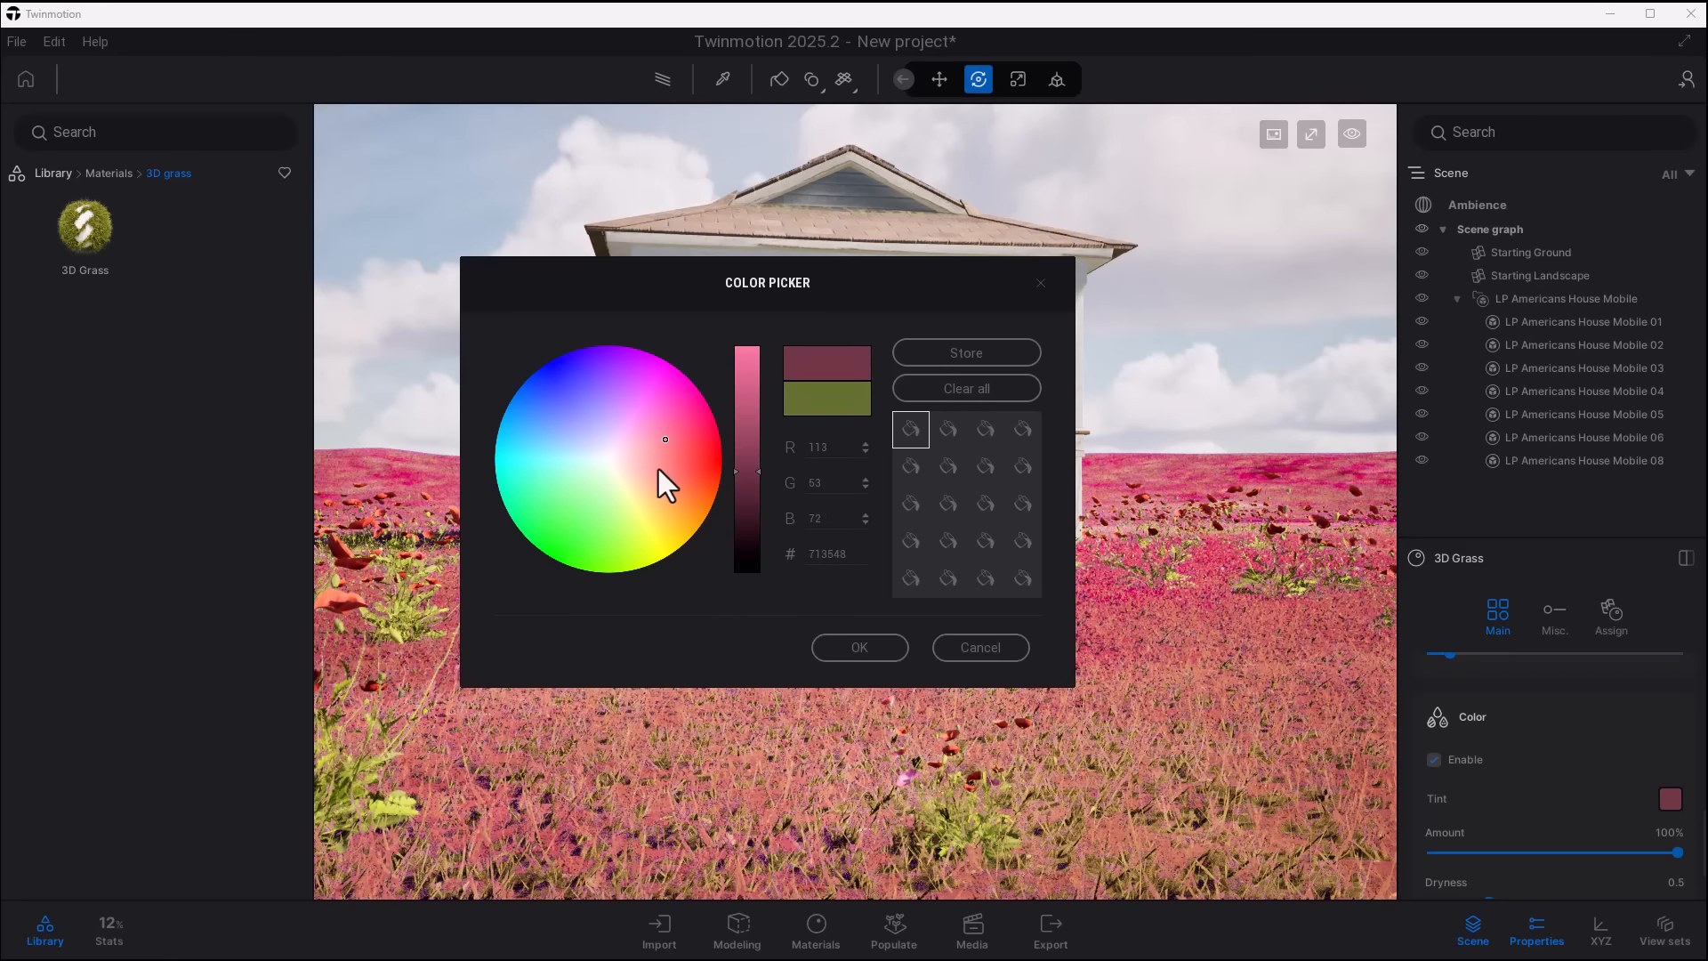
click(991, 649)
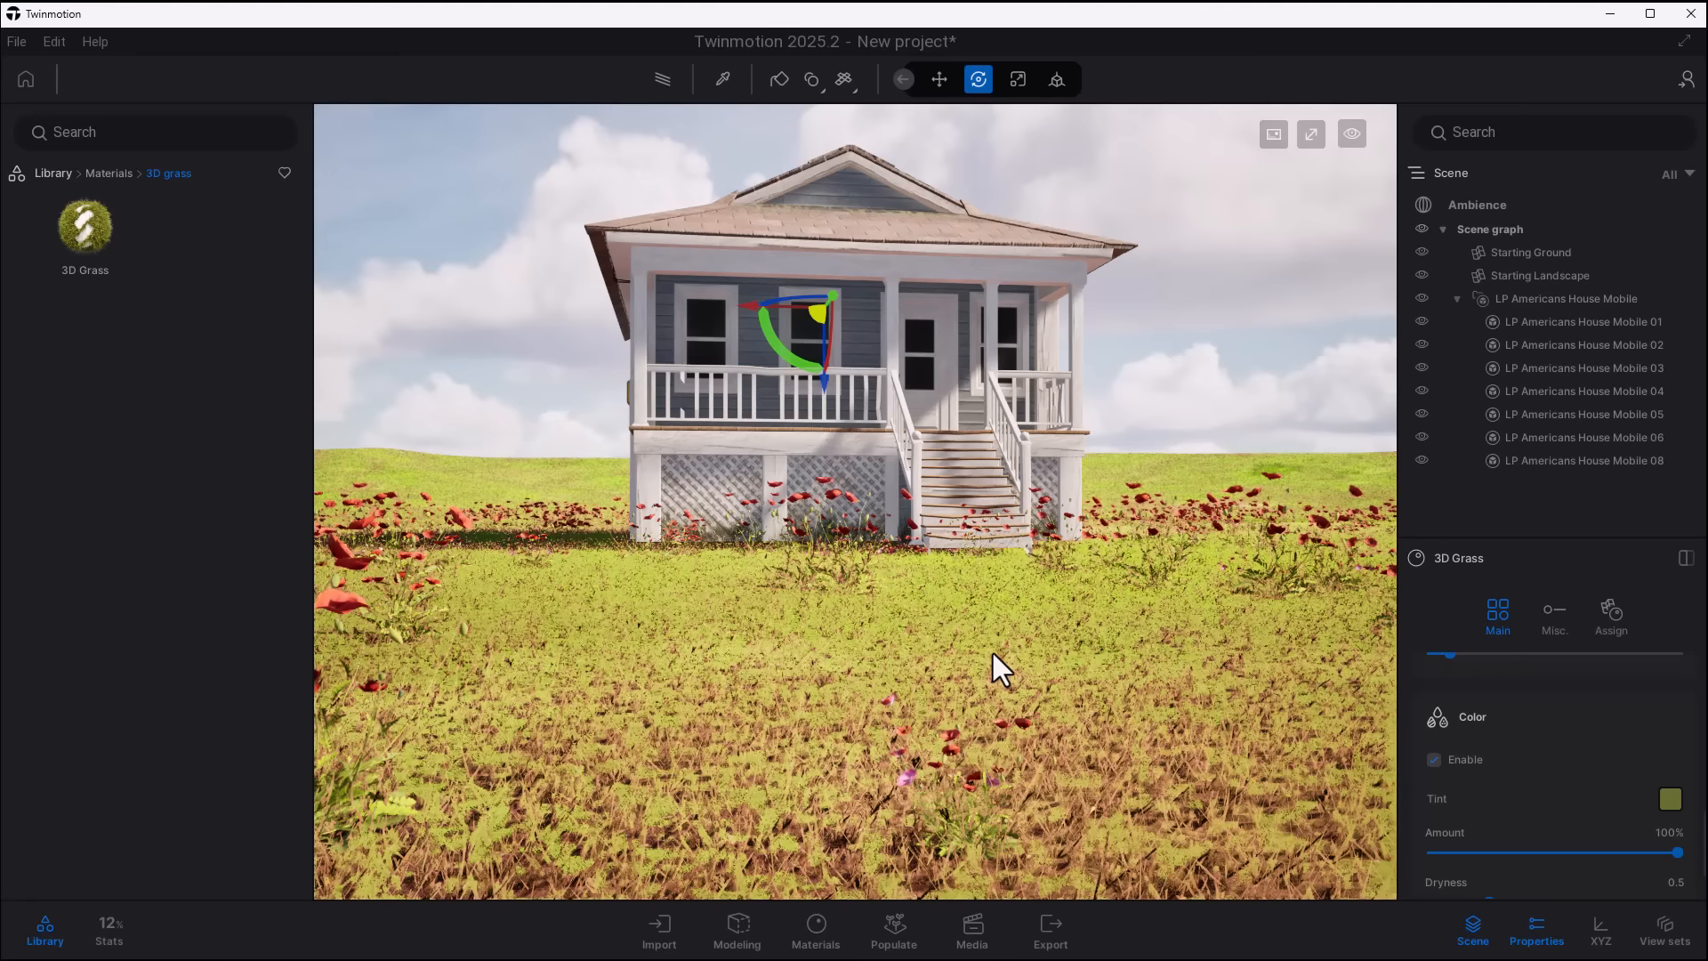
- Set the grass Dryness to 1.7 and its Color variation to 0.5
scroll(1578, 829, down, 2)
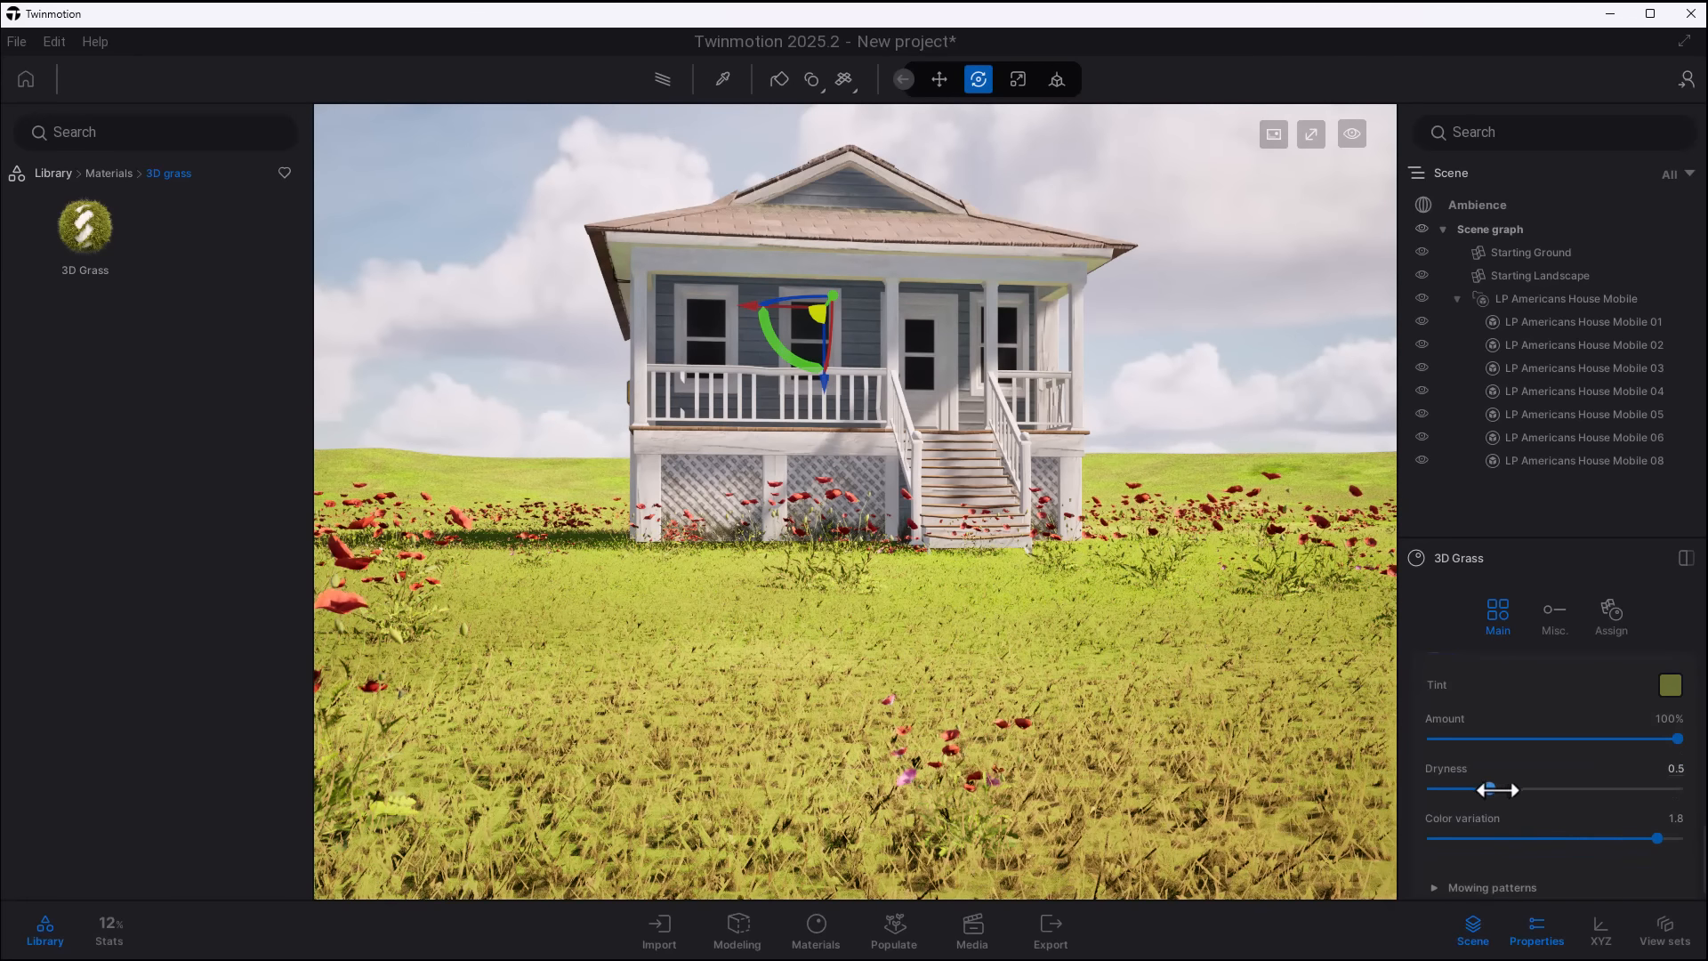
drag(1449, 788, 1492, 840)
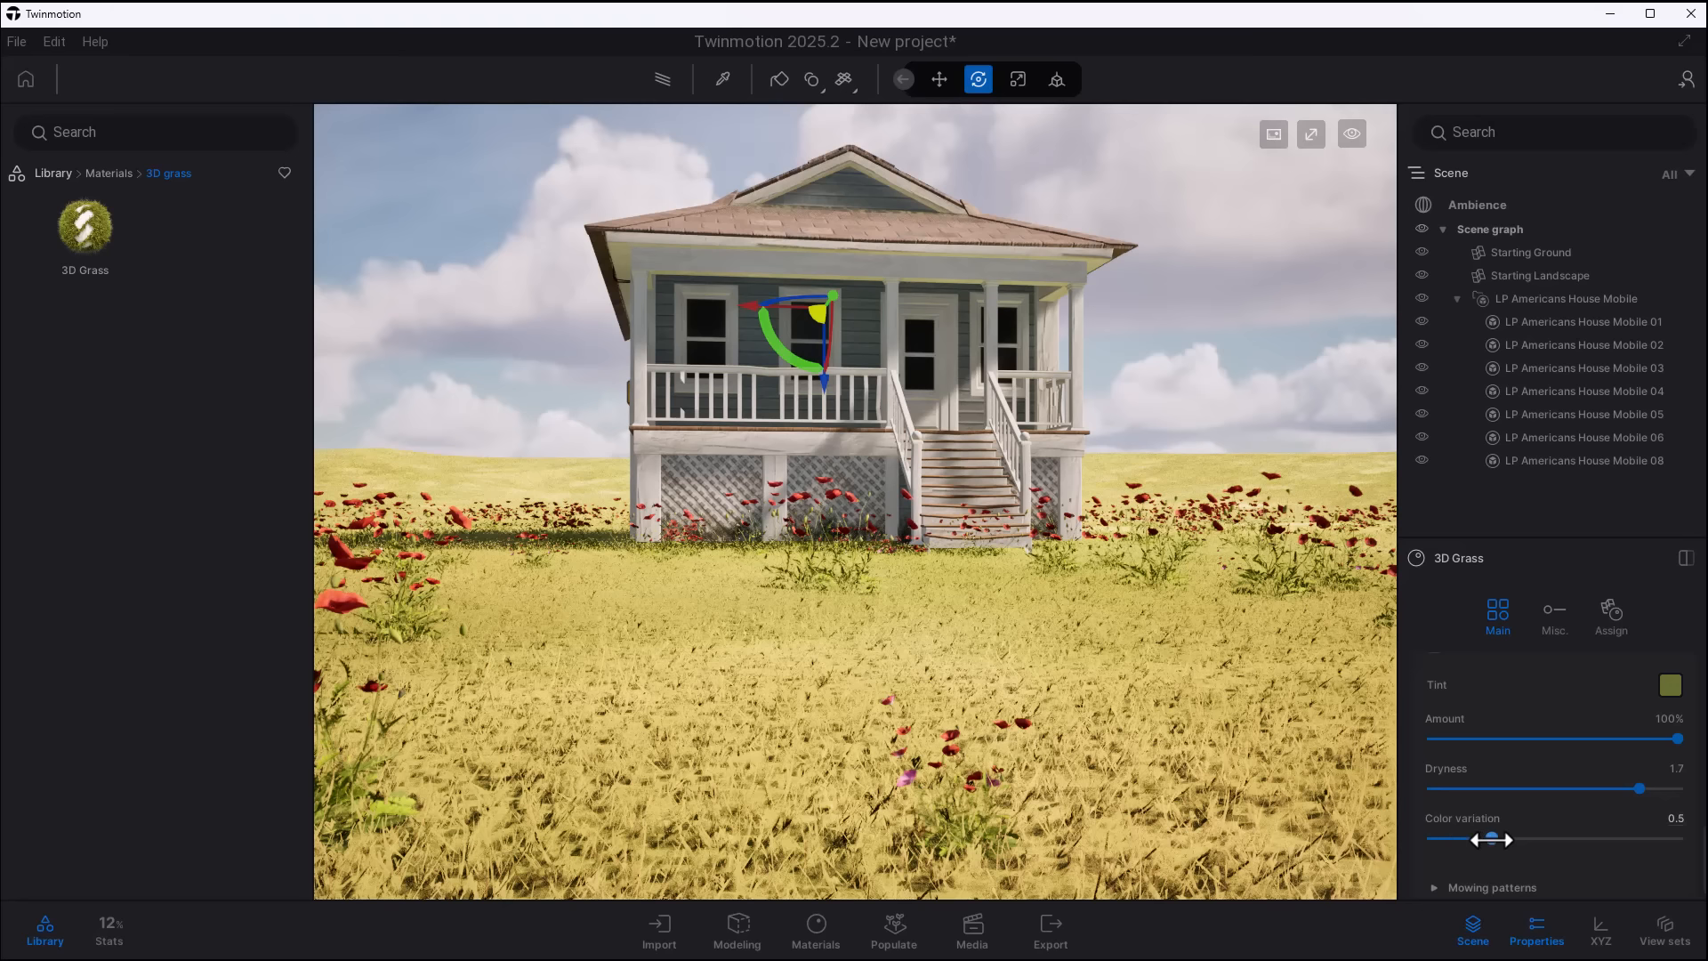
- Enable mowing patterns on the 3D Grass with the Wavy mask and raise the pattern's intensity close to maximum
scroll(1521, 852, down, 1)
click(1485, 857)
scroll(1483, 850, down, 5)
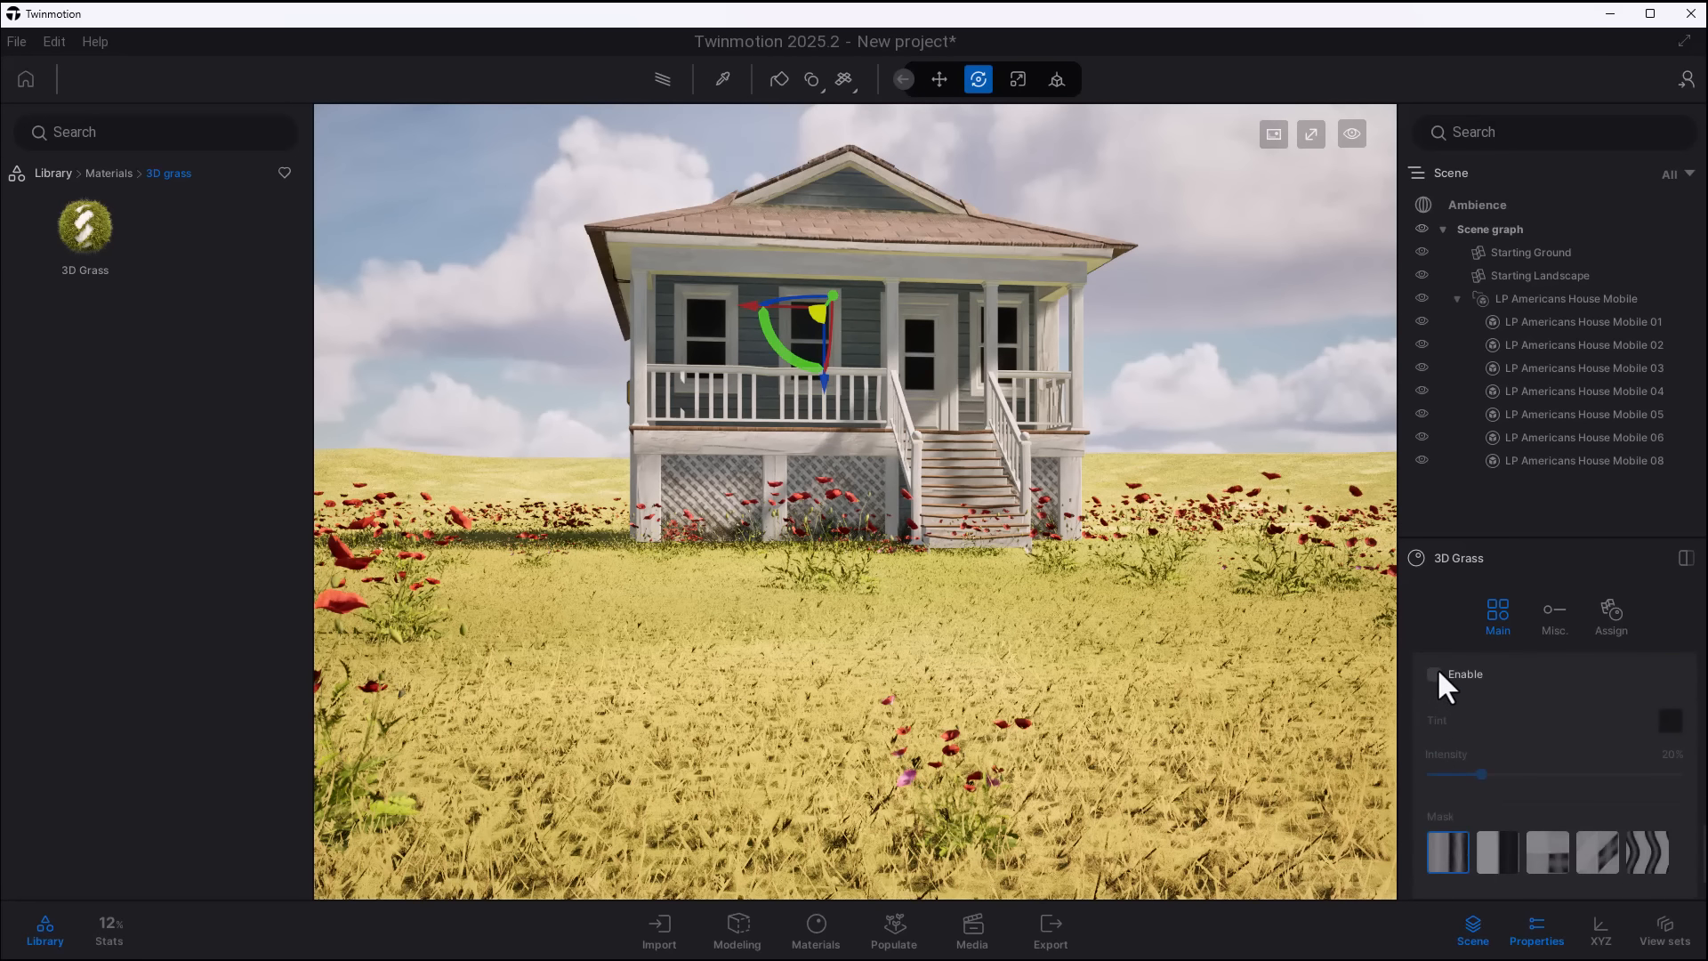
click(1436, 673)
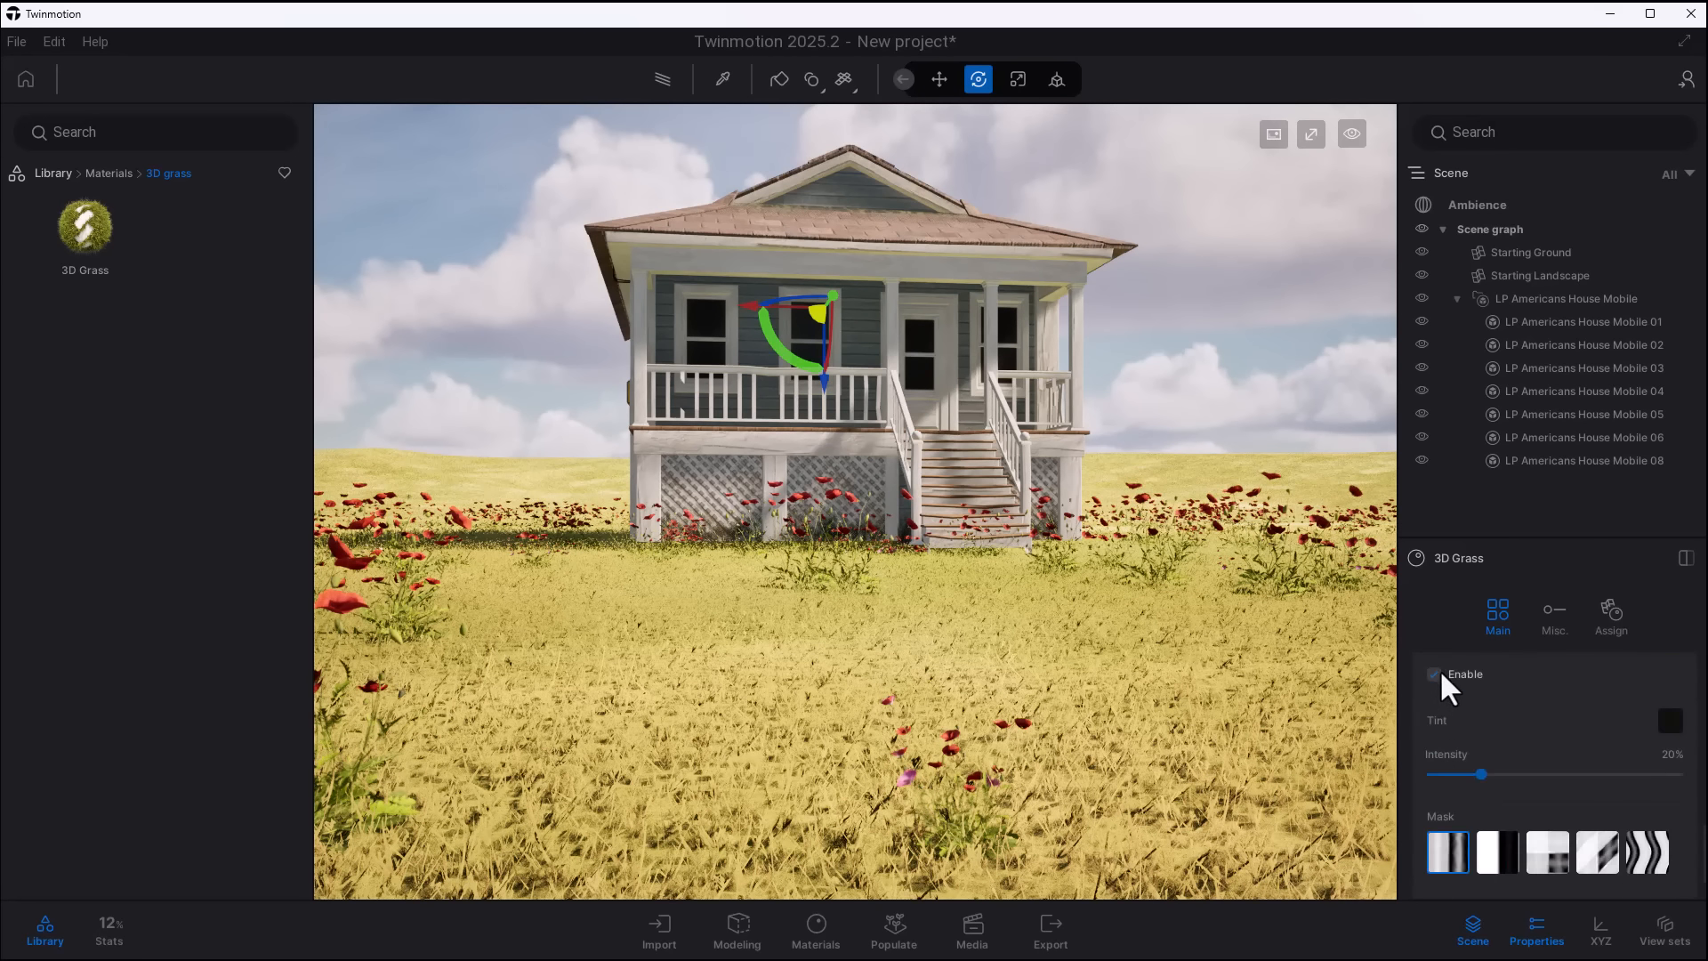
click(1645, 857)
drag(1480, 773, 1667, 775)
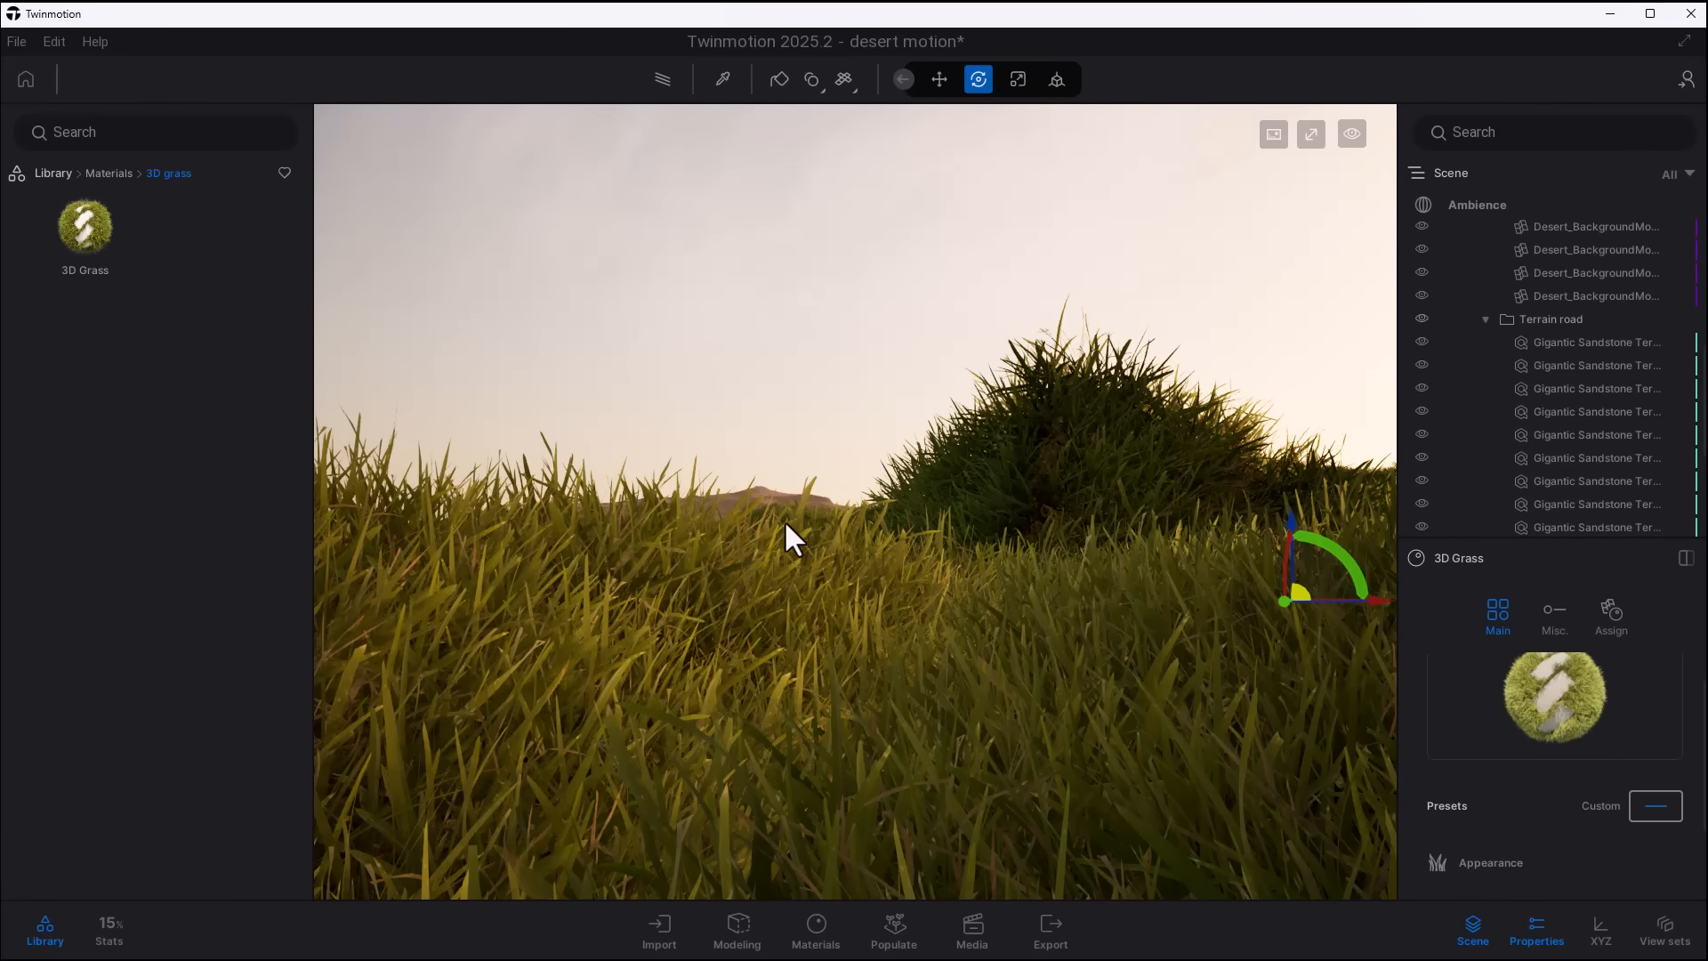
- Create a new folder among the desert project's materials, move a material into it, and return to Root
click(828, 938)
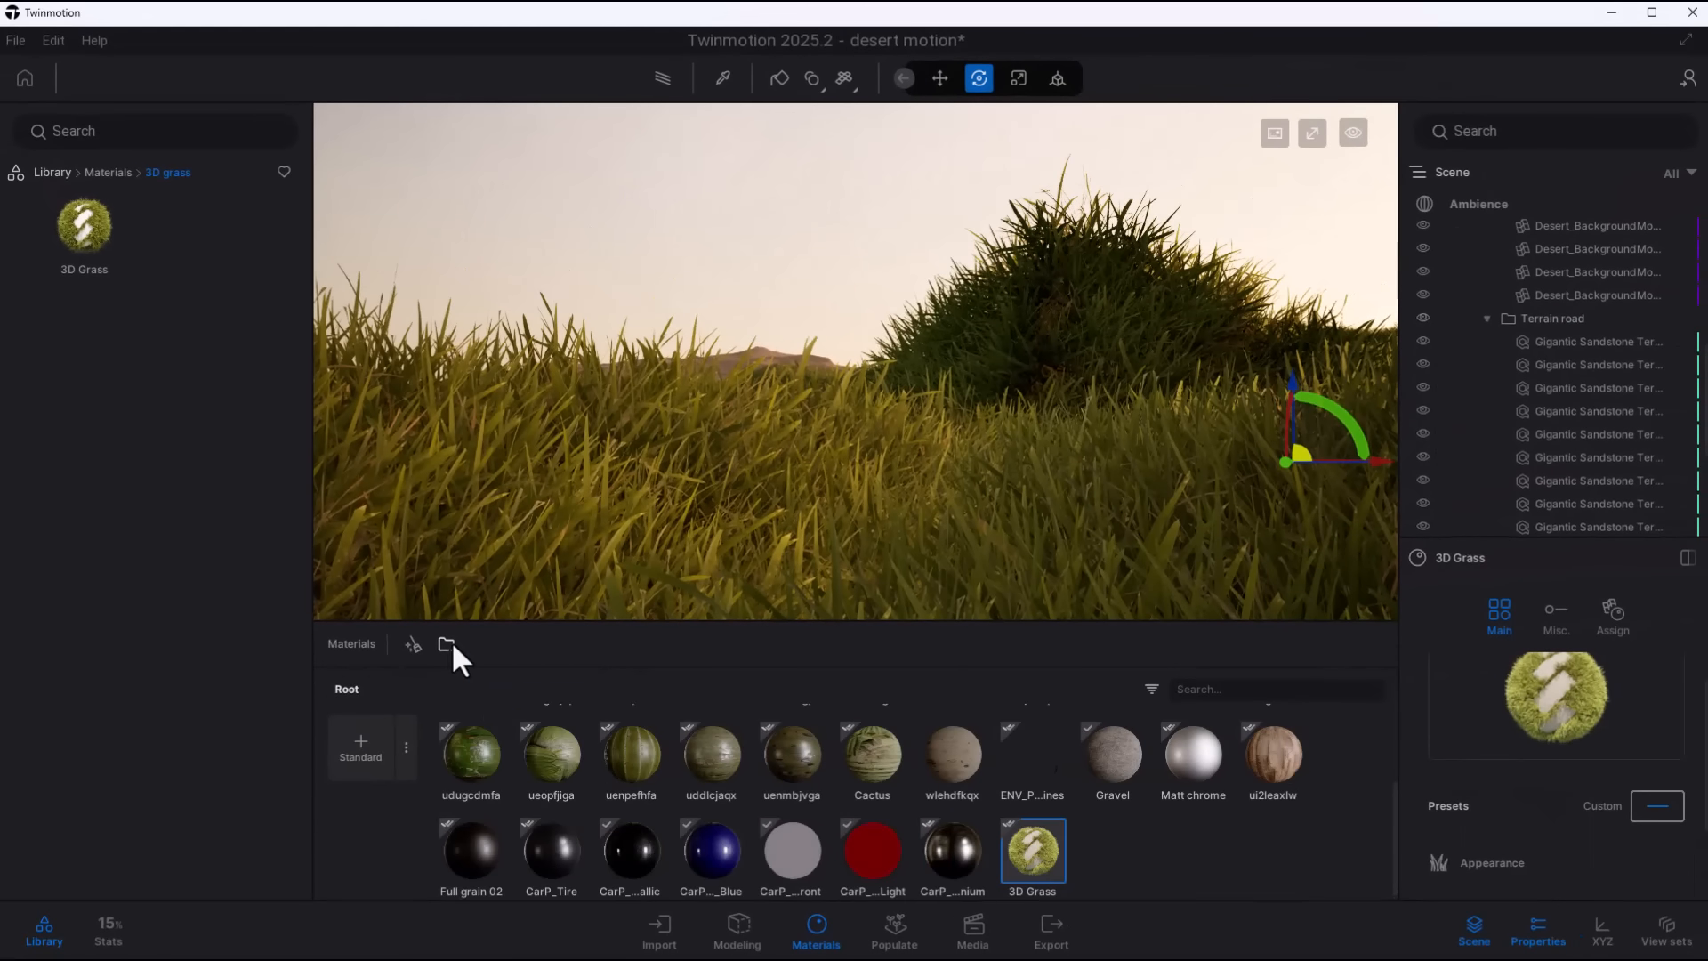
drag(953, 852, 548, 745)
double_click(551, 749)
click(346, 690)
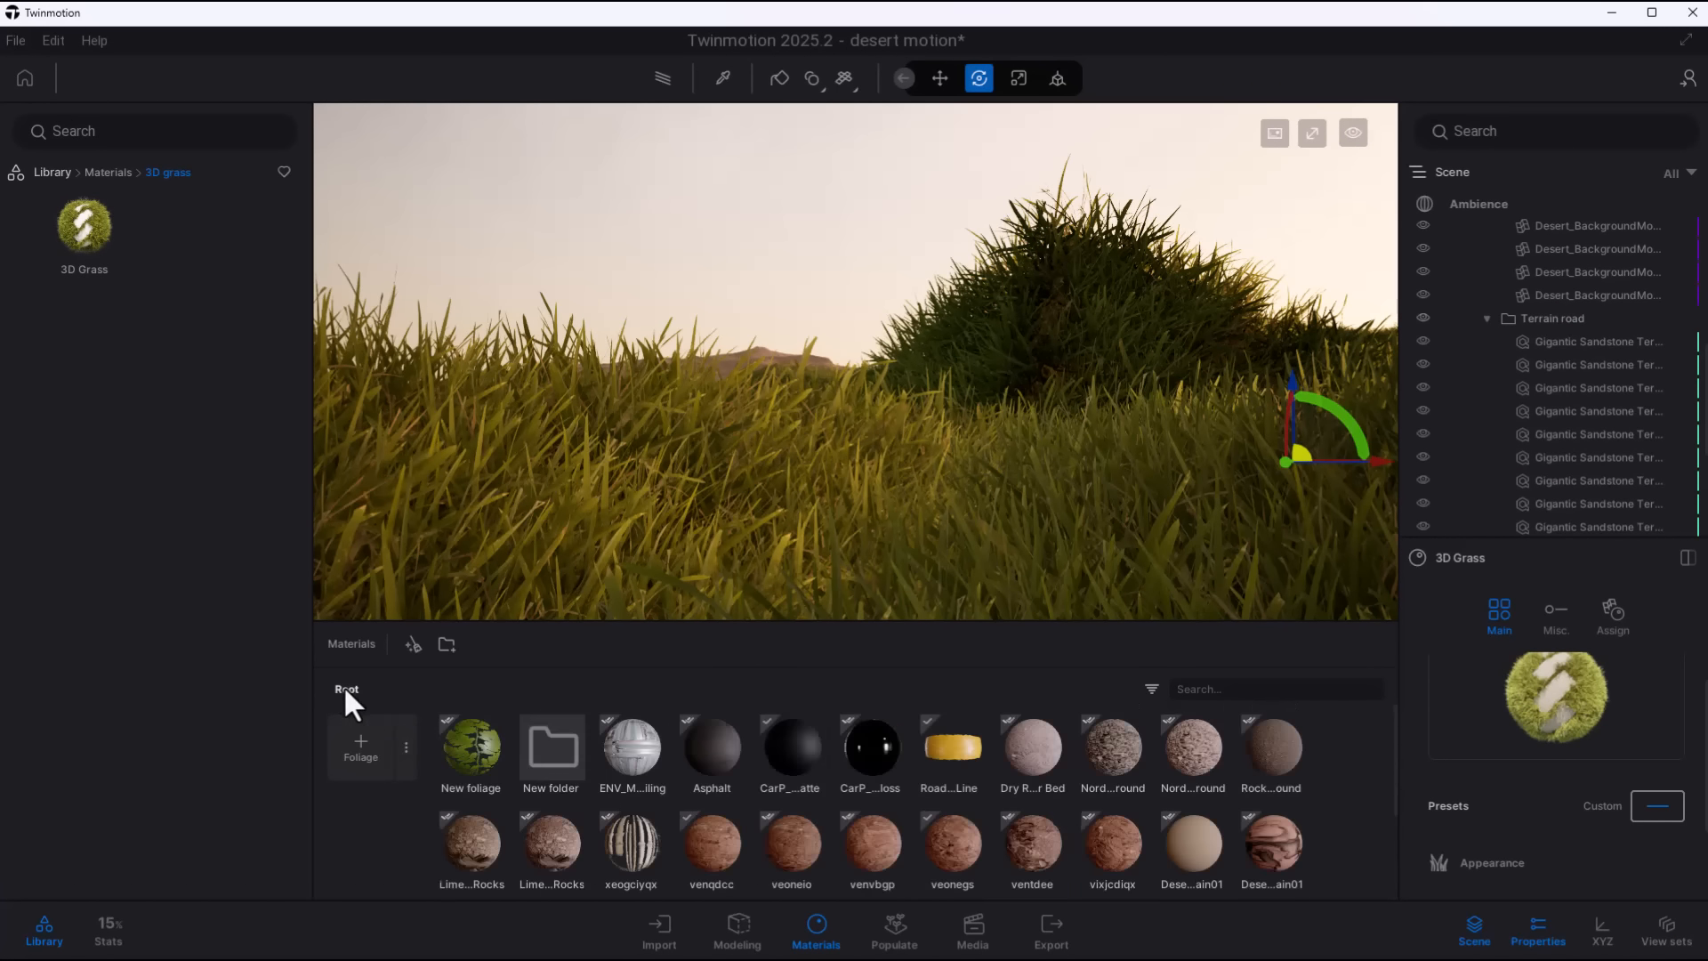
- Open the list of material types available when creating a new material in the desert project
click(407, 748)
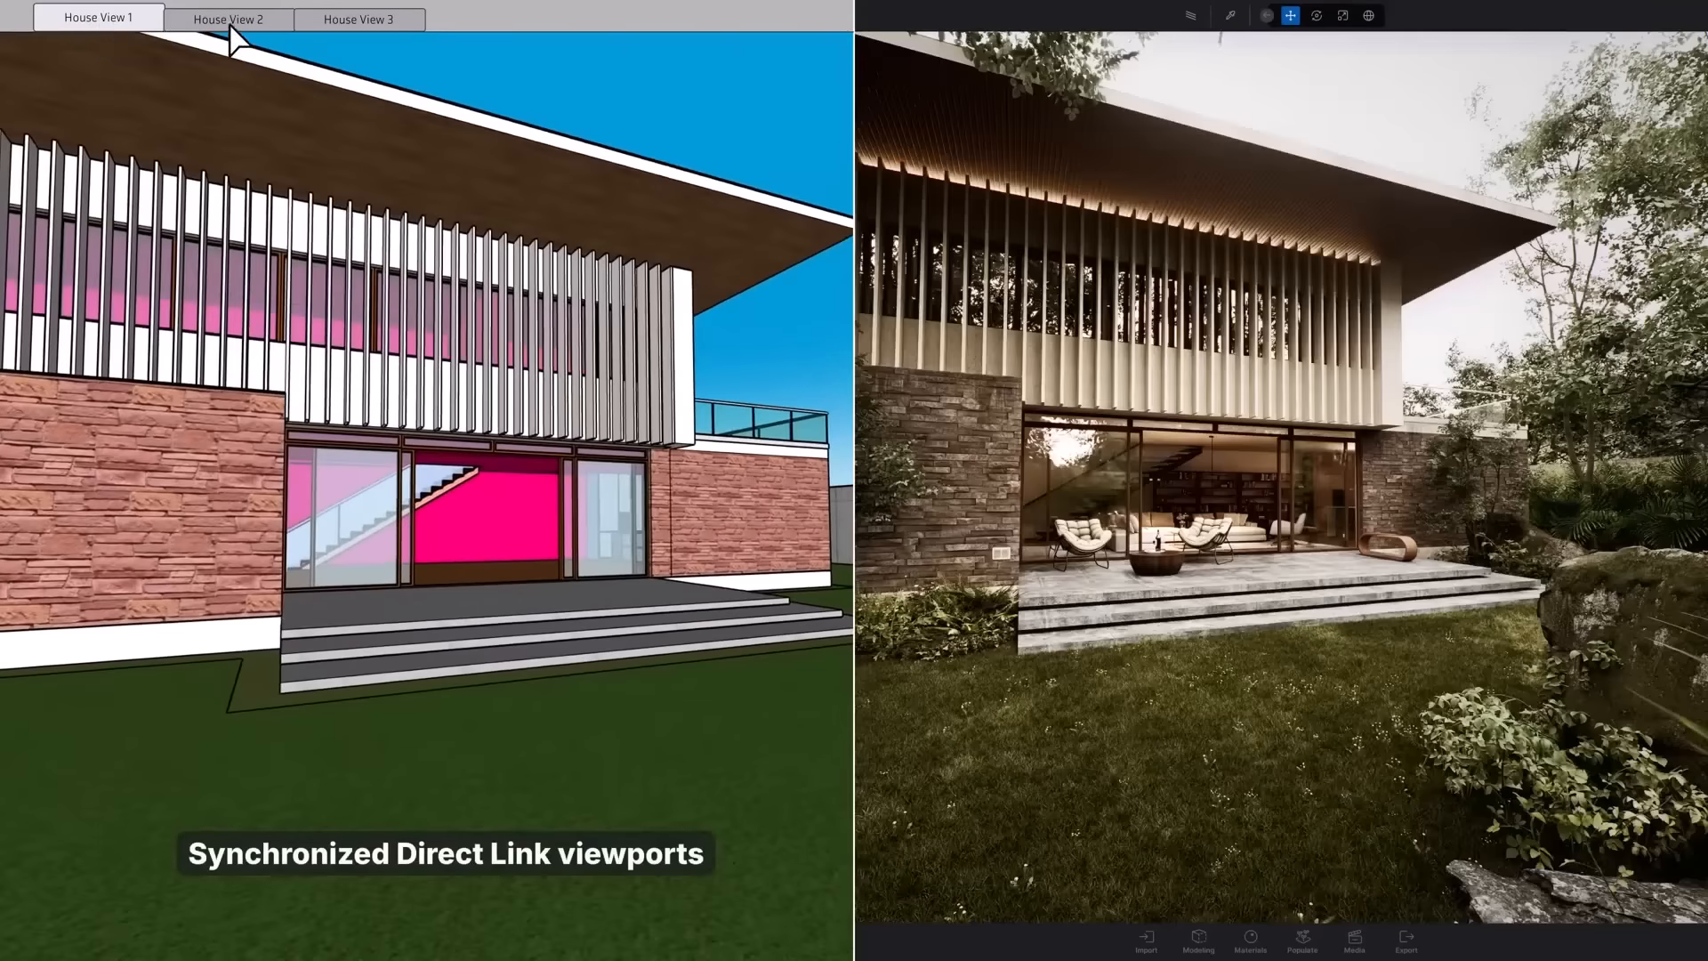
- Cycle through the saved views House View 1, 2 and 3 to compare the synchronized Direct Link viewports, finishing on House View 3
click(230, 18)
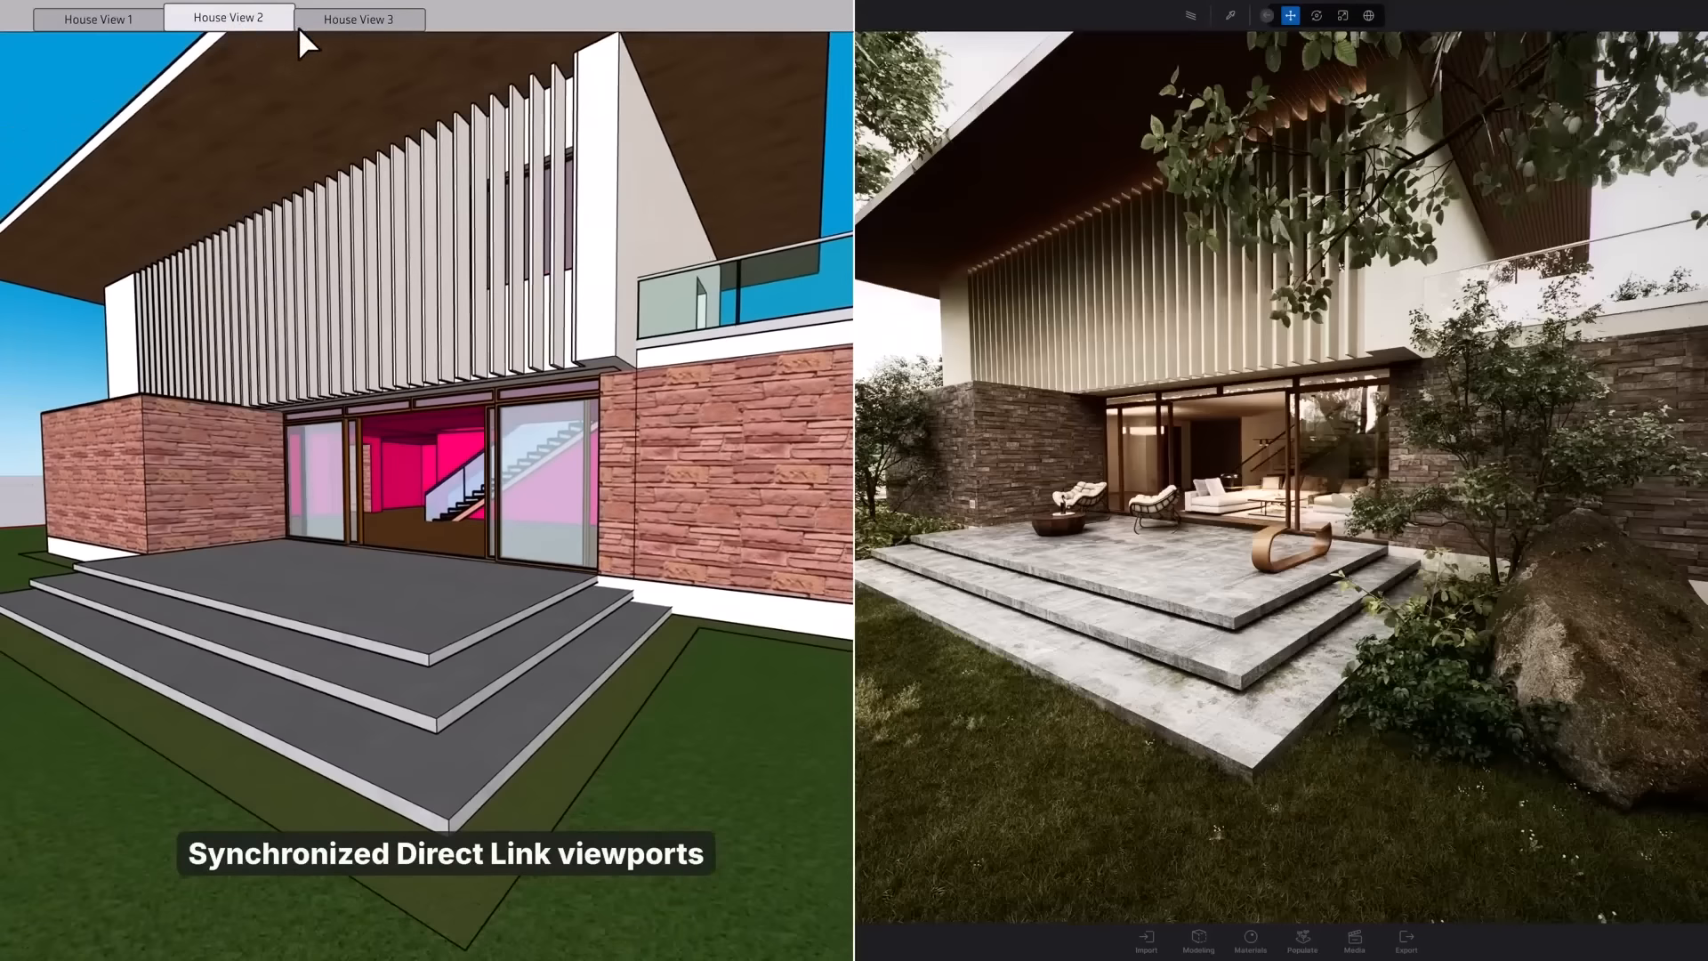
click(356, 19)
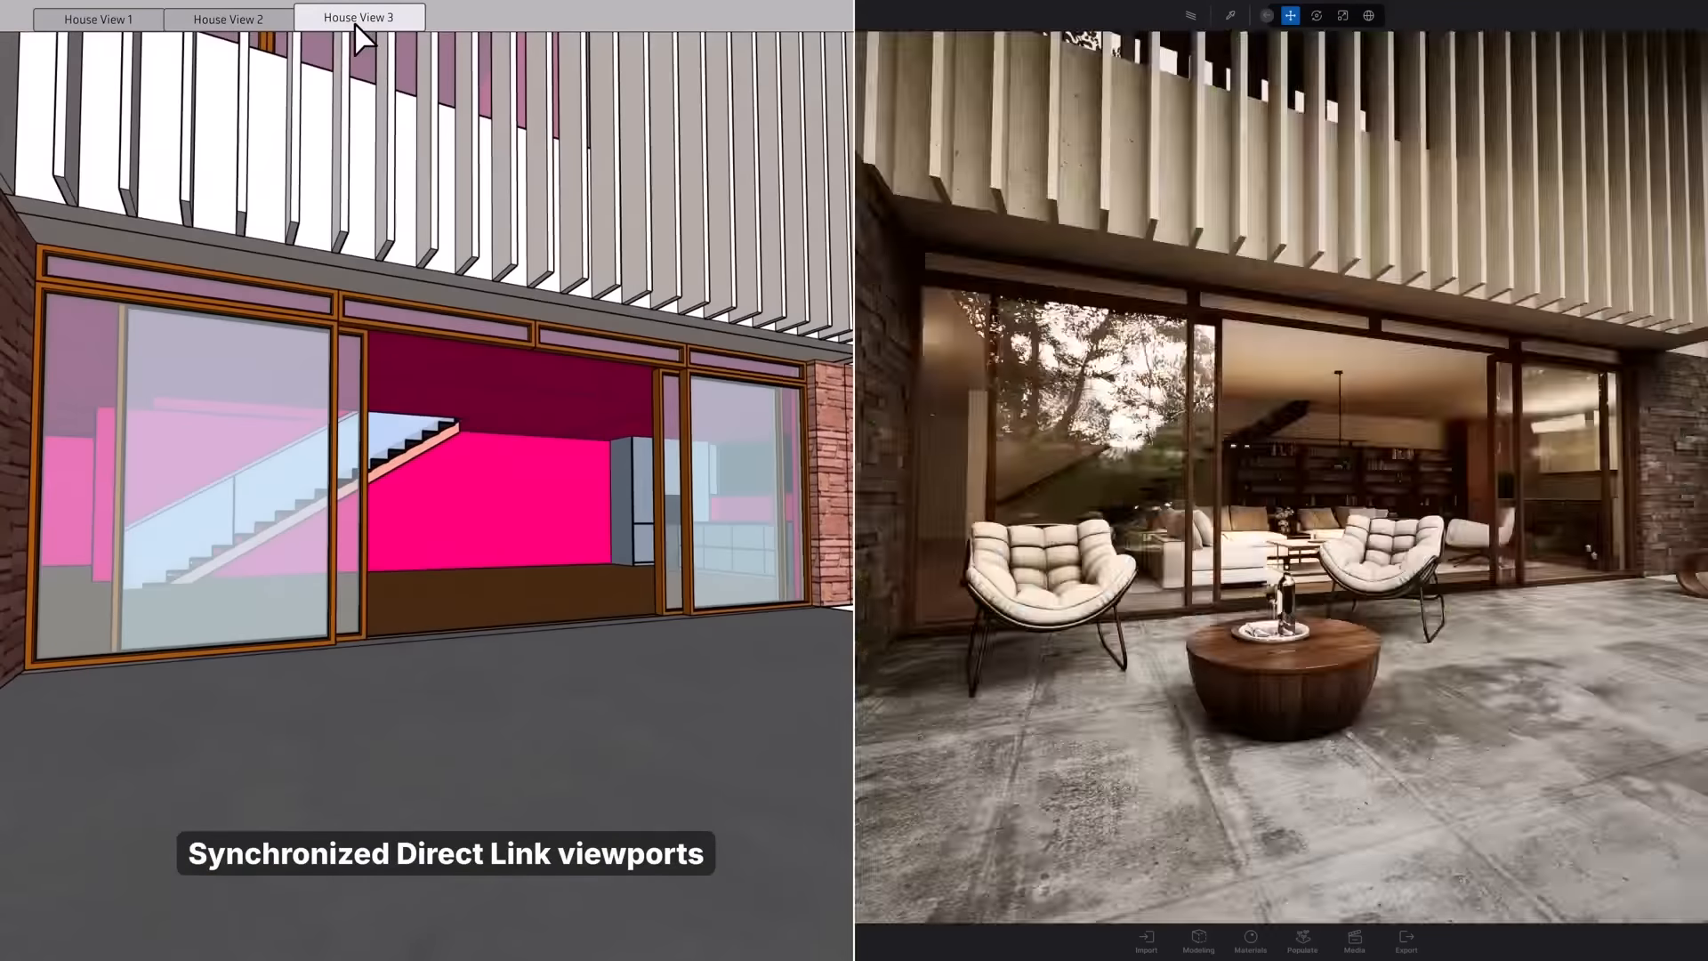
click(95, 19)
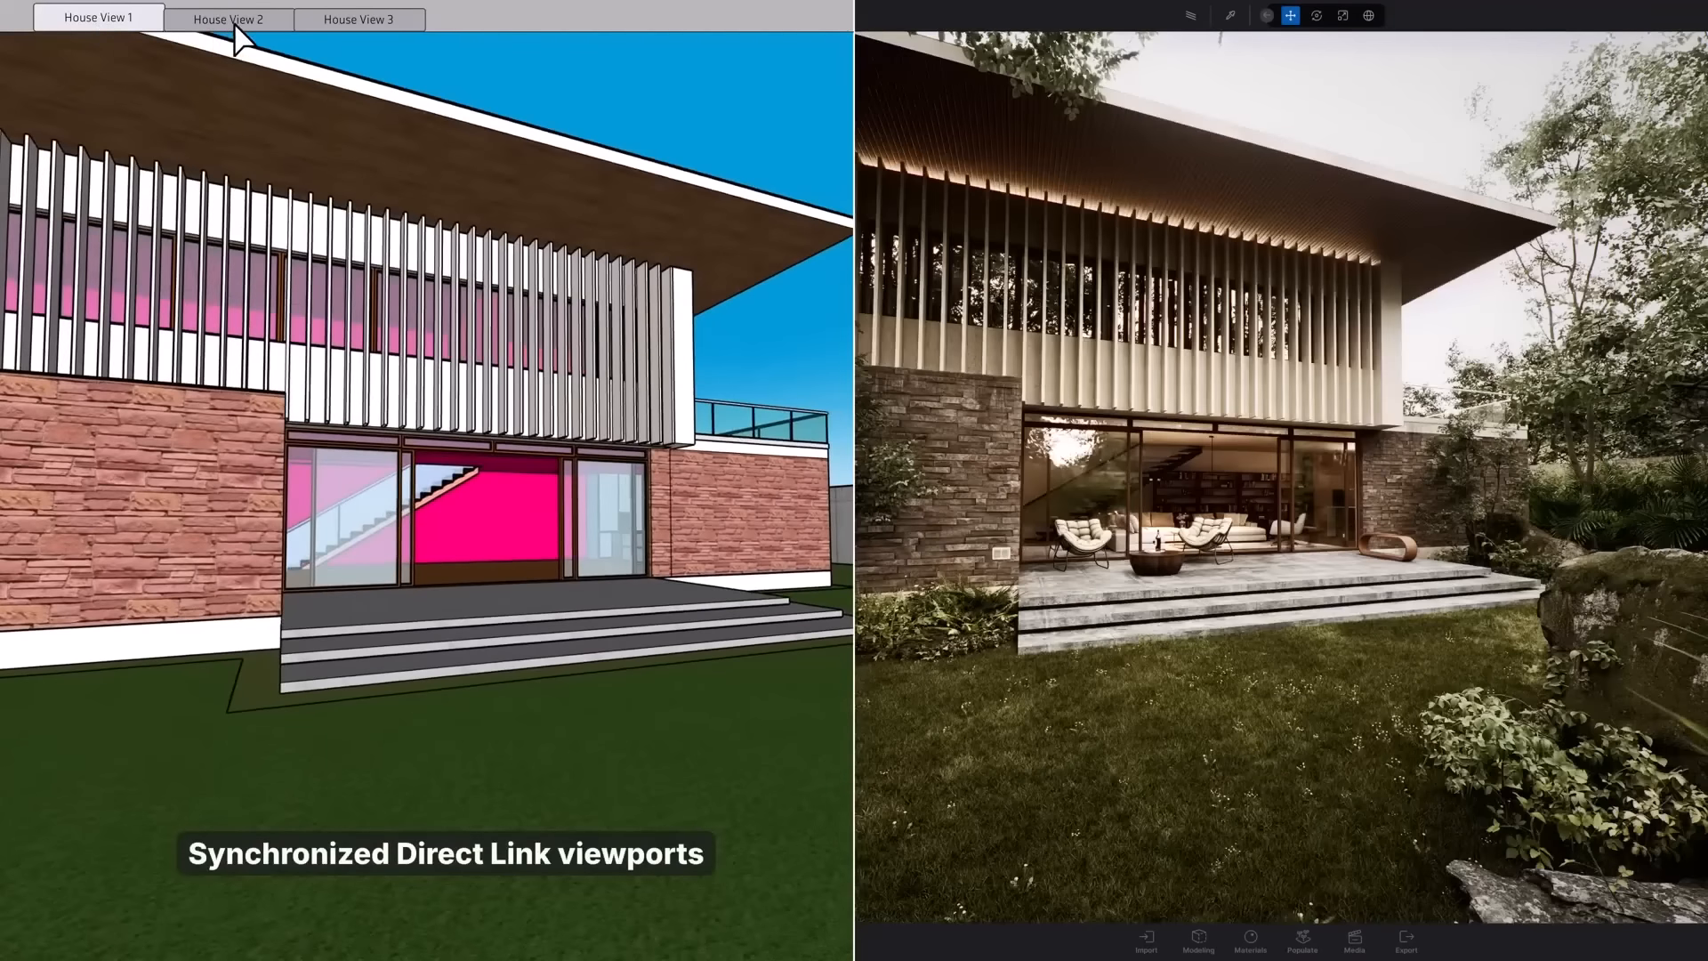
click(234, 25)
click(354, 21)
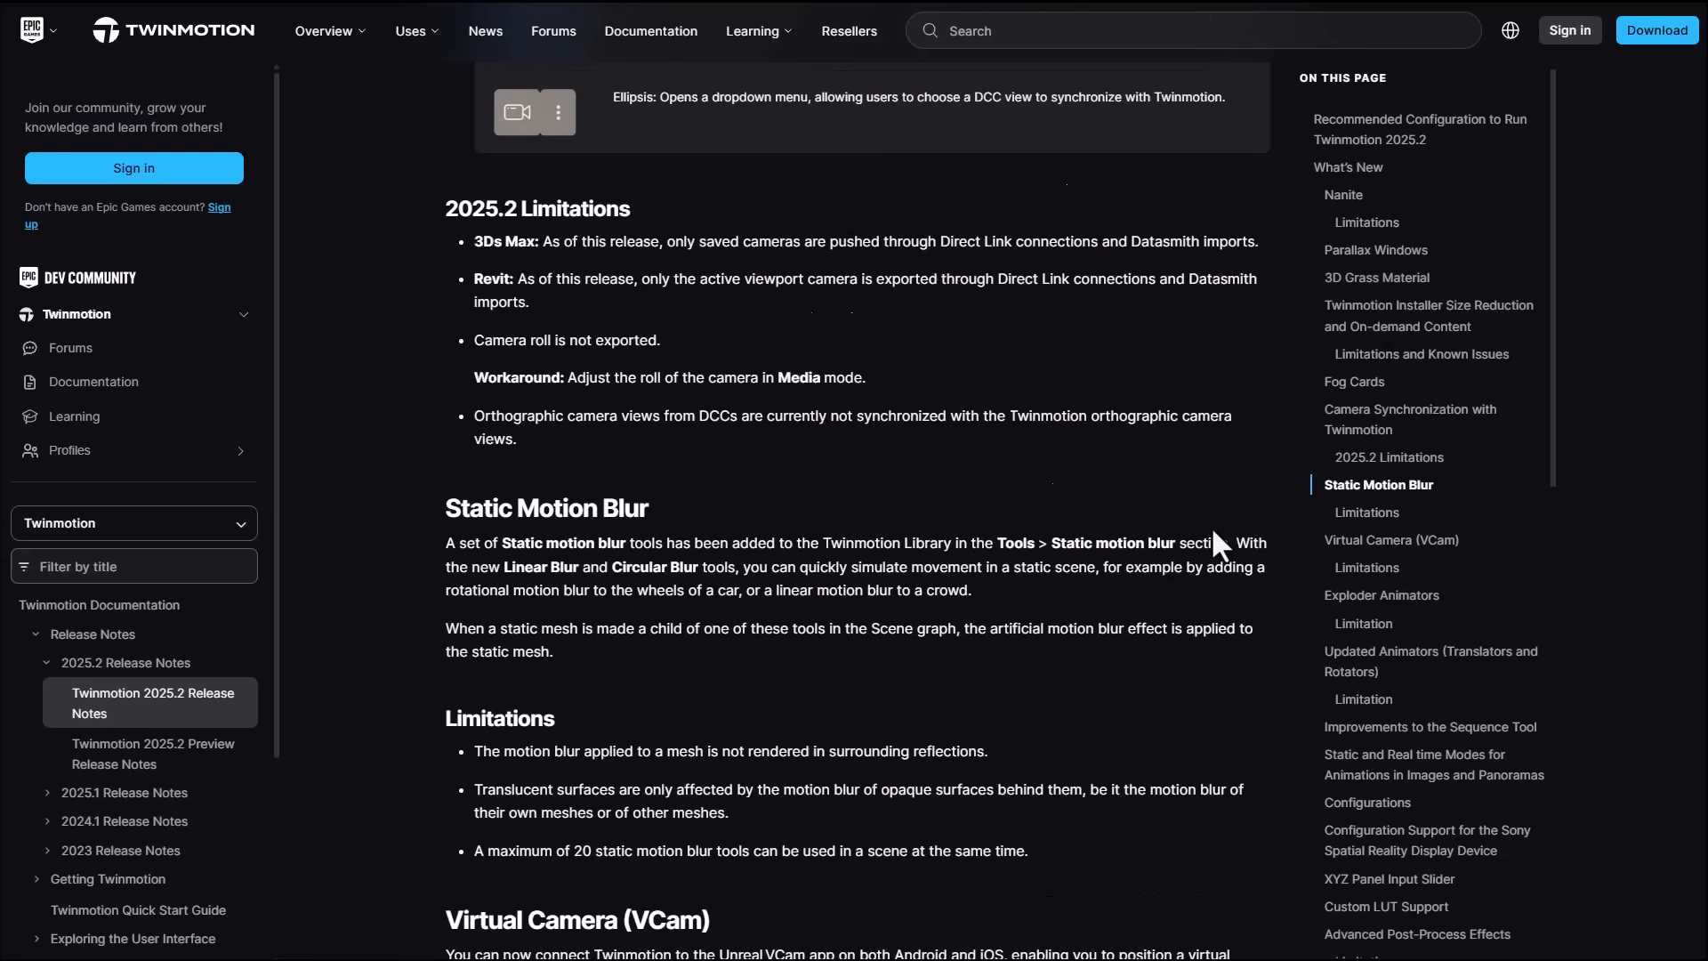
- Open the media of the Beach_2025.2 project
scroll(1211, 527, down, 2)
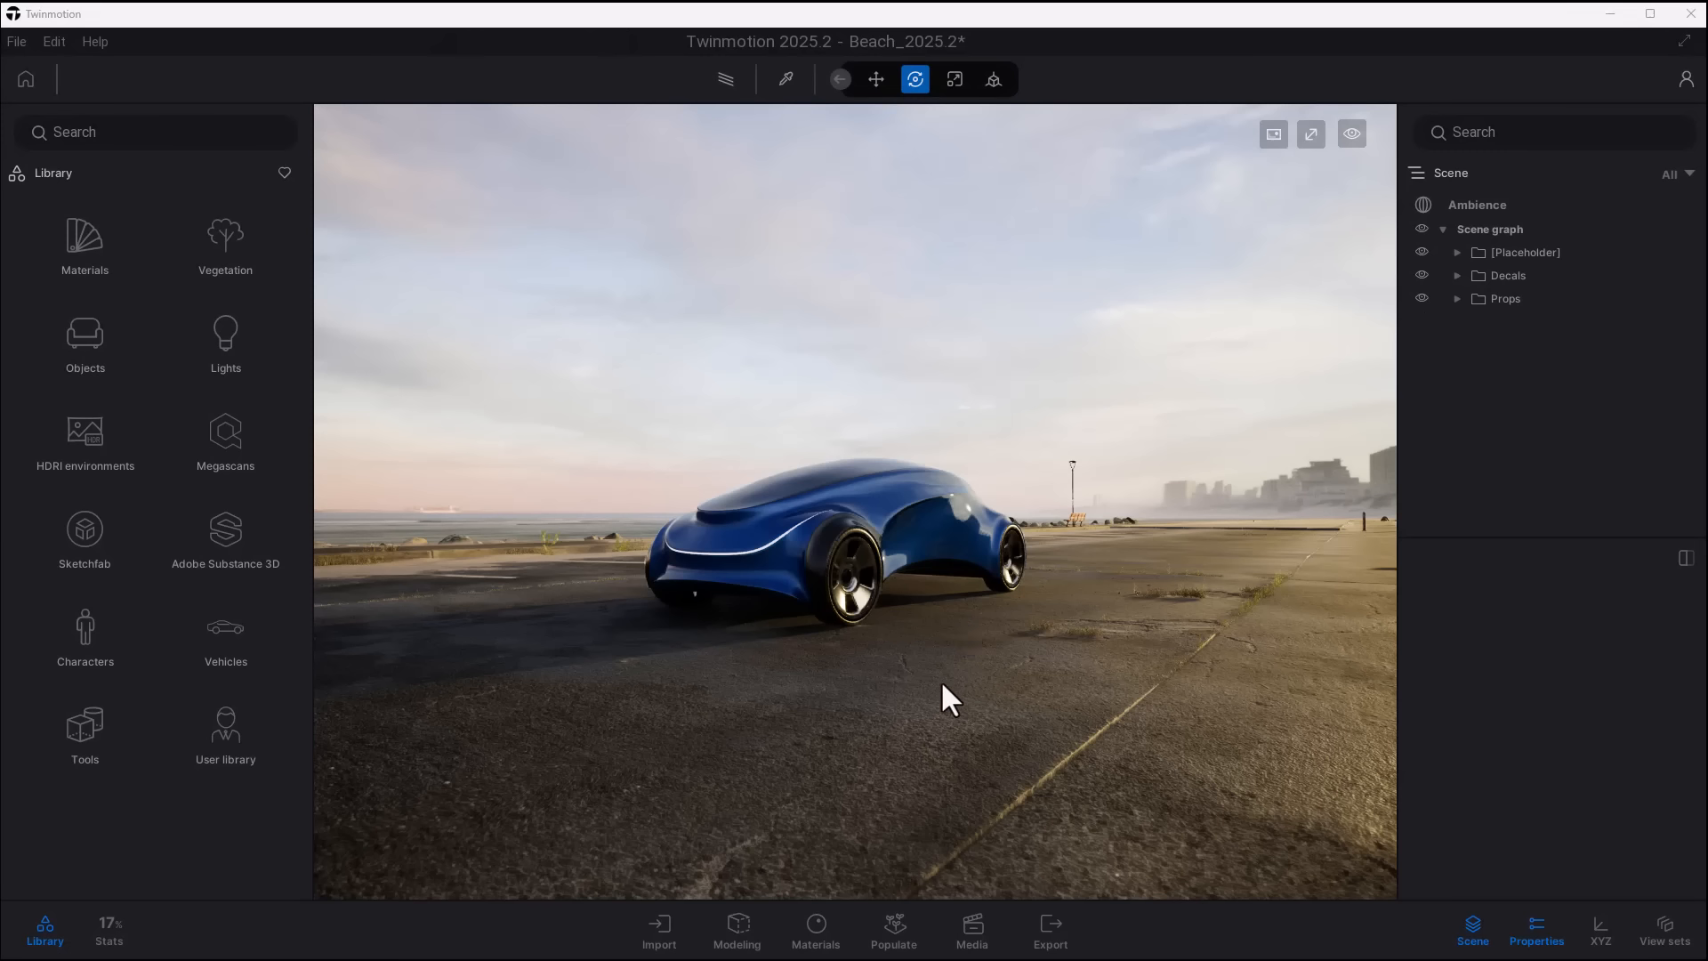
click(972, 934)
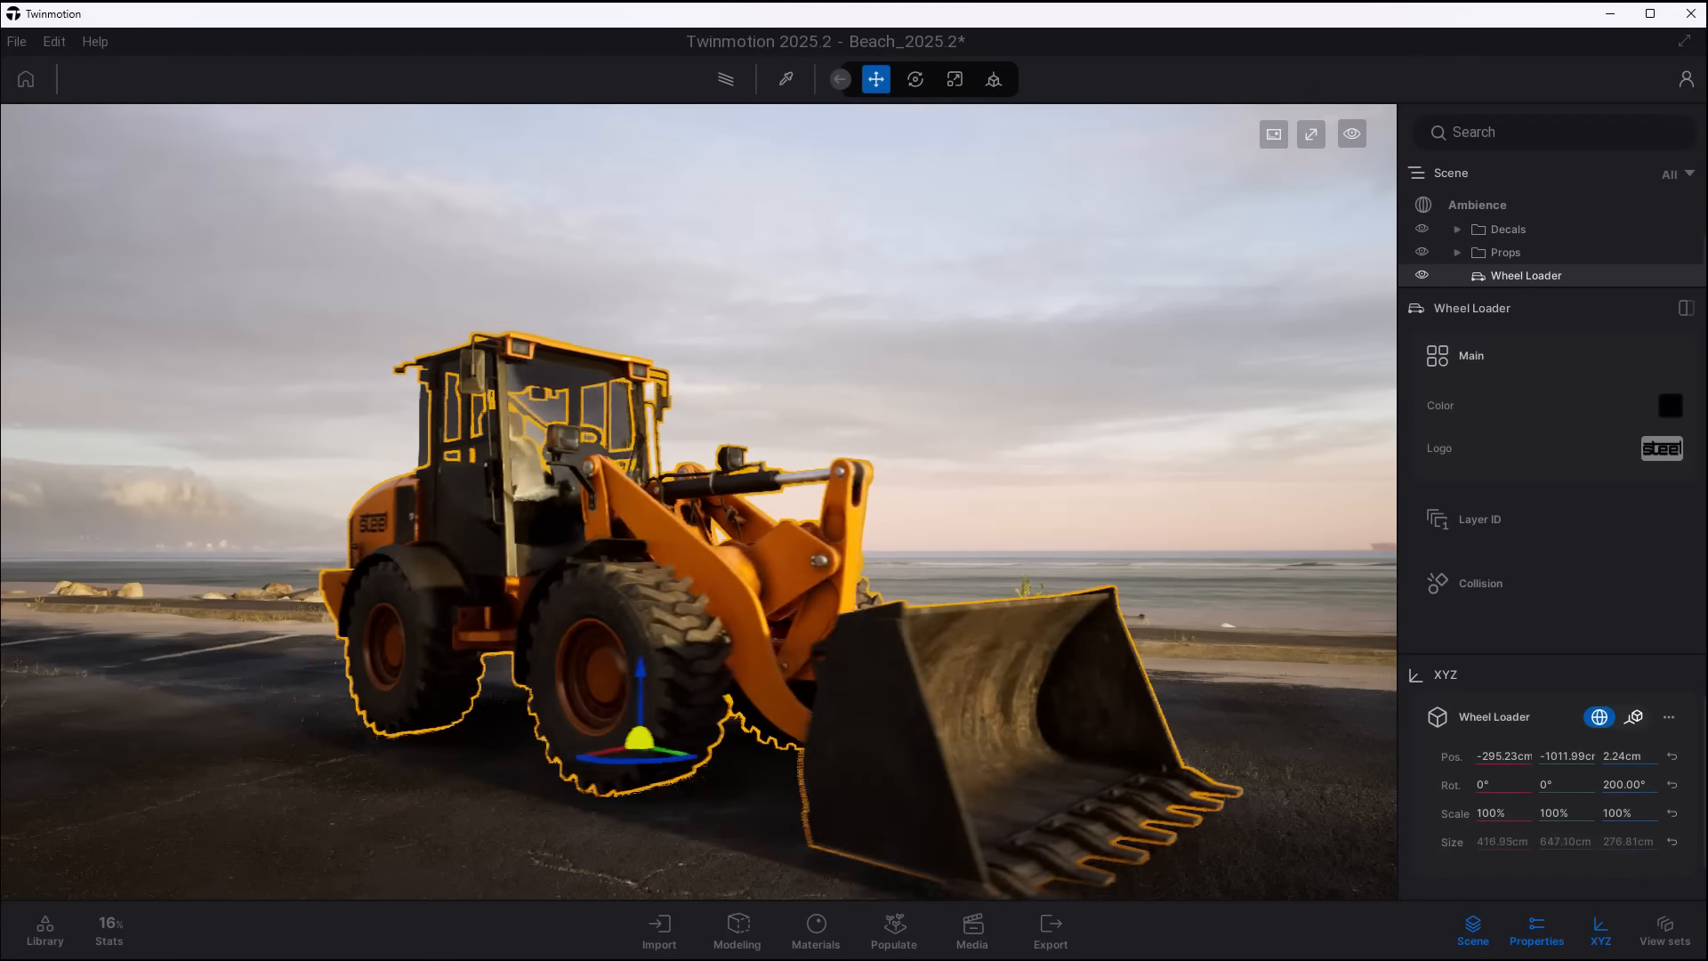
- Adjust the Wheel Loader's position and its Z rotation through its XYZ transform values
drag(1620, 785, 1645, 785)
drag(1536, 754, 1436, 754)
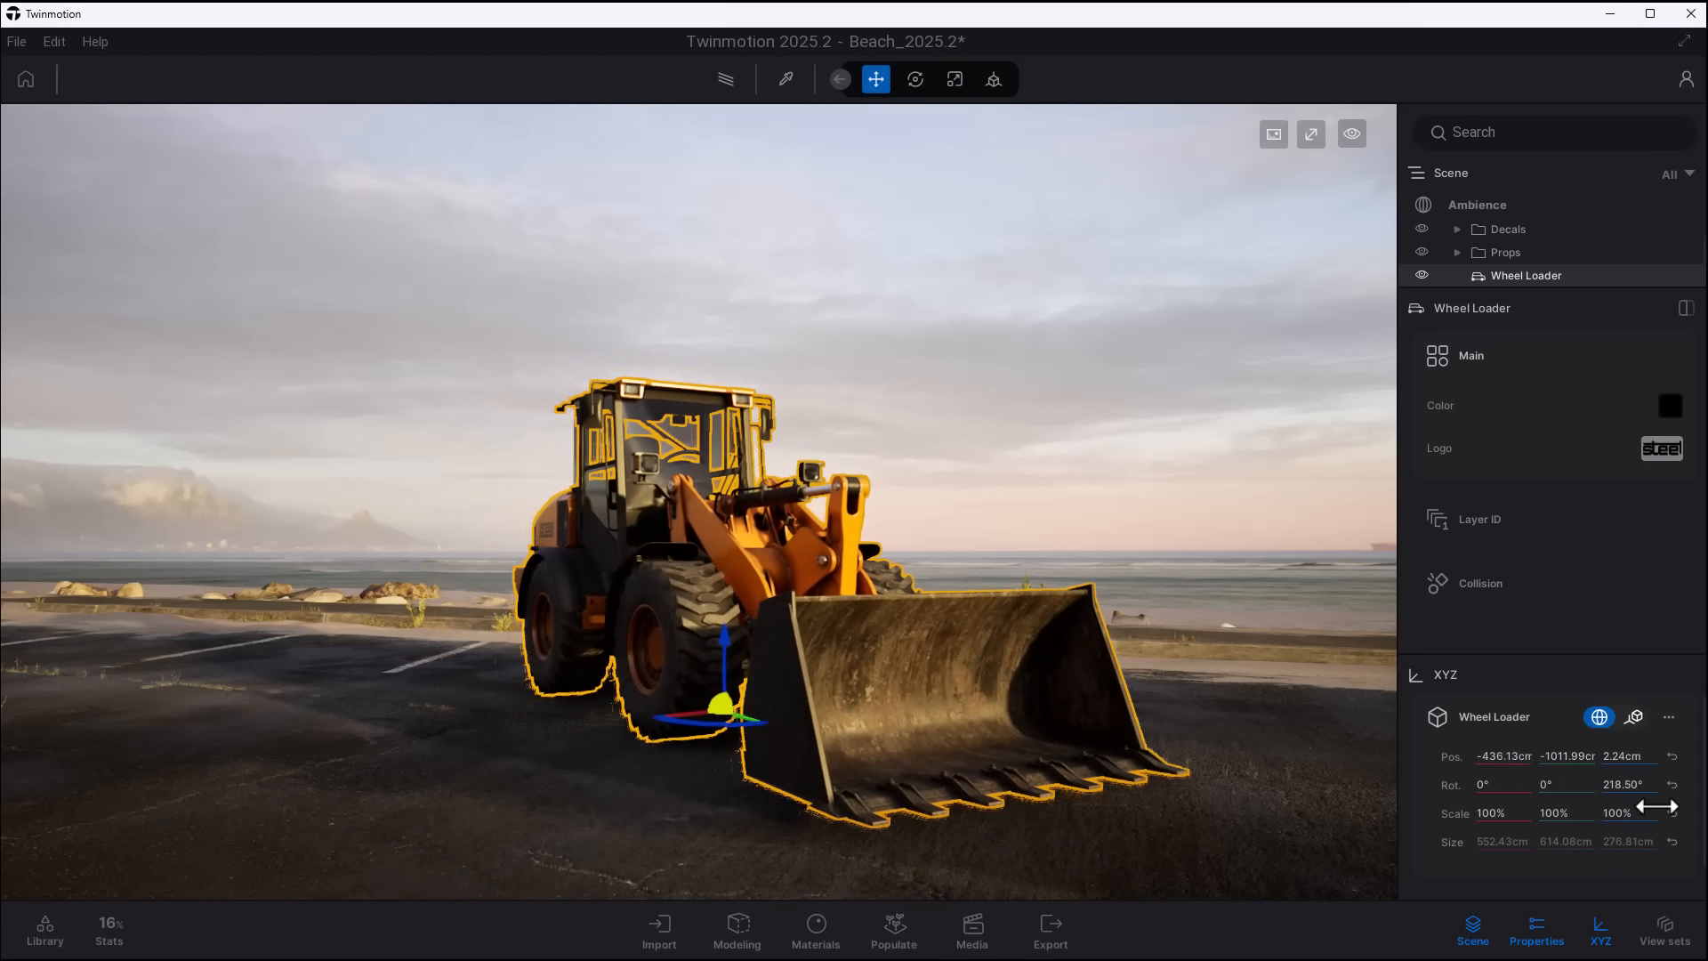
drag(1628, 785, 1565, 784)
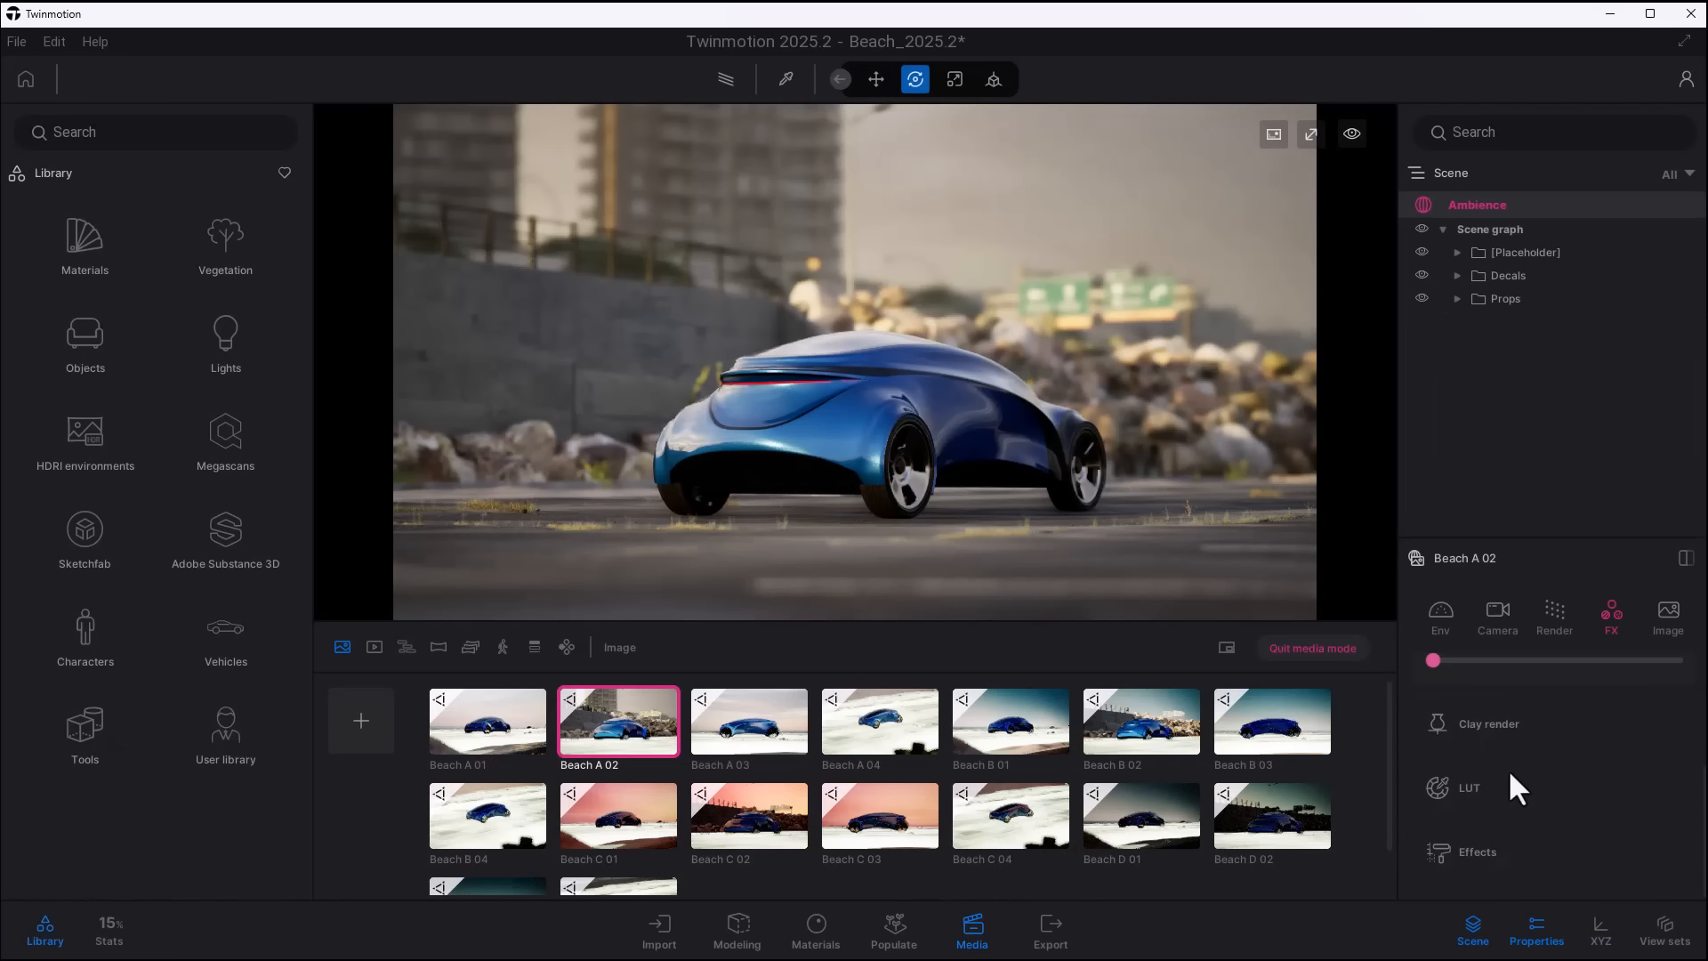
- Apply the standard DT6 lookup table to the Beach A 02 image and switch its LUT type to Custom
click(1465, 792)
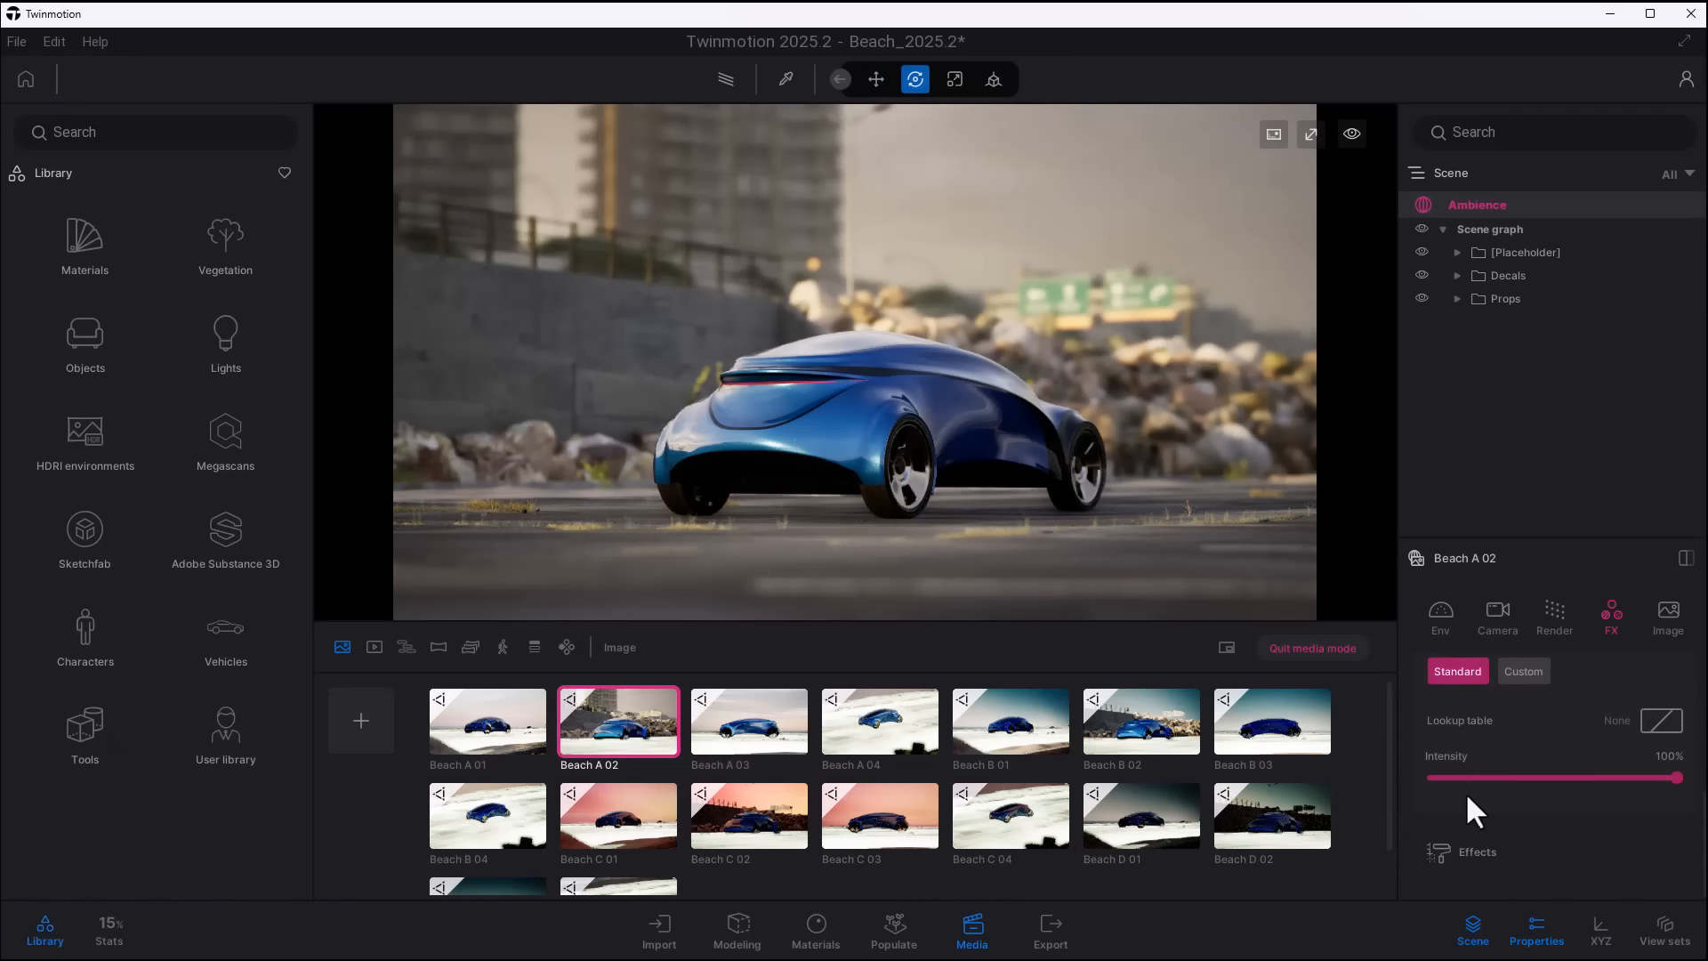
click(1661, 721)
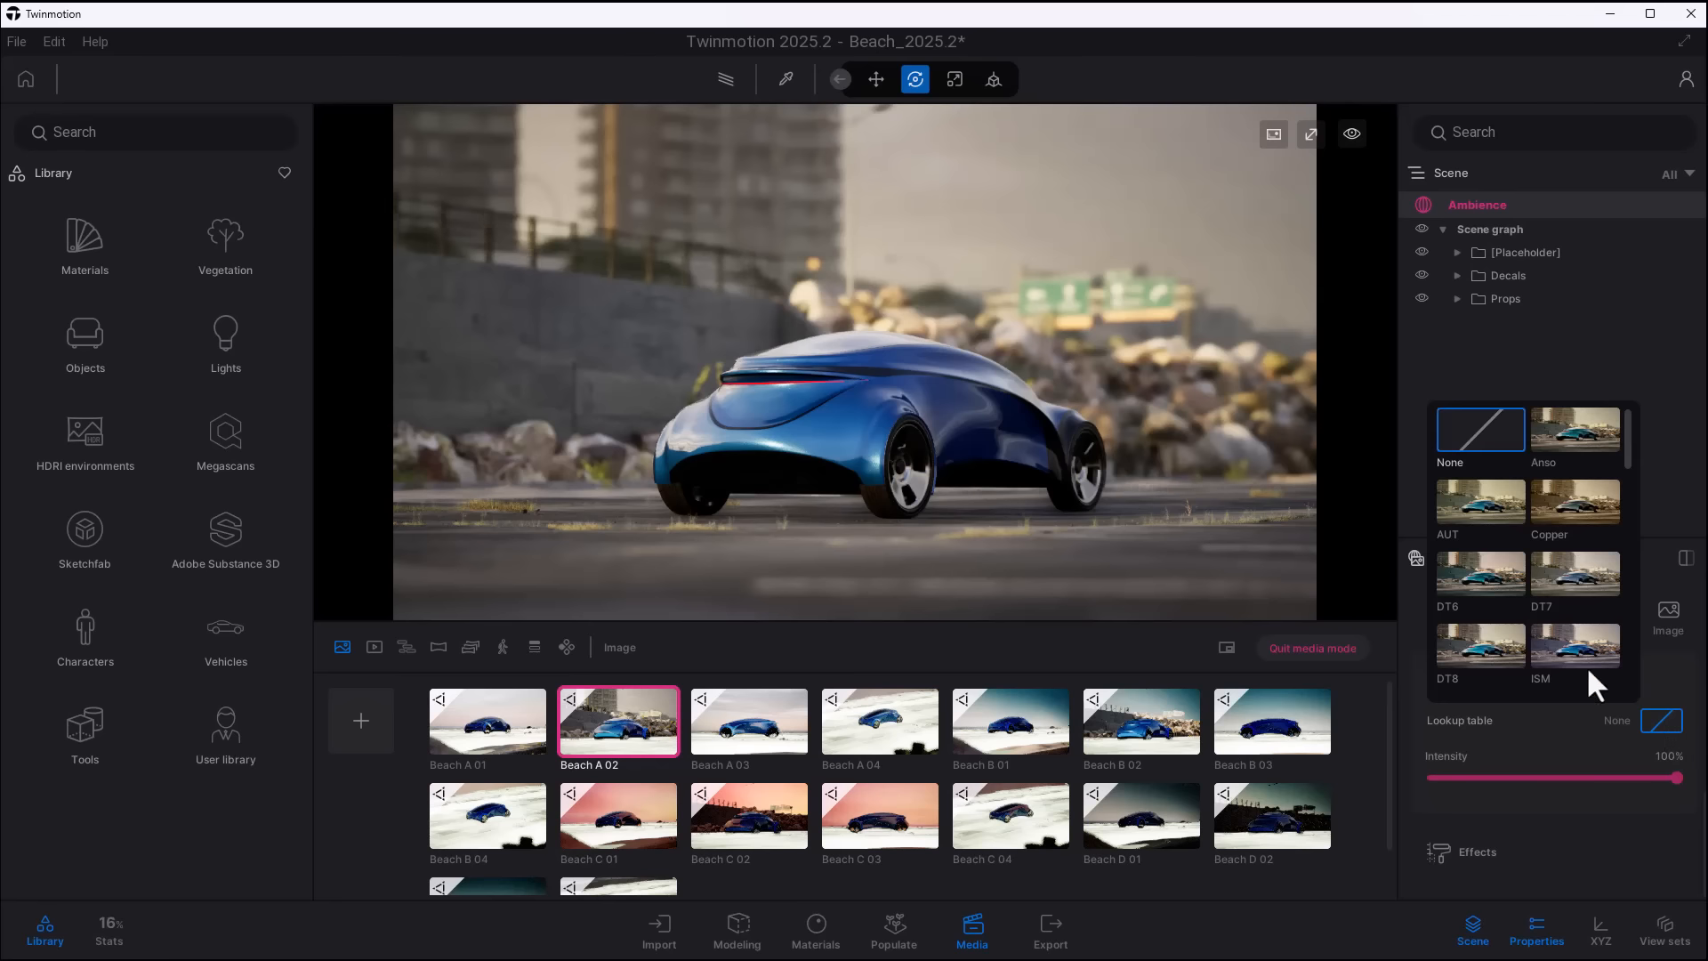
click(1485, 558)
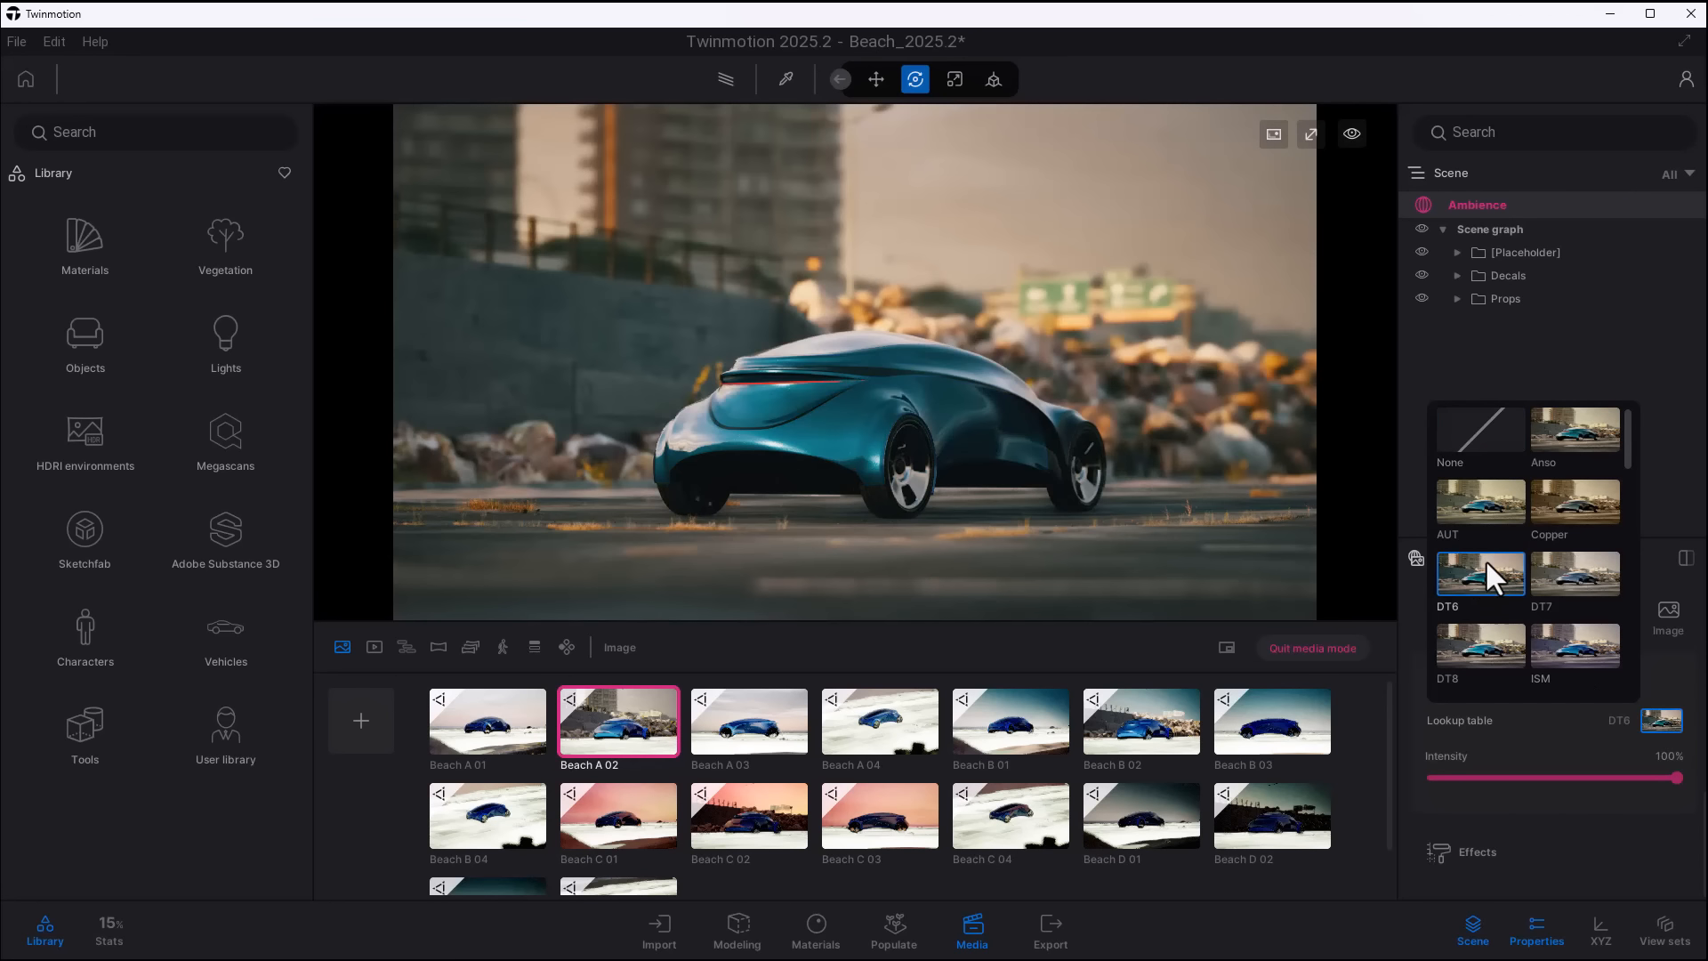
click(1556, 728)
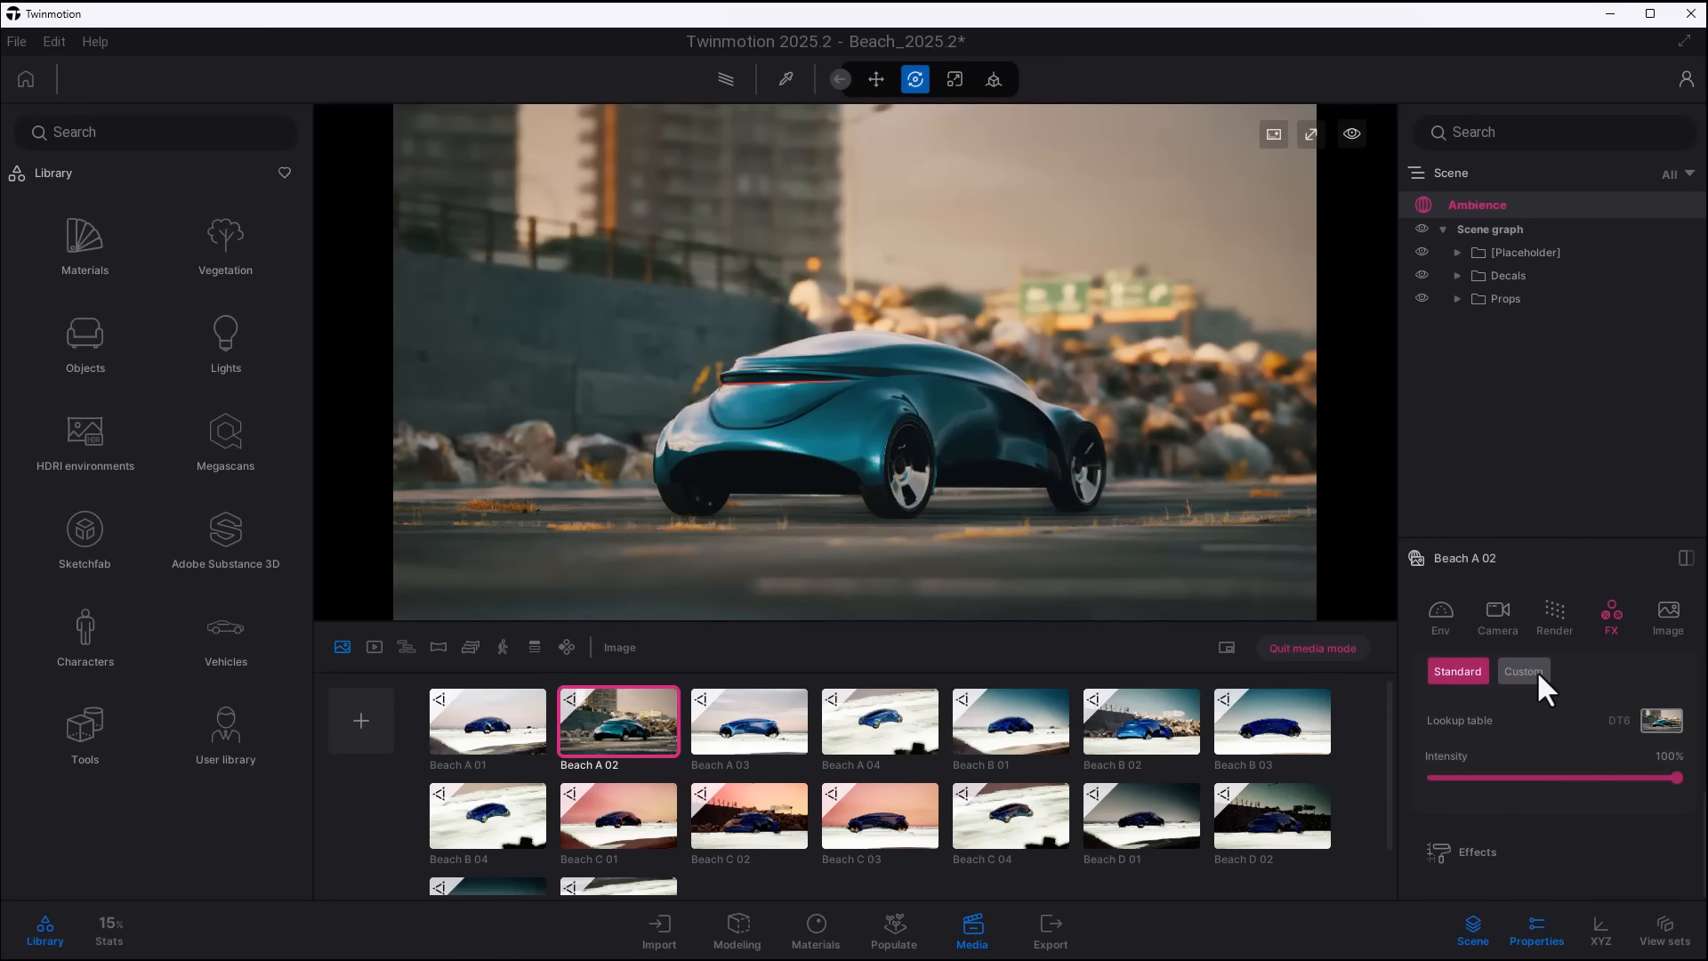
click(1535, 671)
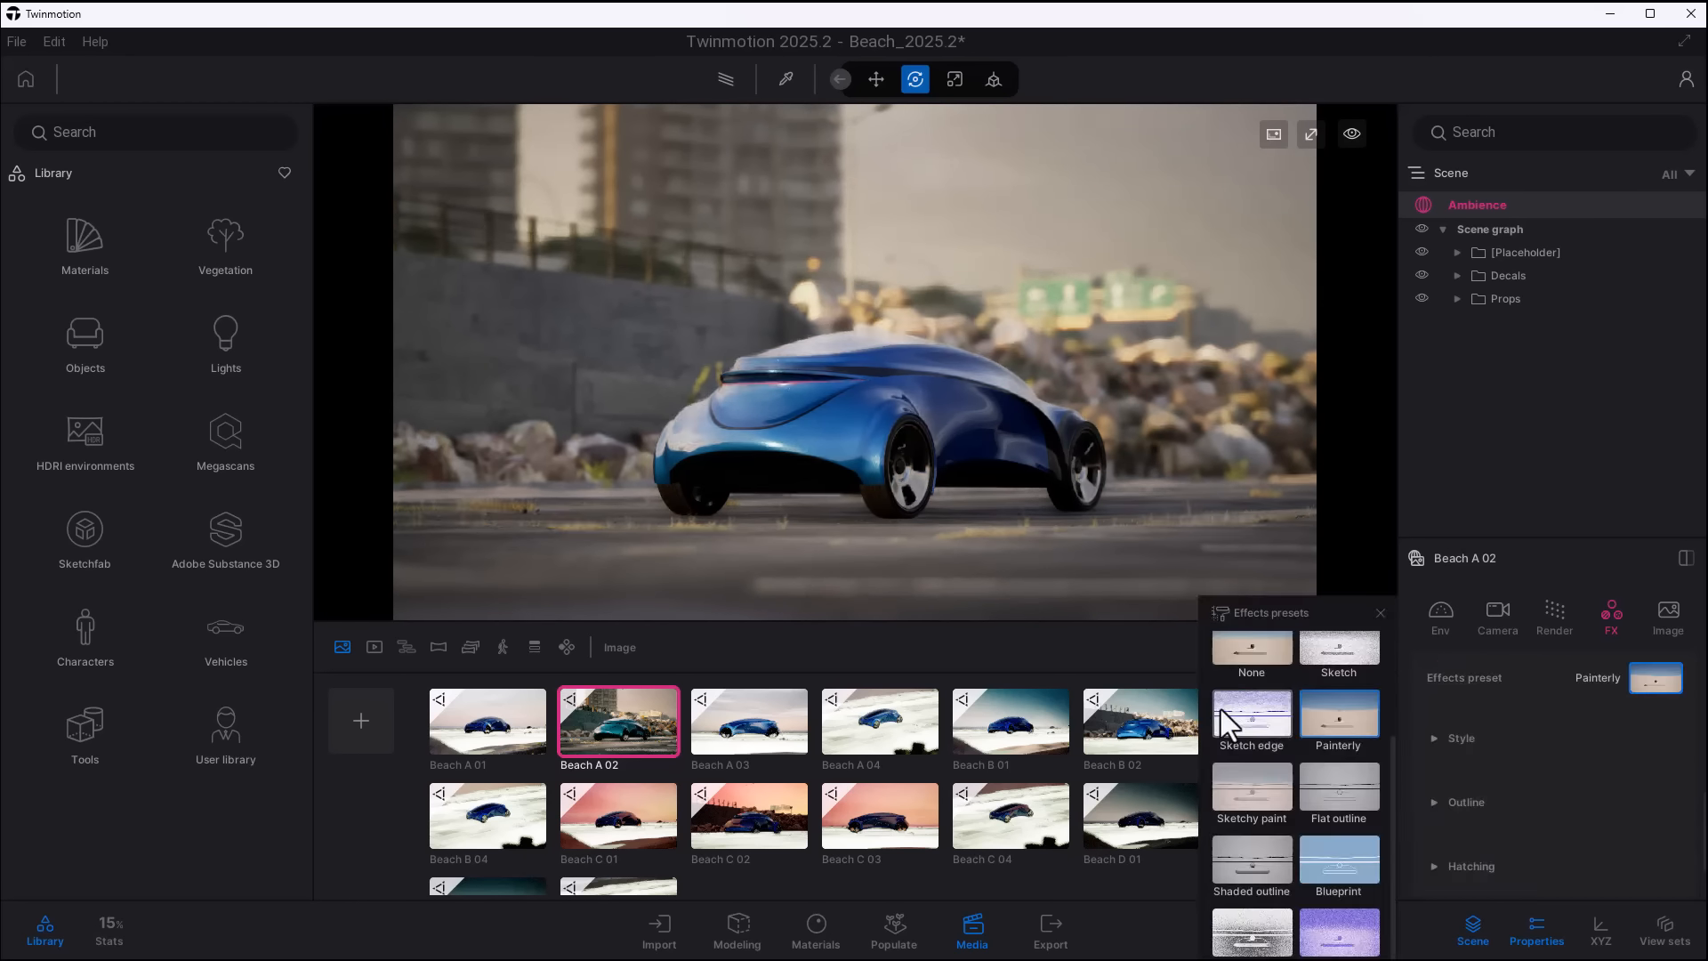
- Try the Sketch edge and Sketch effects presets on the Beach A 02 image and set the preset back to None
click(1225, 719)
scroll(1270, 814, up, 3)
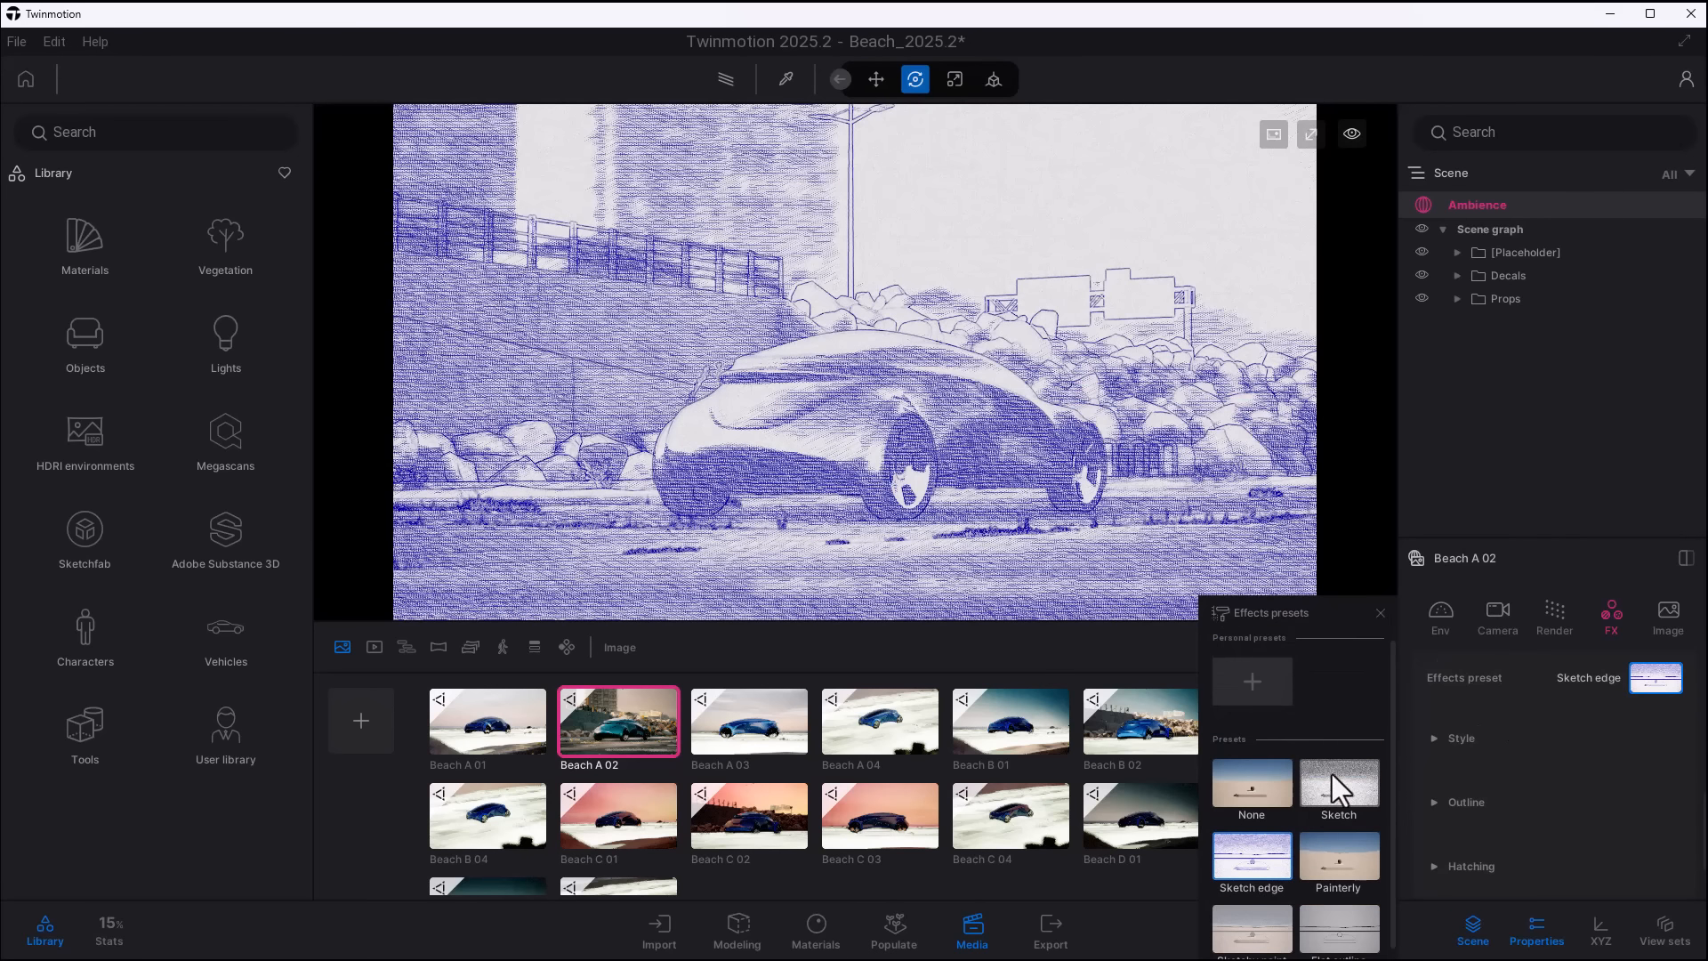
click(1332, 774)
click(1237, 788)
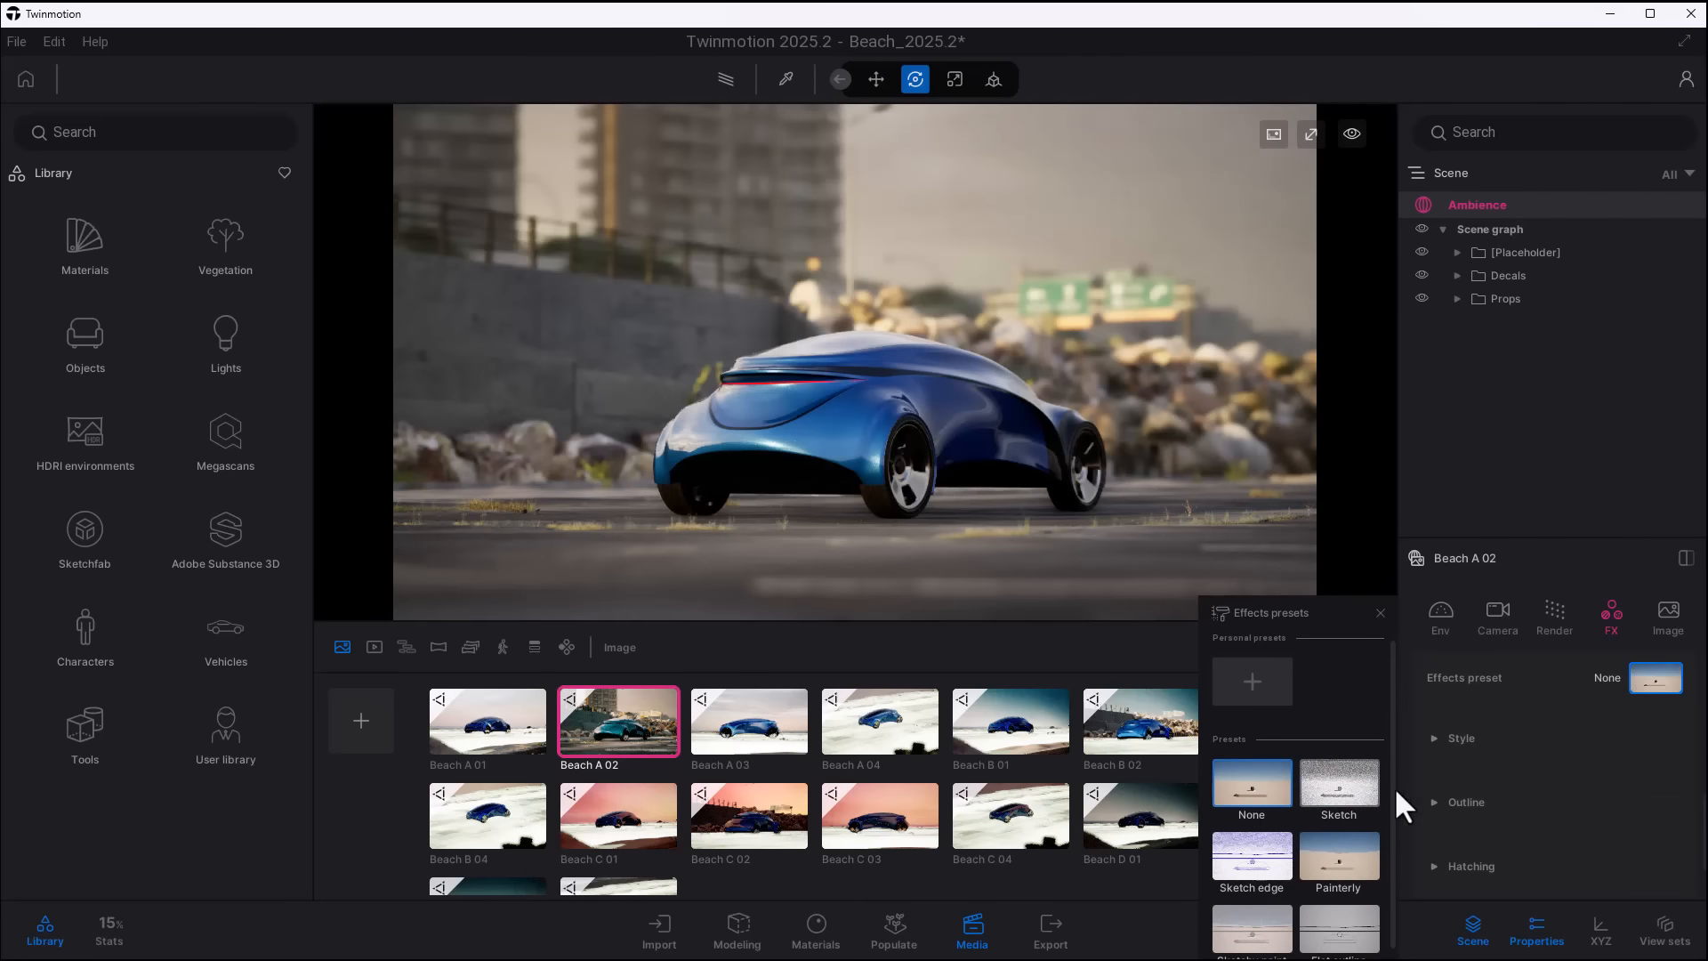